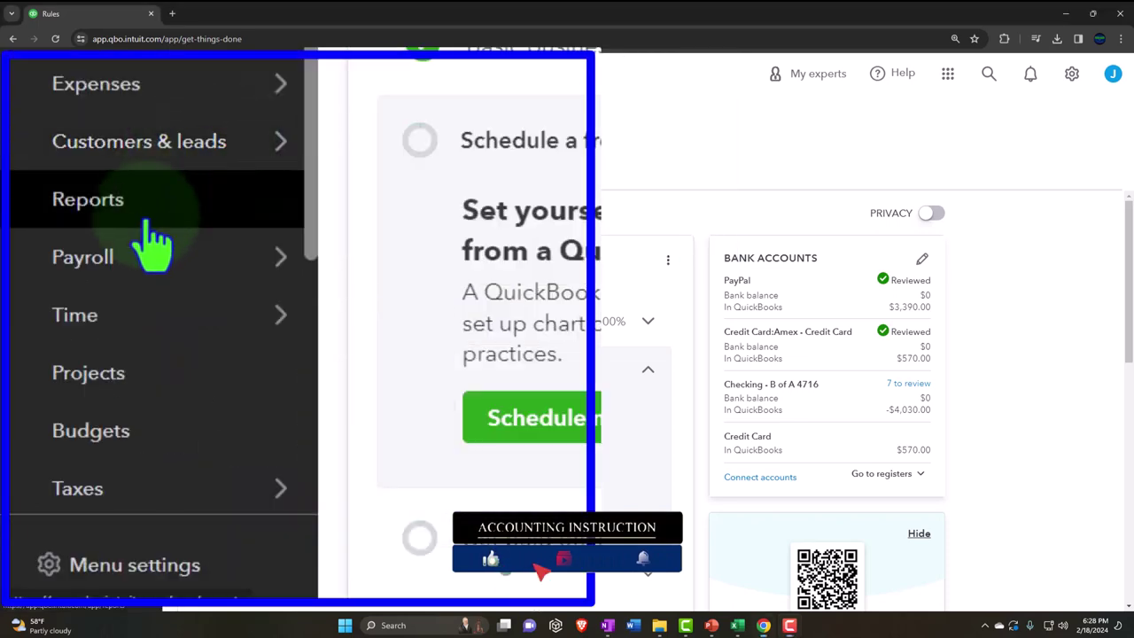
- Open the favorite Balance Sheet, Profit and Loss, and Trial Balance reports, each in its own new browser tab
click(71, 403)
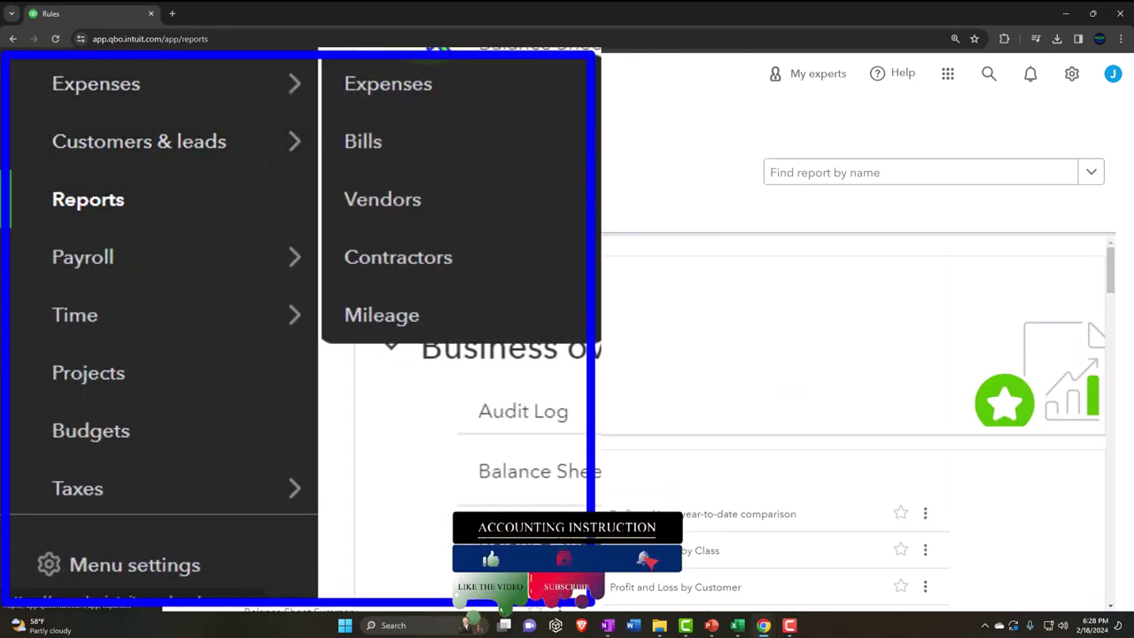
right_click(296, 323)
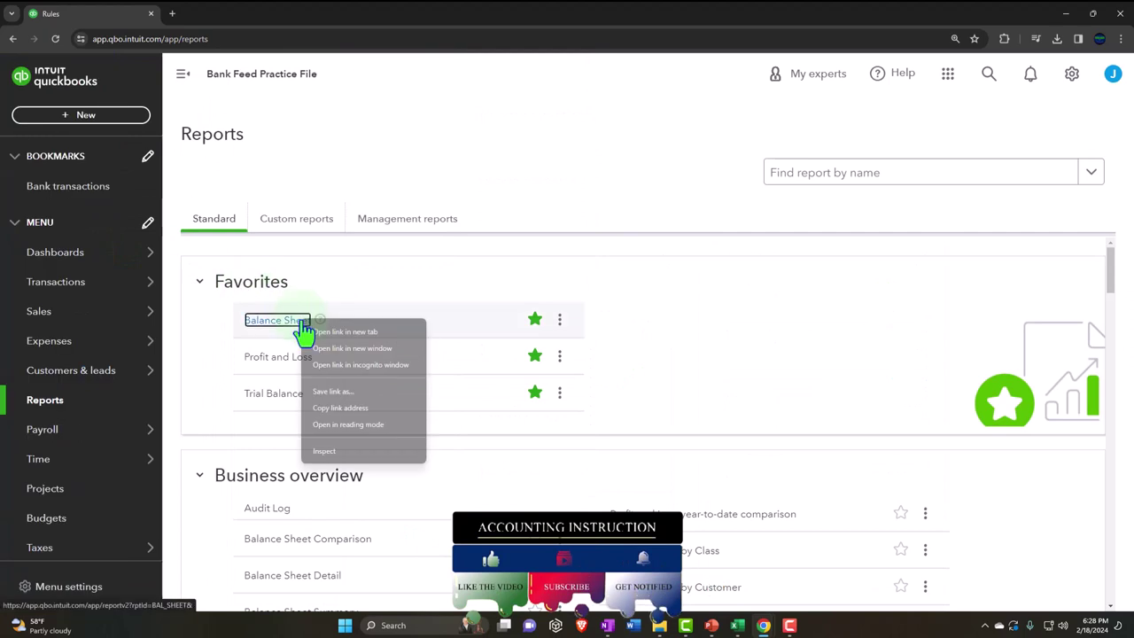
click(333, 338)
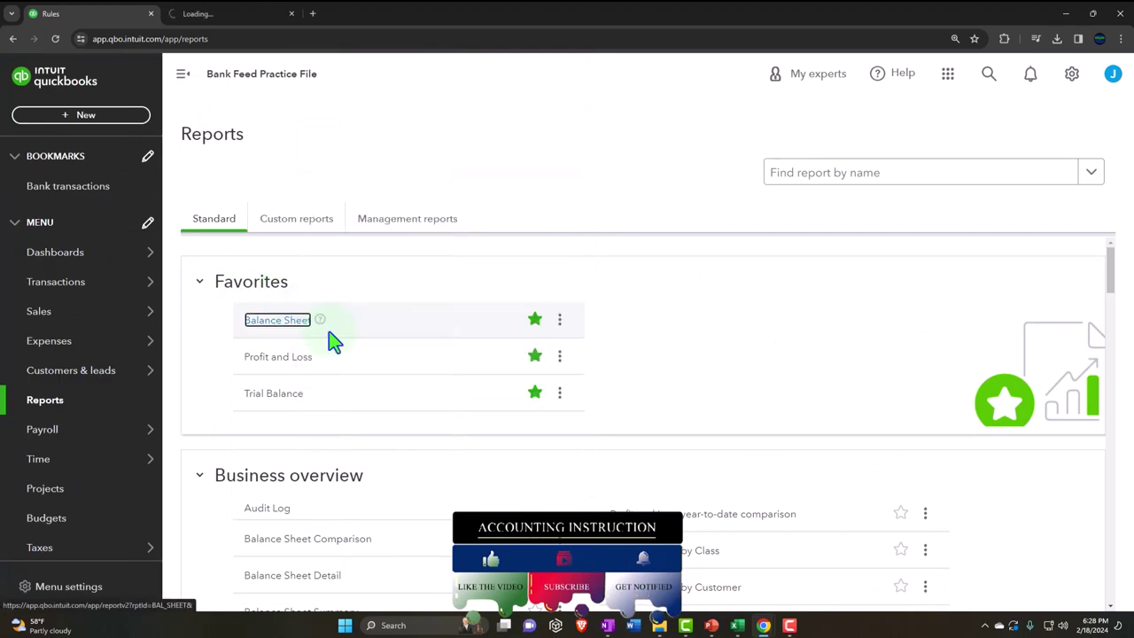
right_click(293, 359)
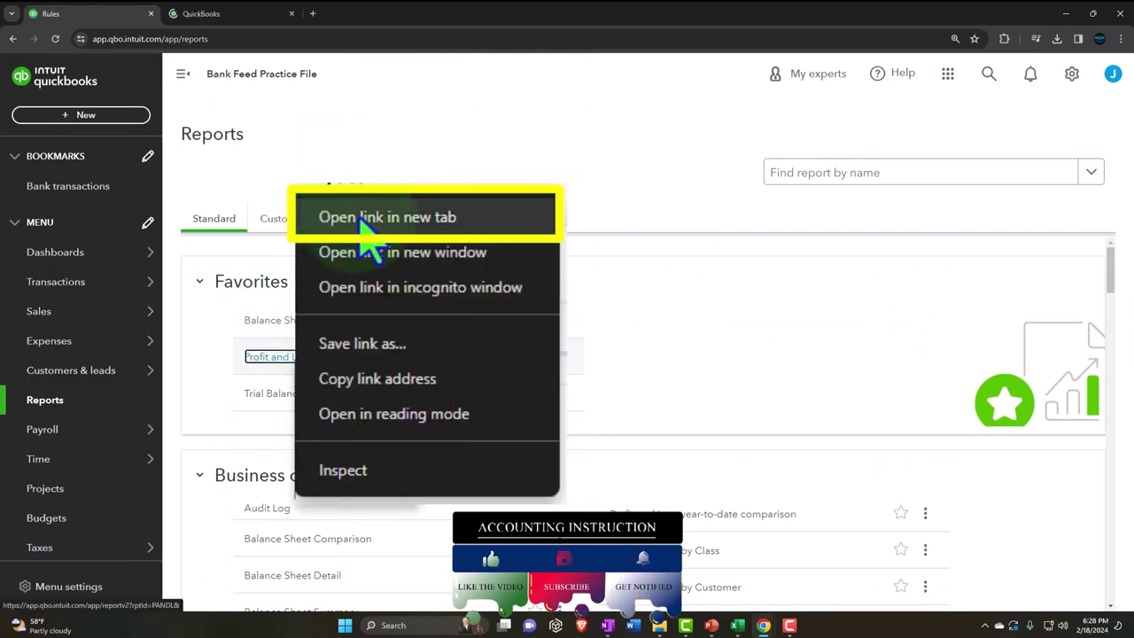
click(328, 375)
right_click(291, 399)
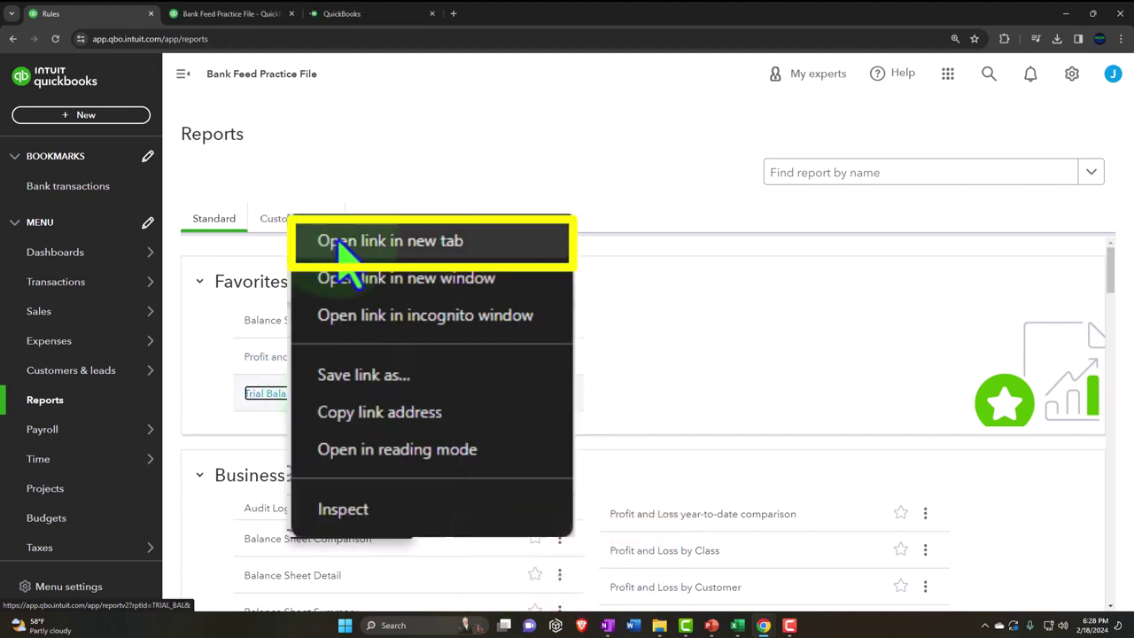
click(314, 413)
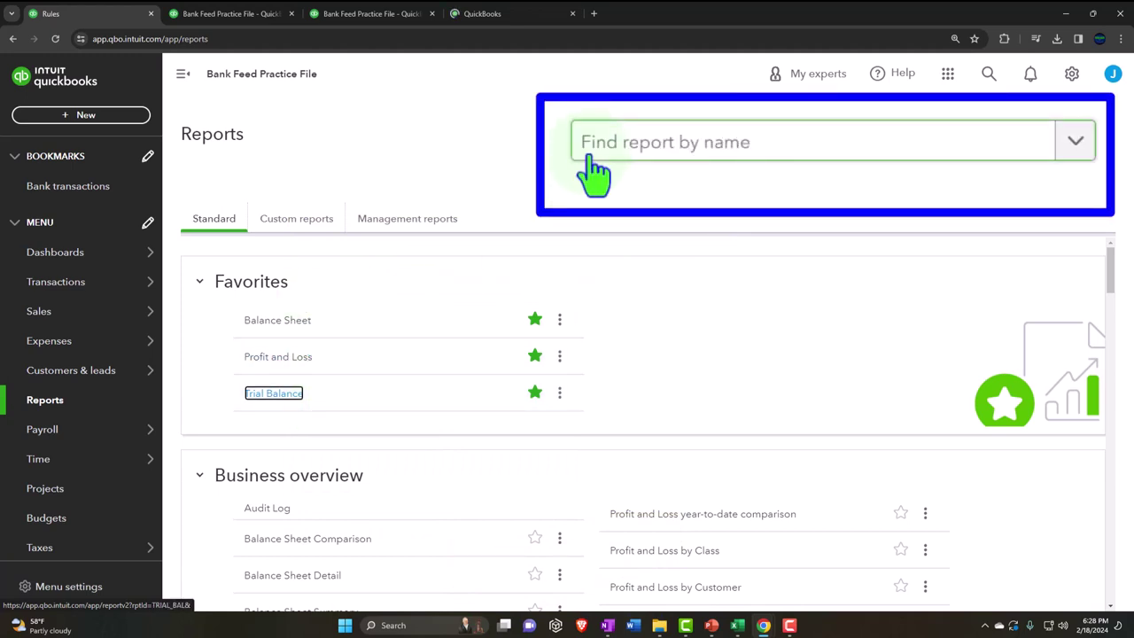
- Run the Balance Sheet report for 01/01/2024 to 03/31/2024 with columns displayed by Months
click(240, 16)
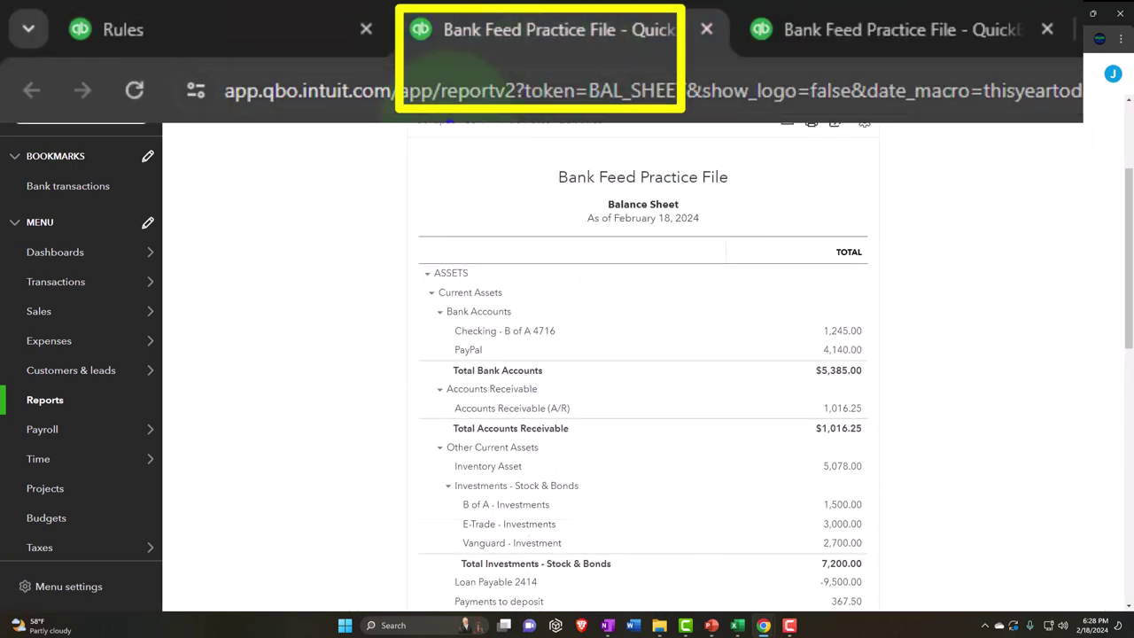
scroll(181, 217, up, 1)
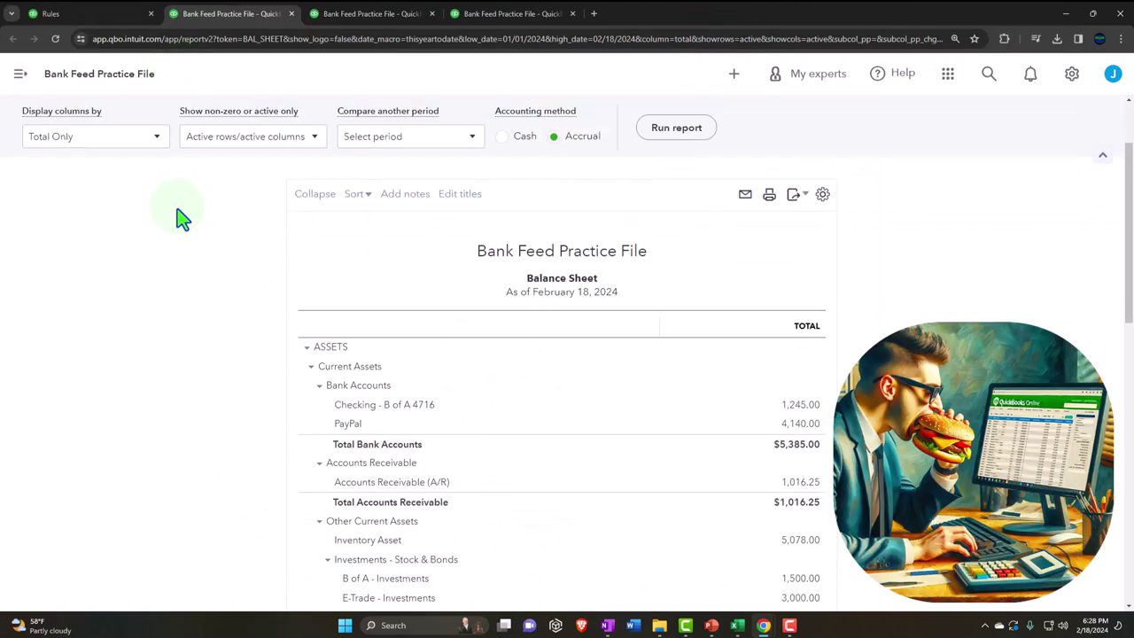
scroll(181, 217, up, 2)
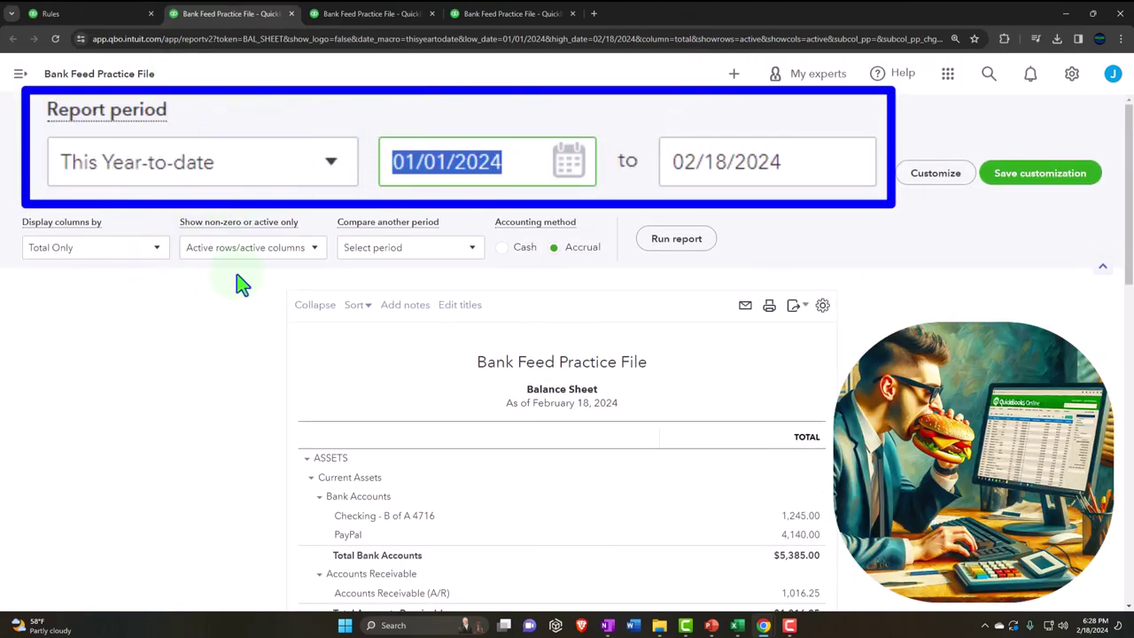
text(010124)
key(Tab)
text(033124)
key(Tab)
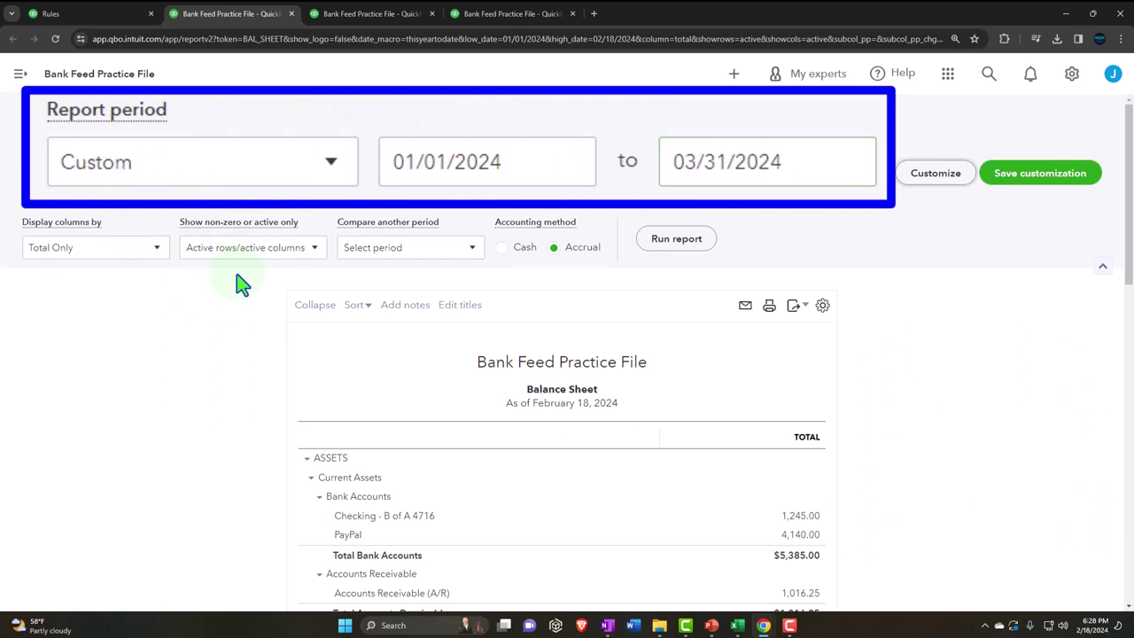
click(160, 250)
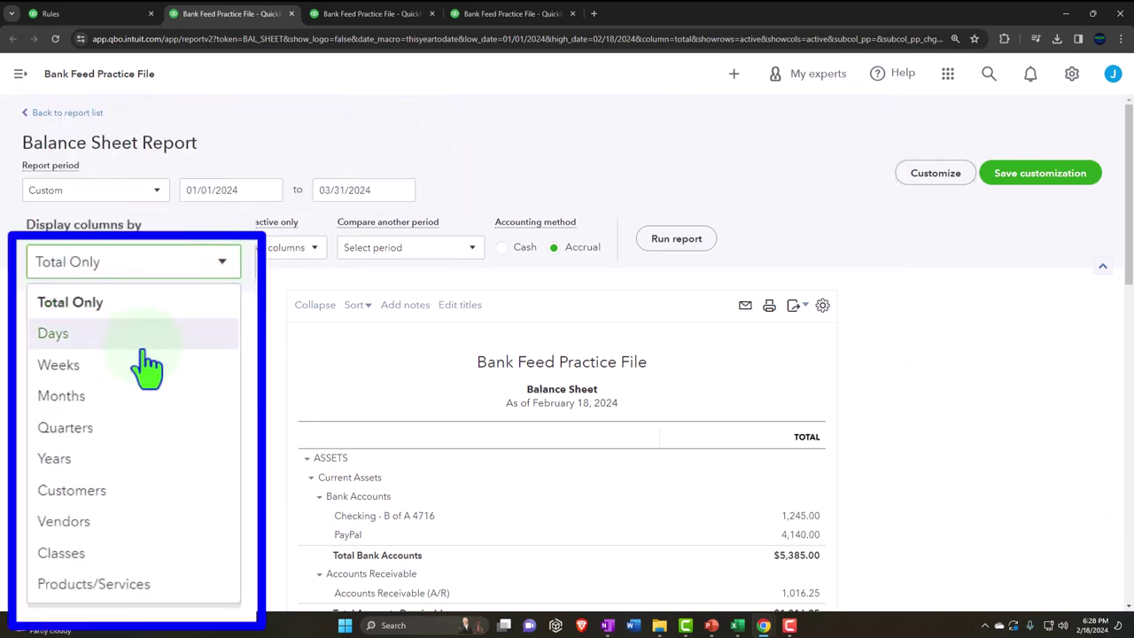
click(124, 396)
click(649, 250)
- Run the Profit and Loss report for 01/01/2024 to 03/31/2024 with columns displayed by Months, with the navigation sidebar collapsed
click(365, 15)
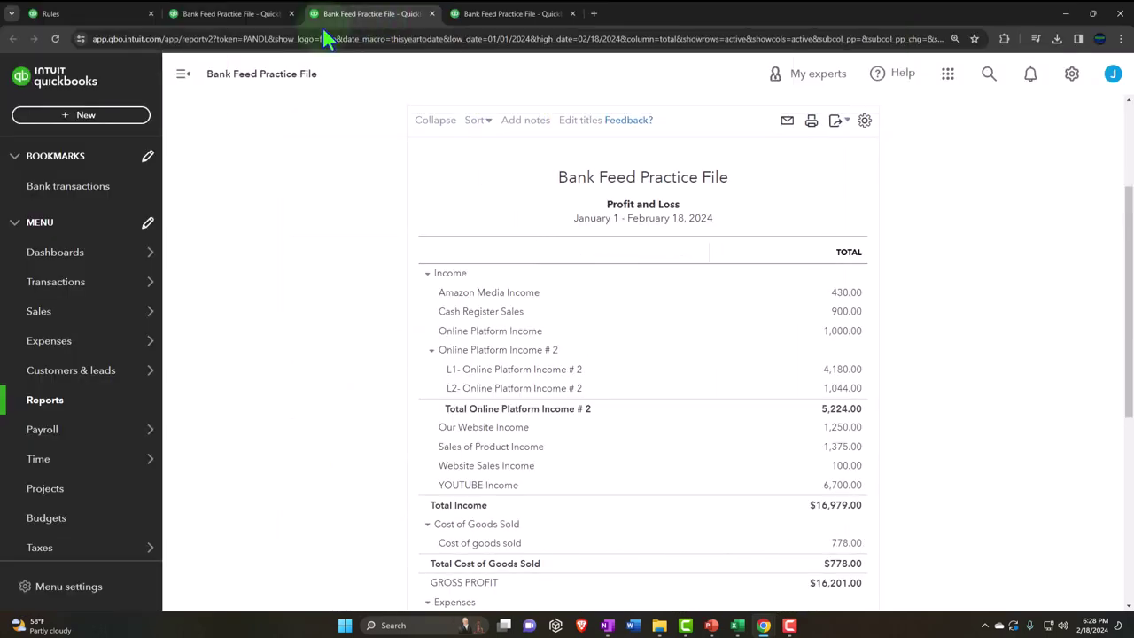
click(182, 74)
scroll(196, 244, up, 3)
click(407, 171)
text(01/01/2024)
key(Tab)
text(033033124)
key(Tab)
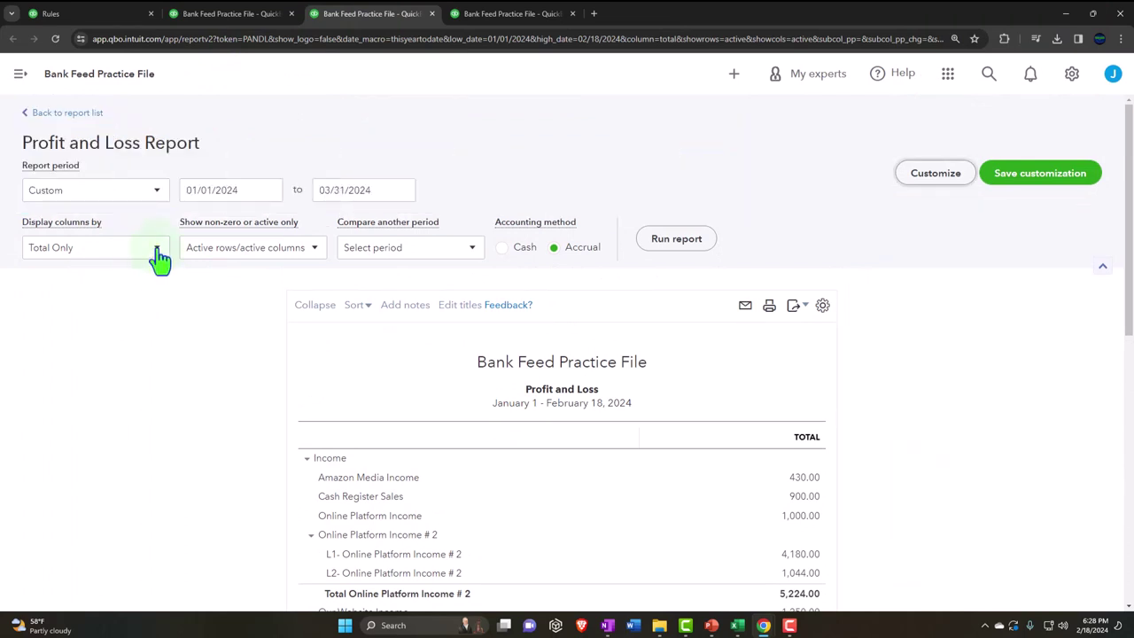
click(157, 250)
click(136, 336)
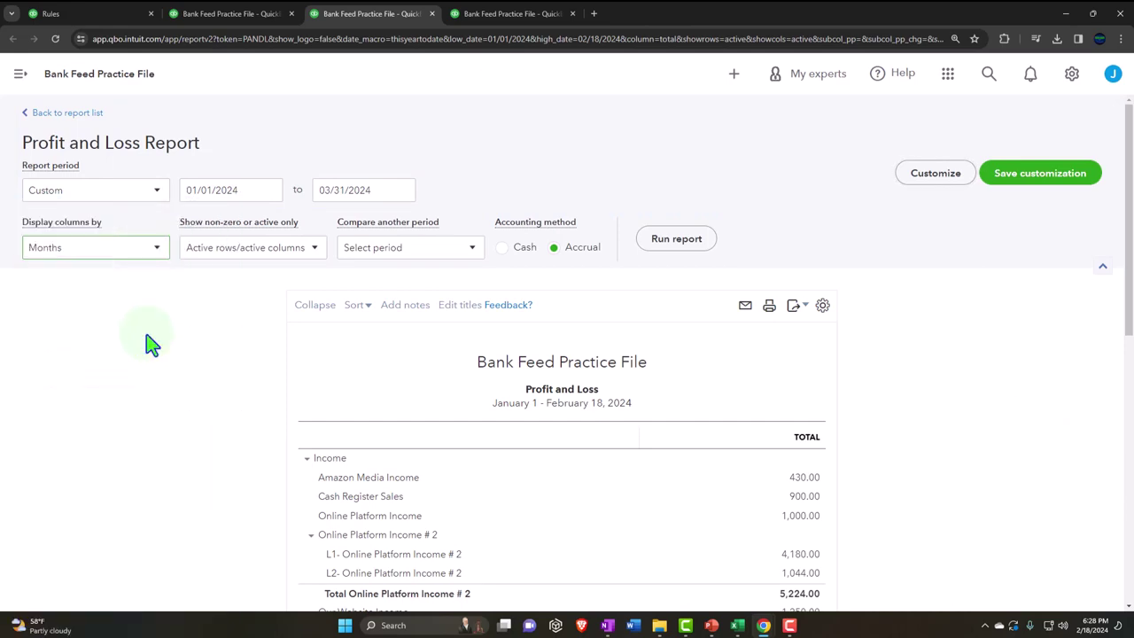
click(680, 250)
scroll(629, 151, down, 3)
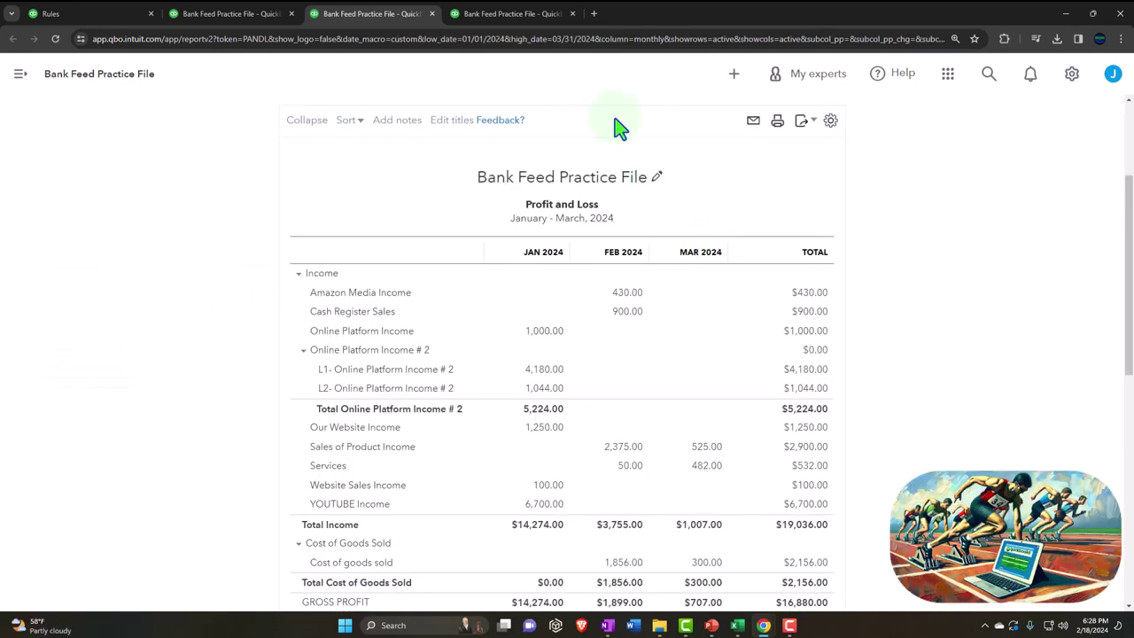
- Collapse the sidebar on the Trial Balance report and run it for 01/01/2024 to 03/31/2024 with columns displayed by Months
click(509, 13)
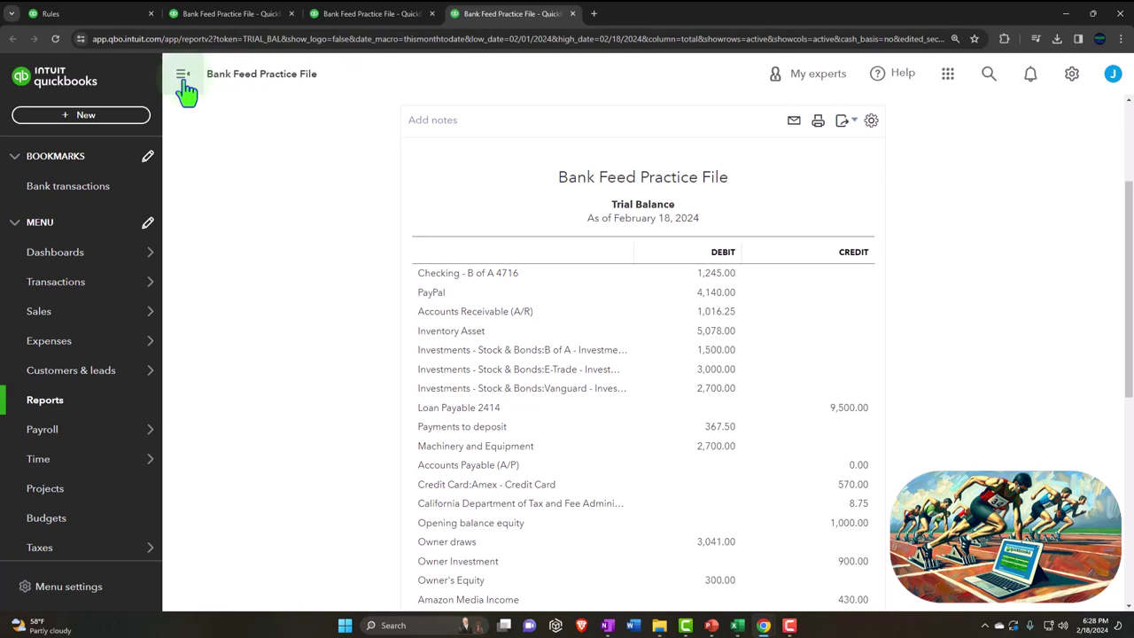
click(184, 89)
scroll(165, 195, up, 3)
click(197, 189)
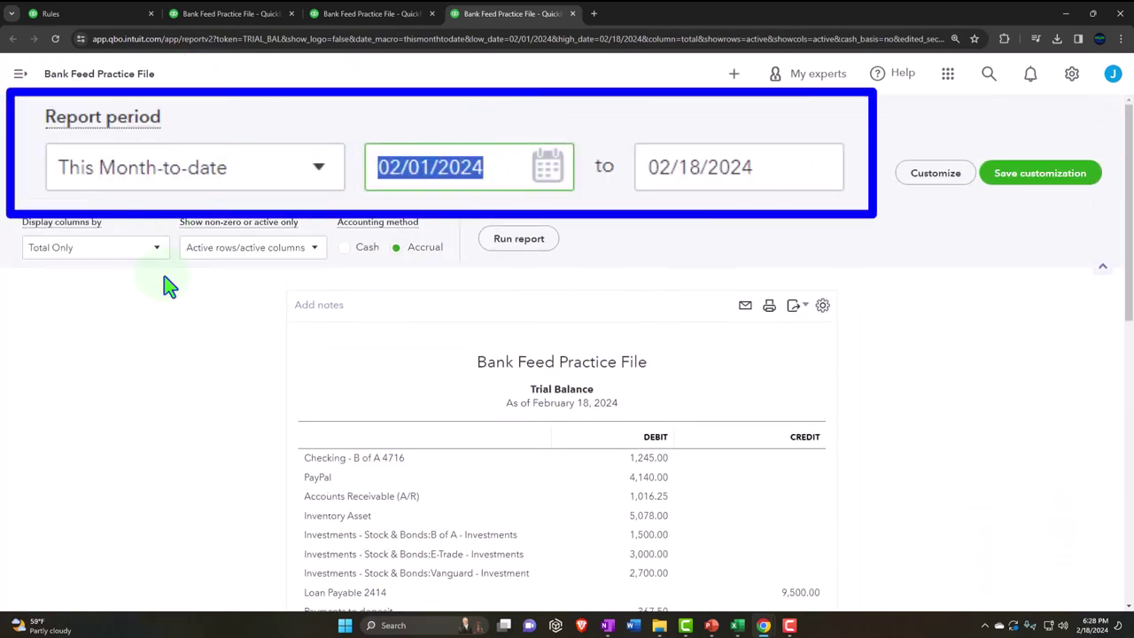
text(010124)
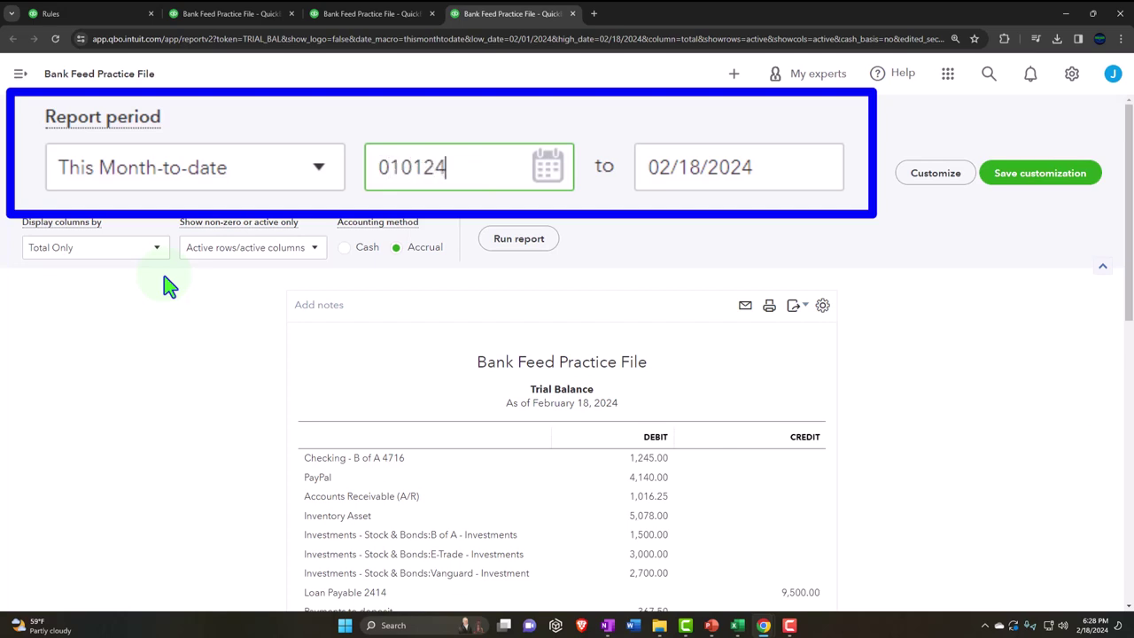
key(Tab)
text(033124)
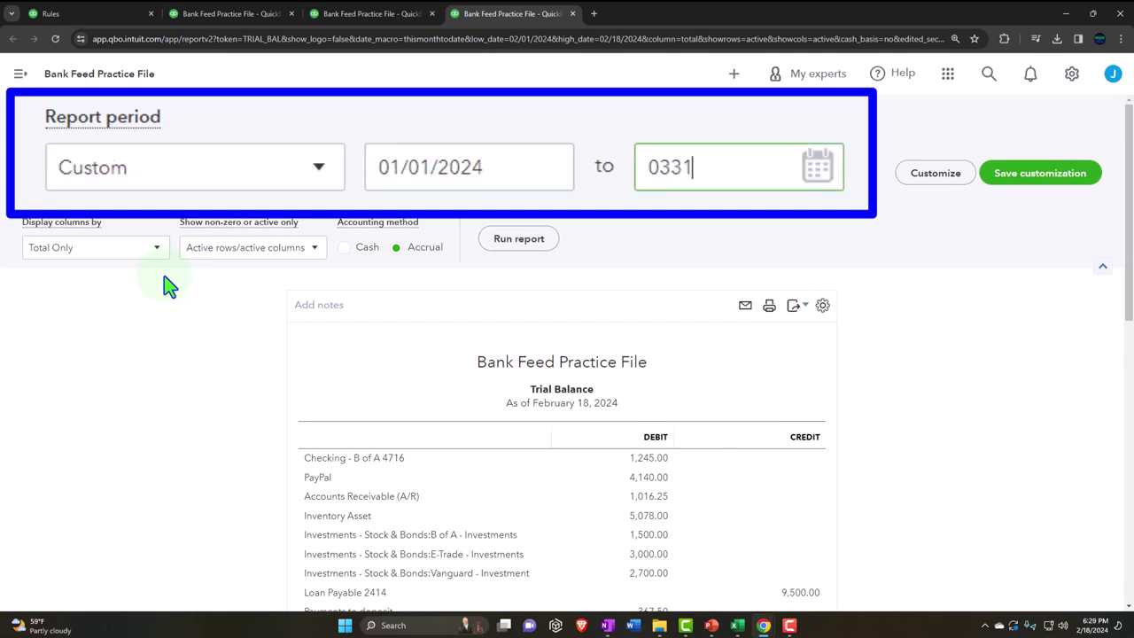
key(Tab)
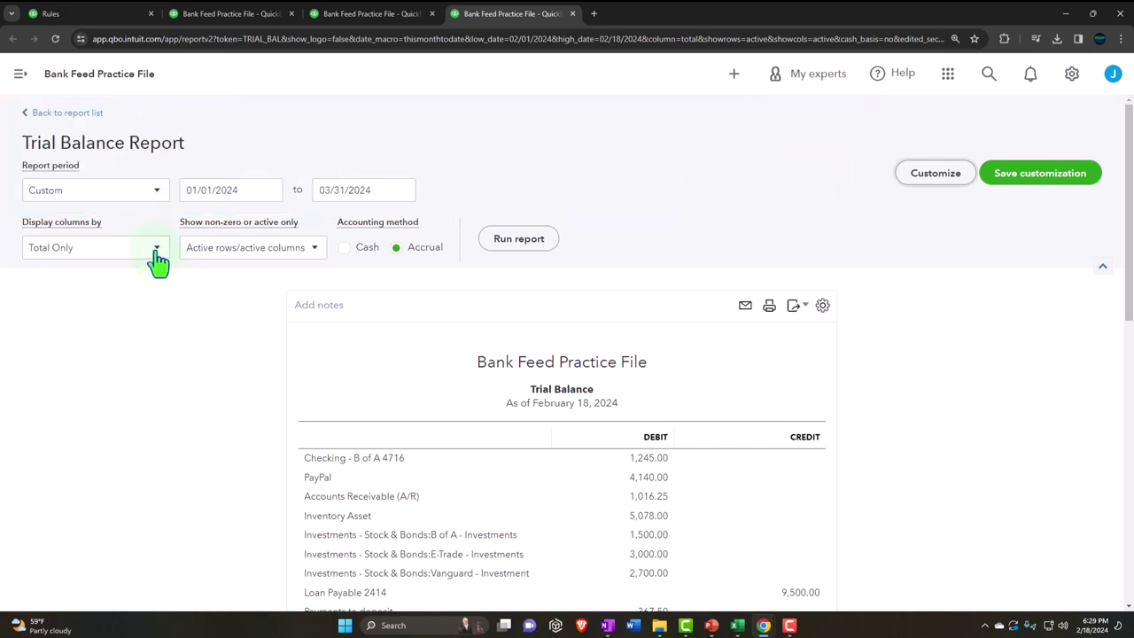
click(155, 248)
click(137, 287)
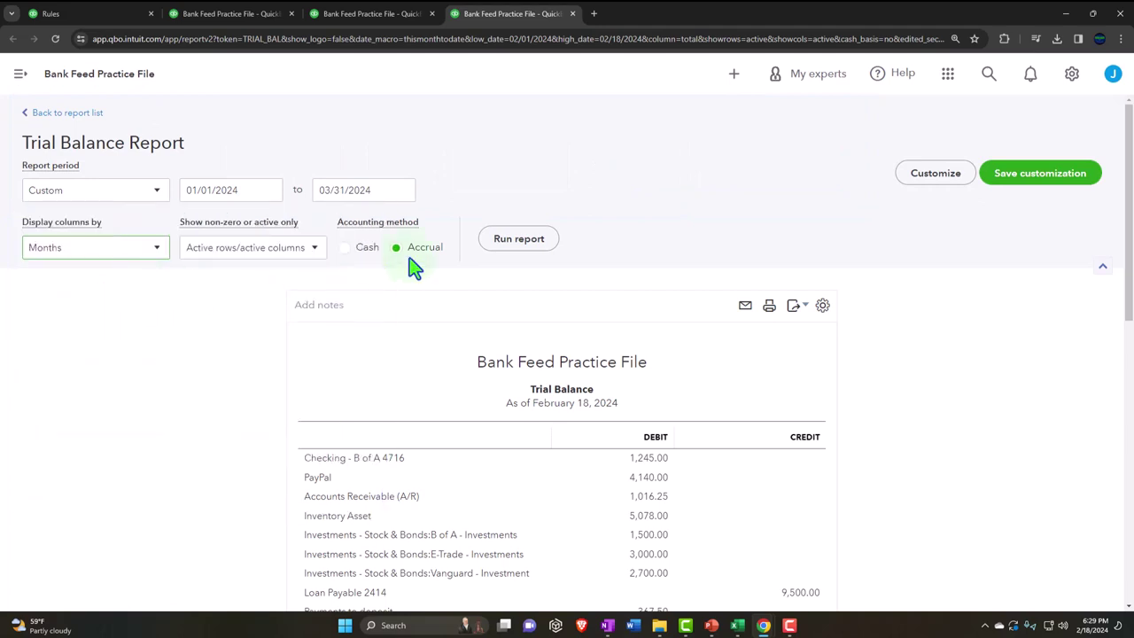
click(519, 239)
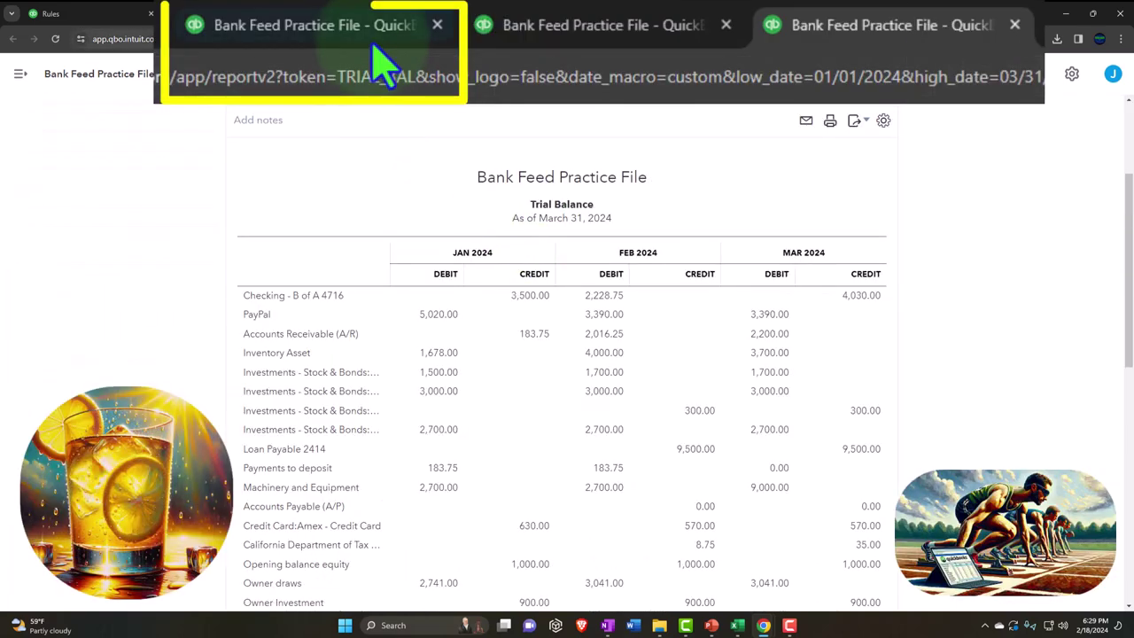
- Review the monthly figures on the Balance Sheet and the income and expense lines on the Profit and Loss report
click(248, 15)
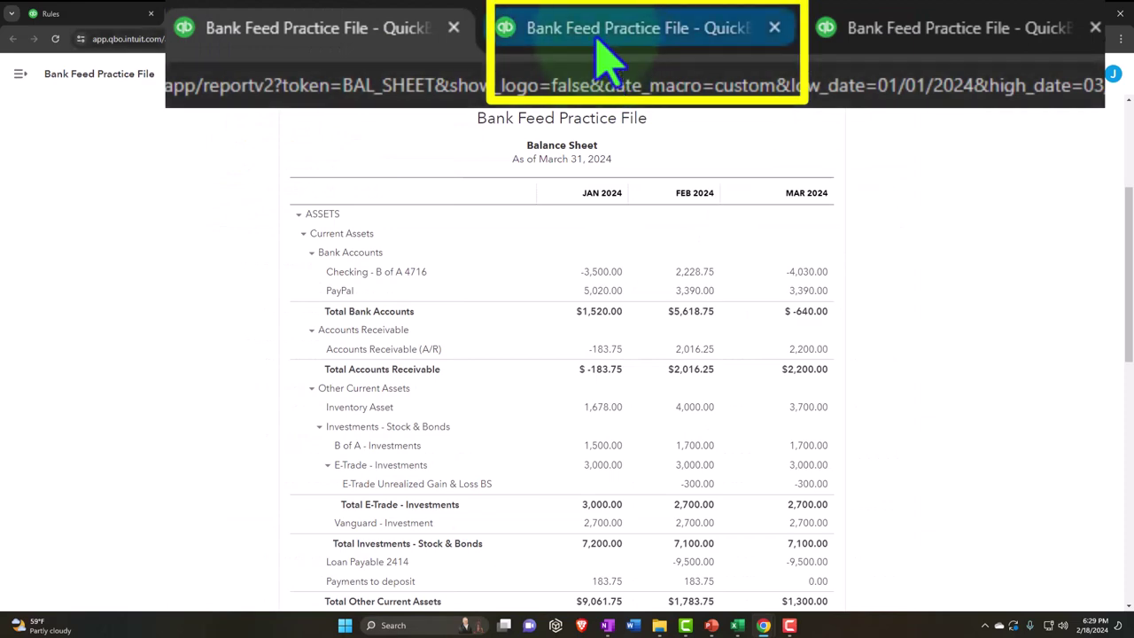
click(598, 40)
scroll(235, 361, down, 3)
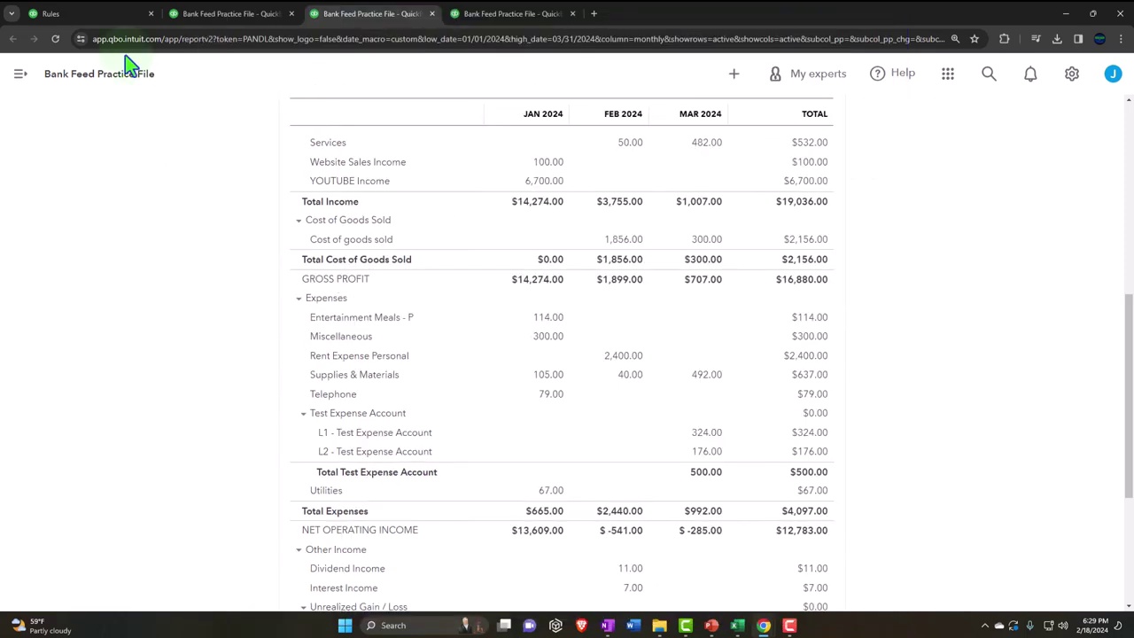
- Return to the browser tab with the report list and open the bank feed Rules list with the sidebar collapsed
key(alt+Left)
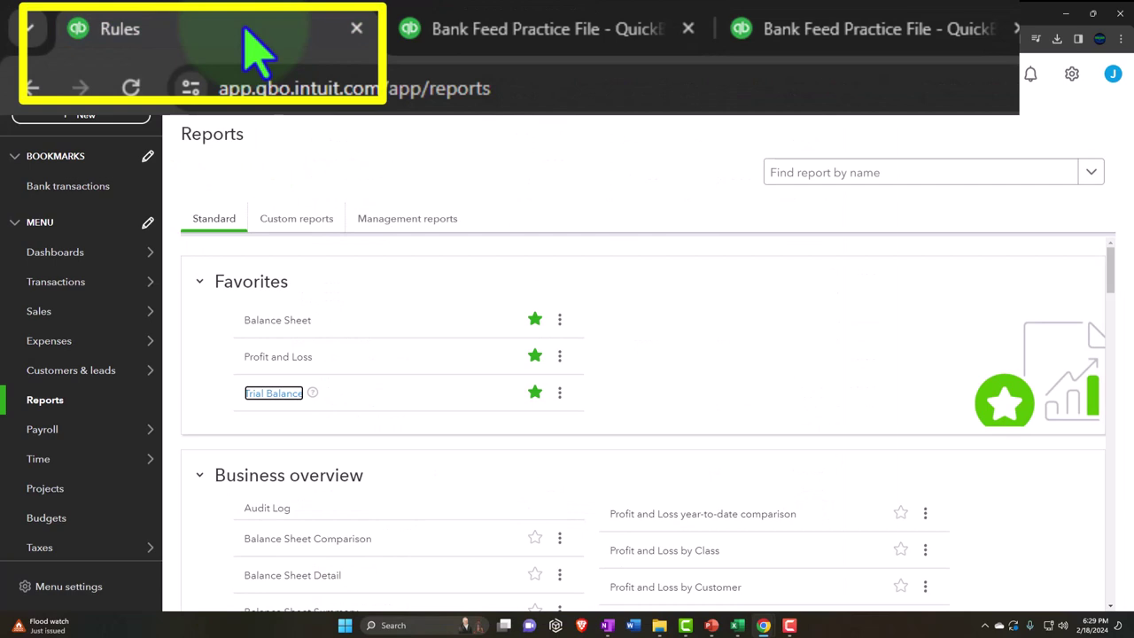
click(62, 282)
click(213, 176)
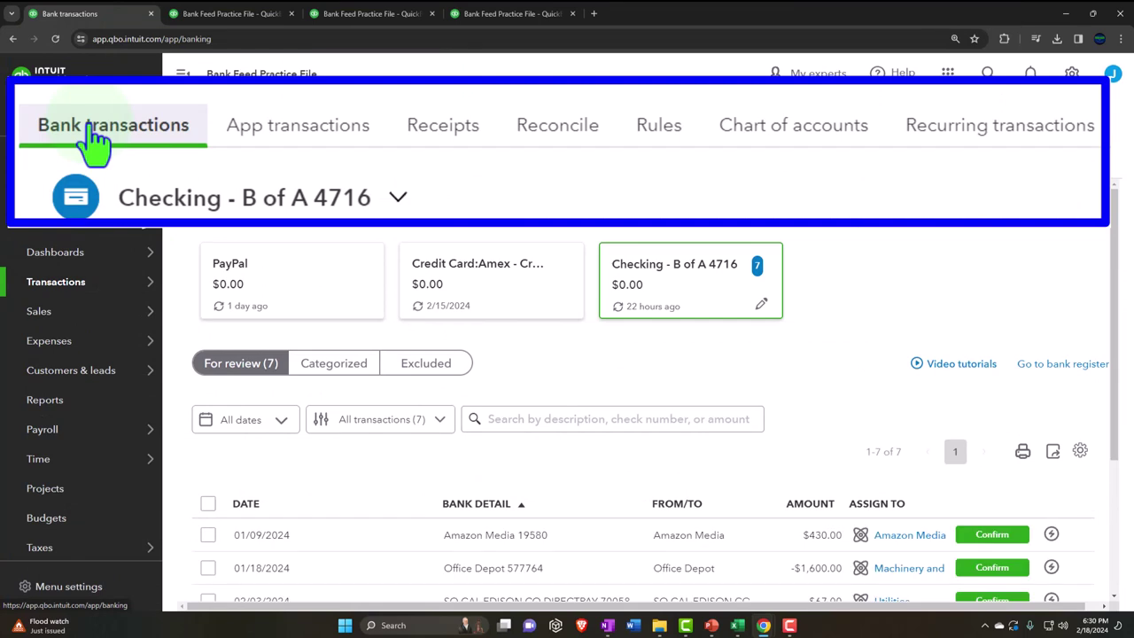
click(654, 133)
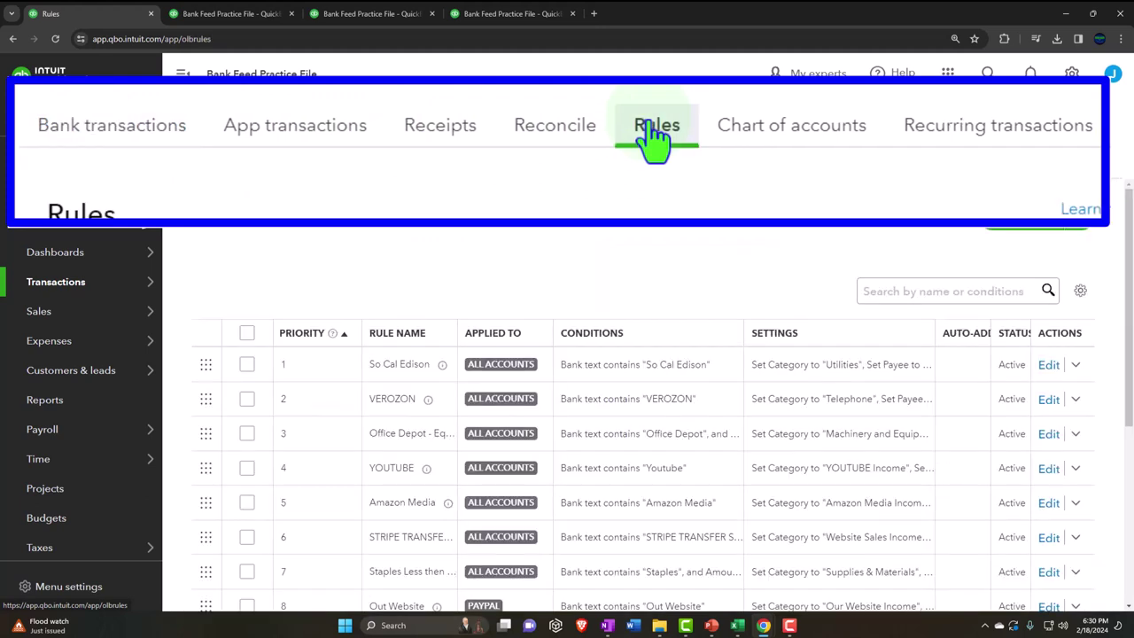
click(179, 76)
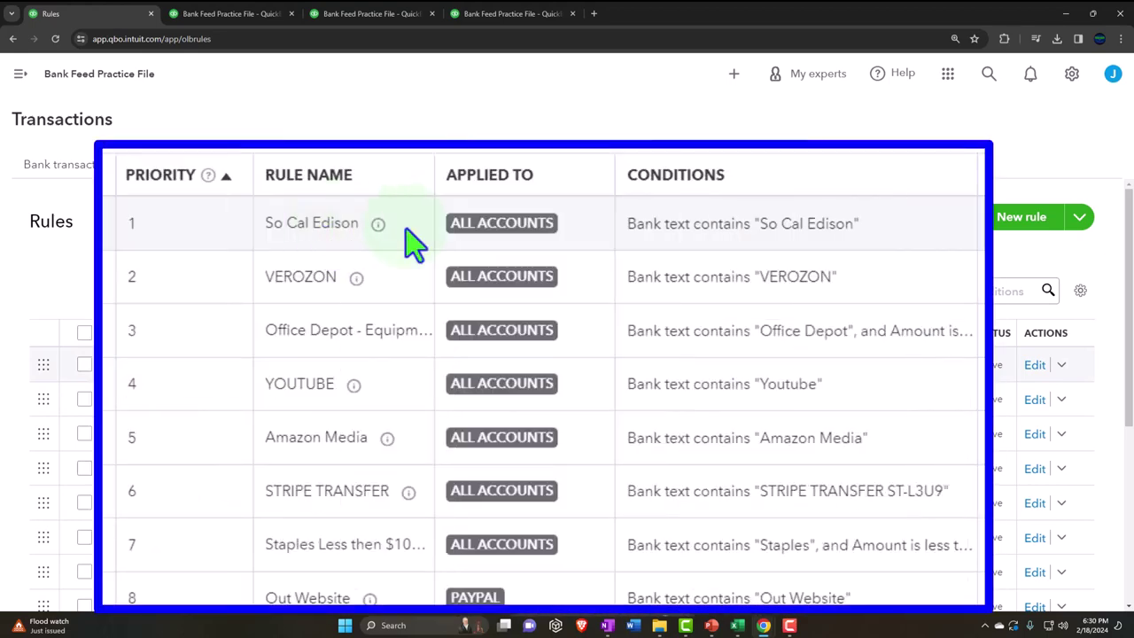
- Review the So Cal Edison rule's conditions, category, payee and memo settings, and close it without changes
click(1032, 370)
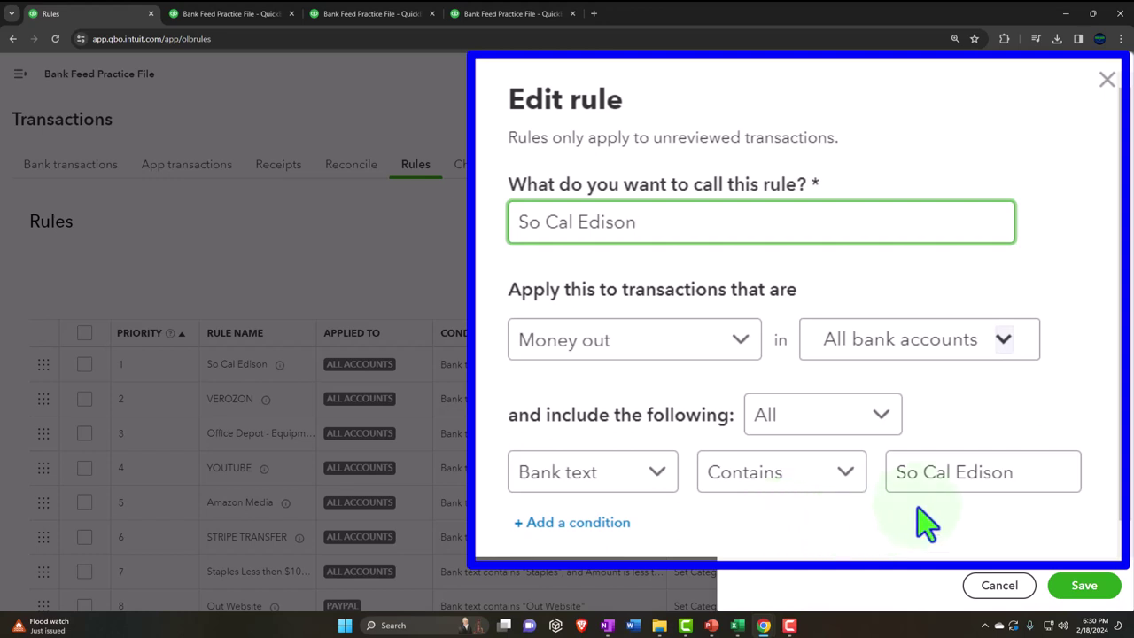
scroll(1001, 348, down, 2)
scroll(1001, 348, down, 1)
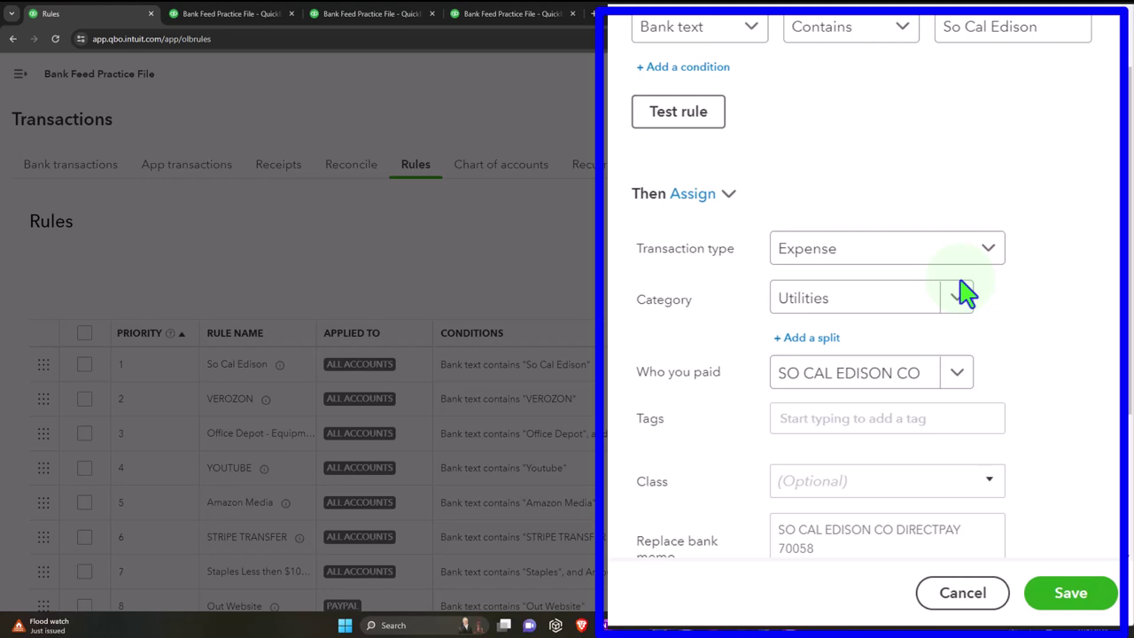
scroll(964, 294, down, 1)
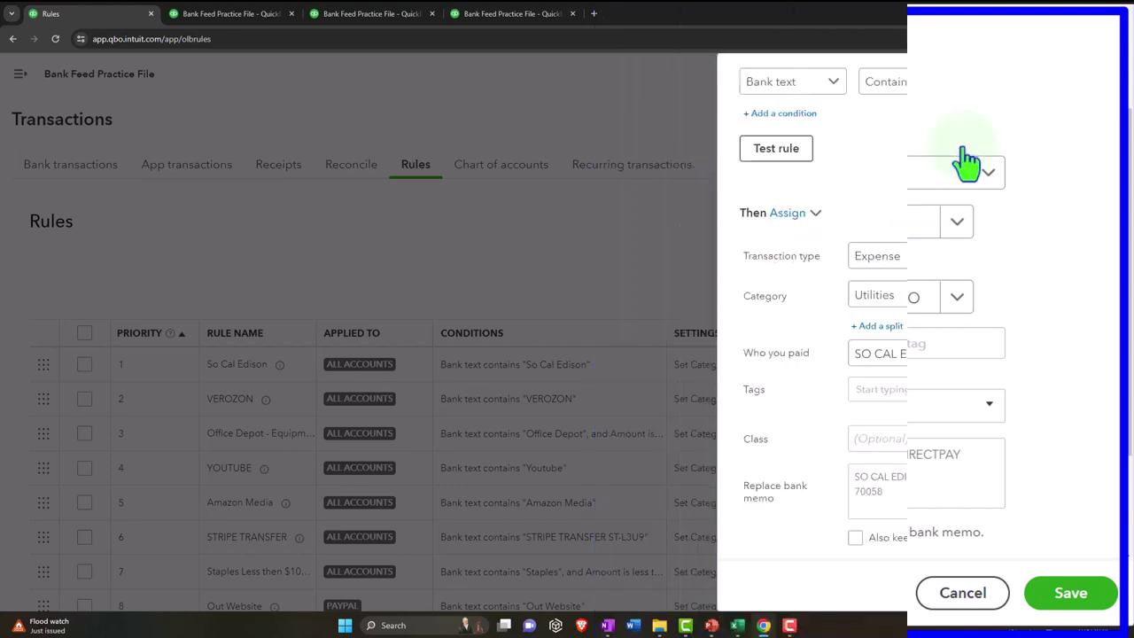
click(1117, 74)
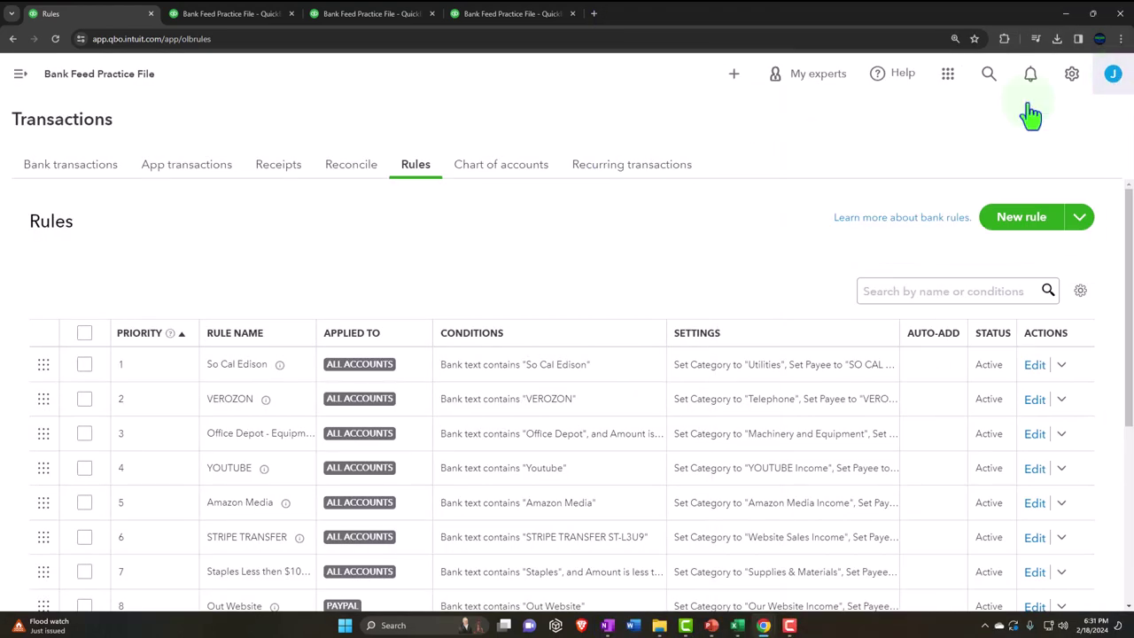
- Open the bank transactions for review and switch to the blank Bank Data 680 workbook in Excel
click(73, 164)
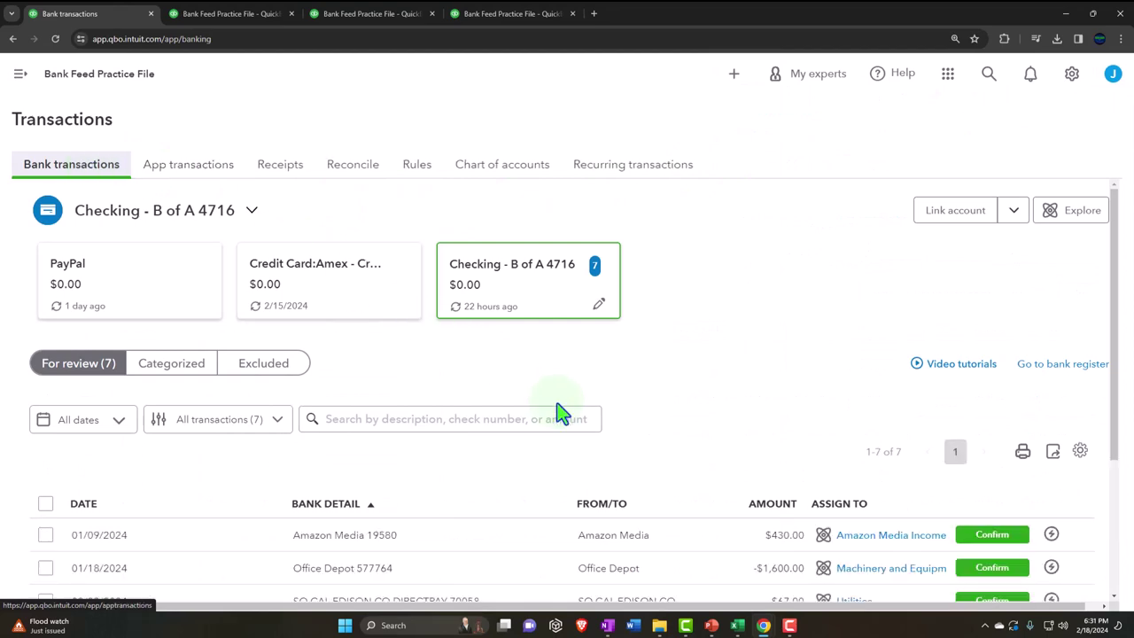
click(735, 625)
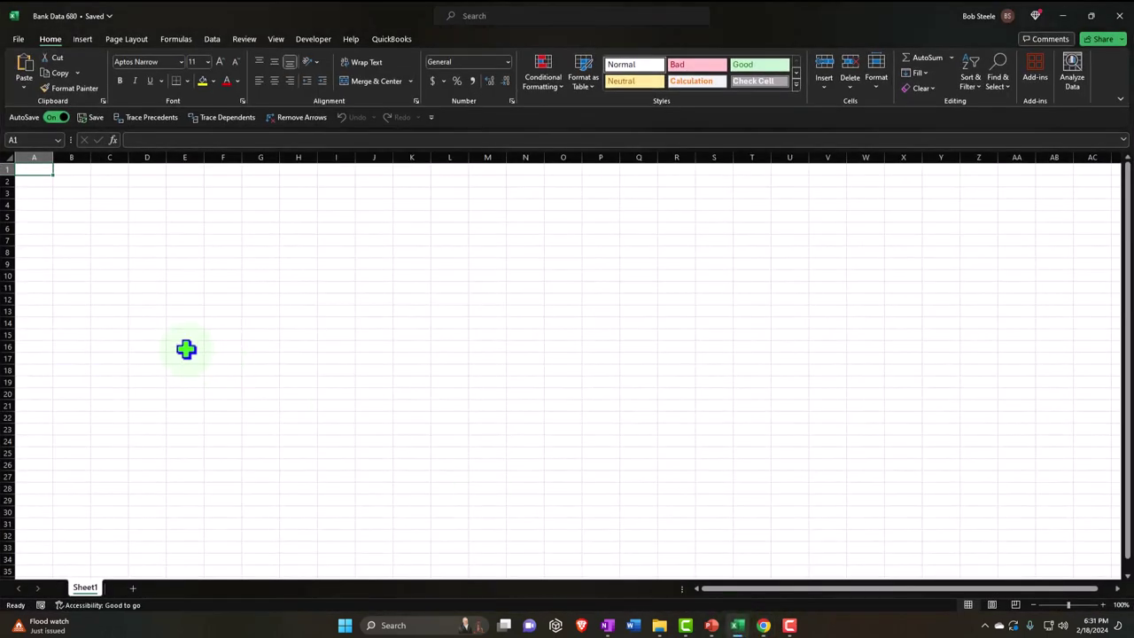
scroll(182, 343, up, 18)
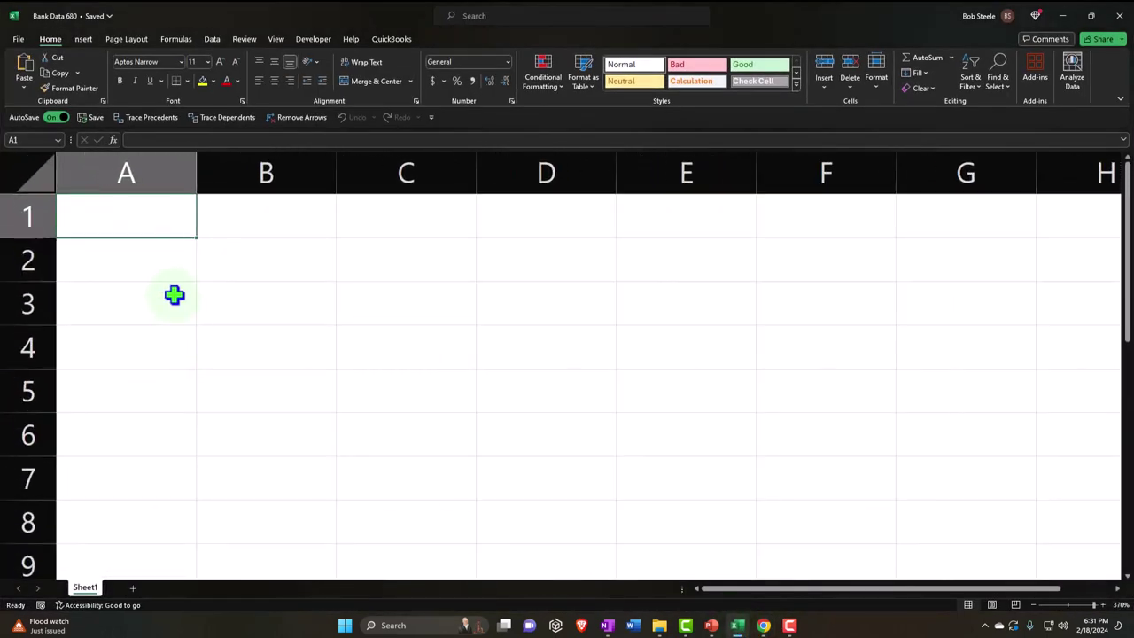
- Enter the column headers Date, Amount and Description in cells A1 to C1
scroll(170, 290, down, 1)
text(Date)
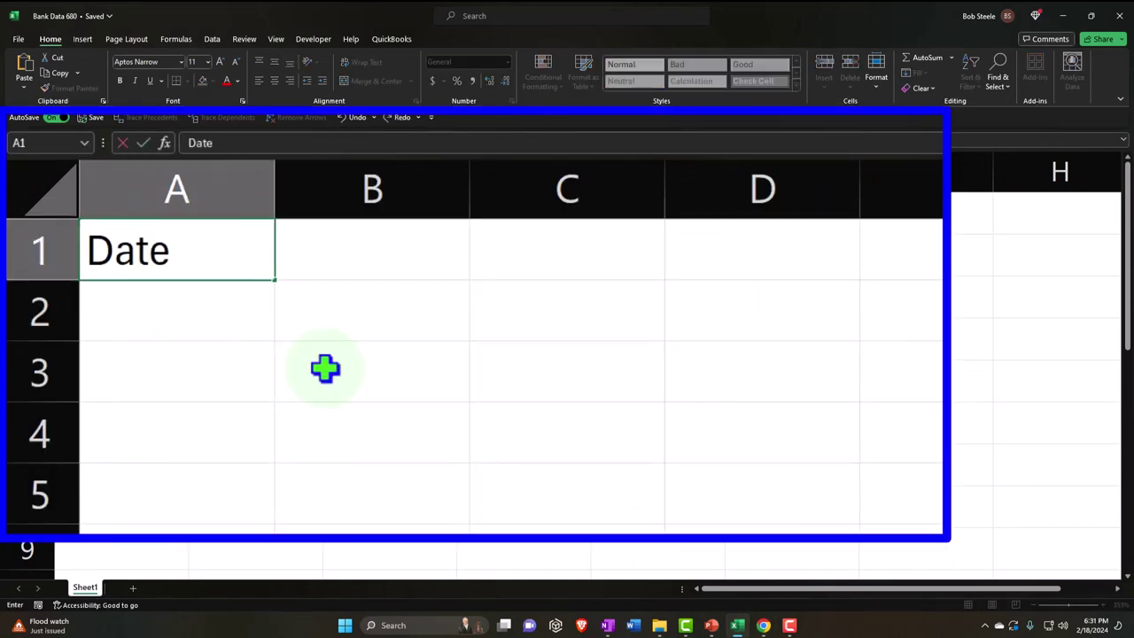
key(Tab)
text(Amount)
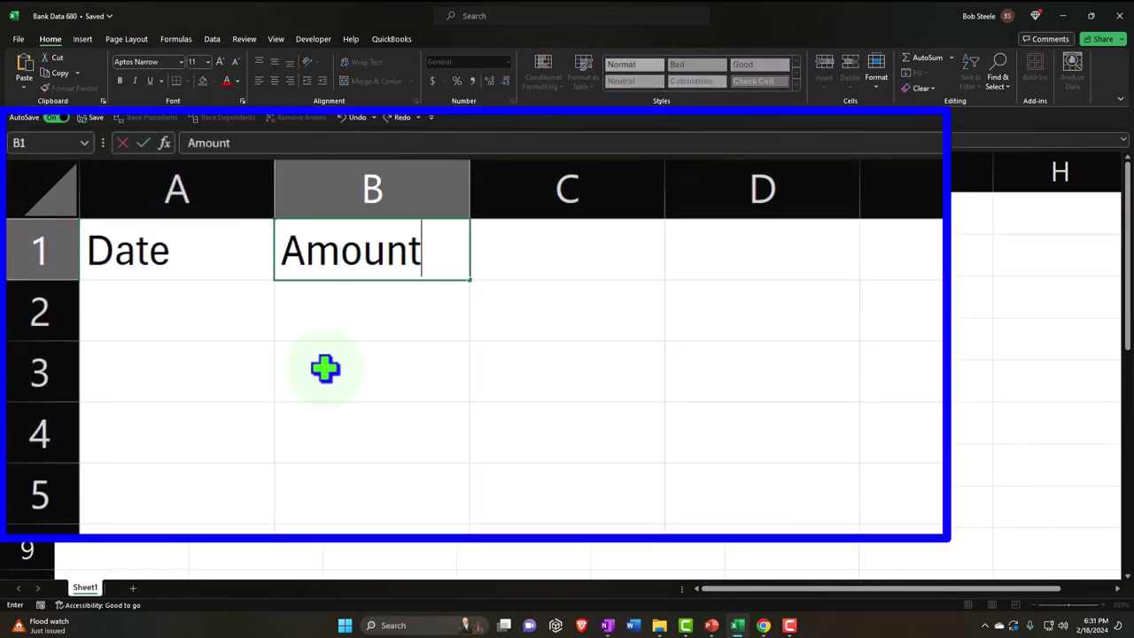
key(Tab)
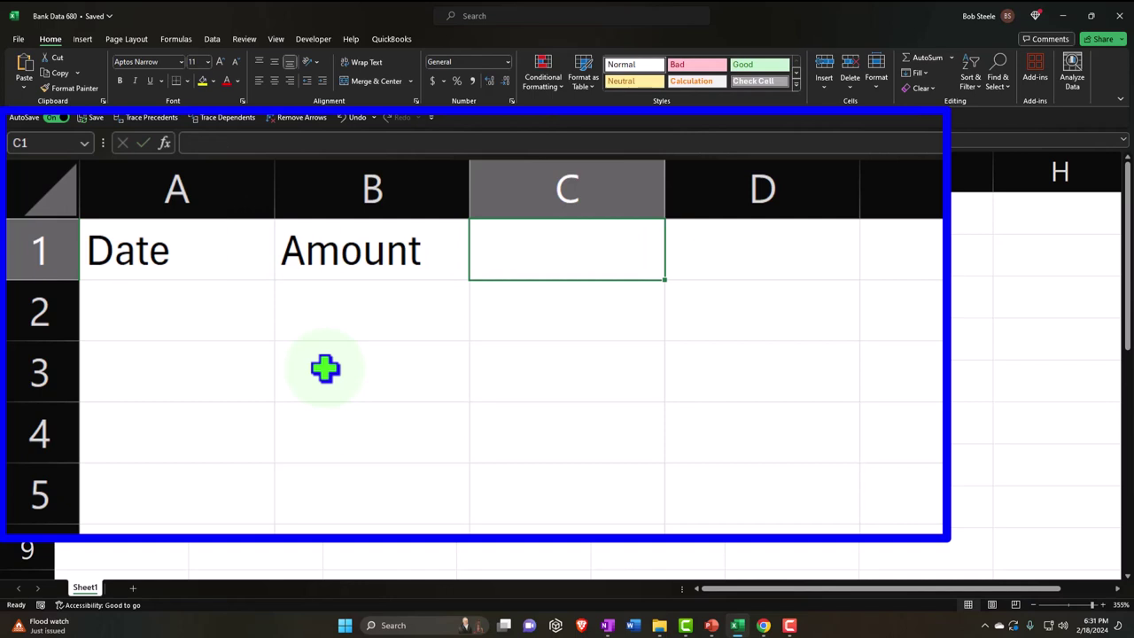
text(Desc)
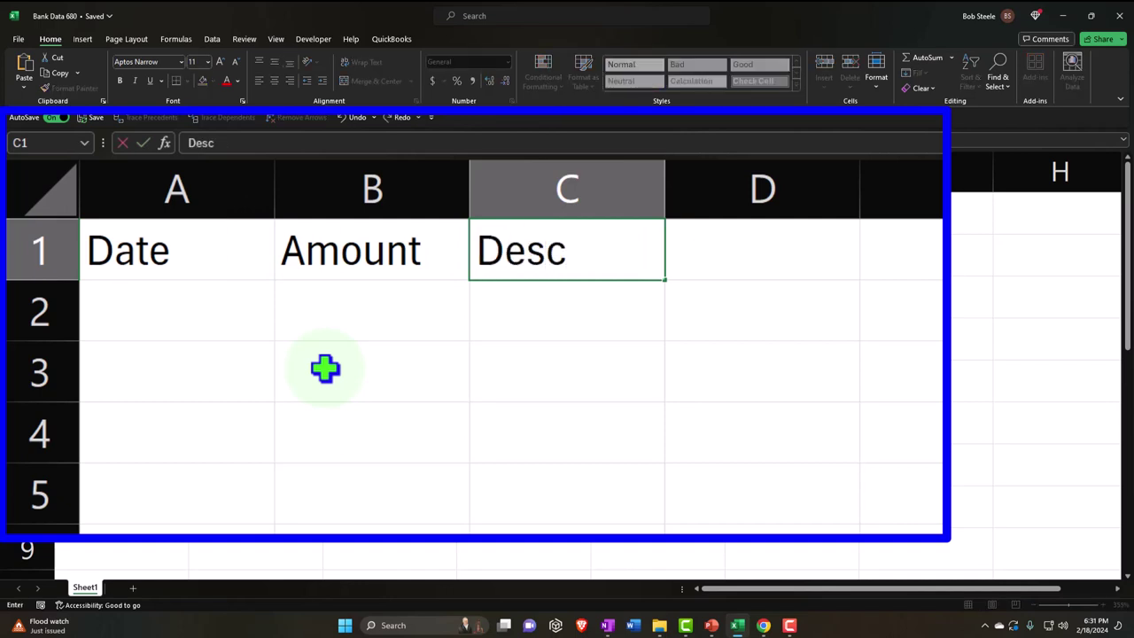
text(ription)
key(Return)
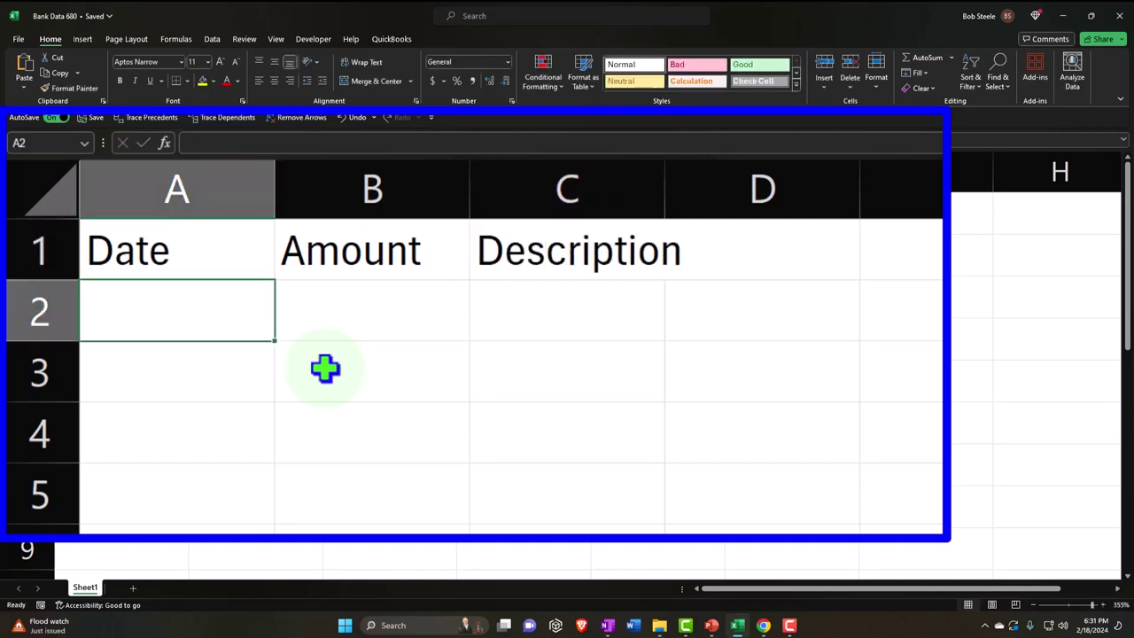
- Enter the date 3/24/2024 and the amount 374 for the first transaction in row 2
text(3/)
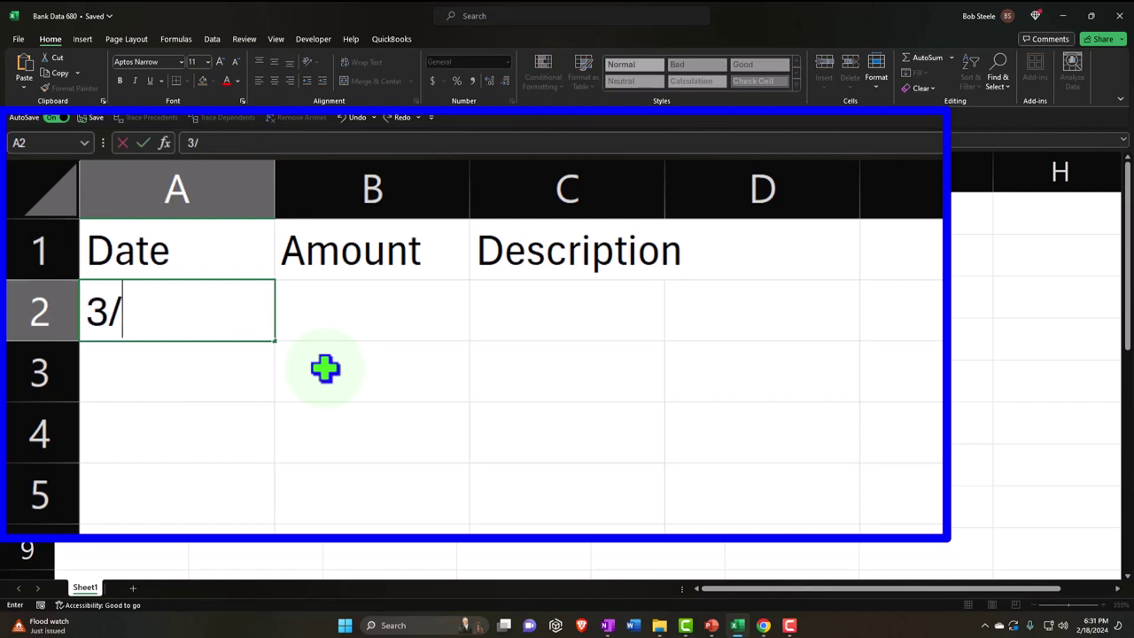
text(2)
text(4)
text(/2024)
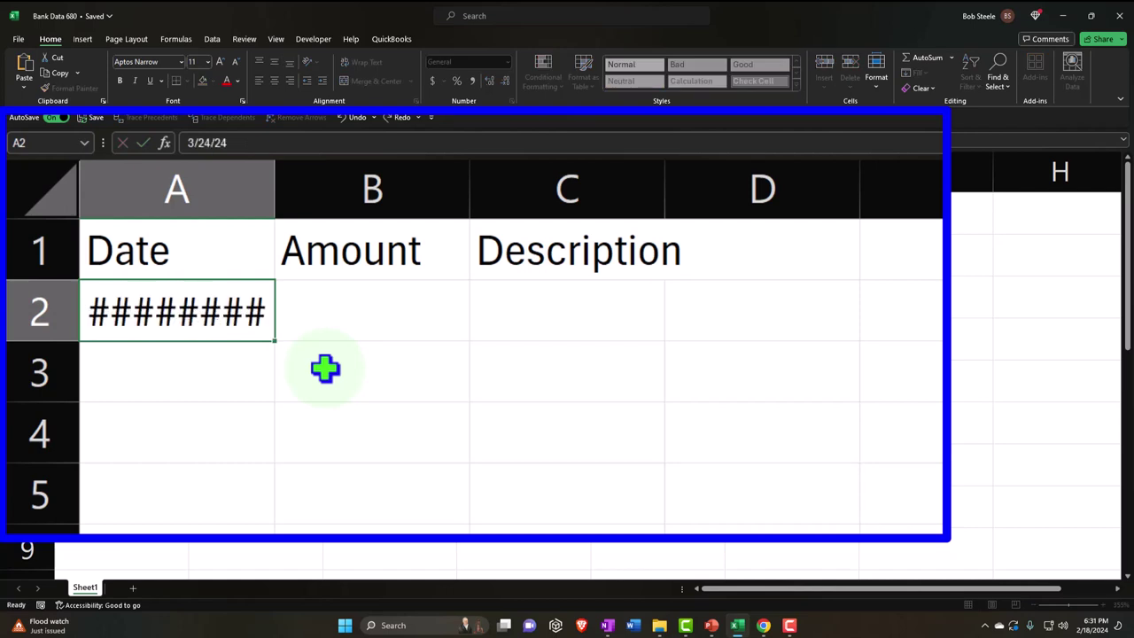
key(Tab)
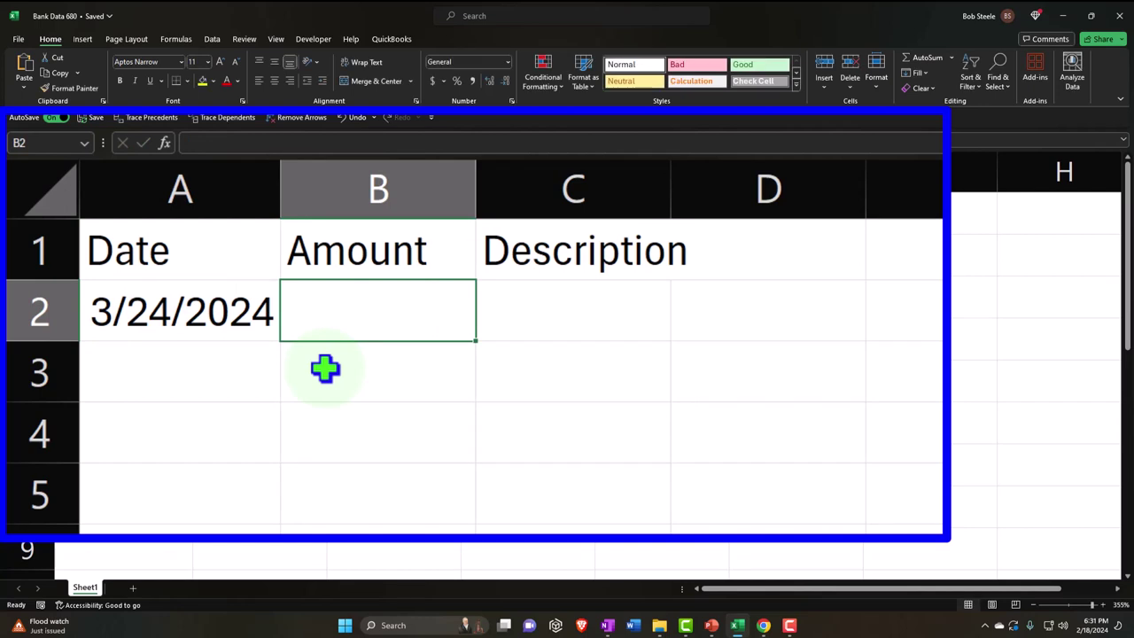
text(3)
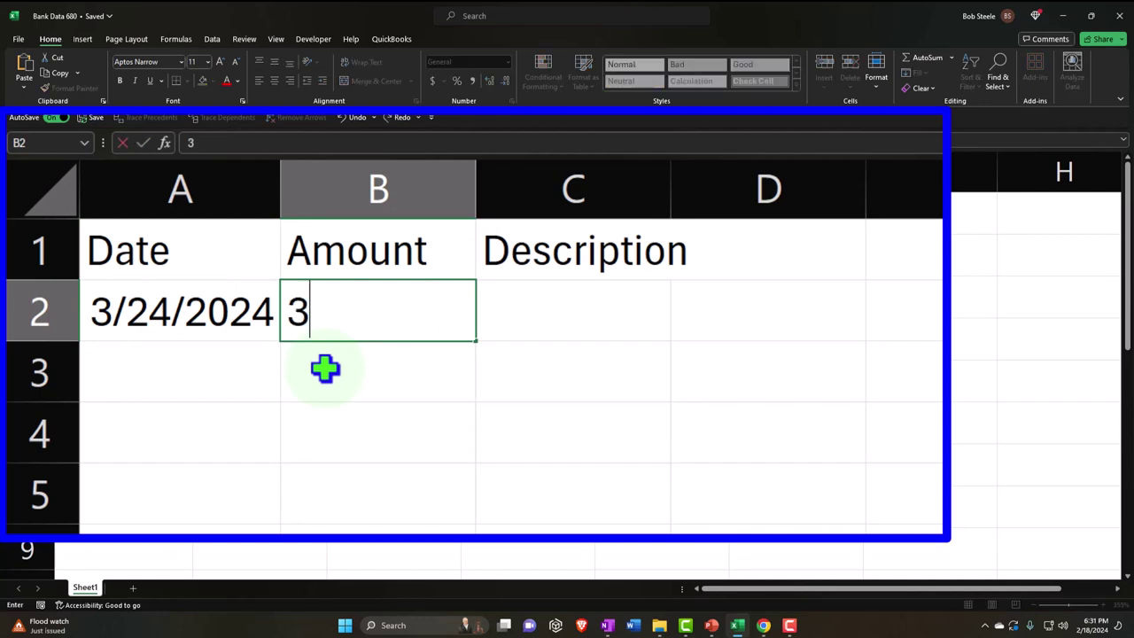
text(74)
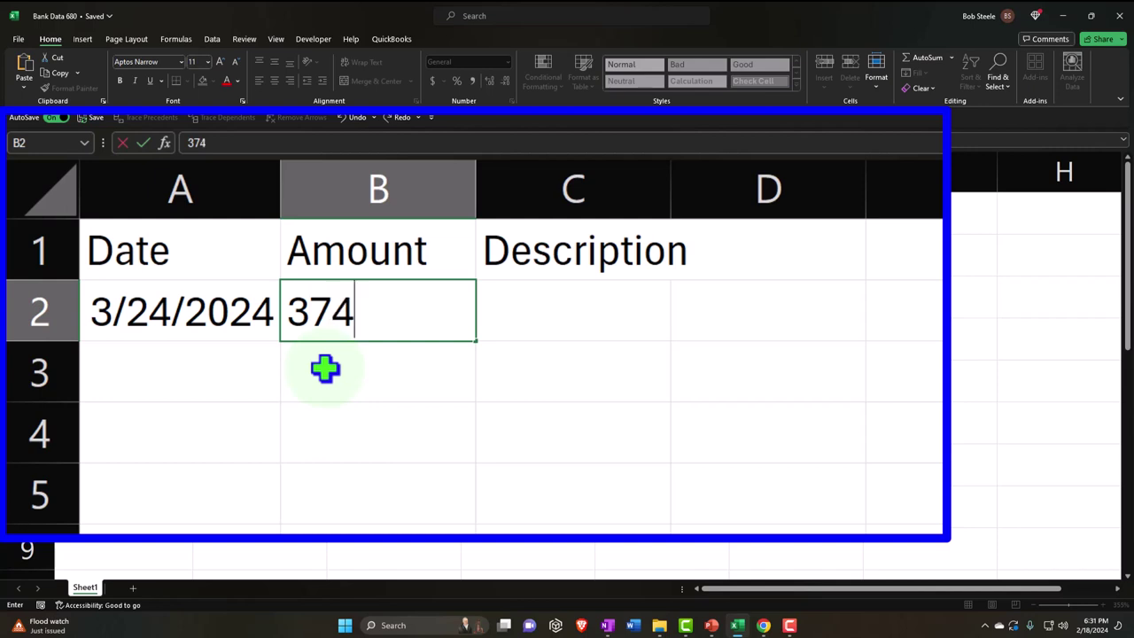
key(Tab)
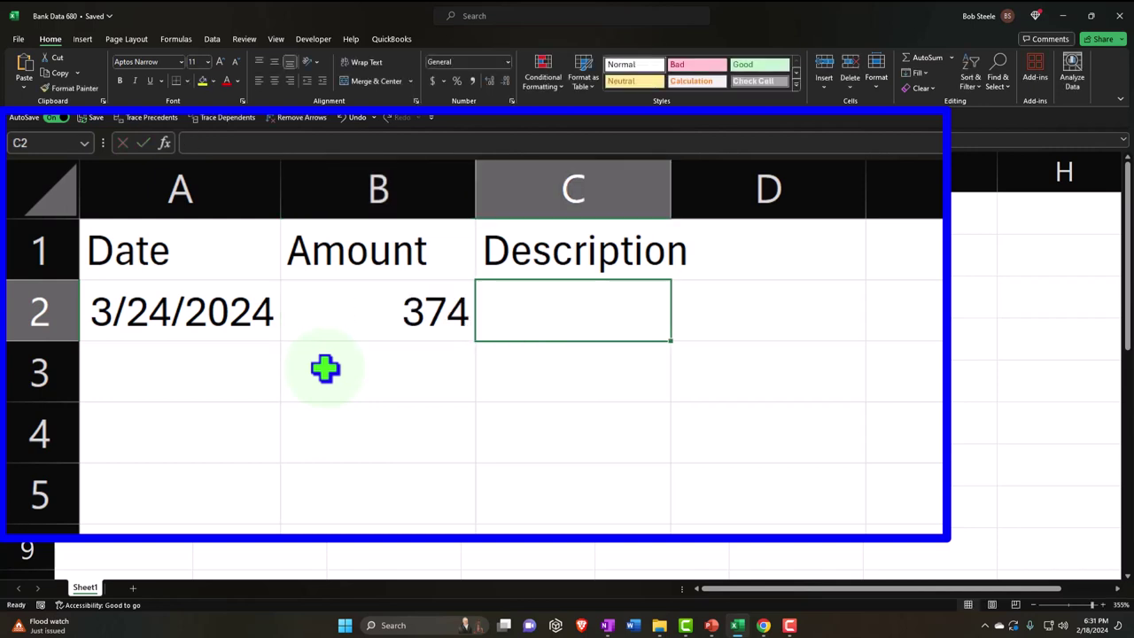
- Enter the description "Test Expense 2 245154" for the first transaction in cell C2
text(TY)
key(BackSpace)
text(est E)
text(x[emse)
key(BackSpace)
key(BackSpace)
key(BackSpace)
key(BackSpace)
key(BackSpace)
text(emse)
key(BackSpace)
key(BackSpace)
key(BackSpace)
key(BackSpace)
text(pense 2)
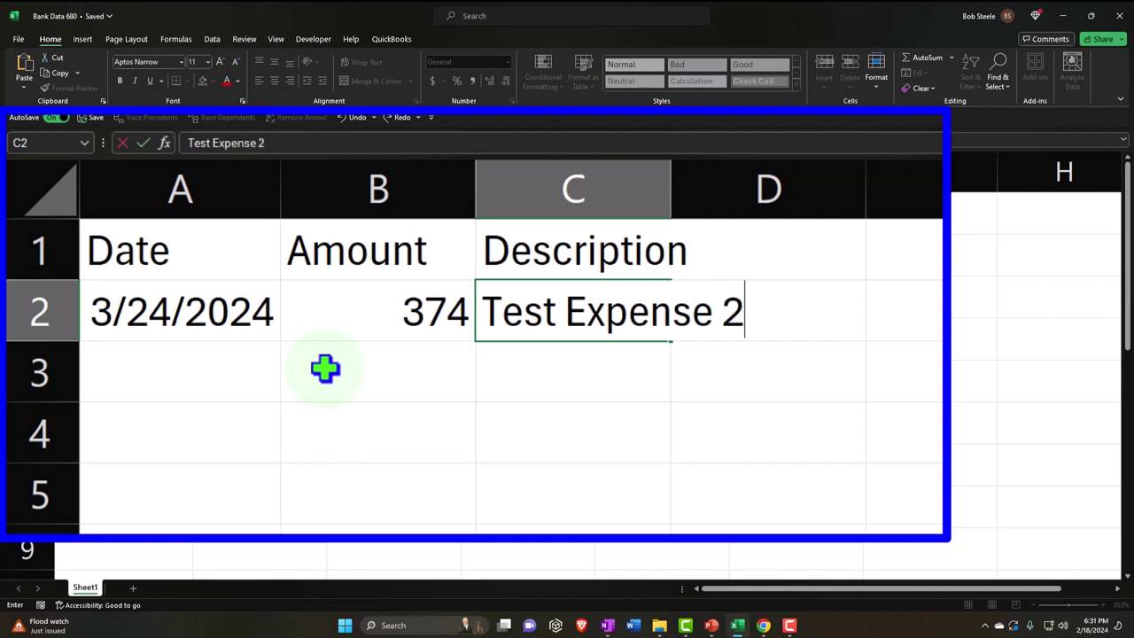
text( 245154)
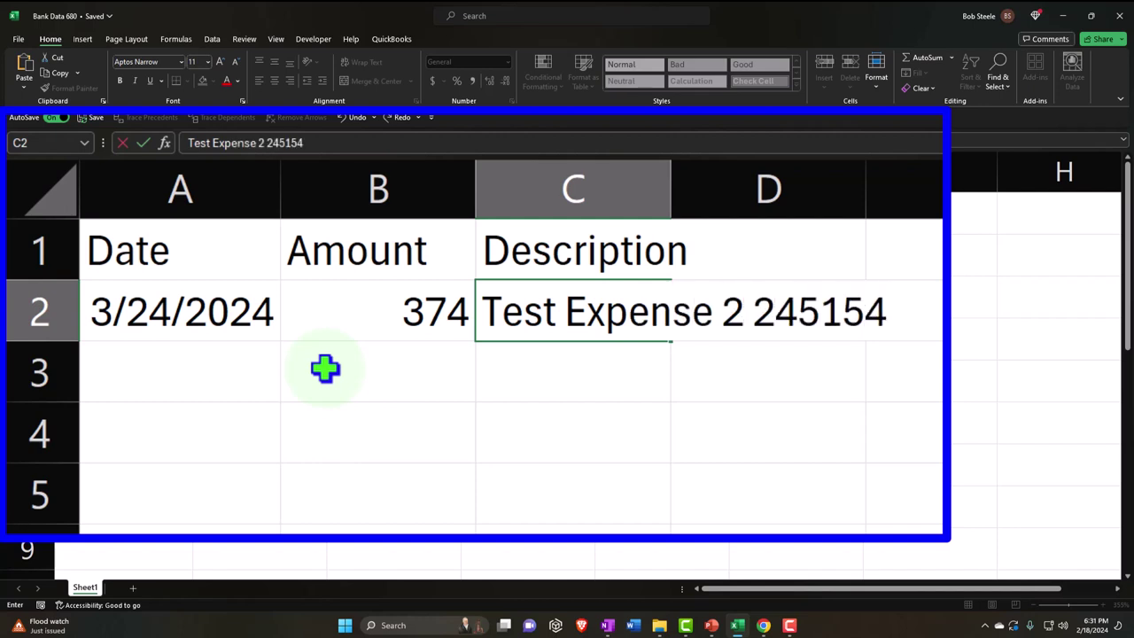
key(Return)
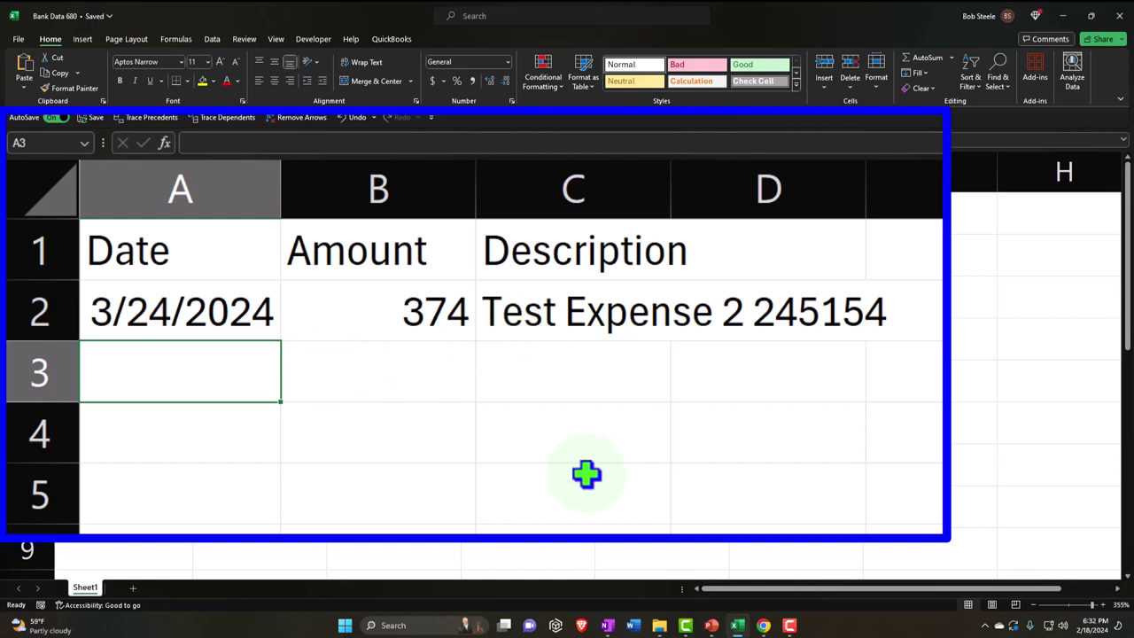
- Enter the second transaction in row 3 with date 3/24/2024, amount 173 and description "Test Expense 2 54157"
text(3/24)
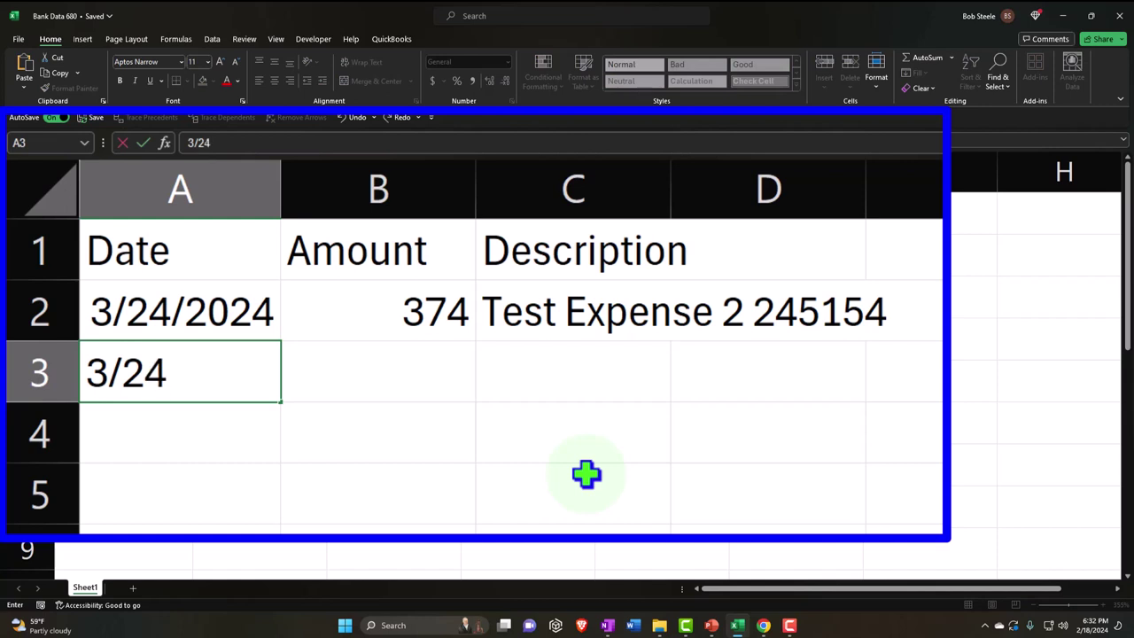
text(/2024)
key(Return)
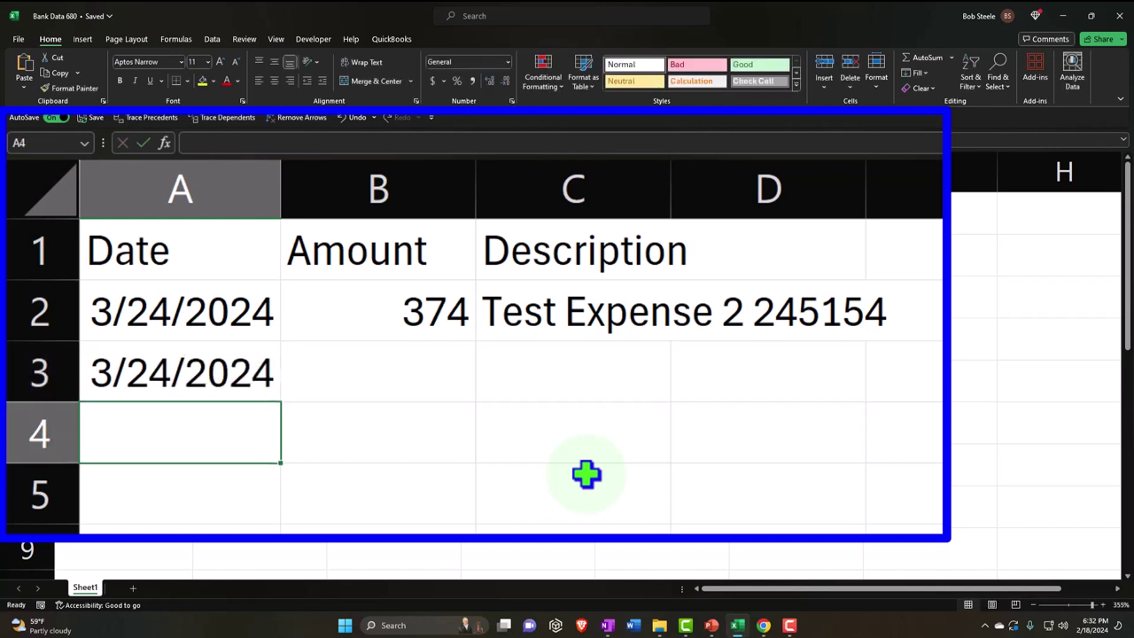
key(Up)
key(Right)
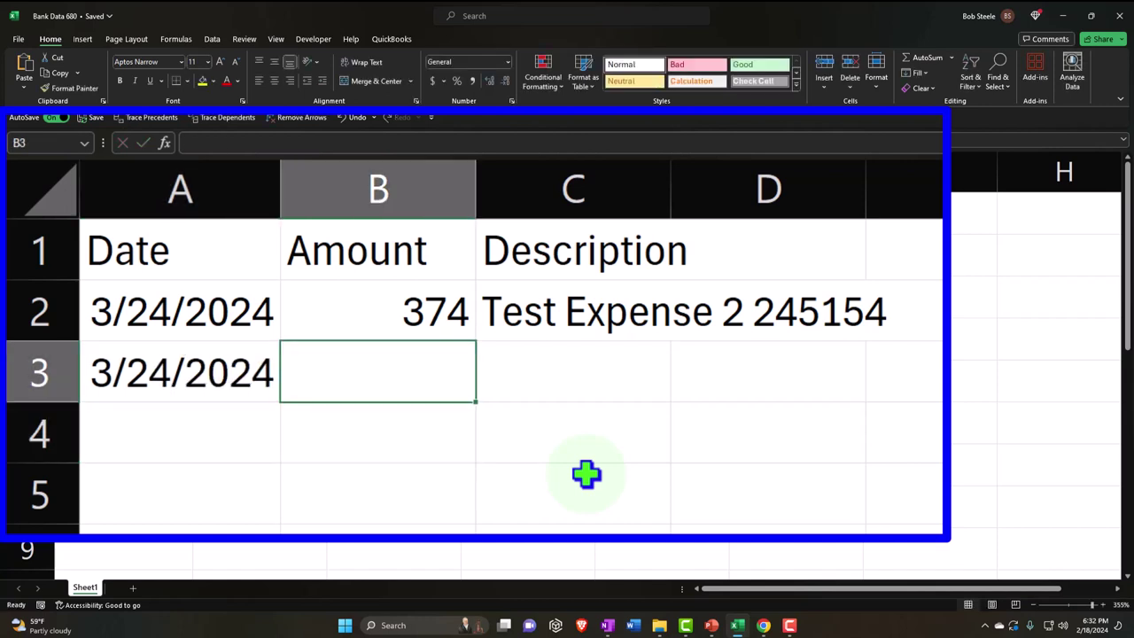
text(173)
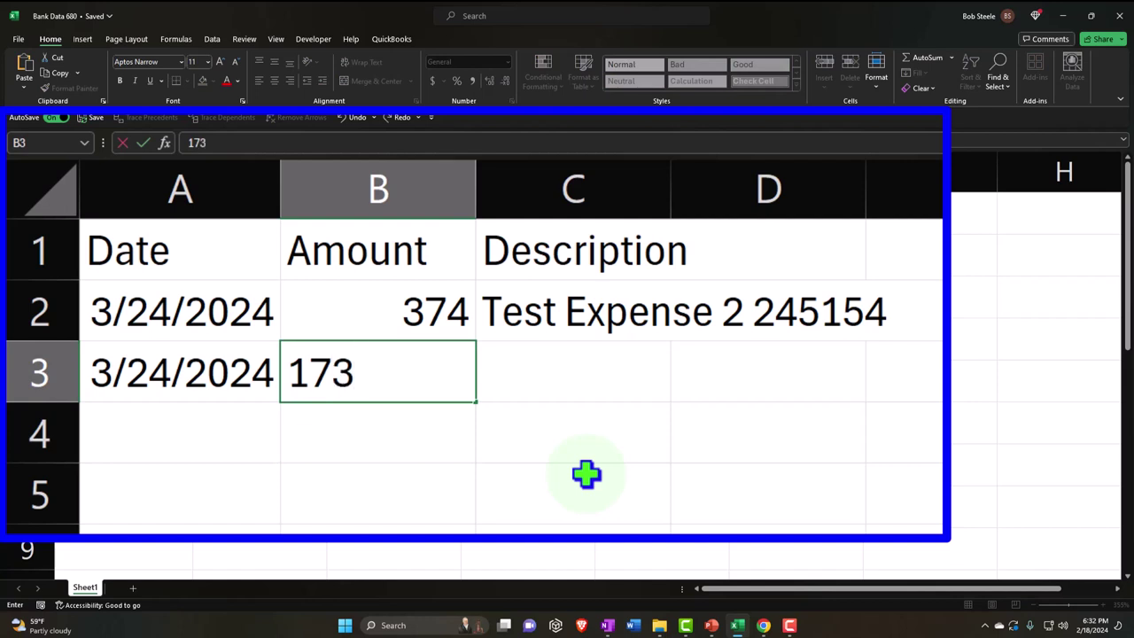
key(Tab)
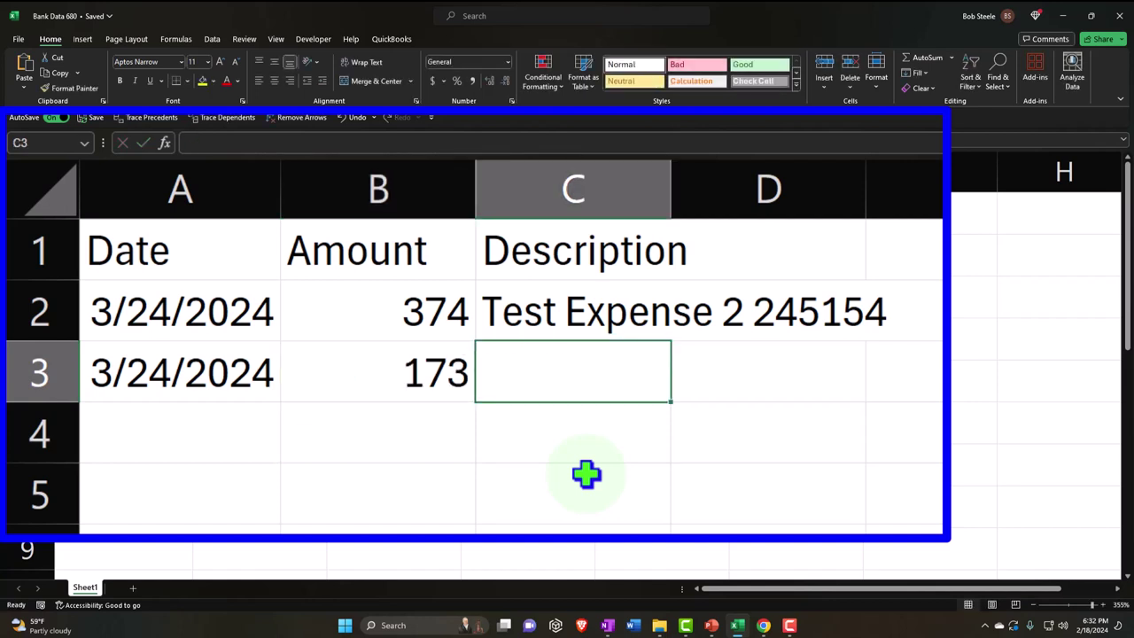
text(Test )
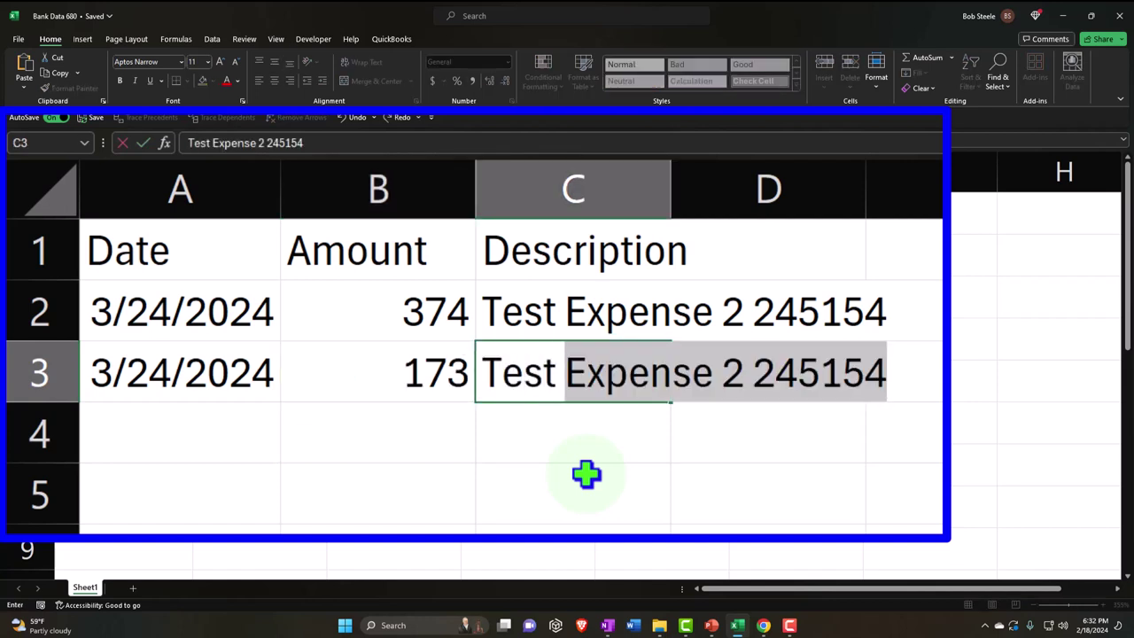
text(Expense 2)
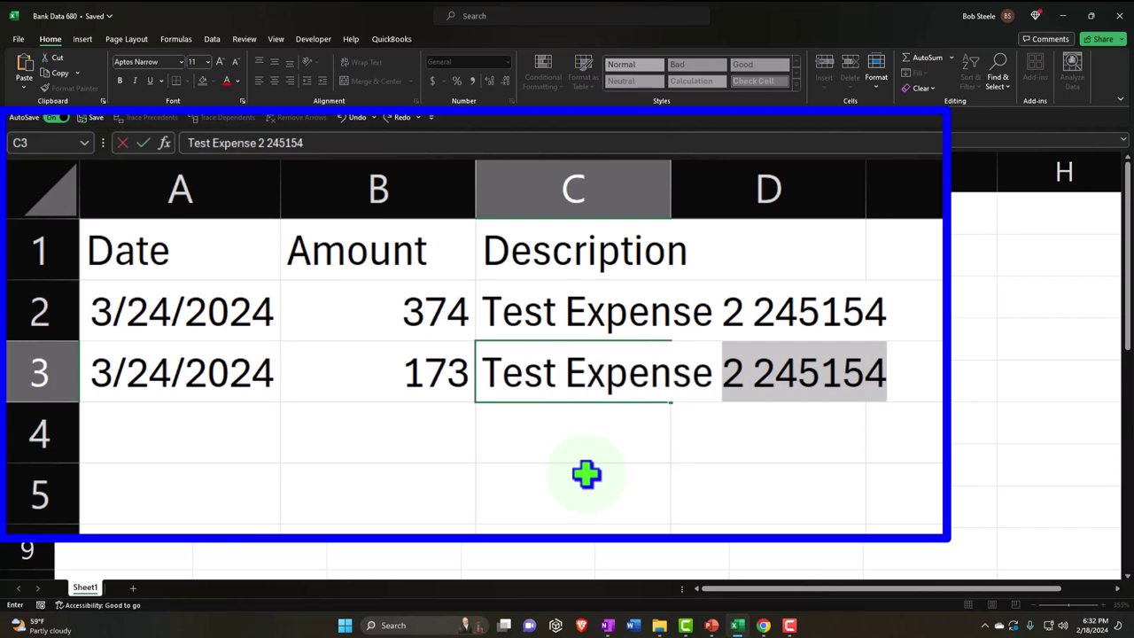
text( 54157)
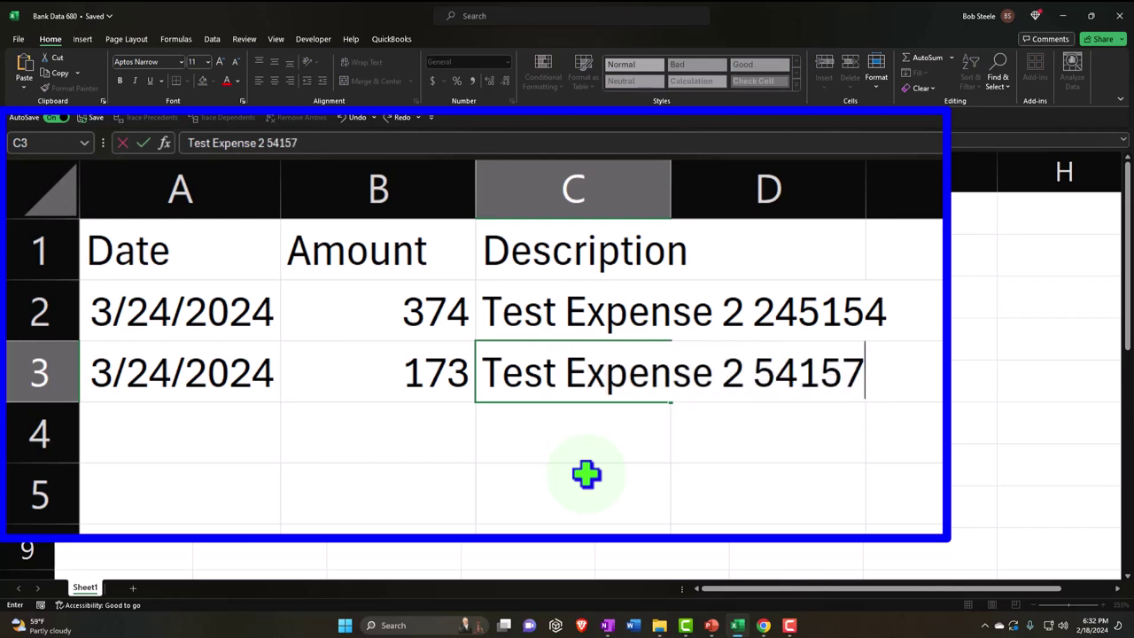
key(Return)
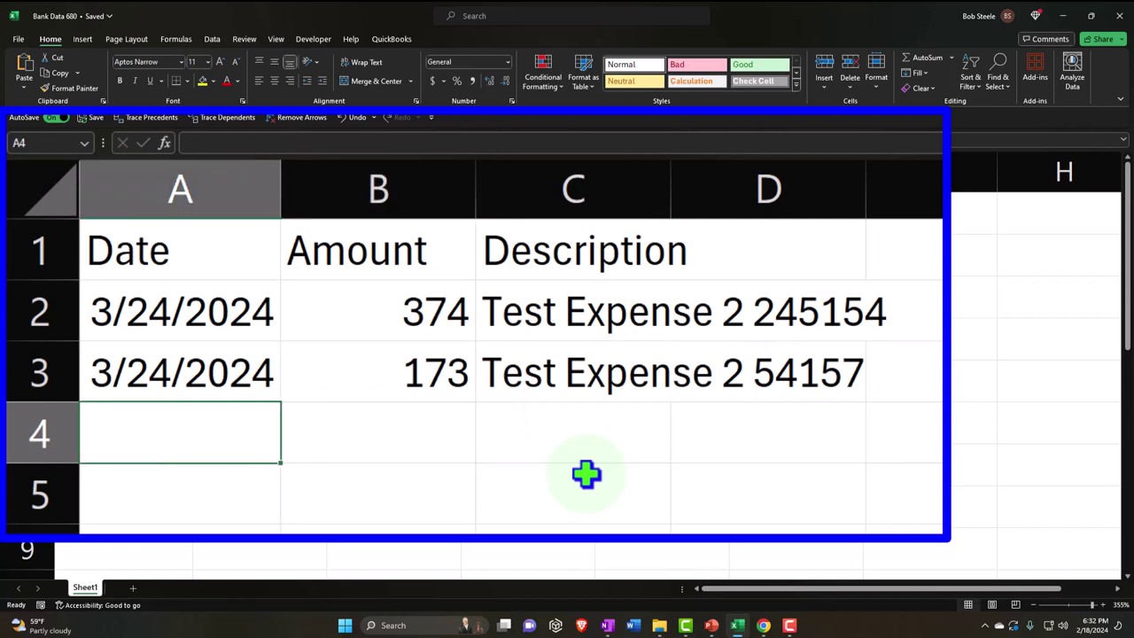
- Change the second transaction's date in cell A3 to 3/25/2024
text(3/)
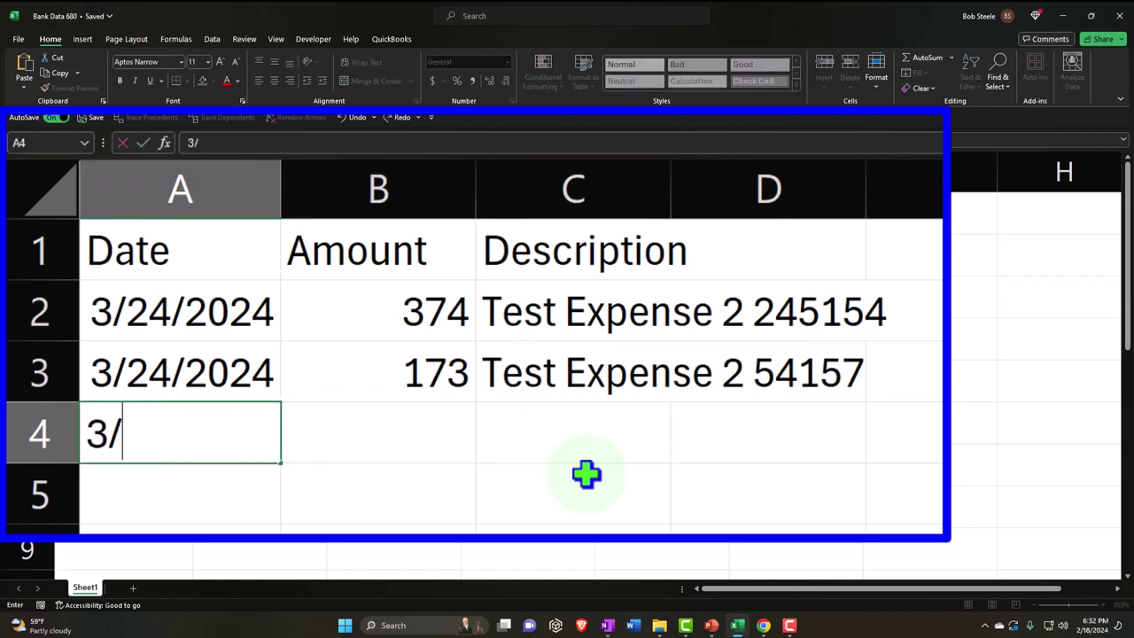
key(Return)
click(168, 372)
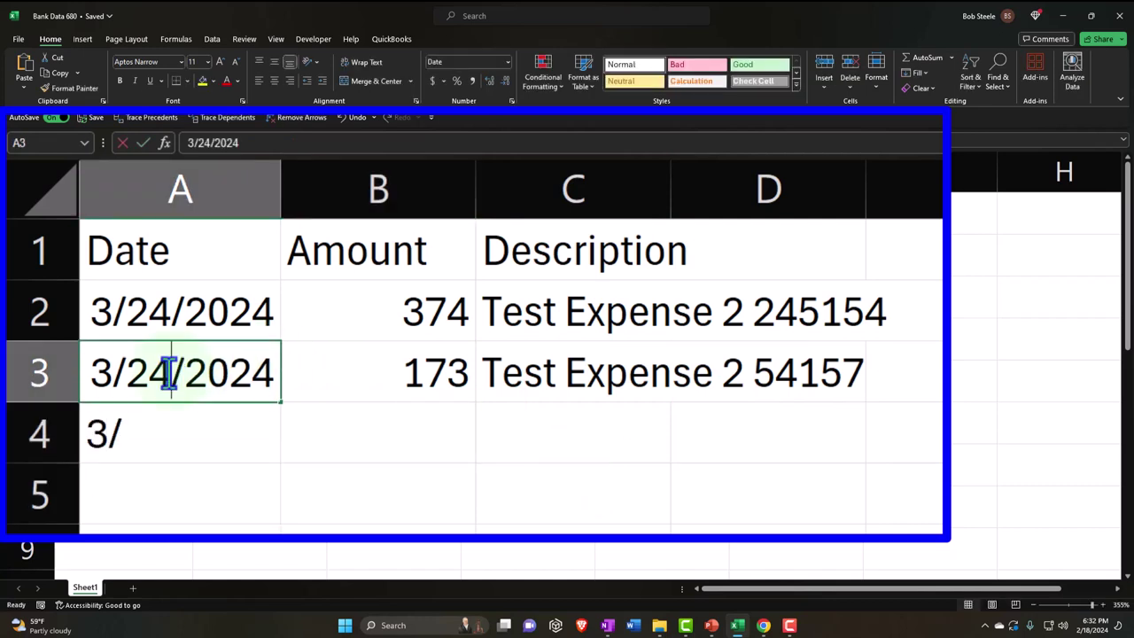
double_click(168, 372)
key(BackSpace)
text(5)
key(Return)
- Enter the date 3/27/2024 and the amount 42 for the third transaction in row 4
text(3/27)
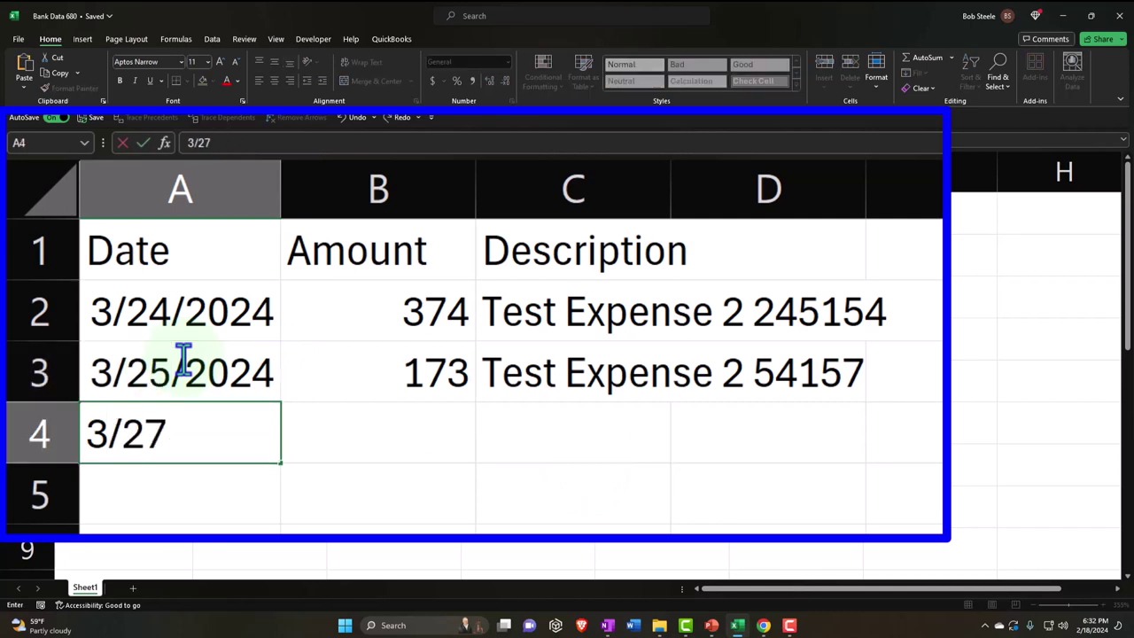
text(/2024)
key(Tab)
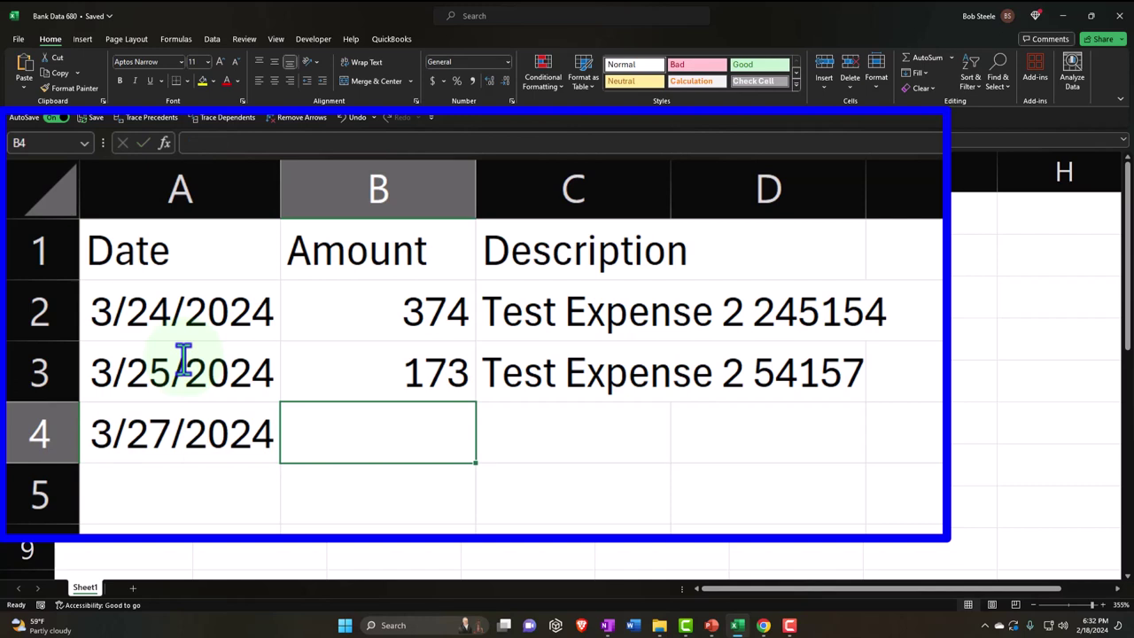
text(42)
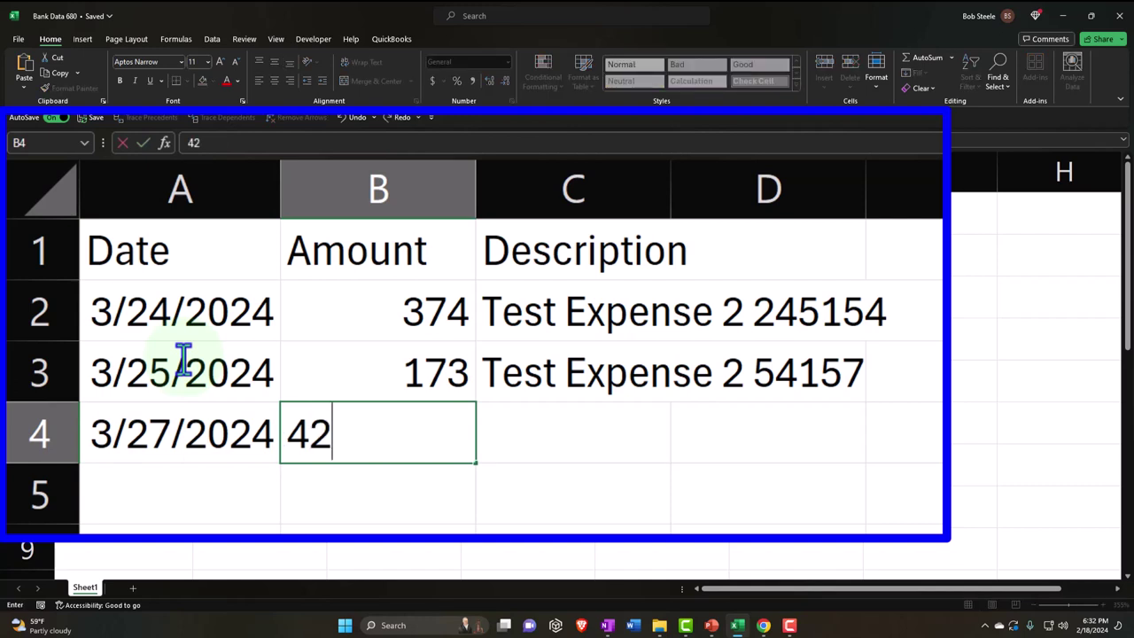
key(Tab)
- Enter the description "Test Expense 4 61577874" for the third transaction in cell C4
text(Test)
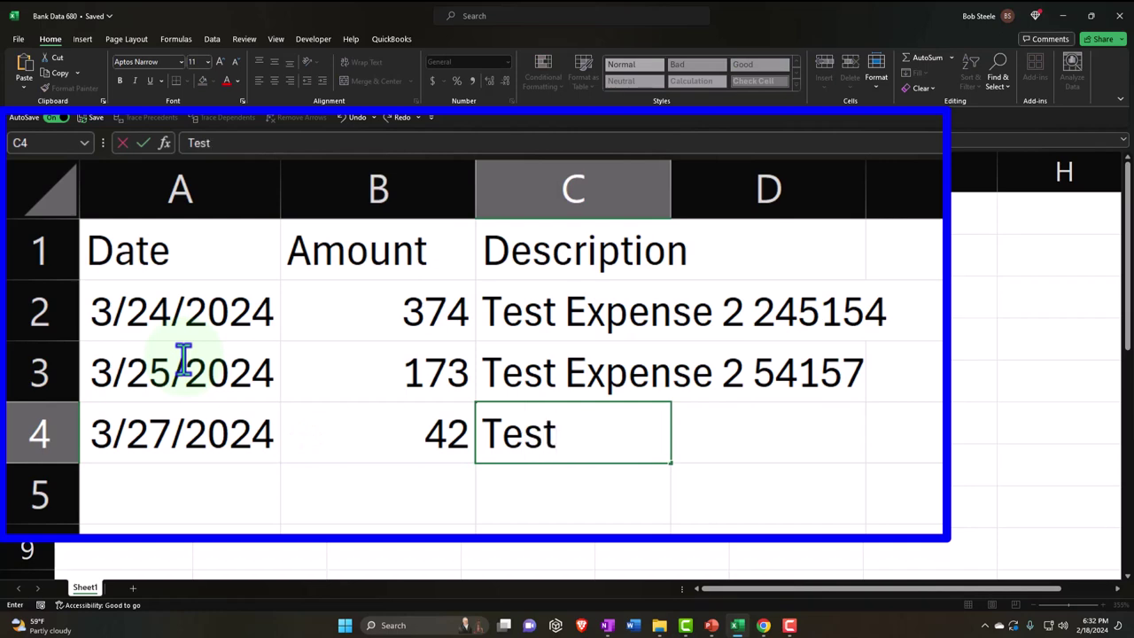
text( Ex[m)
key(BackSpace)
key(BackSpace)
text(p[)
key(BackSpace)
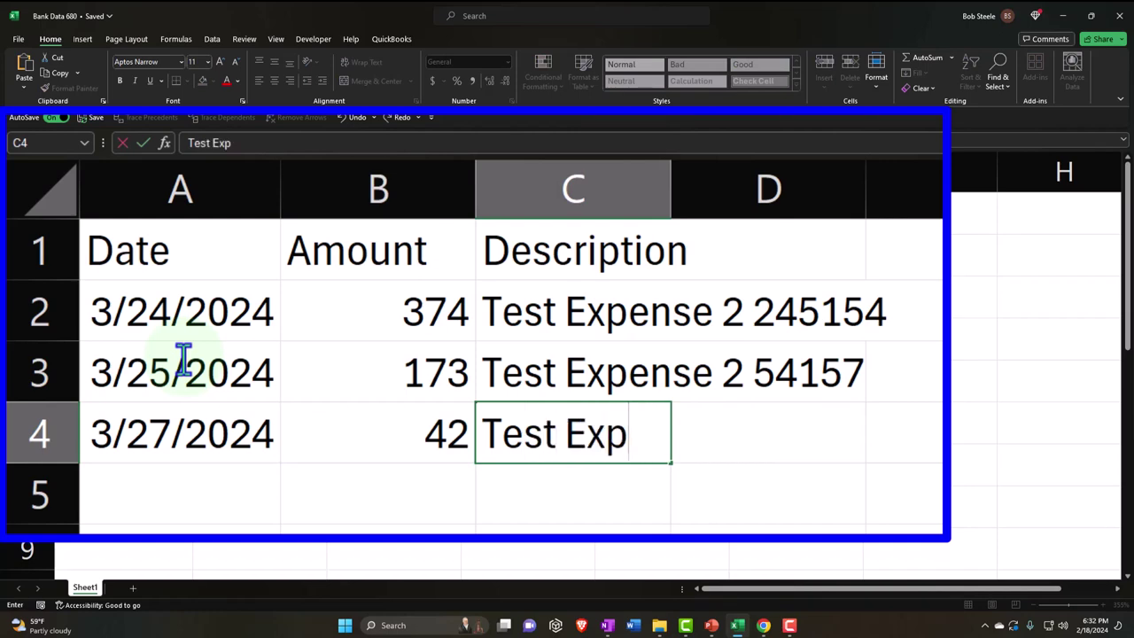
text(ense )
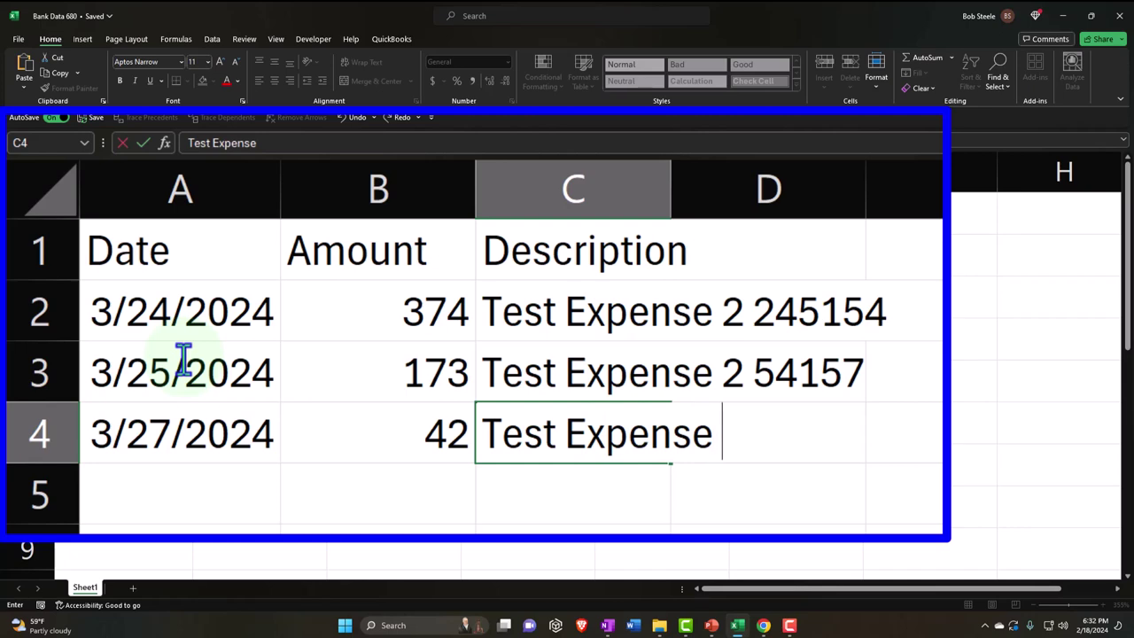
text(4 61577874)
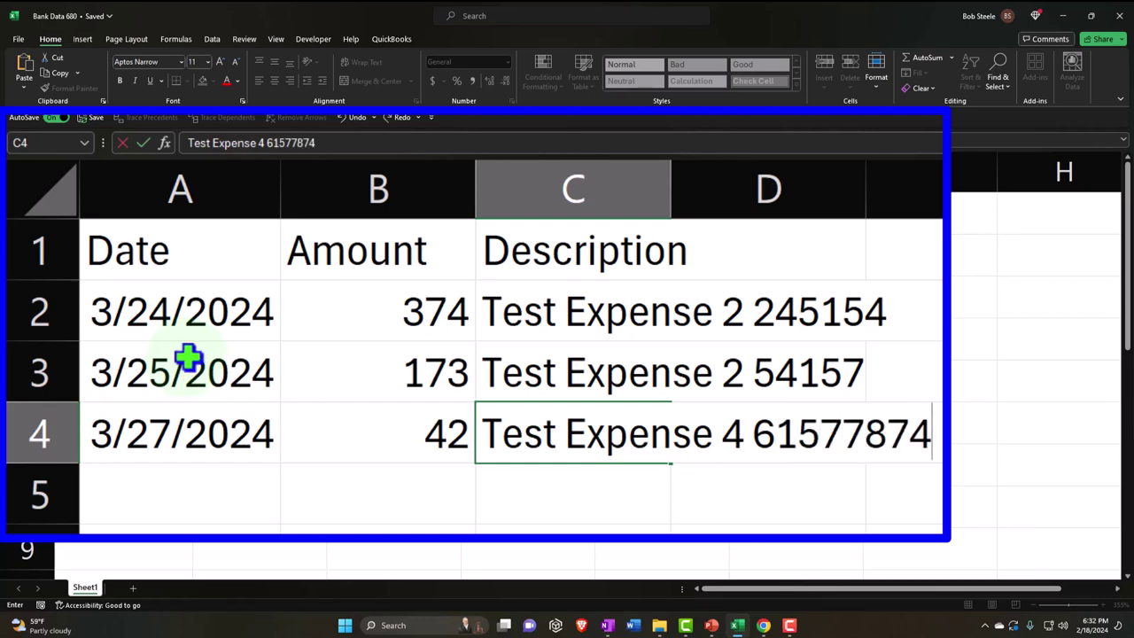
key(Return)
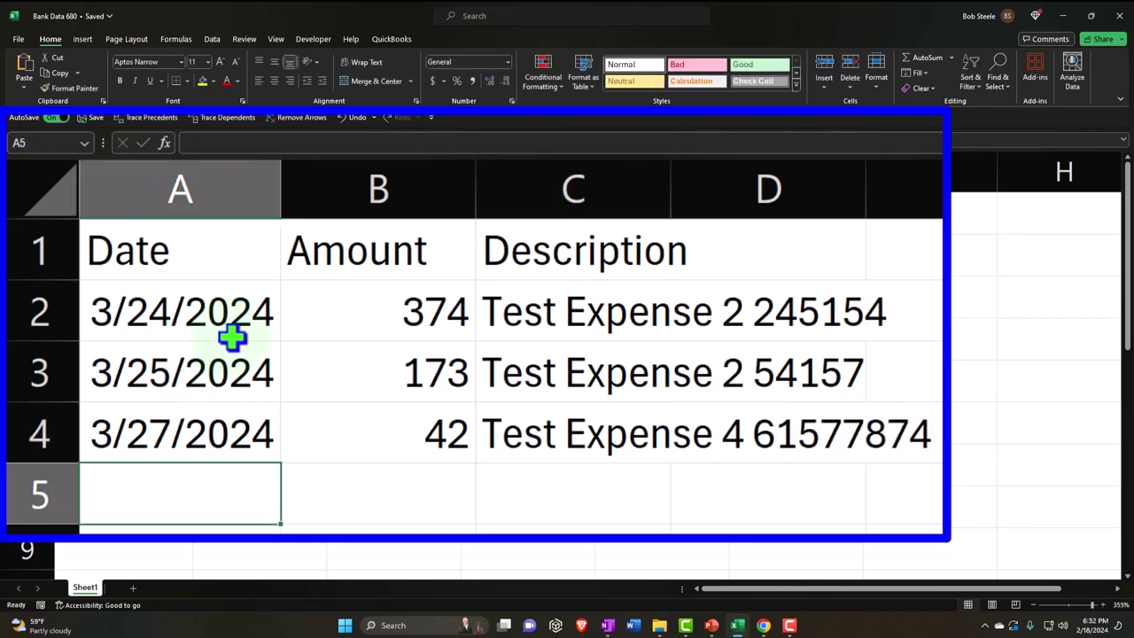
- Enter the fourth transaction in row 5 with date 3/29/2024, amount 36 and description "Test Expense 4 6474164"
text(3/)
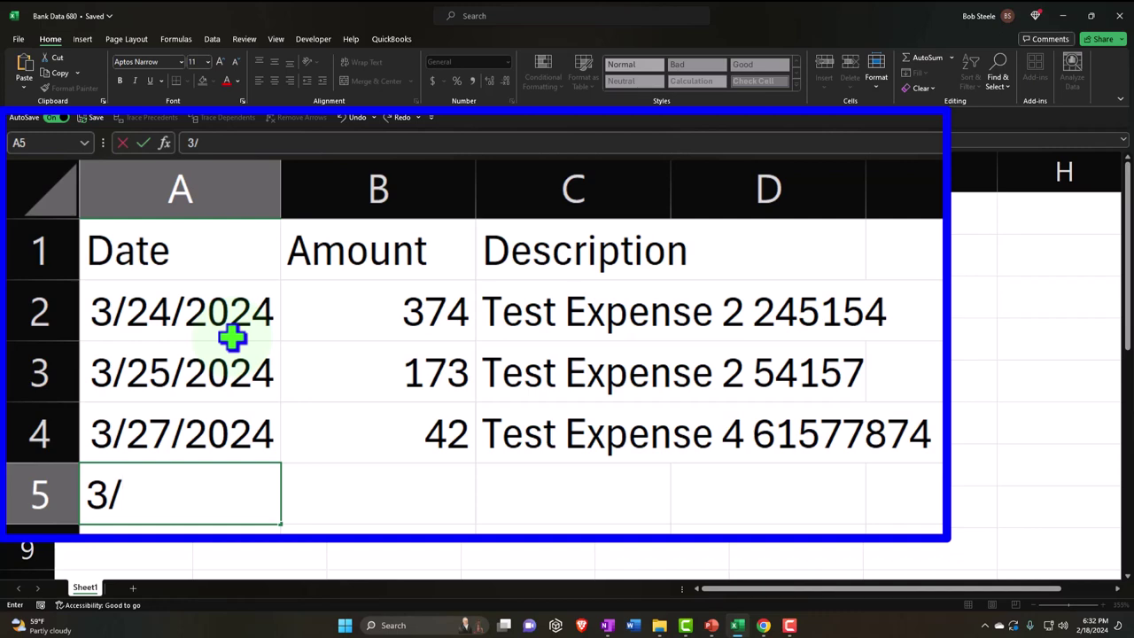
text(29)
text(/2024)
key(Tab)
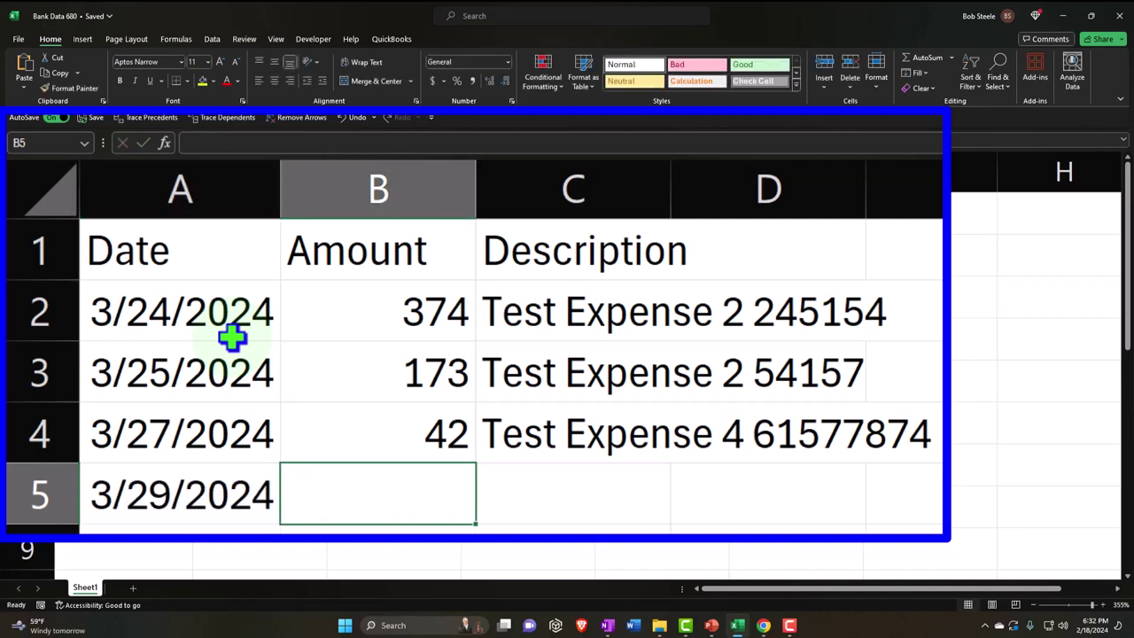
text(36)
key(Tab)
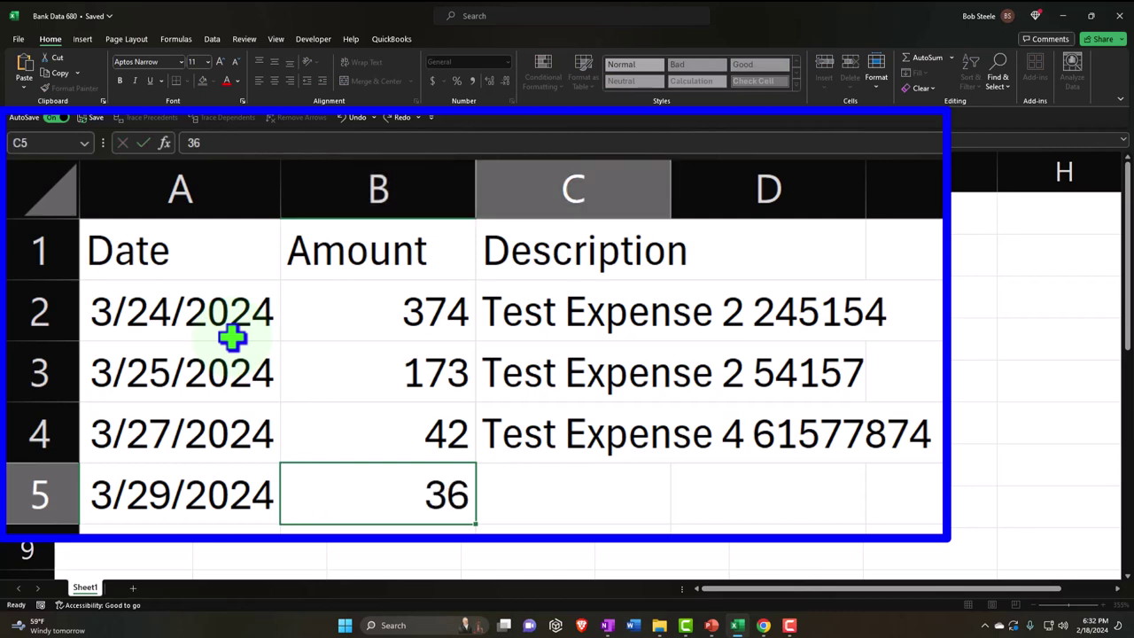
text(Test Ex)
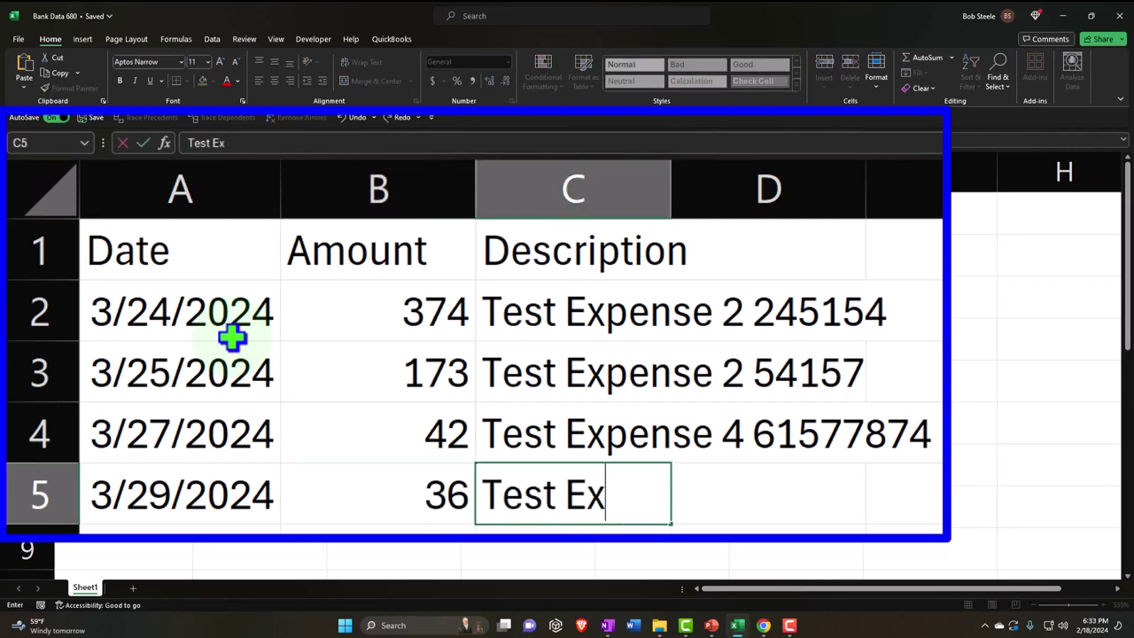
text(pense 4 )
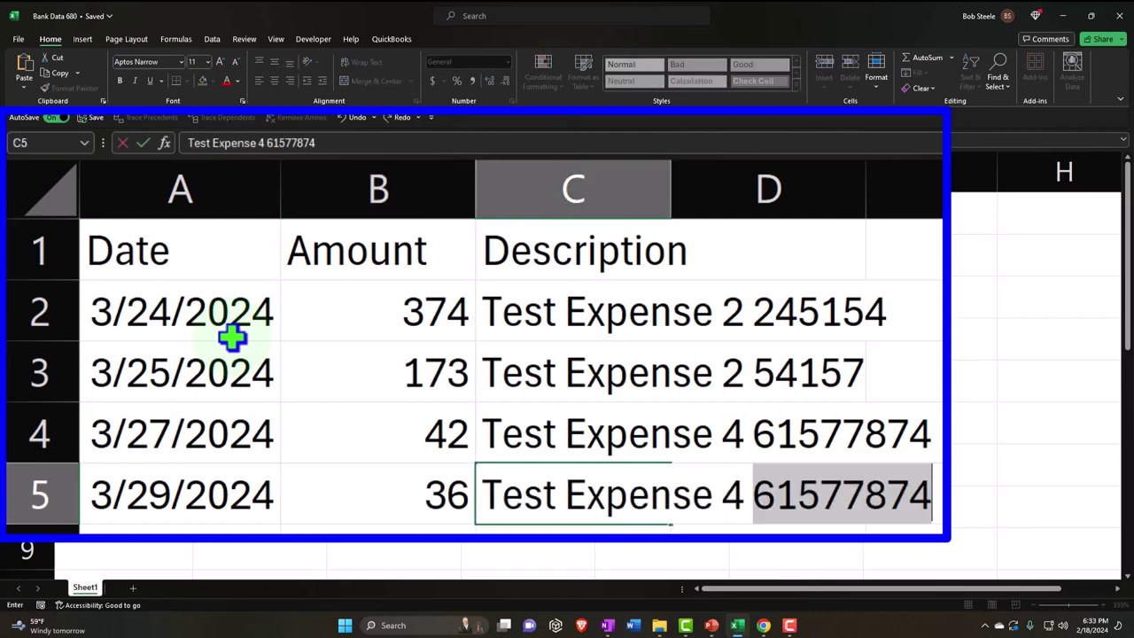
text(6474164)
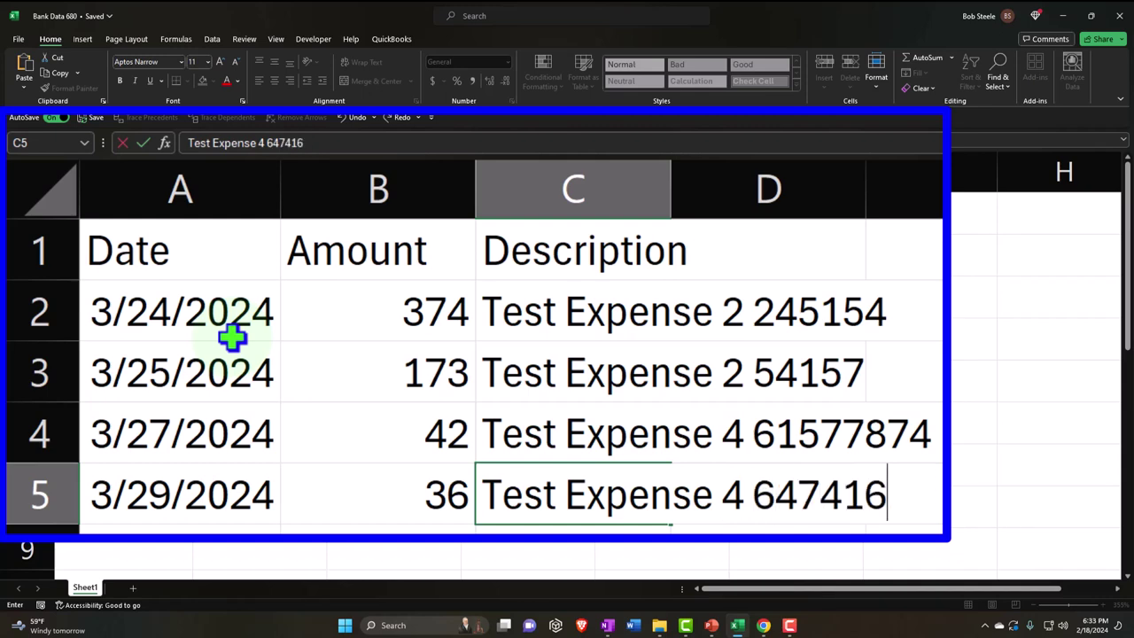
click(282, 527)
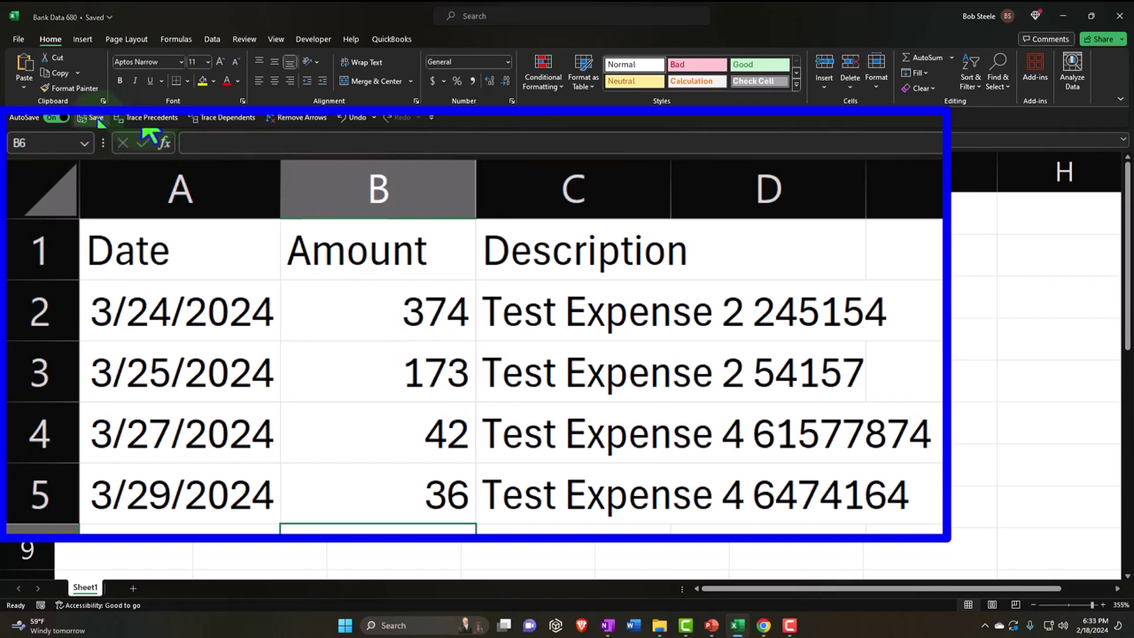
- Save a copy of the workbook as Bank Data 680 in CSV UTF-8 (Comma delimited) format in the Bank Feed Upload Files folder
click(18, 39)
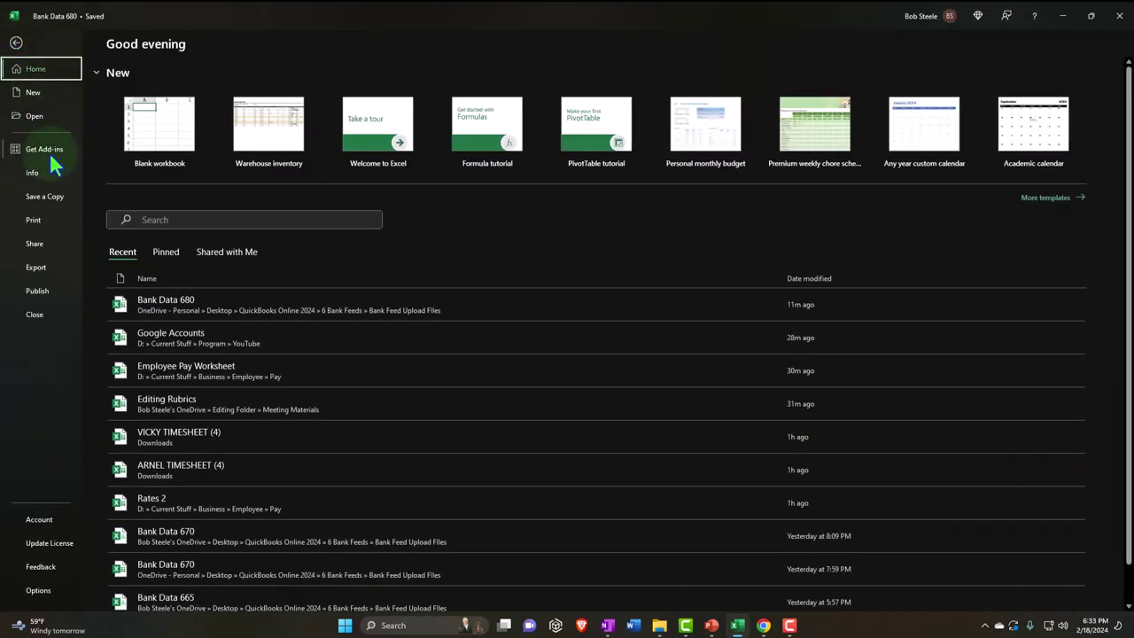
click(49, 196)
click(146, 239)
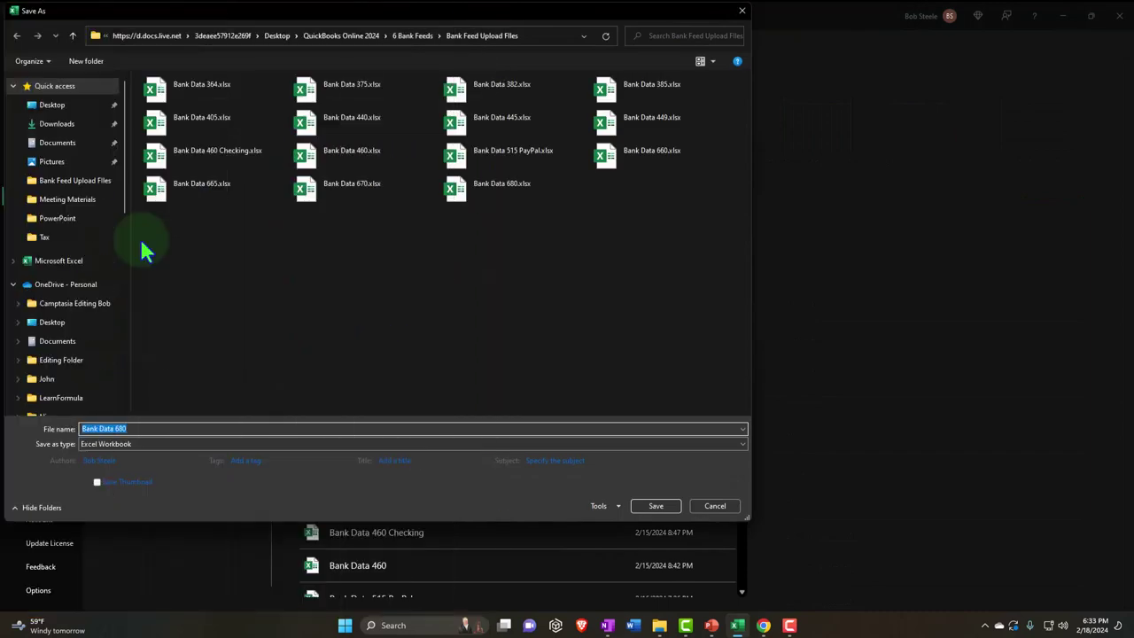
click(146, 443)
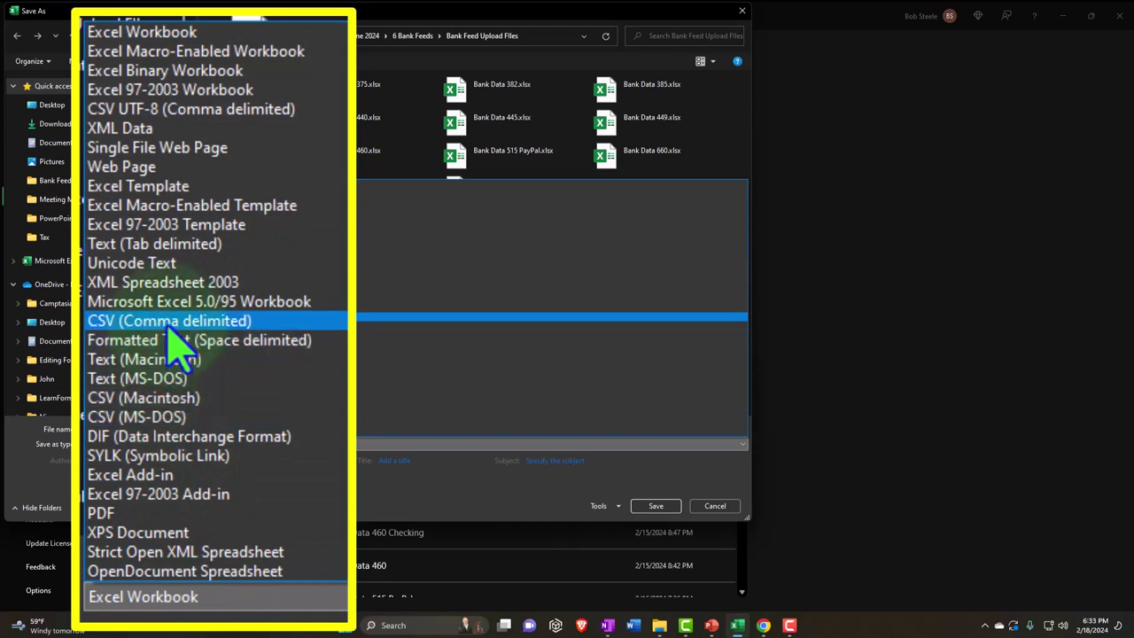
click(222, 120)
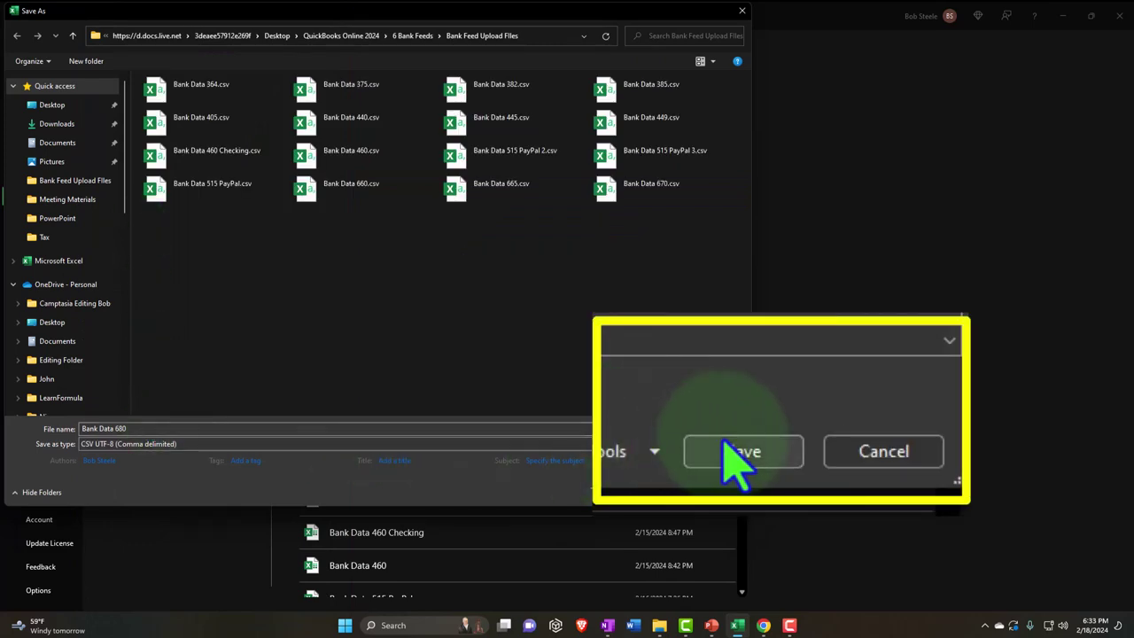
click(656, 422)
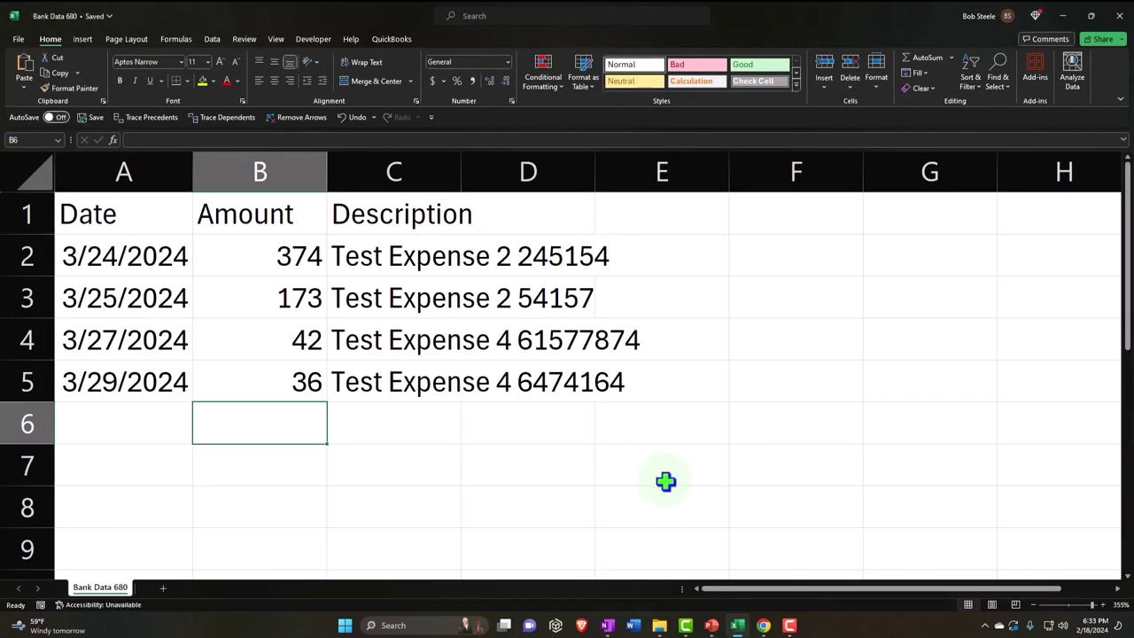
- Switch to QuickBooks Online in Chrome and upload Bank Data 680.csv from file as a manual bank transactions import
mouse_move(763, 625)
click(704, 558)
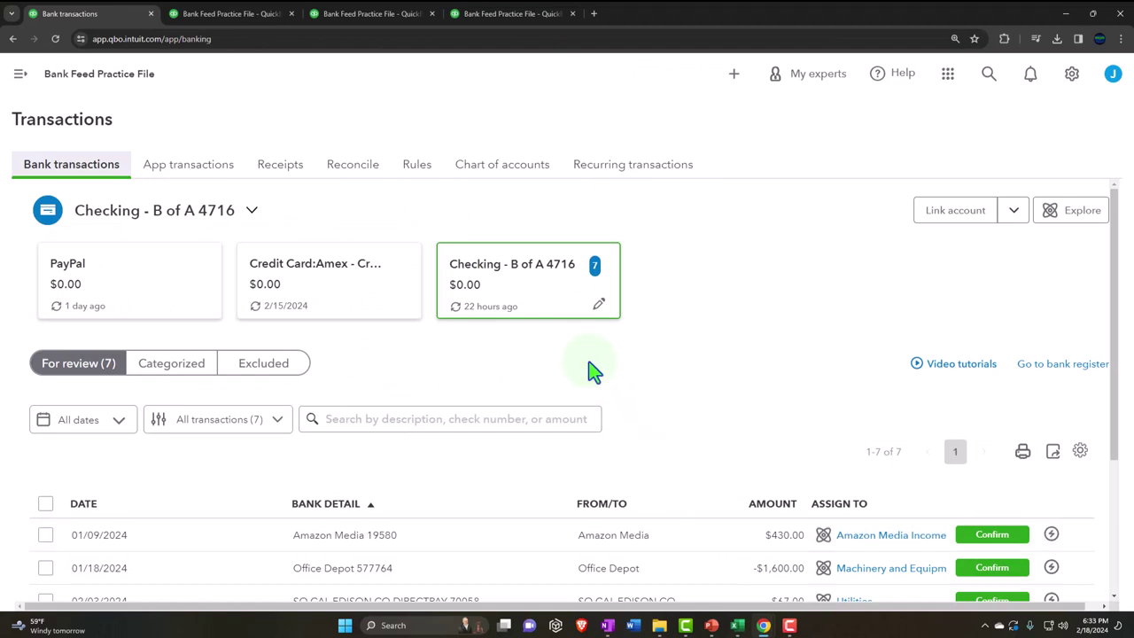
click(1011, 218)
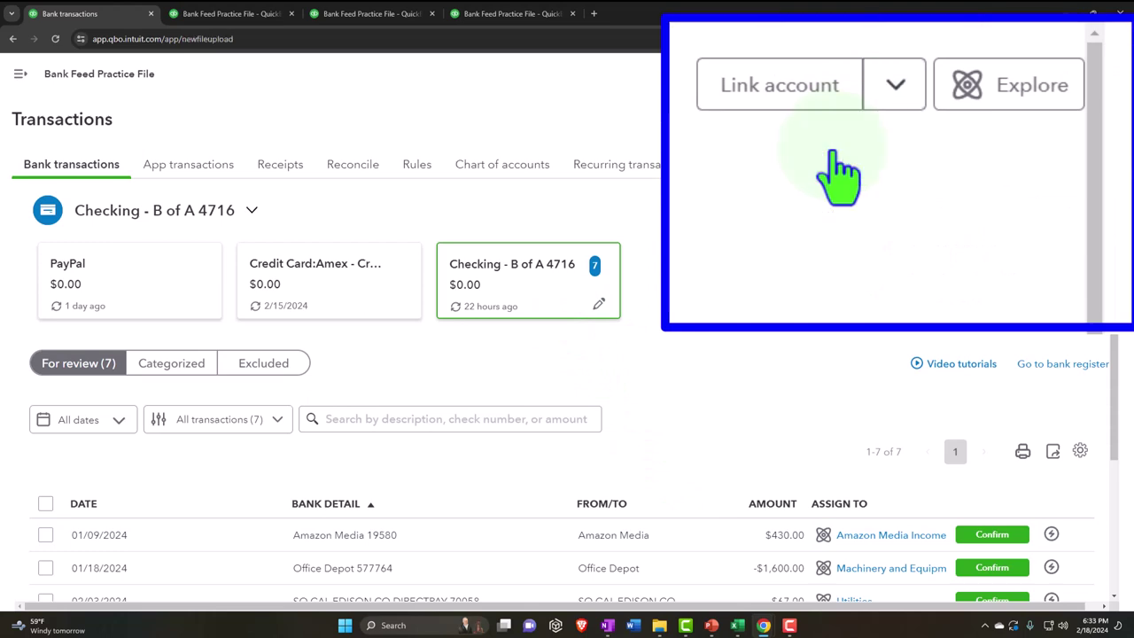
click(977, 251)
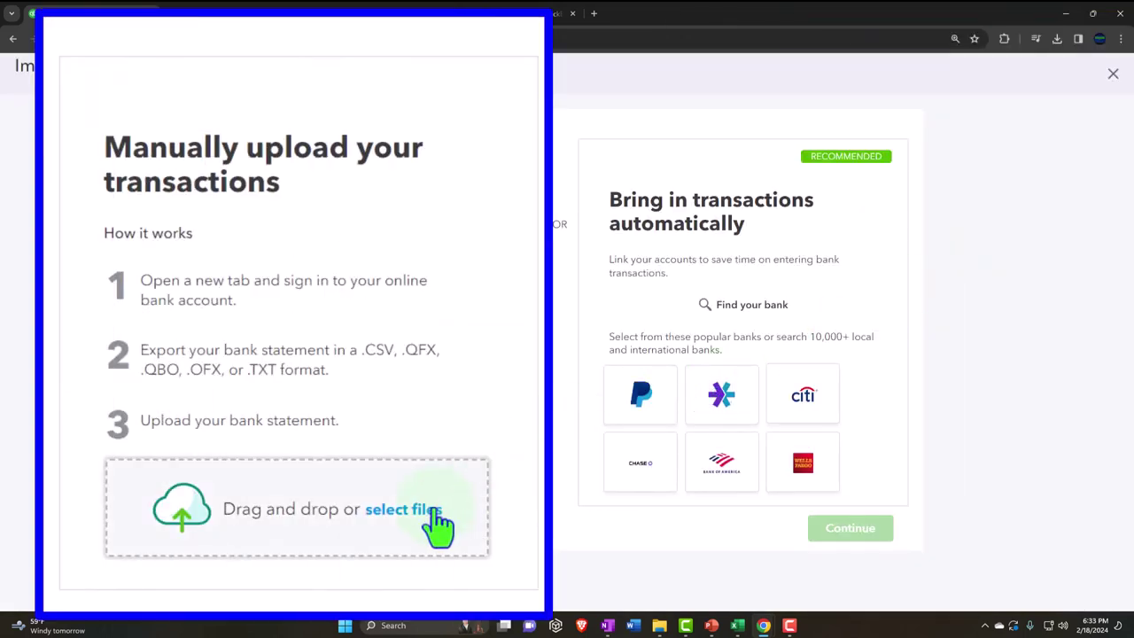
click(436, 513)
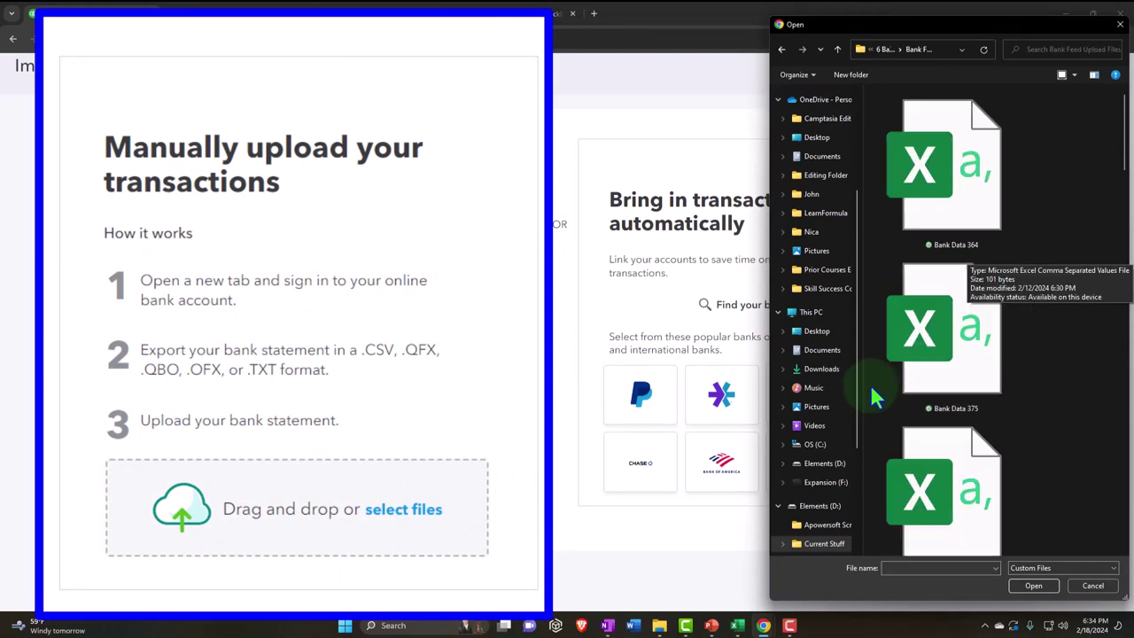
scroll(999, 372, down, 1)
scroll(1003, 388, down, 3)
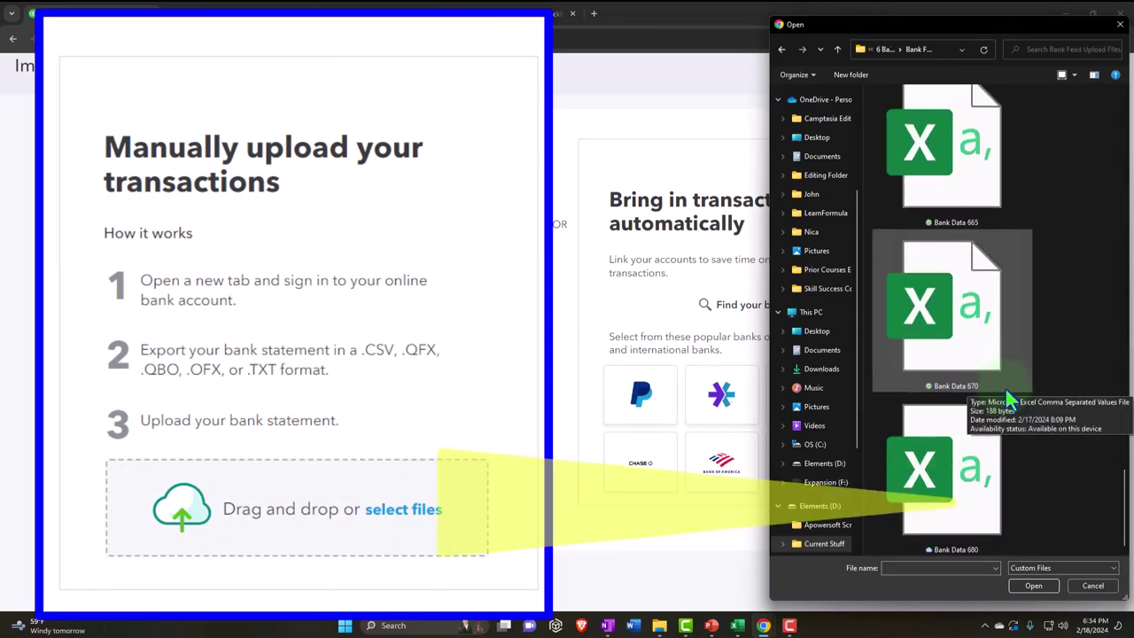
double_click(991, 502)
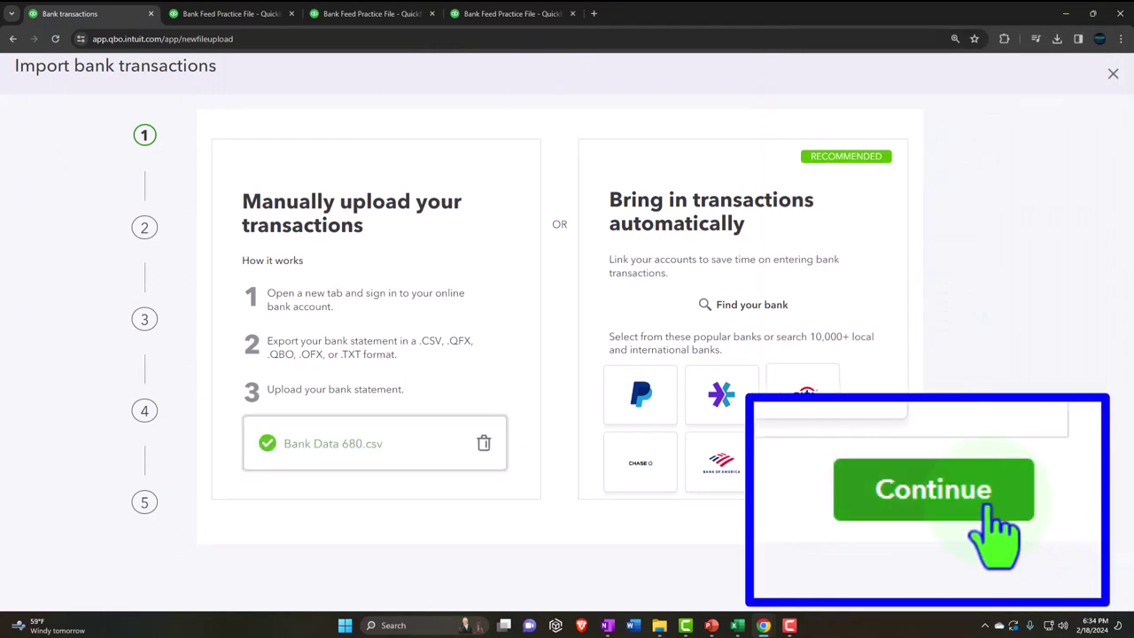
click(841, 530)
- Assign the uploaded bank file to the B of A checking account and proceed to the file setup
click(329, 305)
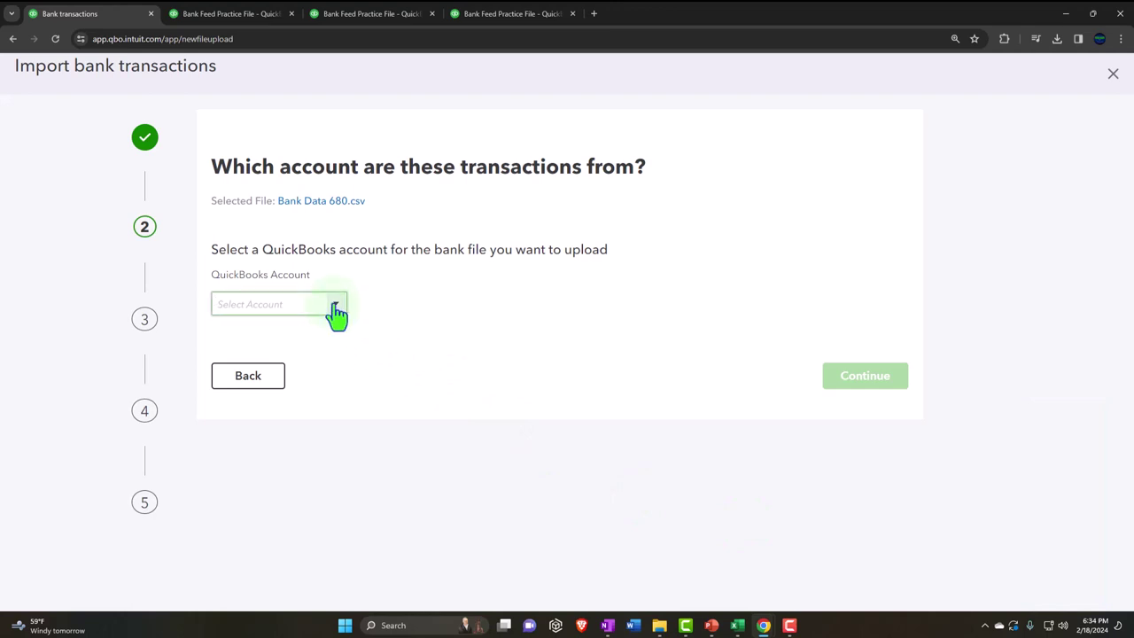
click(337, 310)
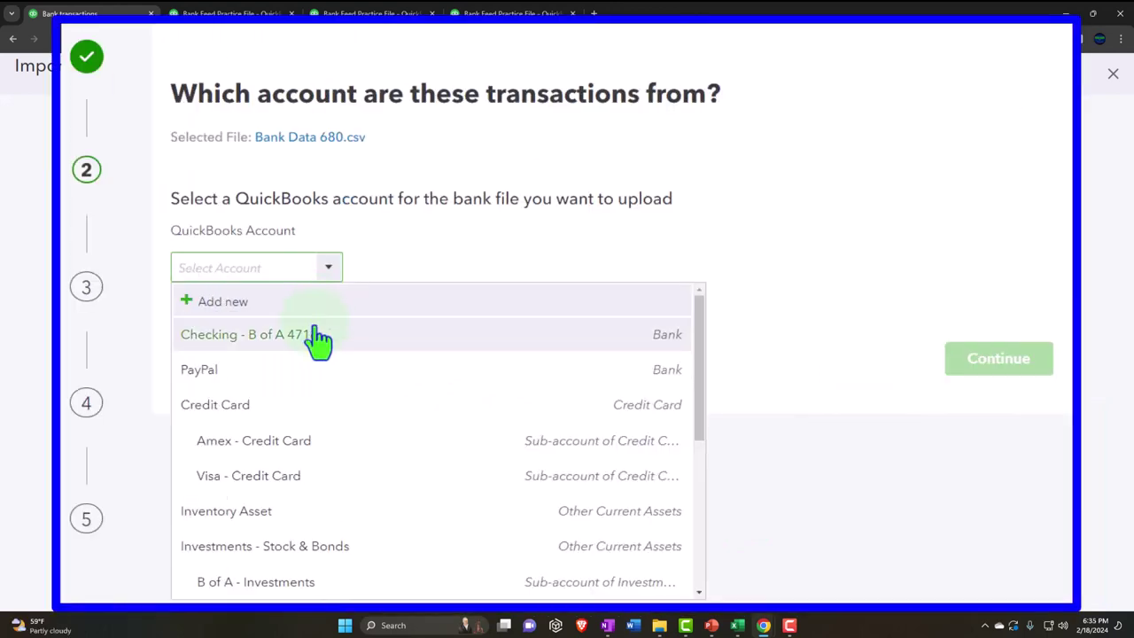
click(318, 341)
click(981, 374)
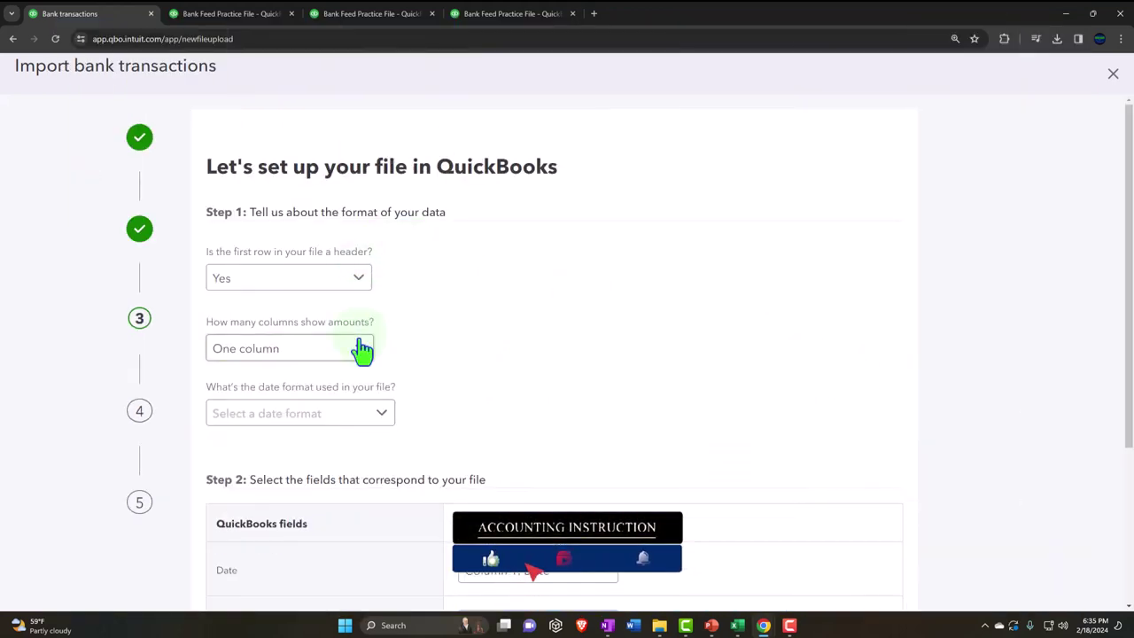
- Set the file's date format to MM/dd/yyyy and accept the column mapping for date, description and amount
scroll(362, 349, down, 1)
click(372, 308)
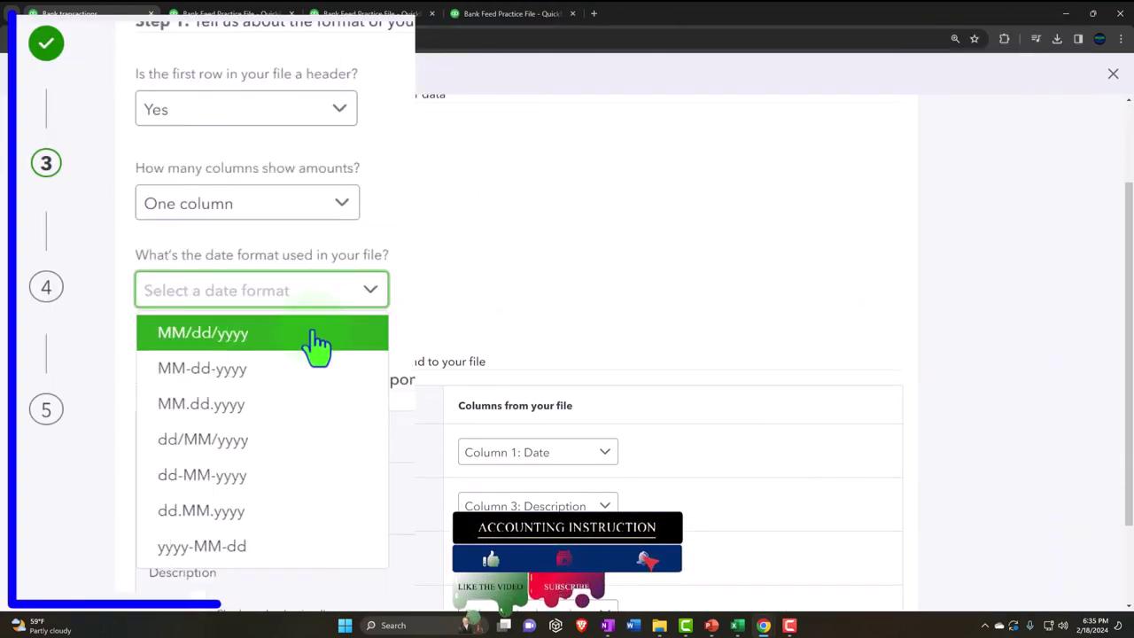
click(316, 341)
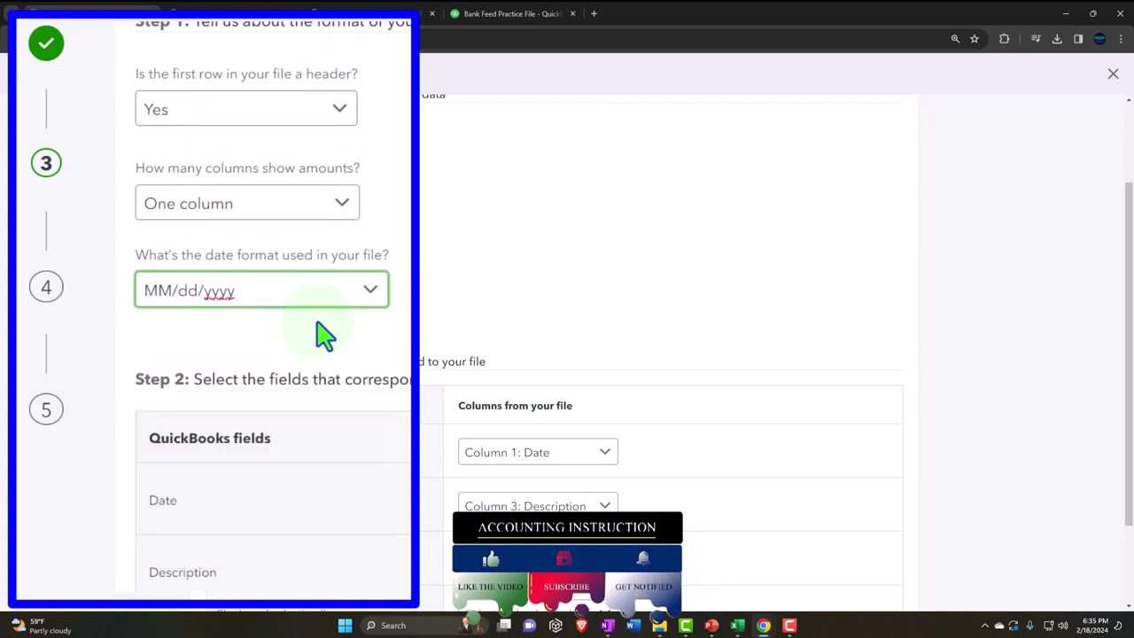
scroll(395, 332, down, 2)
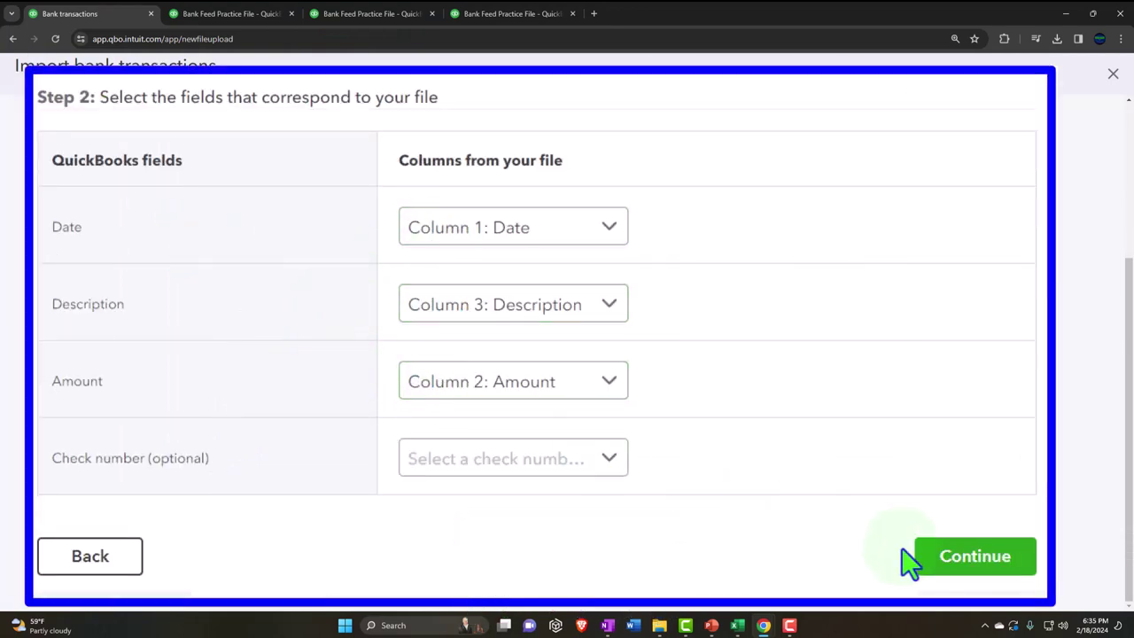
click(951, 567)
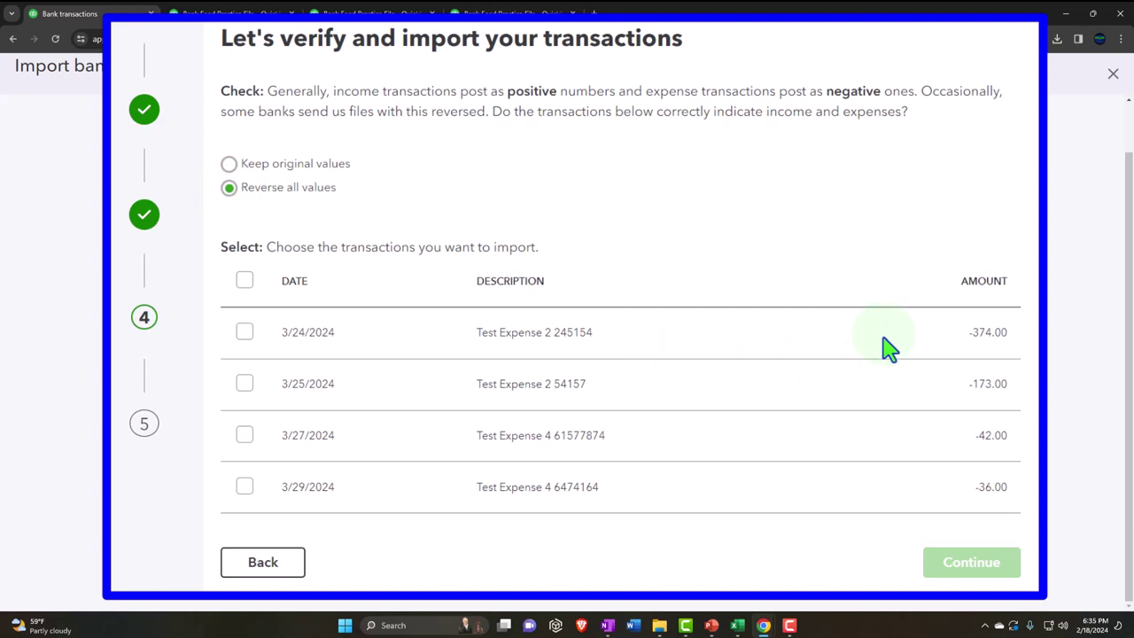
- Select all listed transactions and import them with all values reversed, finishing the bank transaction import
click(248, 284)
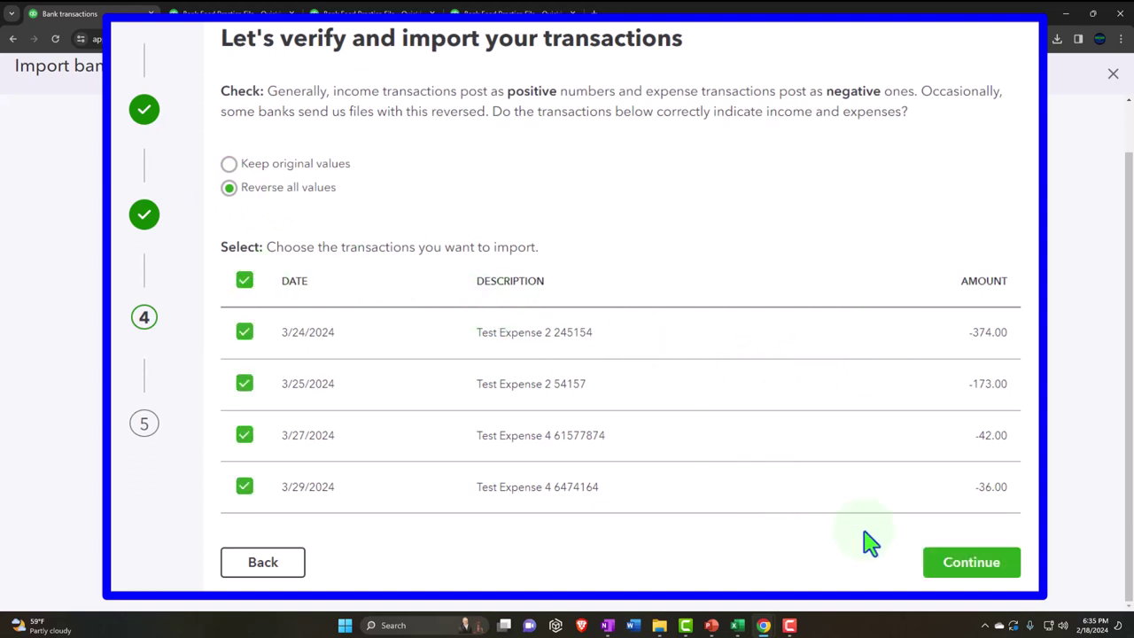
click(974, 563)
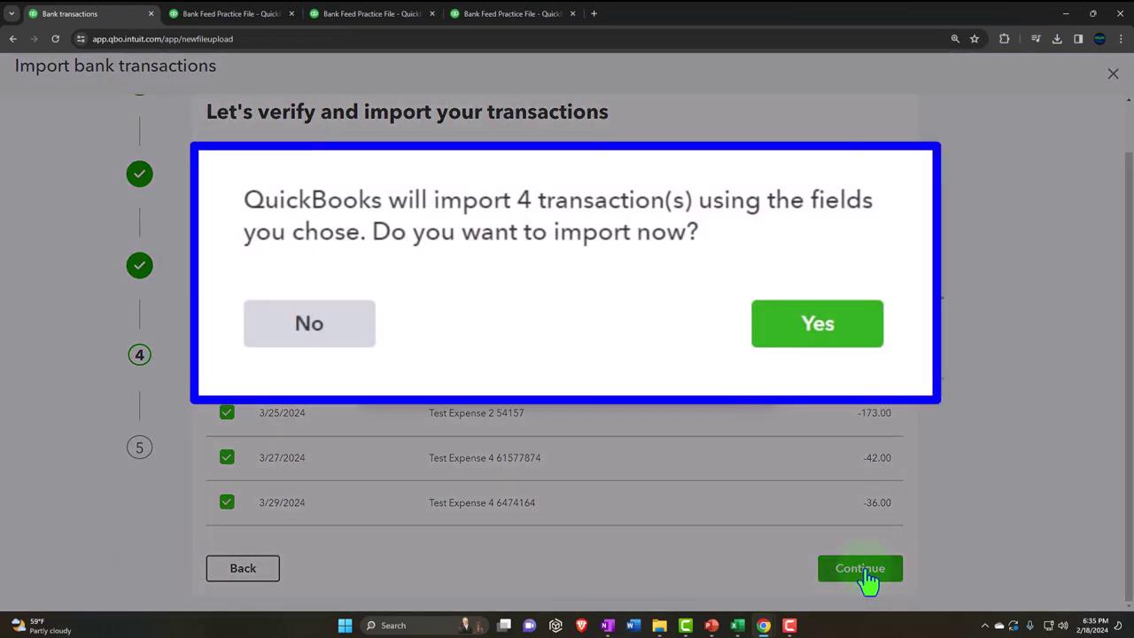
click(714, 361)
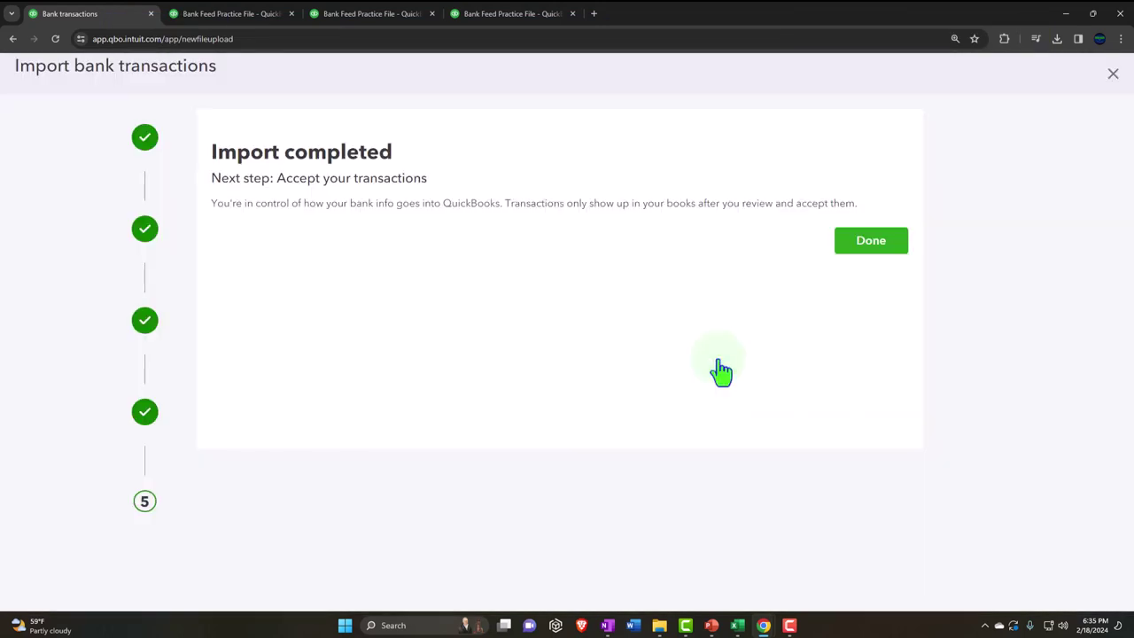
click(871, 240)
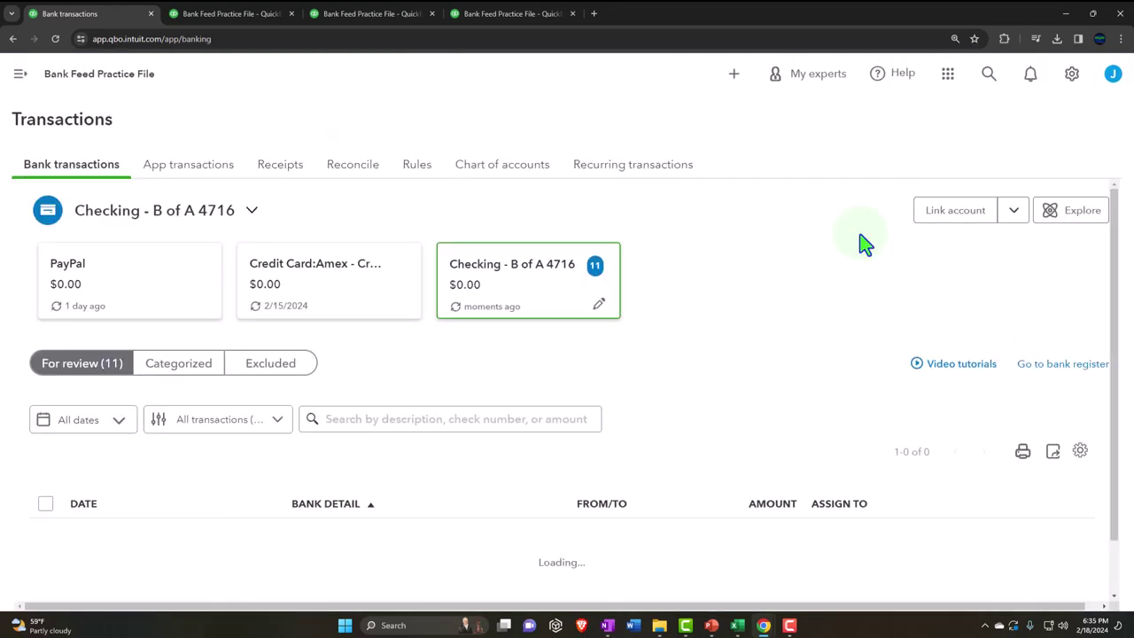
- Add and save Test Expense 2 as a new vendor for the 03/24/2024 bank transaction of $374.00
scroll(762, 261, down, 2)
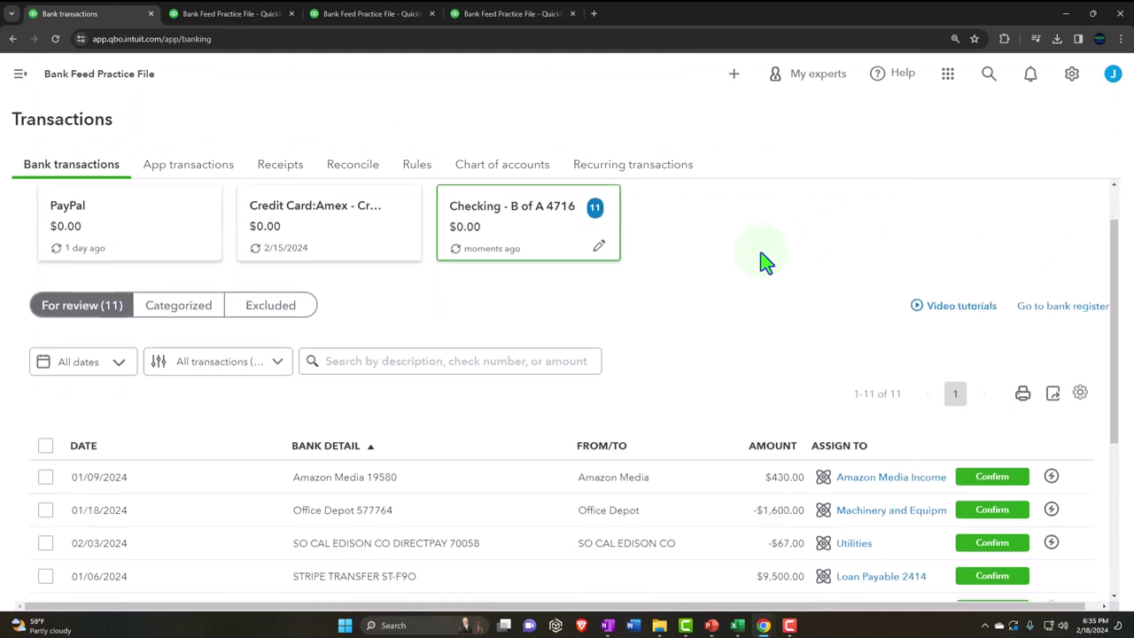
click(276, 301)
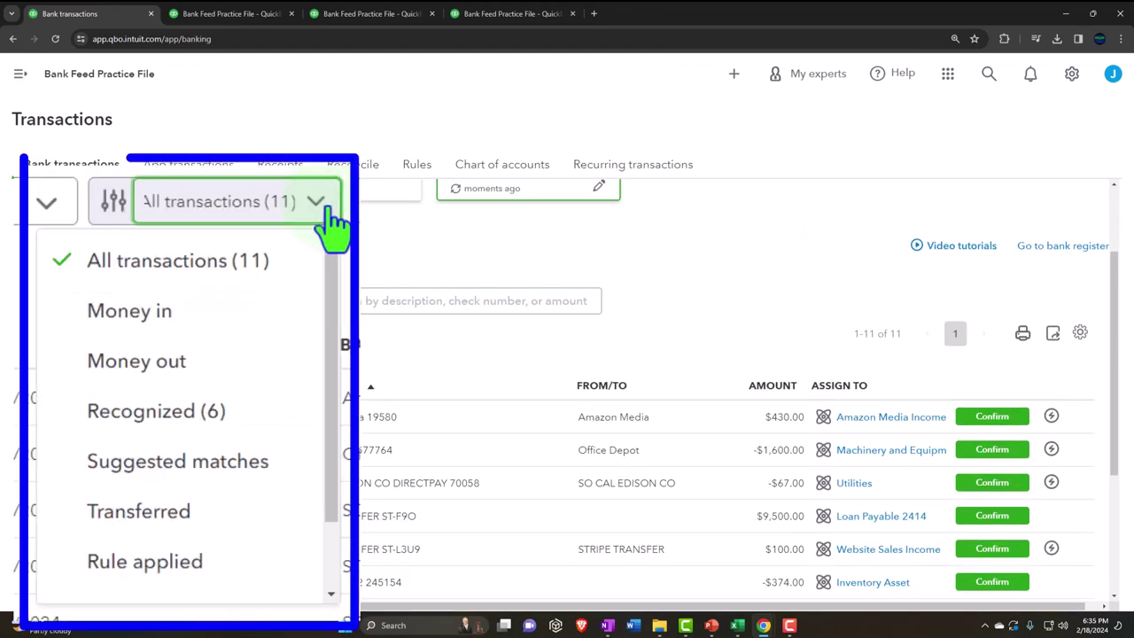
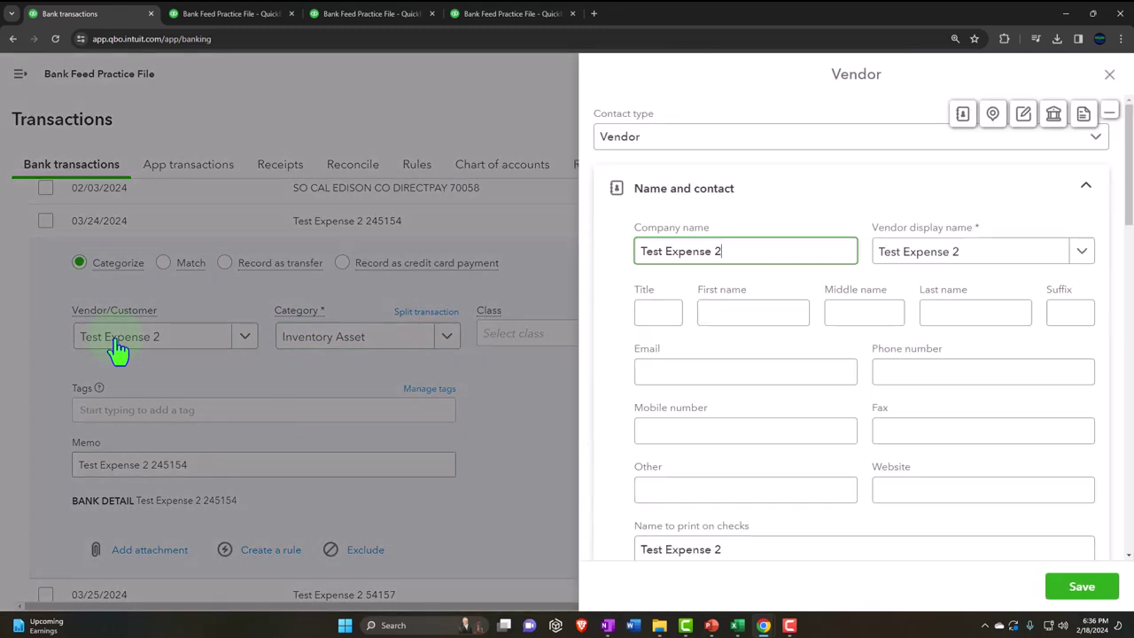
click(1063, 582)
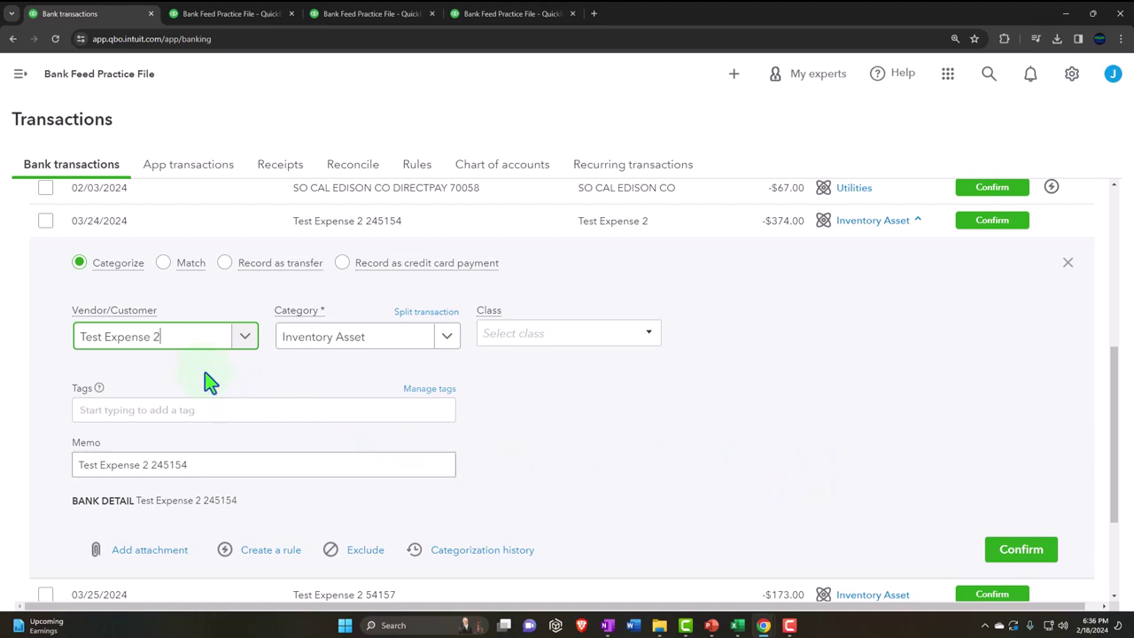
- Duplicate the bank transactions page in a new browser tab
right_click(106, 20)
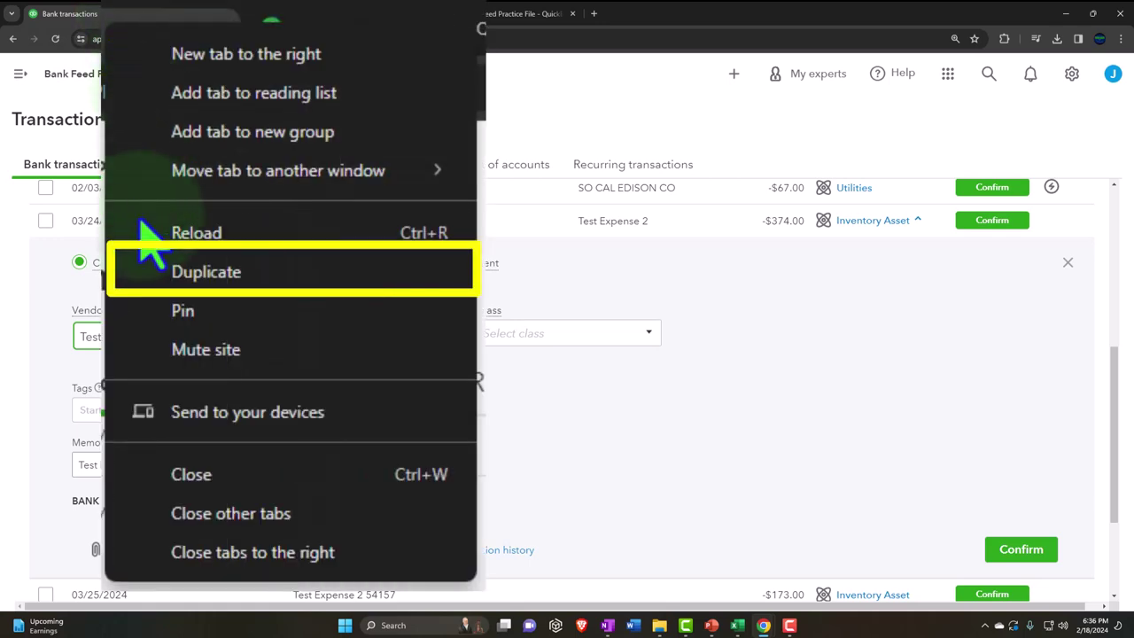
click(187, 119)
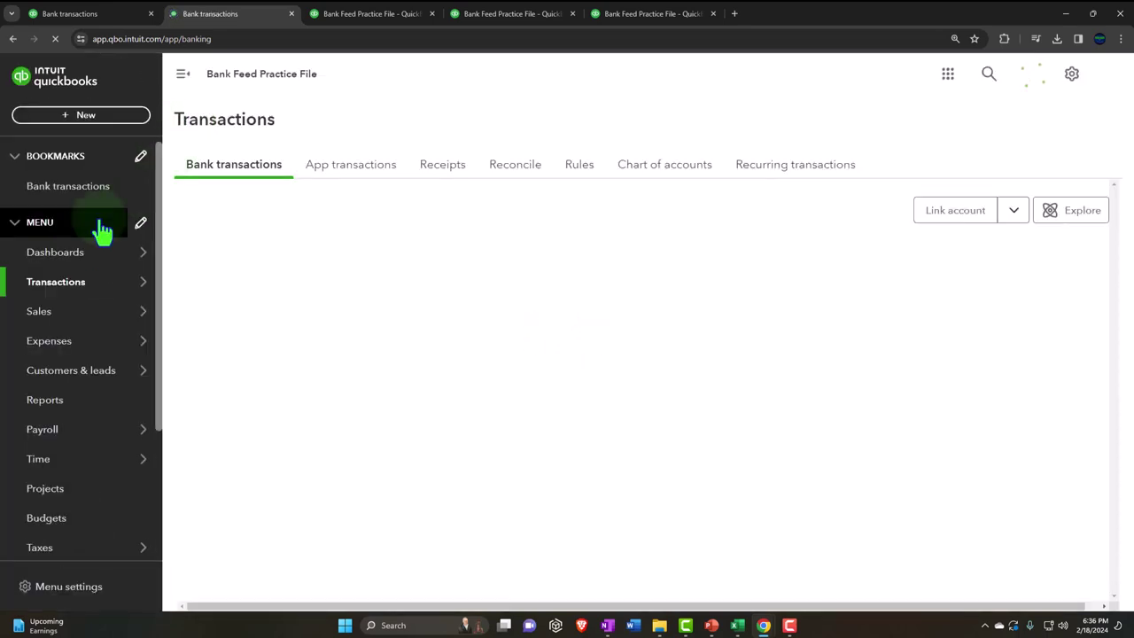
- Open the company's chart of accounts and collapse the navigation menu
mouse_move(60, 283)
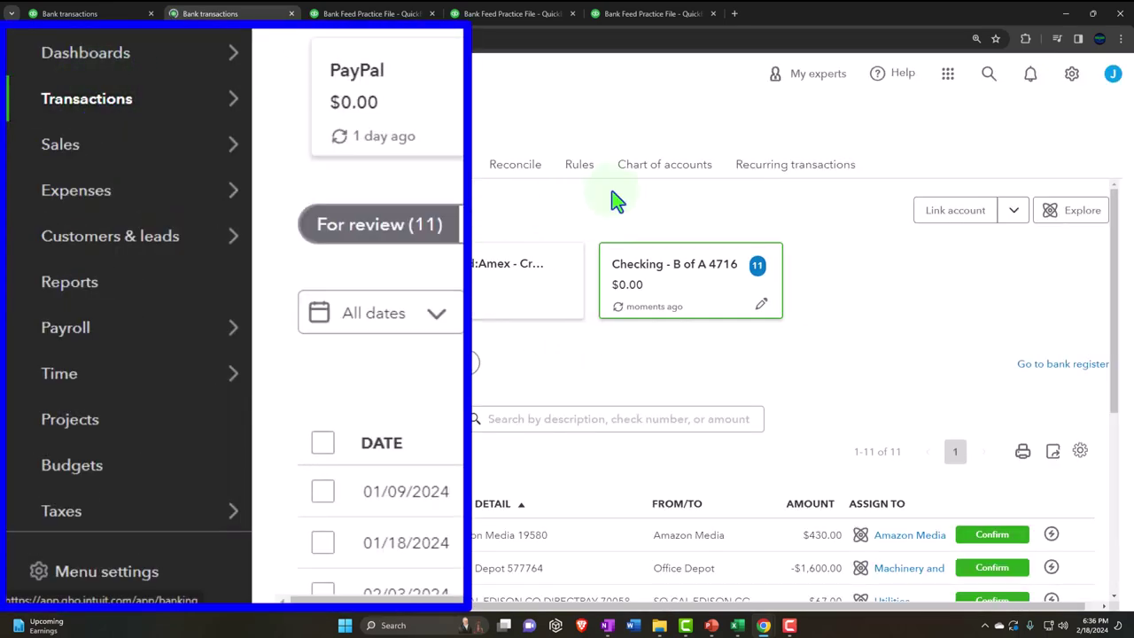
click(660, 172)
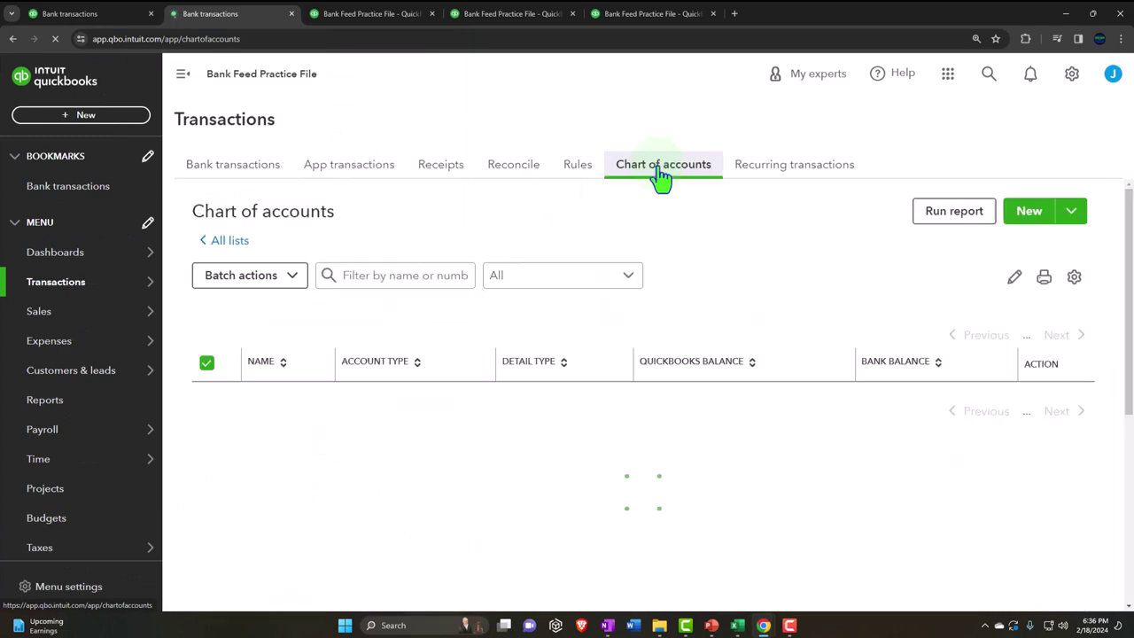
click(182, 74)
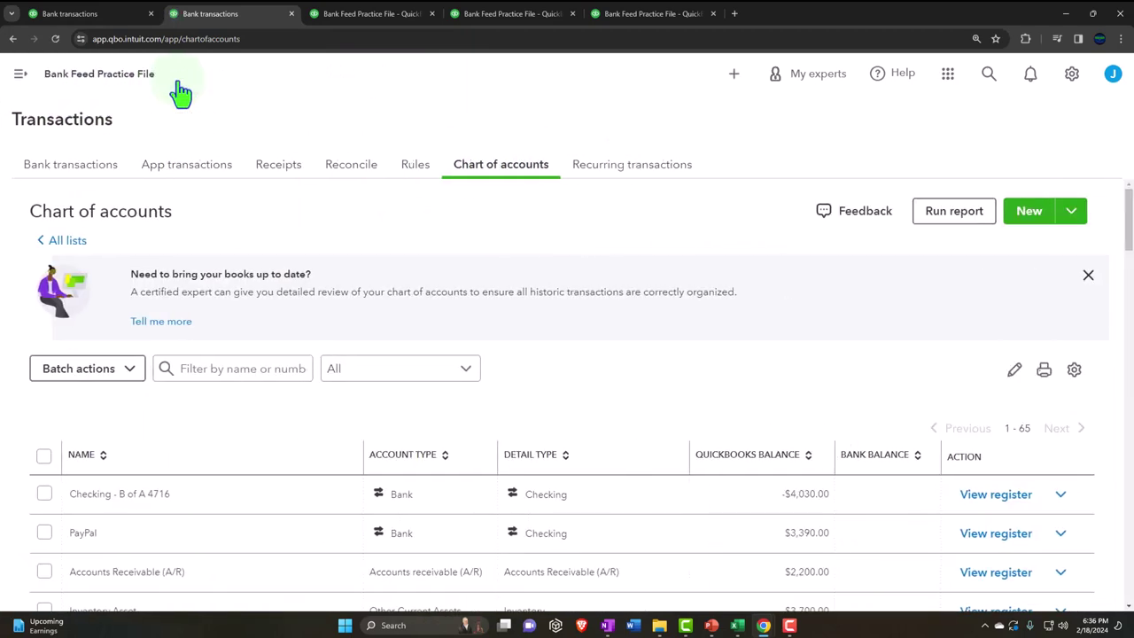
- Create a new account with account type Expenses and detail type Other Business Expenses
click(1022, 217)
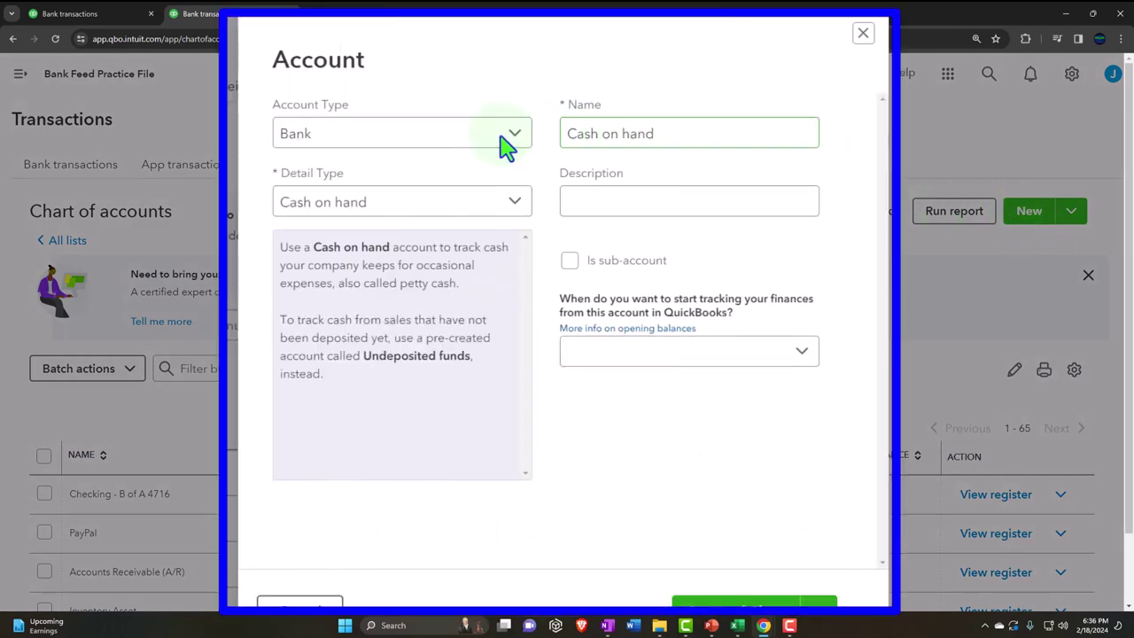
click(504, 144)
scroll(474, 235, down, 3)
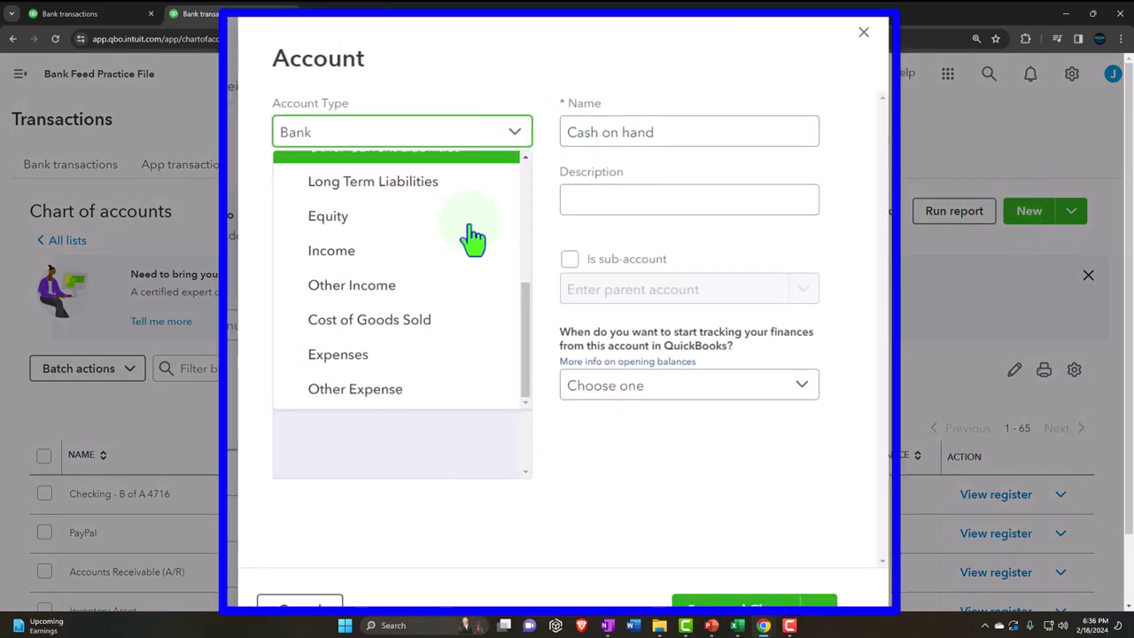
click(376, 356)
click(483, 212)
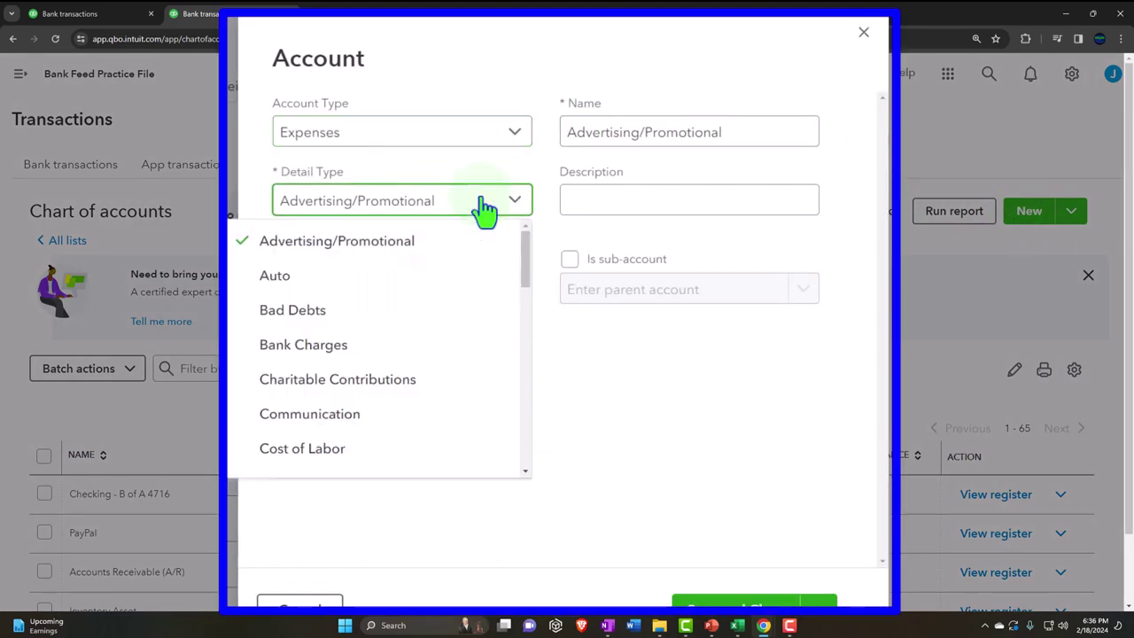
scroll(447, 297, down, 5)
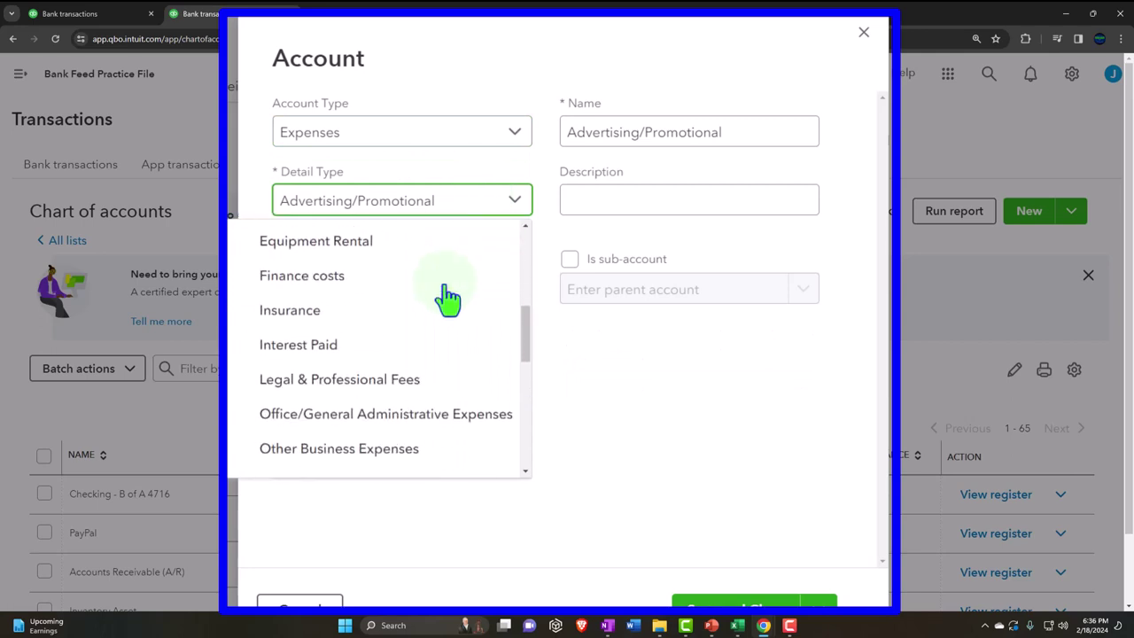
click(398, 380)
- Name the new expense account Test Expense 2 and save it
drag(721, 133, 582, 132)
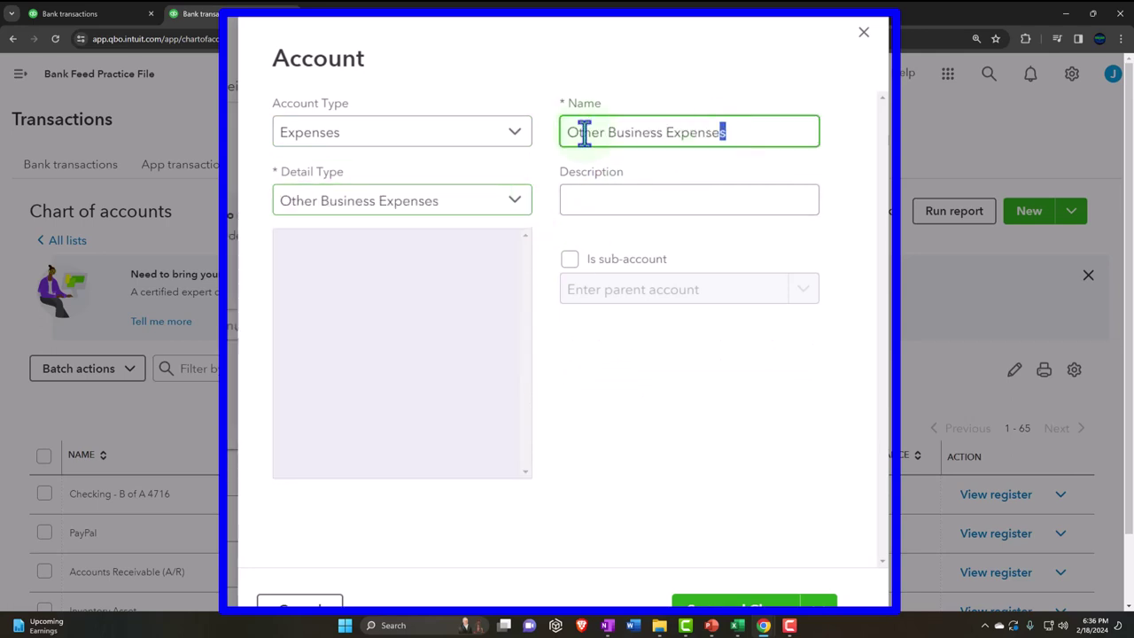
text(Test Expense 2)
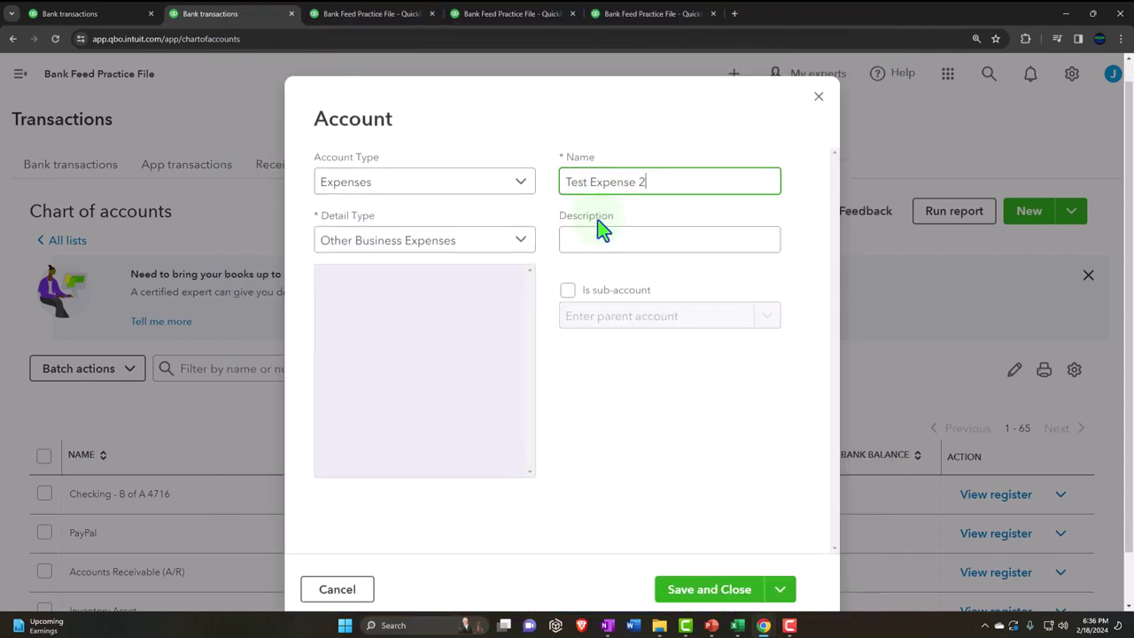
click(733, 592)
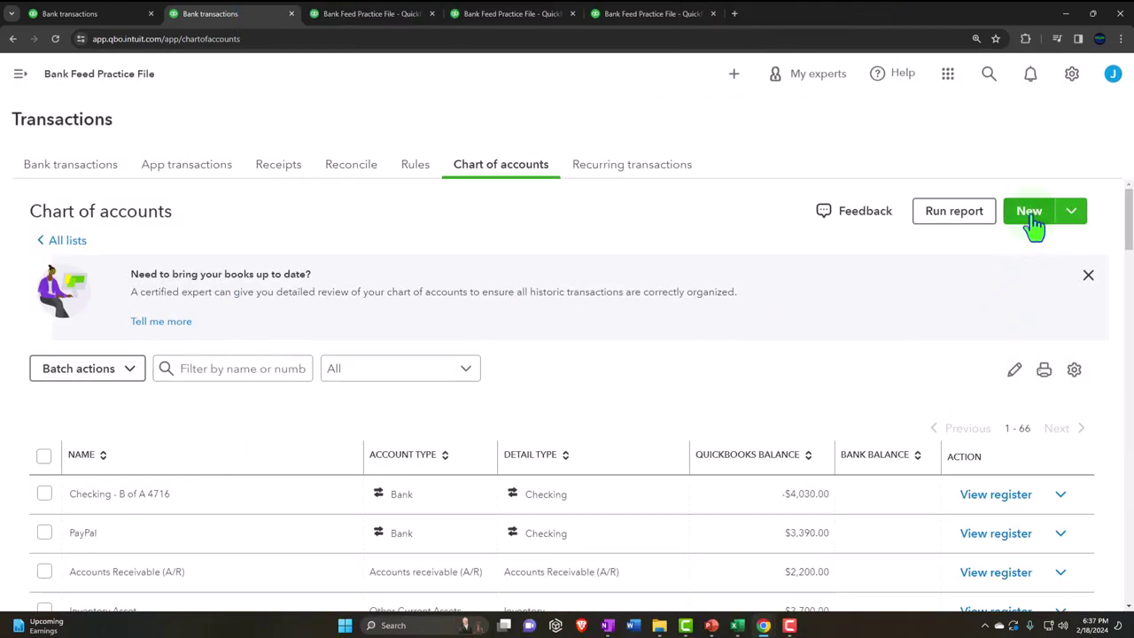
- Start another new account of type Expenses with the detail type Other Business Expenses
click(1031, 221)
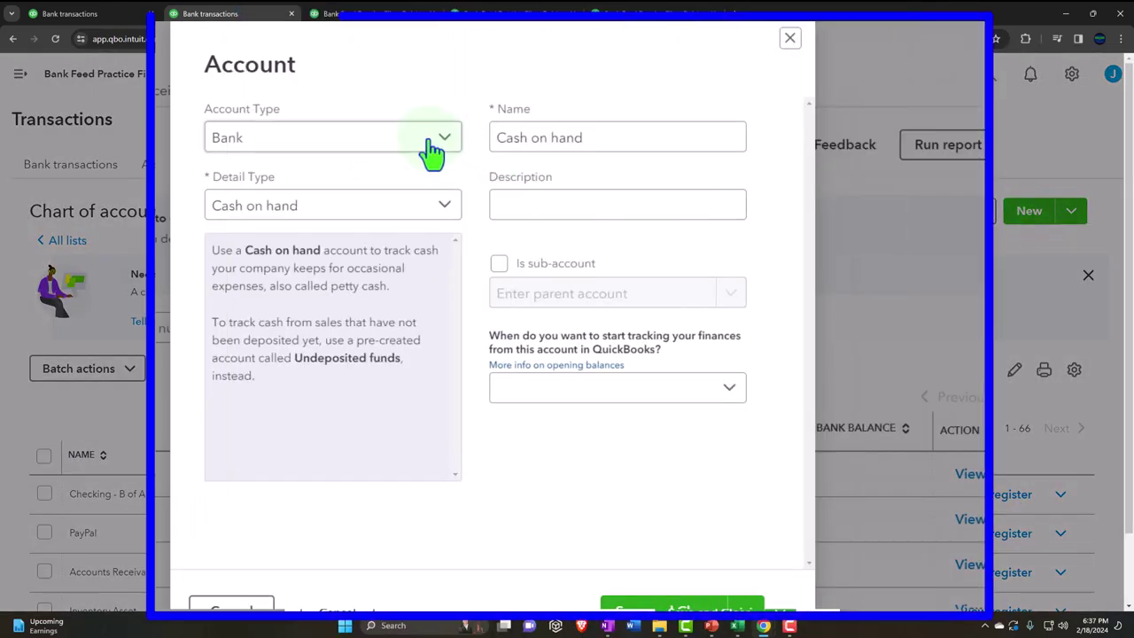
click(431, 153)
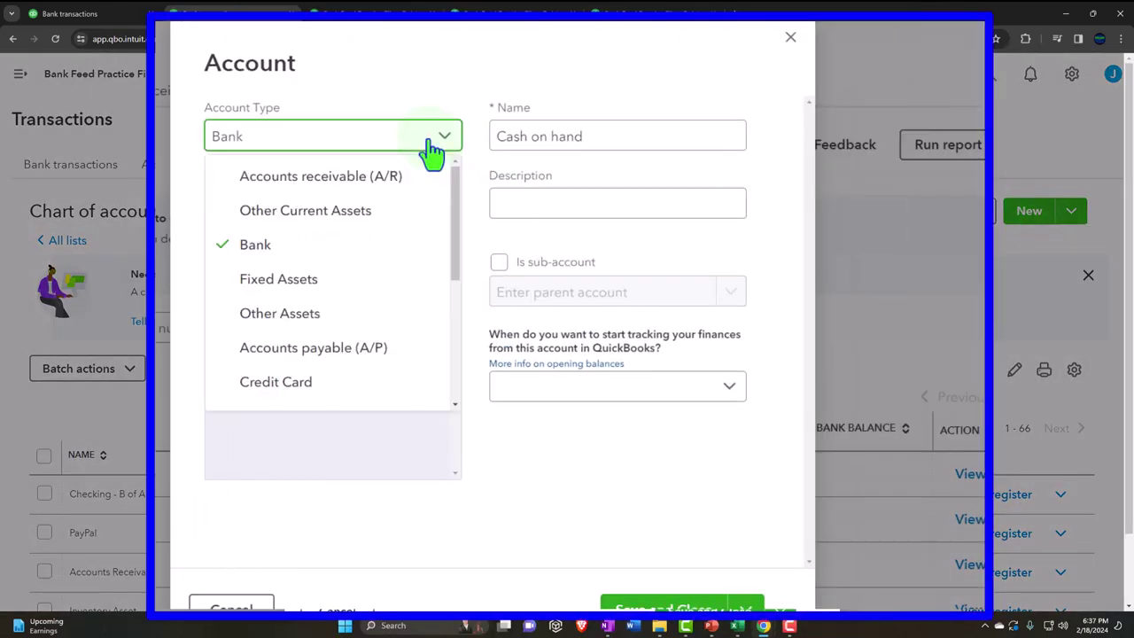
scroll(384, 241, down, 3)
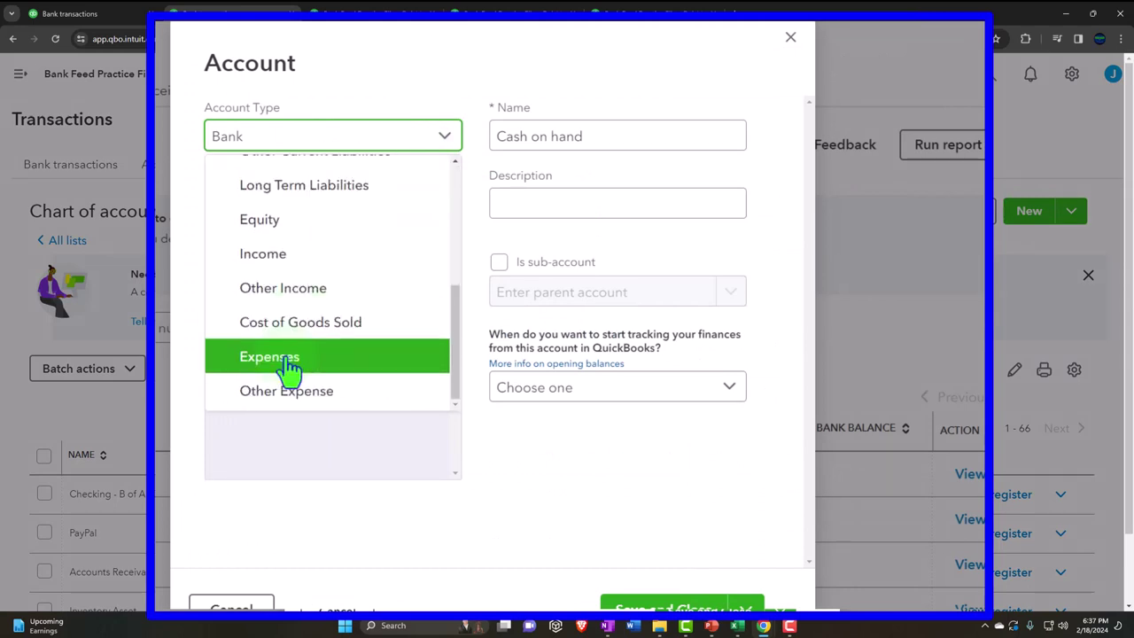
click(324, 357)
click(355, 213)
scroll(346, 297, down, 5)
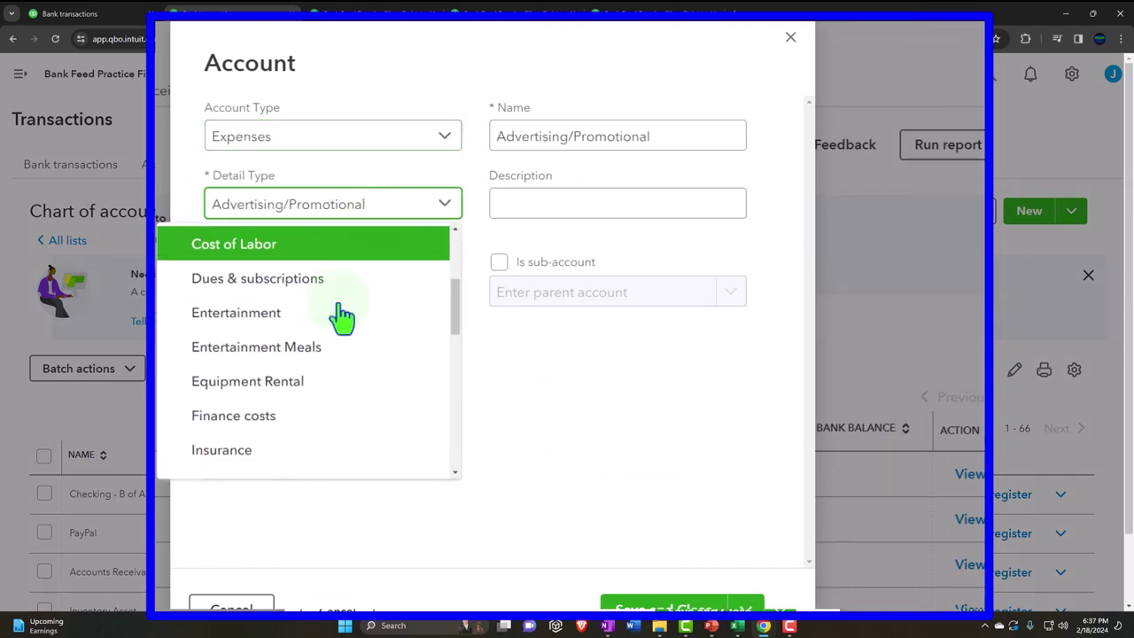
click(318, 381)
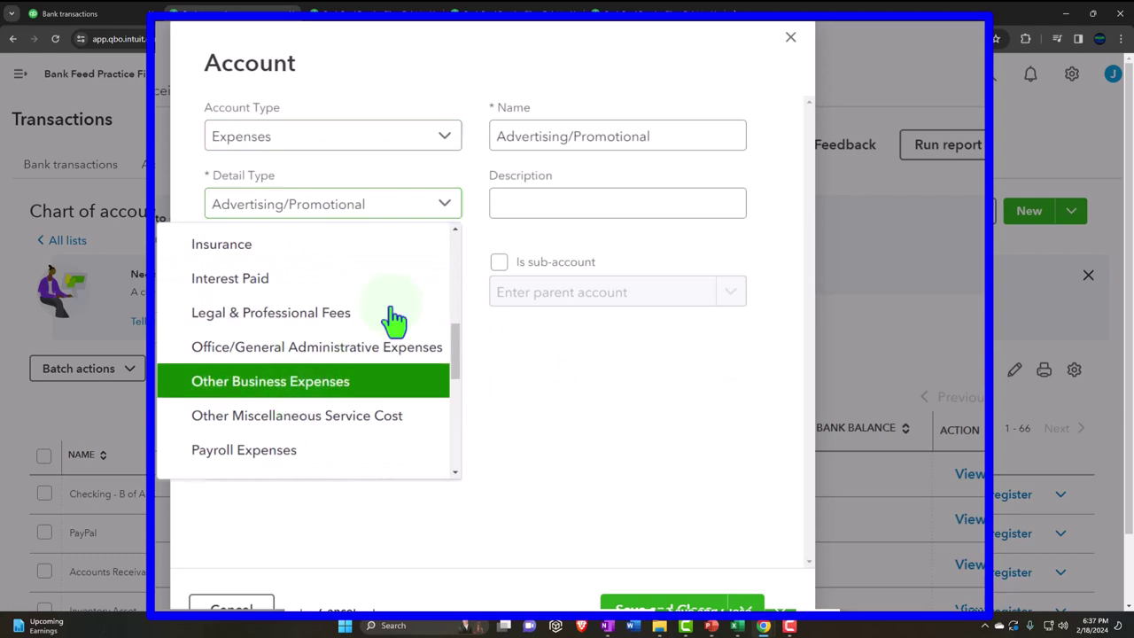
- Name the account L1 -Test Expense 2, make it a sub-account of Test Expense 2, and save it
click(650, 144)
key(ctrl+a)
text(Test Expense 2)
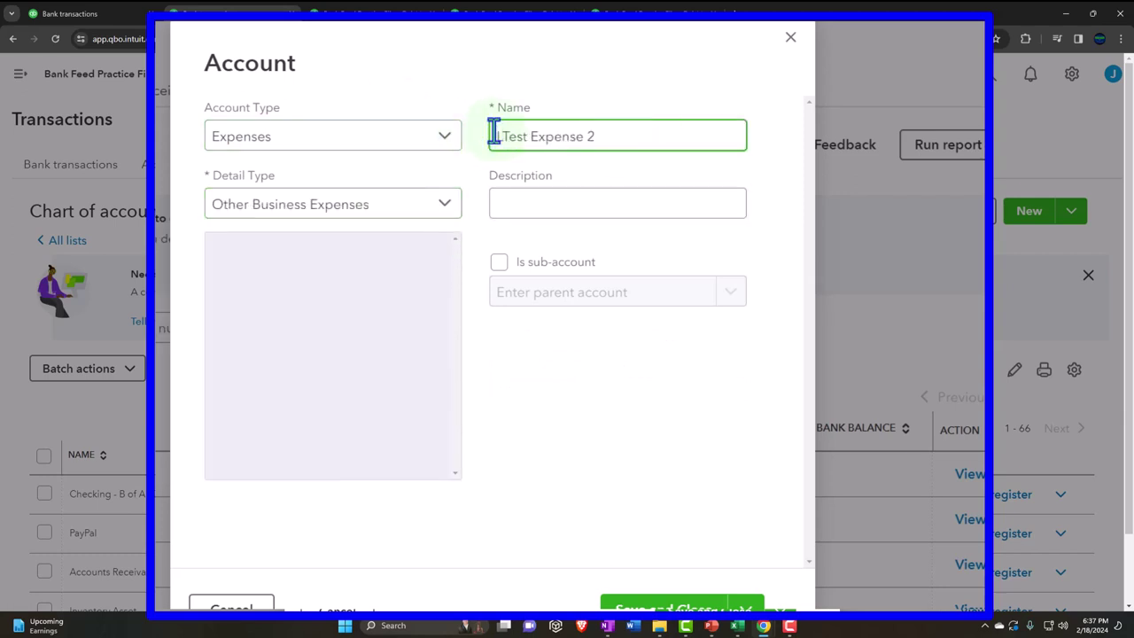
click(499, 264)
click(519, 295)
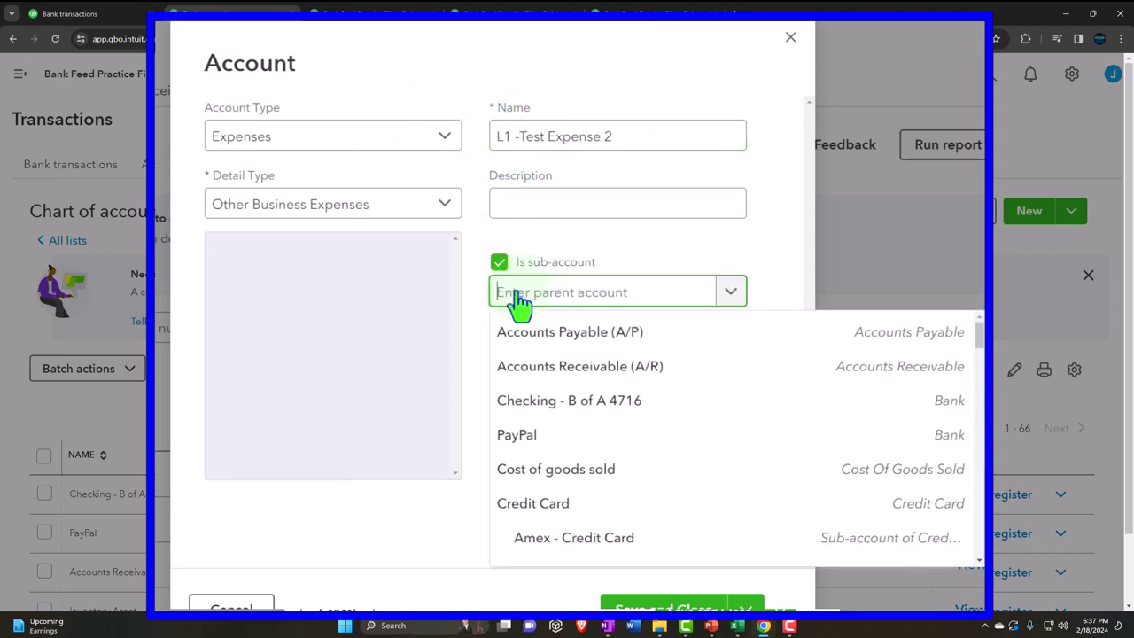
text(test exp)
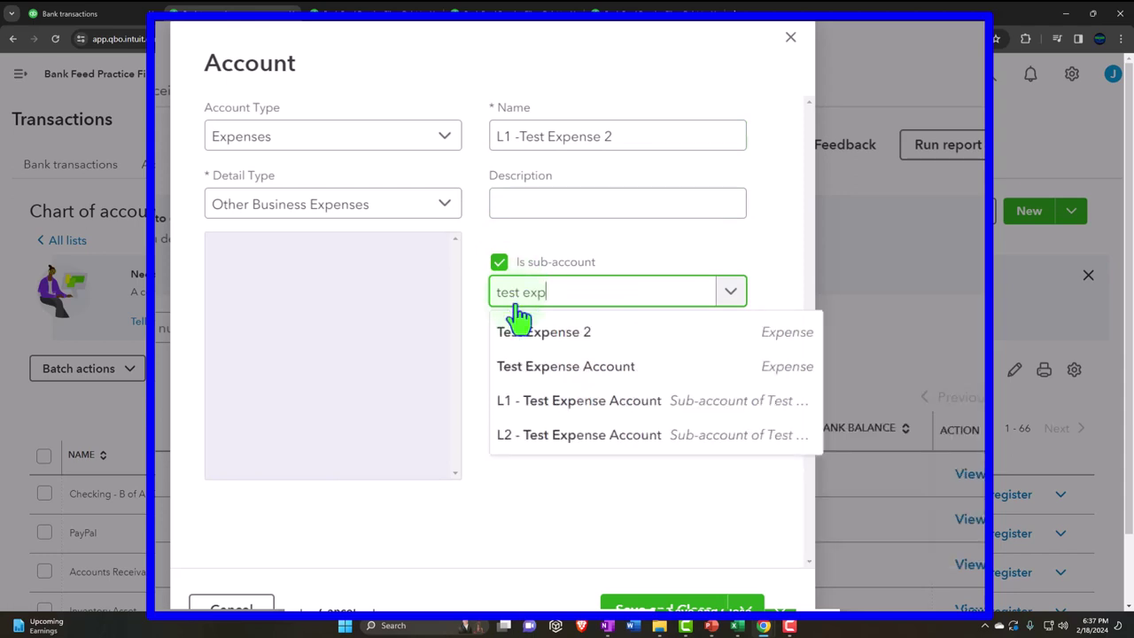
click(586, 336)
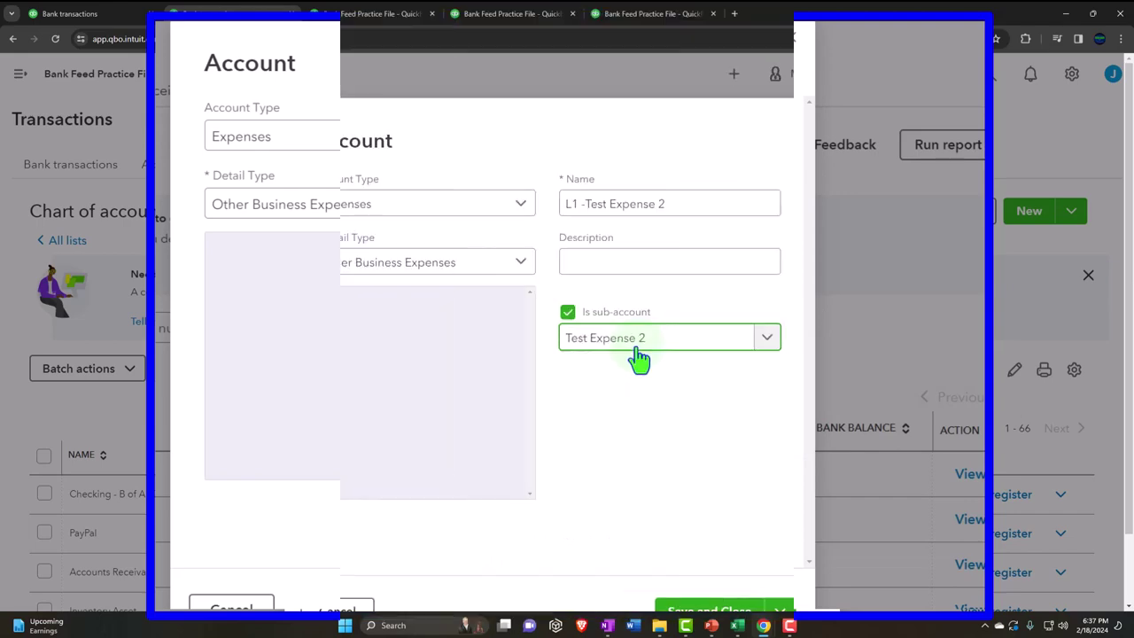
click(706, 558)
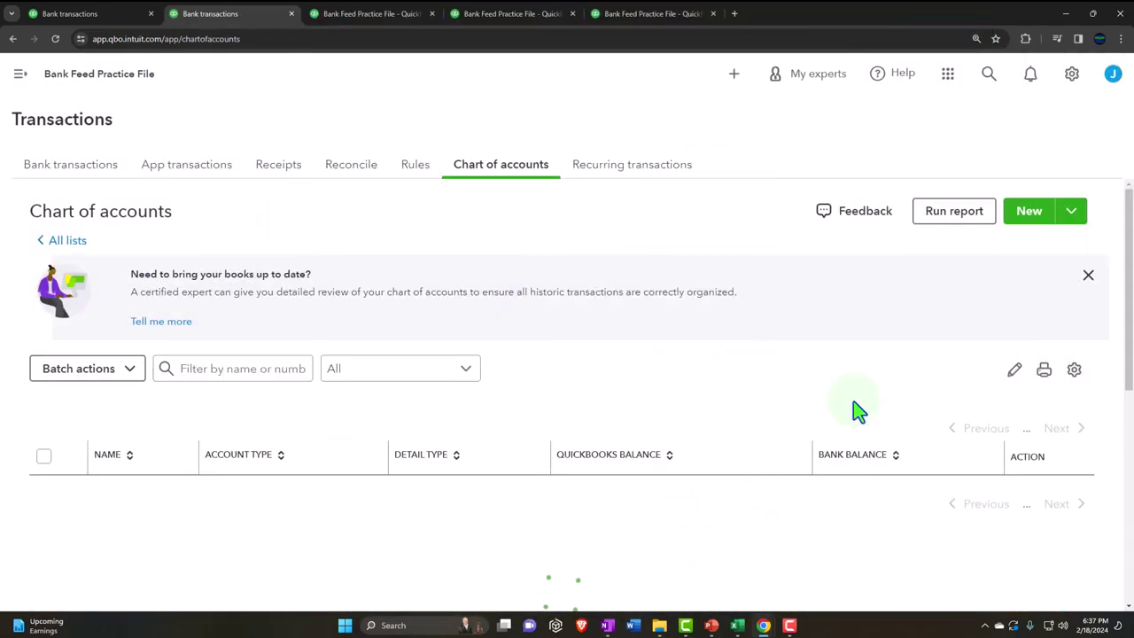
- Start a third new account, choosing Expenses as account type and Other Business Expenses as detail type
click(1027, 212)
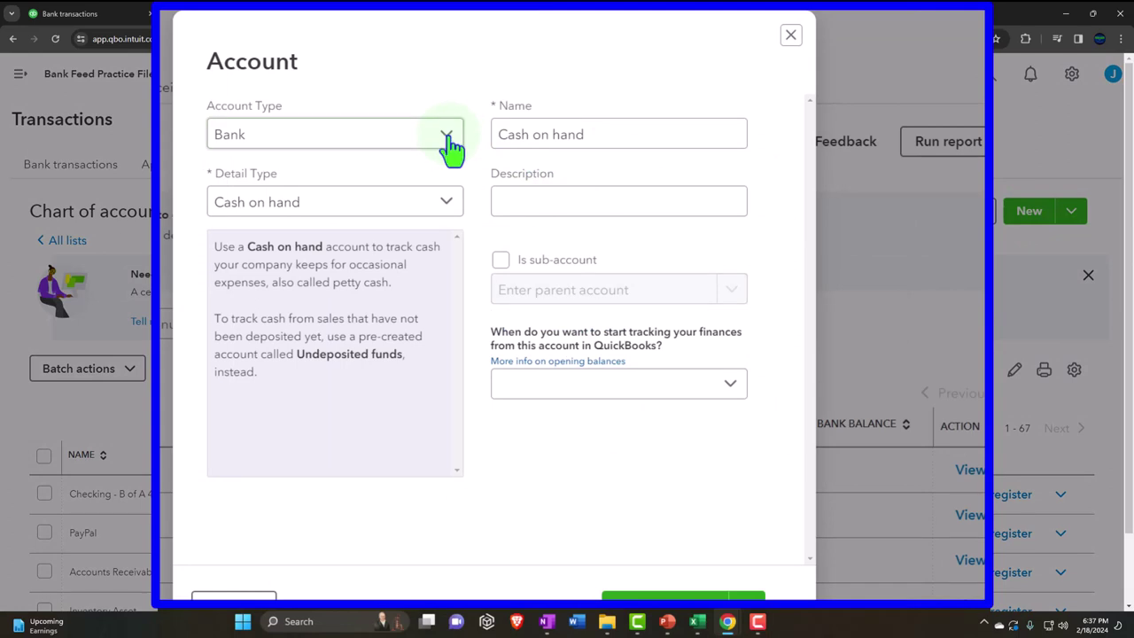
click(447, 138)
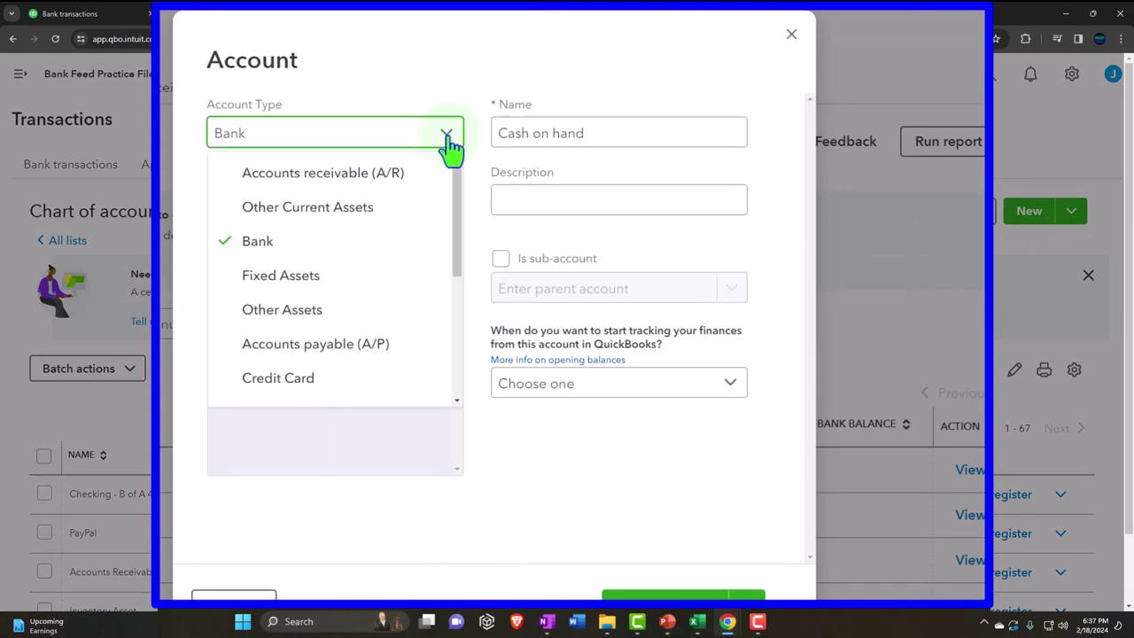
scroll(372, 281, down, 3)
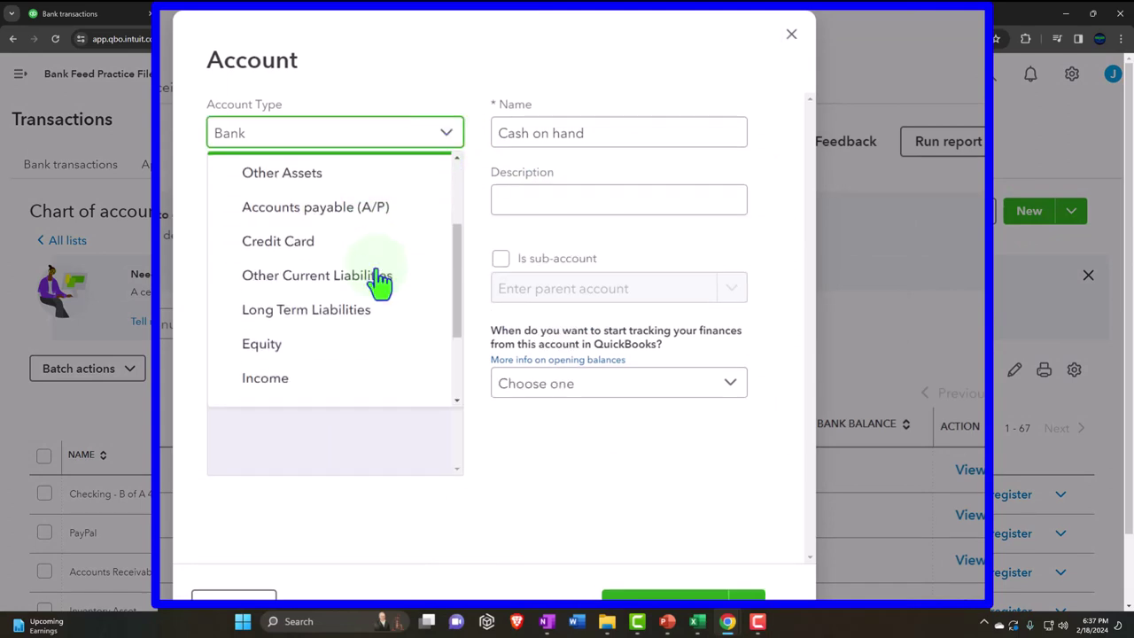
scroll(372, 283, down, 1)
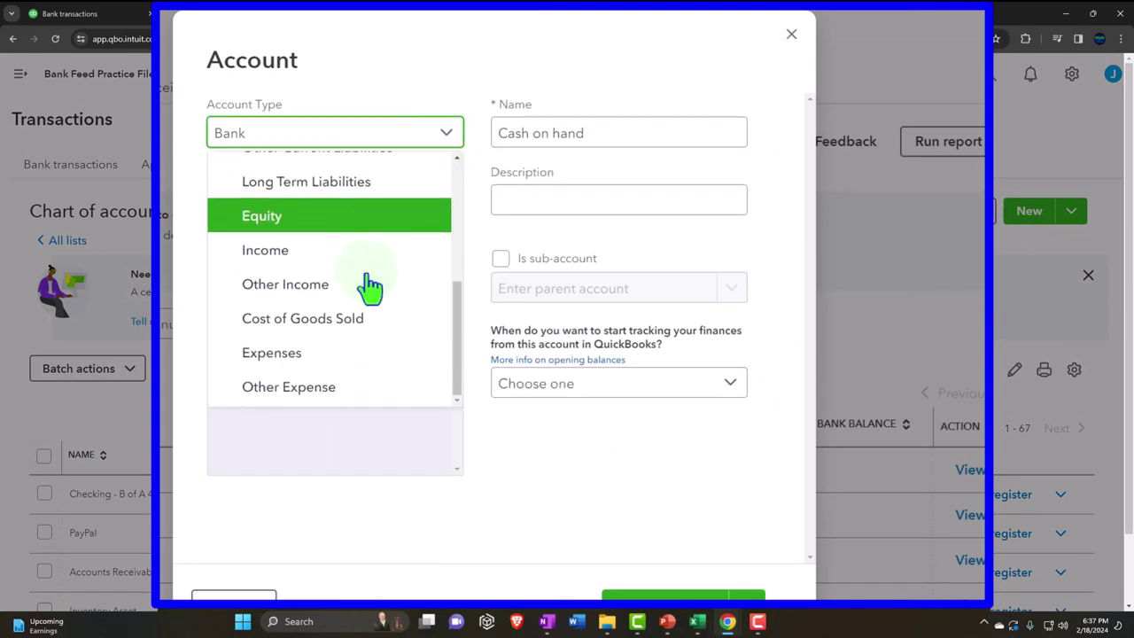
click(329, 341)
click(396, 207)
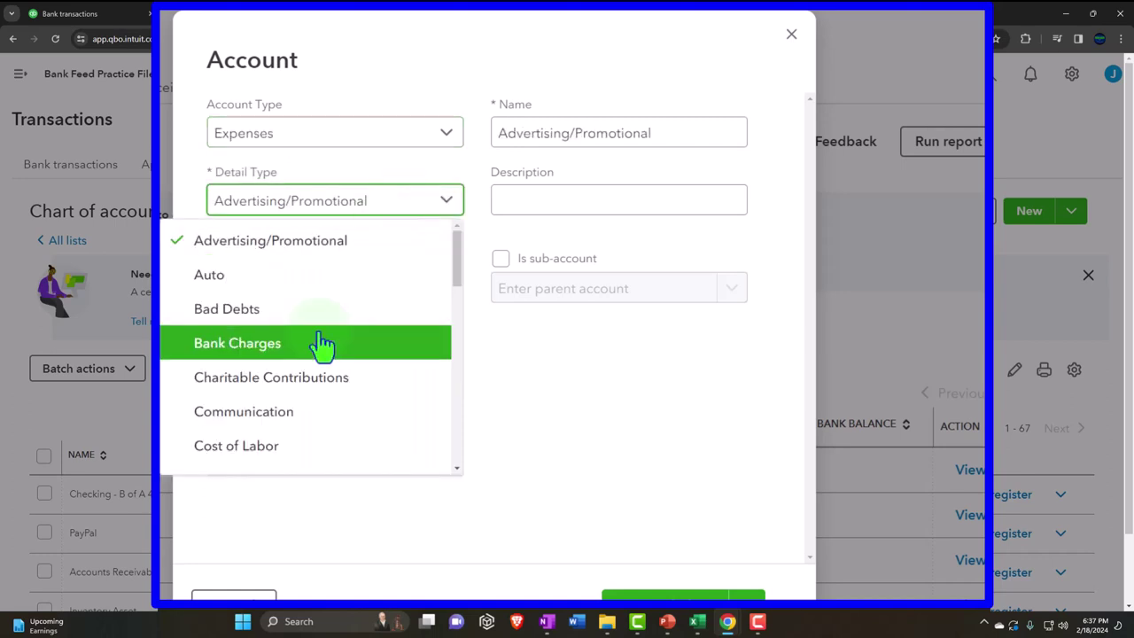
scroll(319, 342, down, 3)
scroll(320, 346, down, 5)
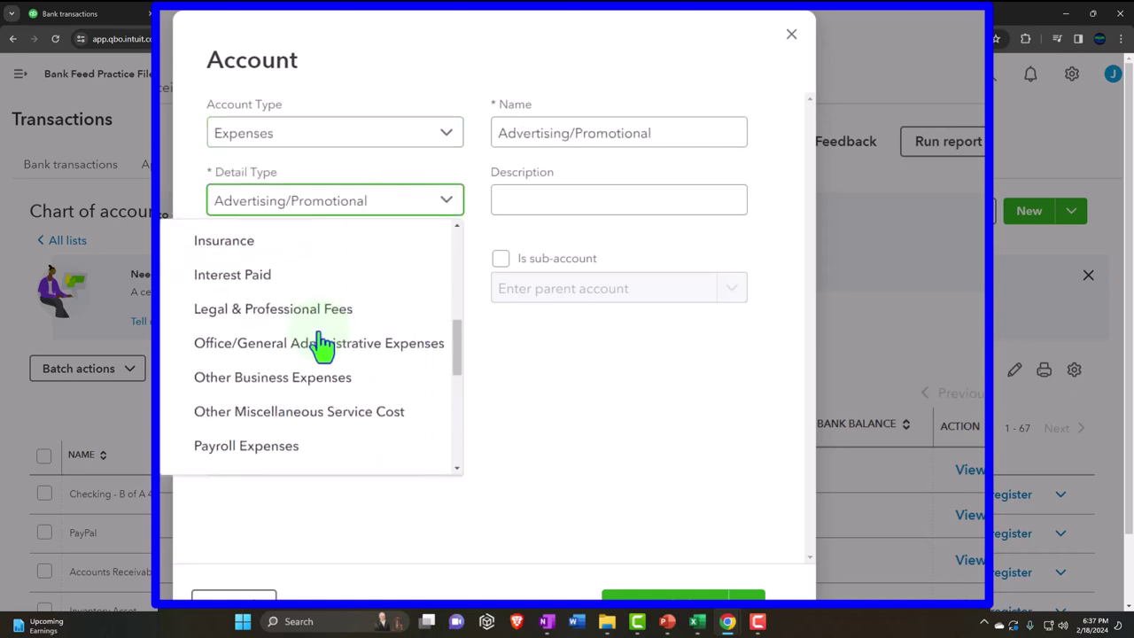
click(320, 388)
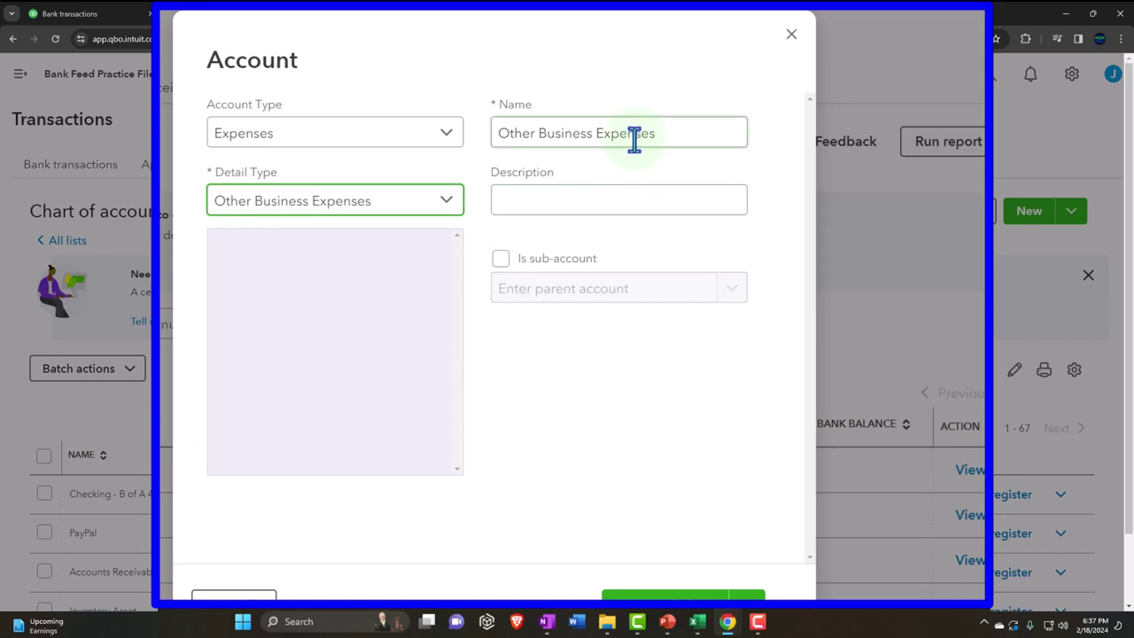
- Name the account L2 - Test Expense 2, make it a sub-account of Test Expense 2, and save it
triple_click(665, 135)
text(Test Expense 2)
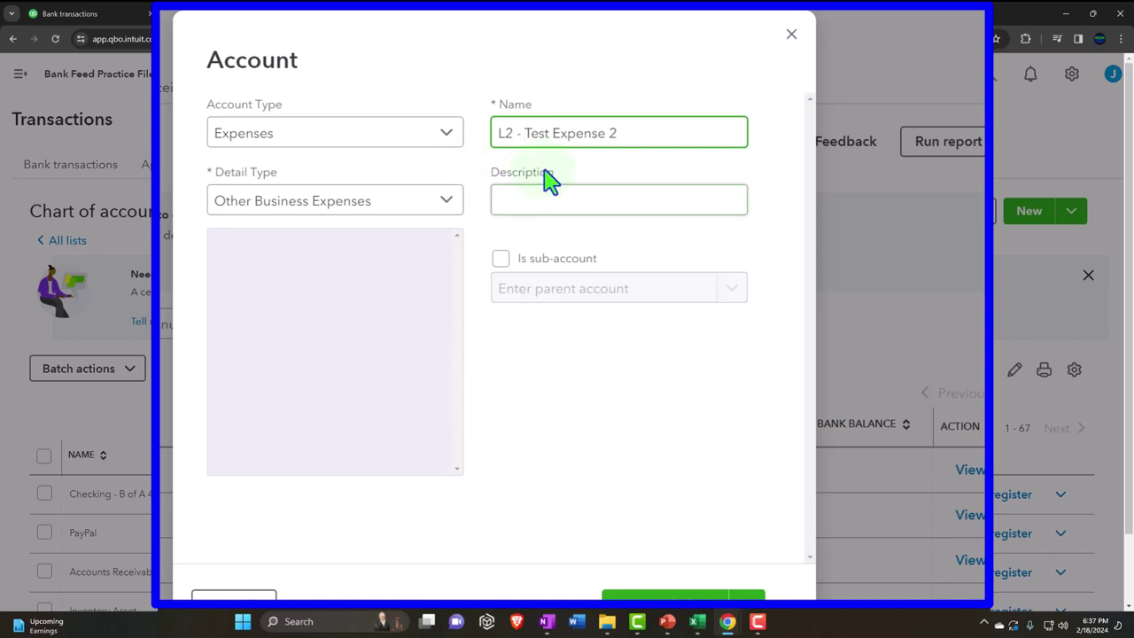
click(500, 258)
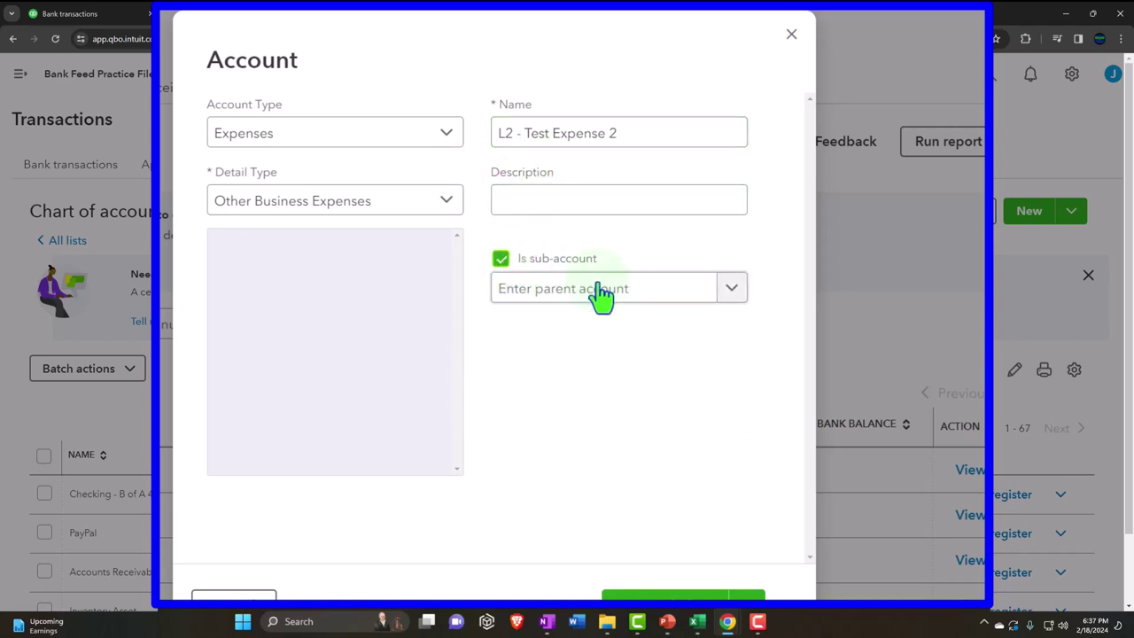
click(604, 292)
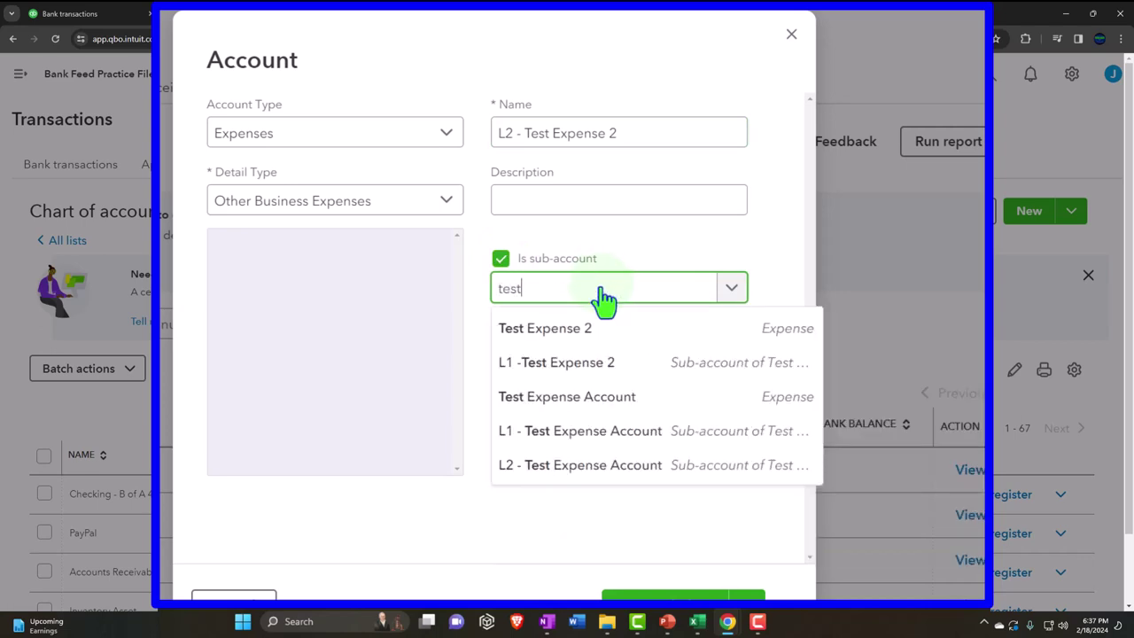
click(592, 329)
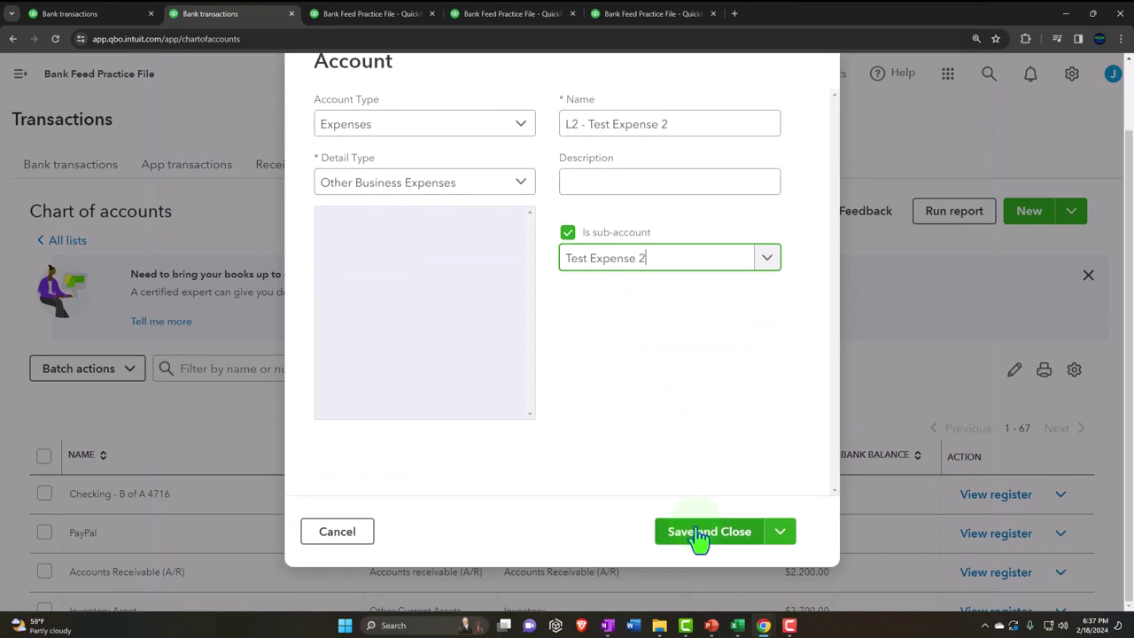
click(700, 533)
- Review the expense accounts in the chart of accounts, checking Test Expense 2 and its L1 and L2 sub-accounts
scroll(423, 425, down, 3)
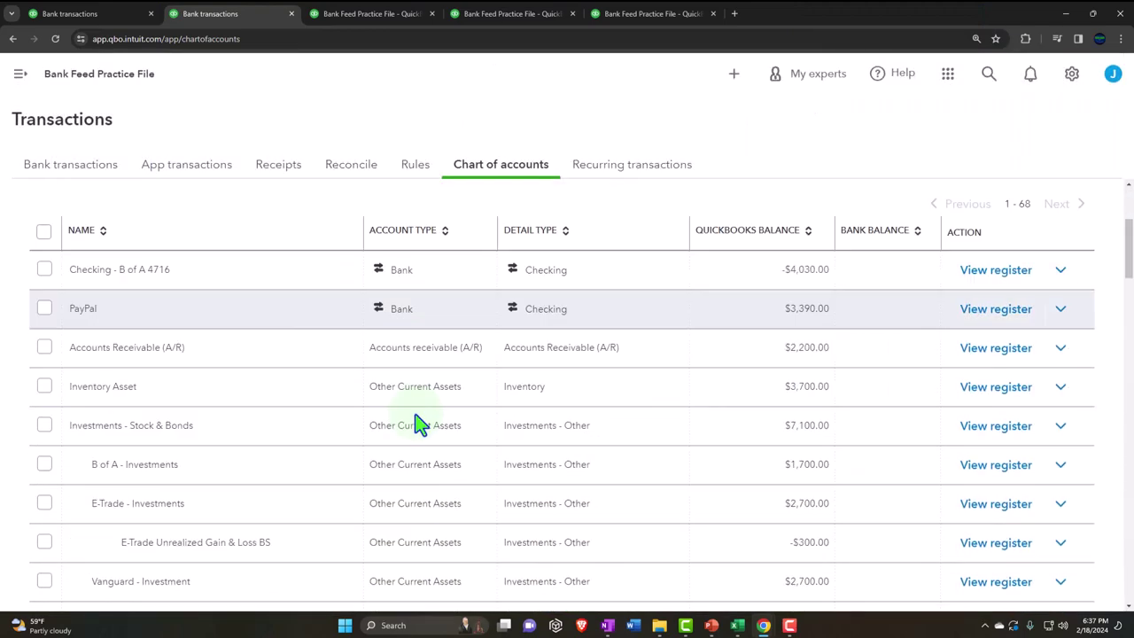
scroll(418, 425, down, 10)
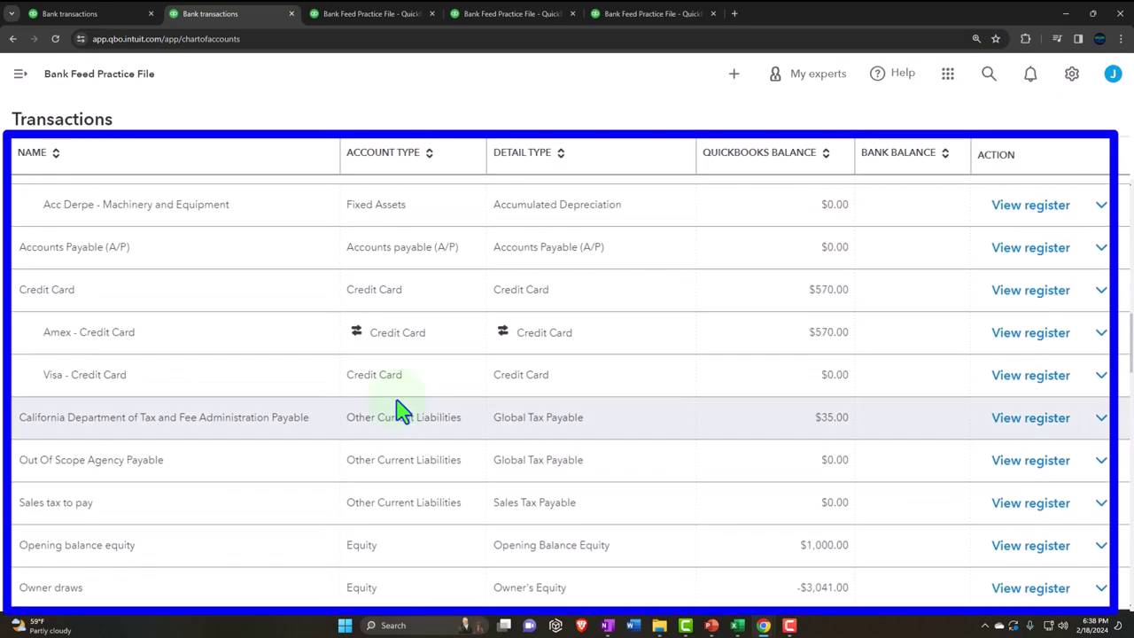
scroll(398, 409, down, 6)
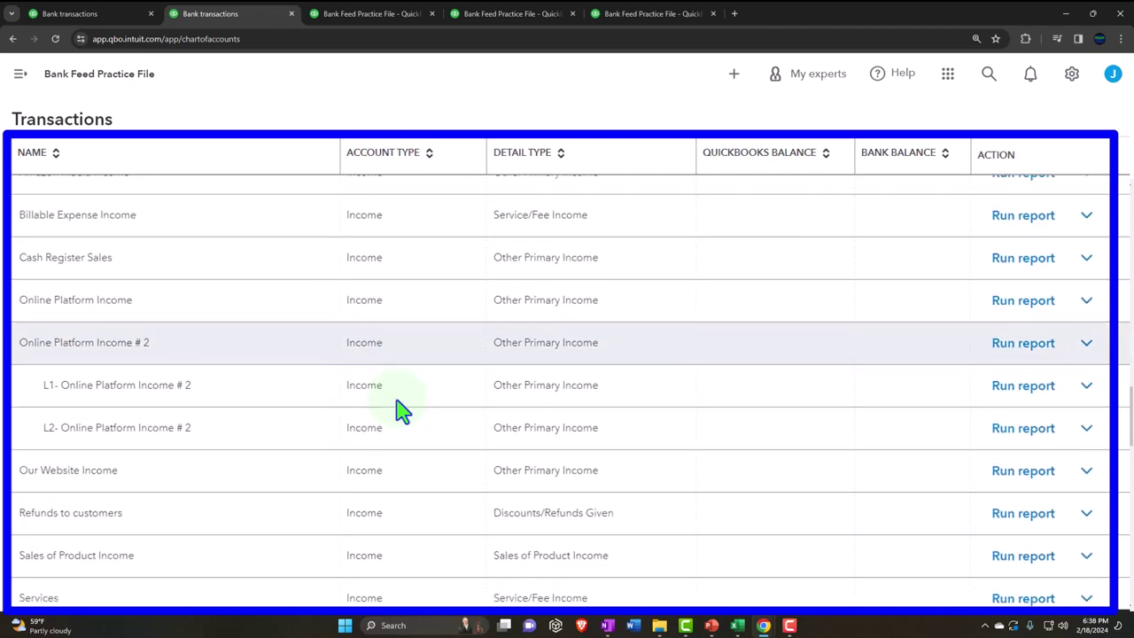
scroll(399, 409, down, 6)
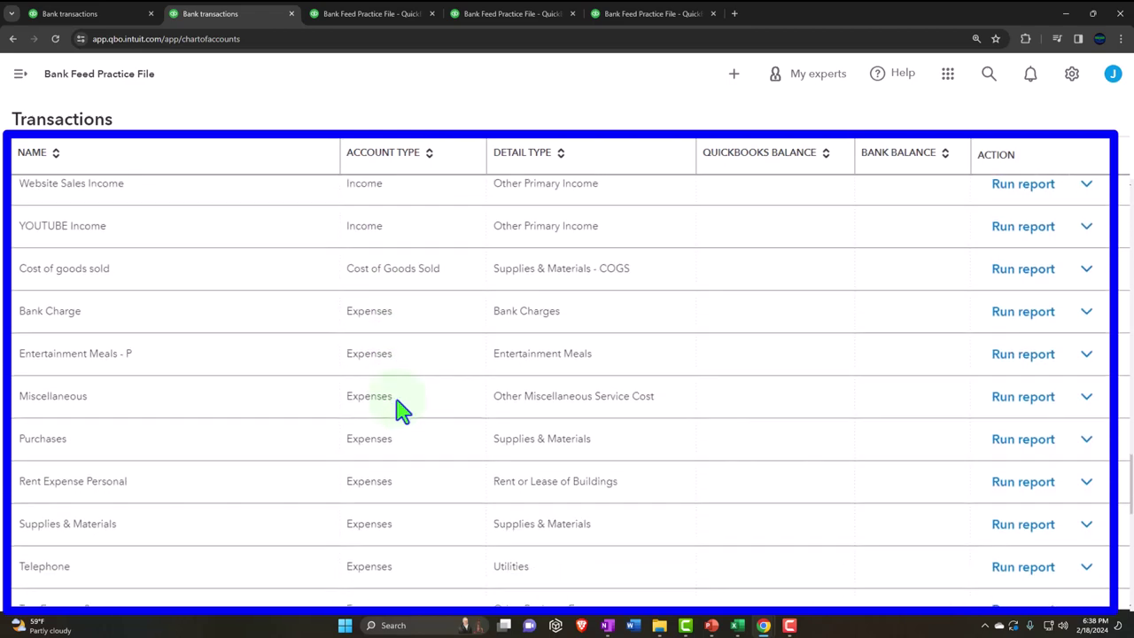
scroll(399, 410, down, 5)
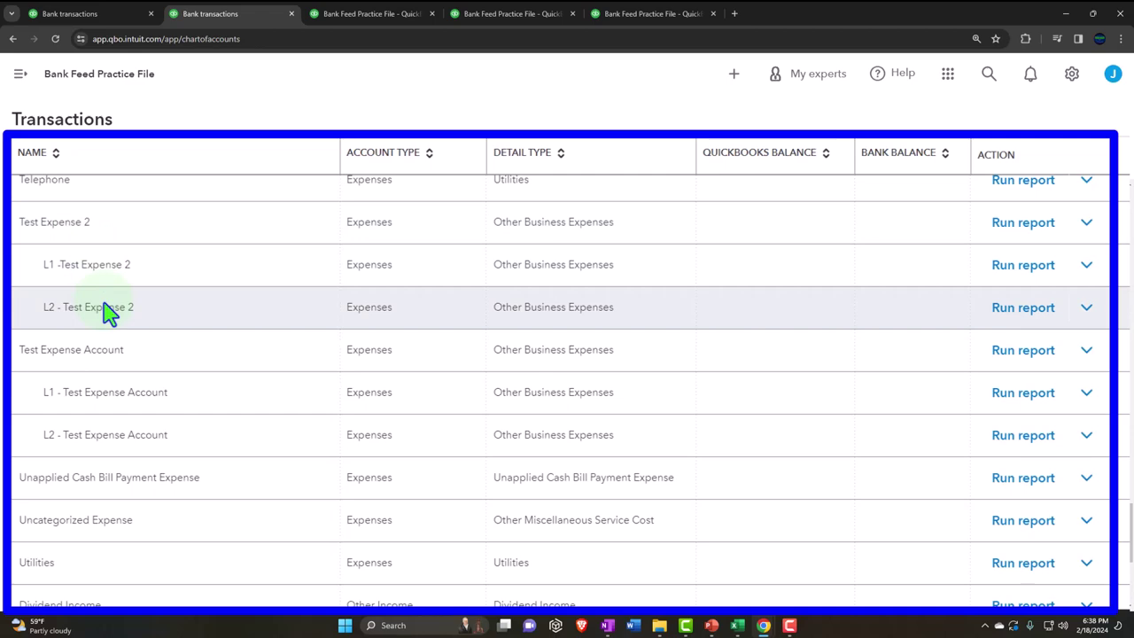
drag(1127, 536, 1128, 191)
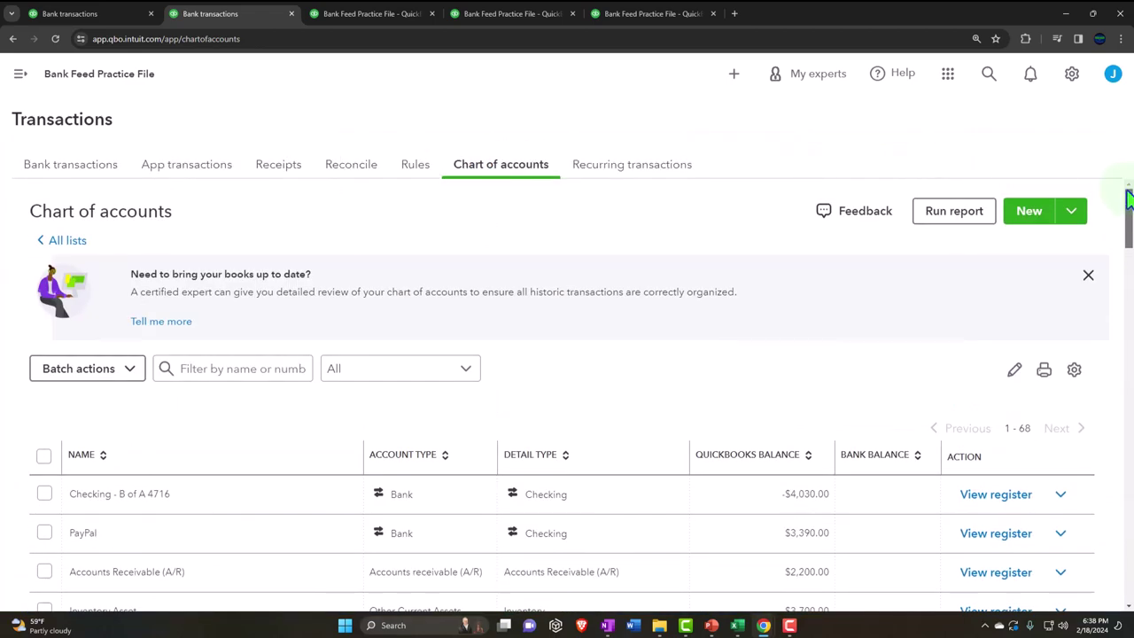
- Start a new account with account type Expenses and detail type Other Business Expenses
click(1030, 214)
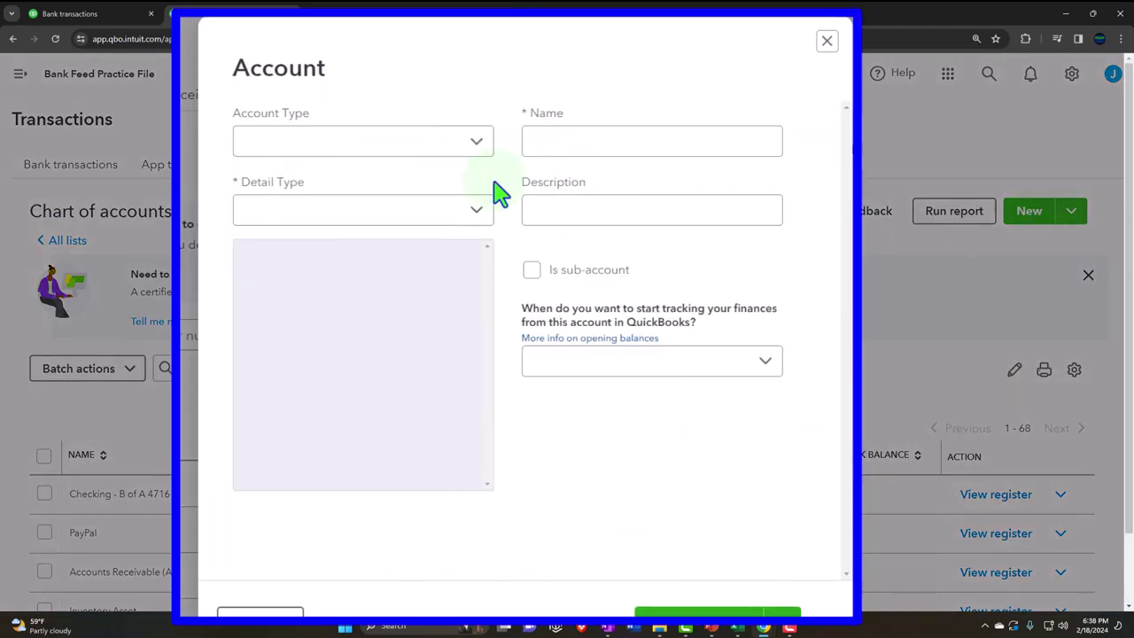
click(384, 151)
scroll(386, 253, down, 5)
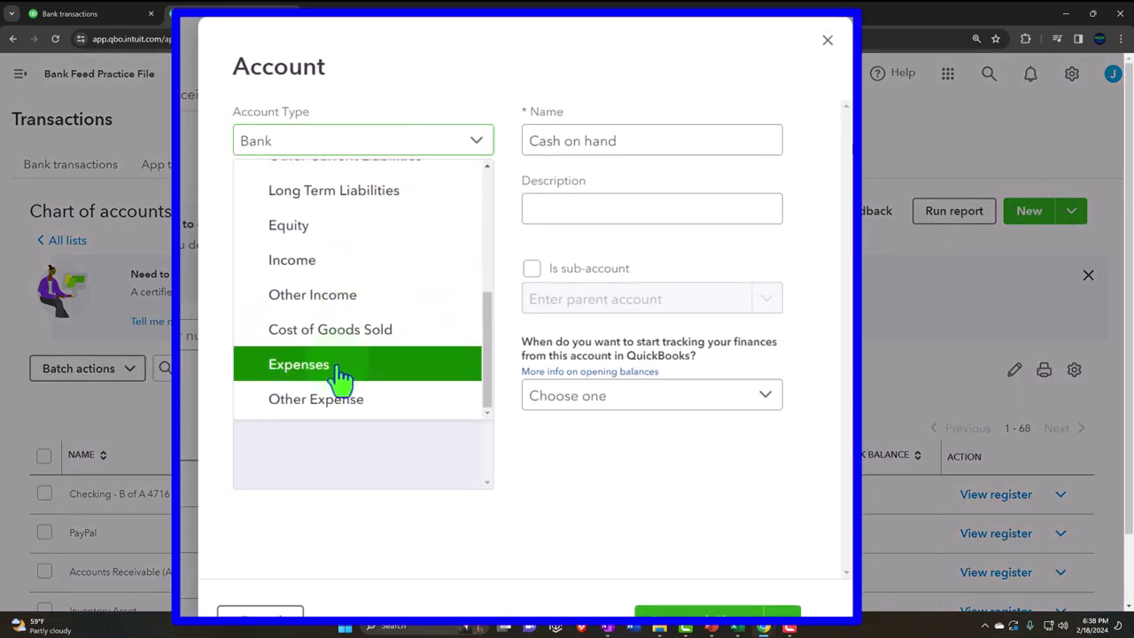
click(341, 377)
click(392, 217)
scroll(362, 334, down, 3)
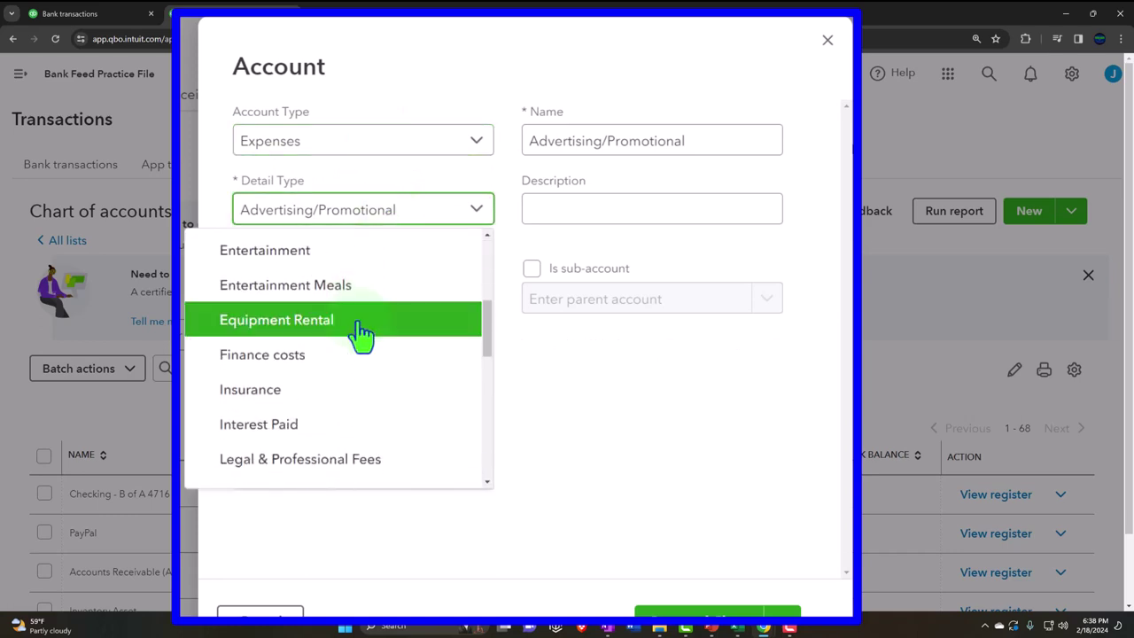
scroll(362, 336, down, 3)
click(367, 398)
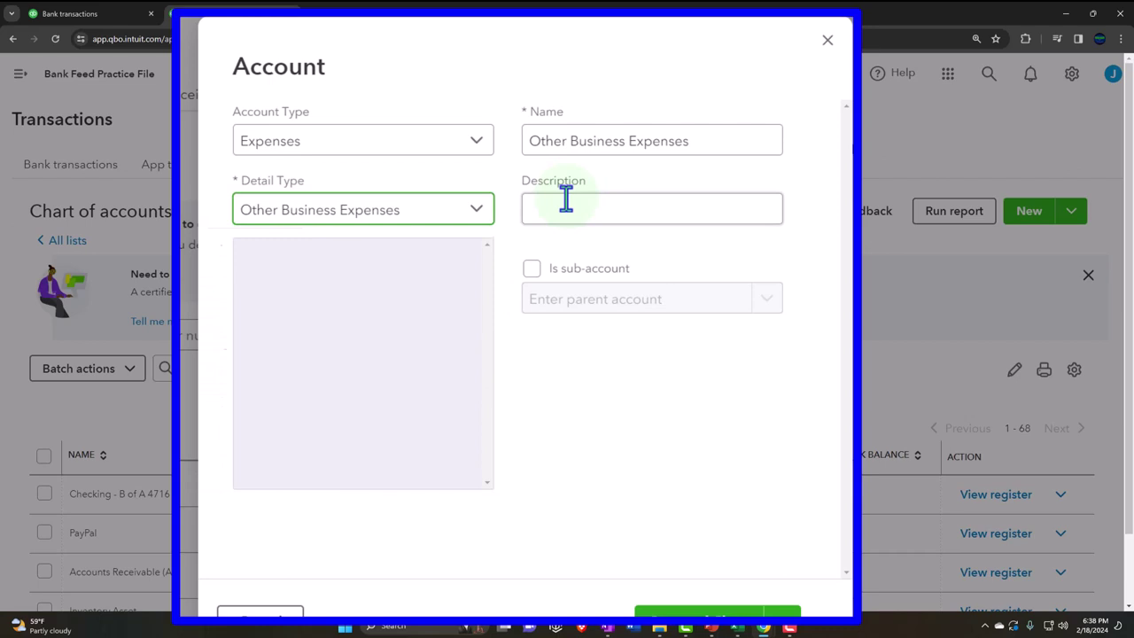
- Name the account Test Expense 4, copy the name for reuse, and save it as a top-level account
triple_click(705, 142)
text(Test Expense 2)
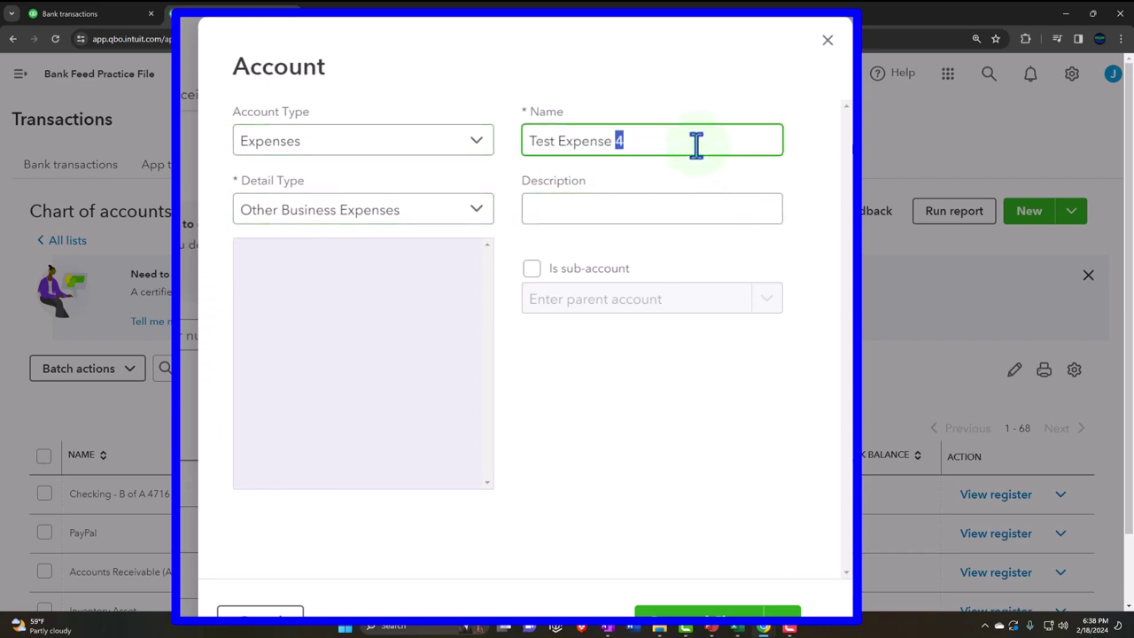
key(shift+Left)
key(shift+Left)
key(shift+Left)
key(shift+Left)
key(shift+Left)
key(shift+Left)
key(shift+Left)
key(shift+Left)
key(shift+Left)
key(shift+Left)
key(shift+Left)
key(shift+Left)
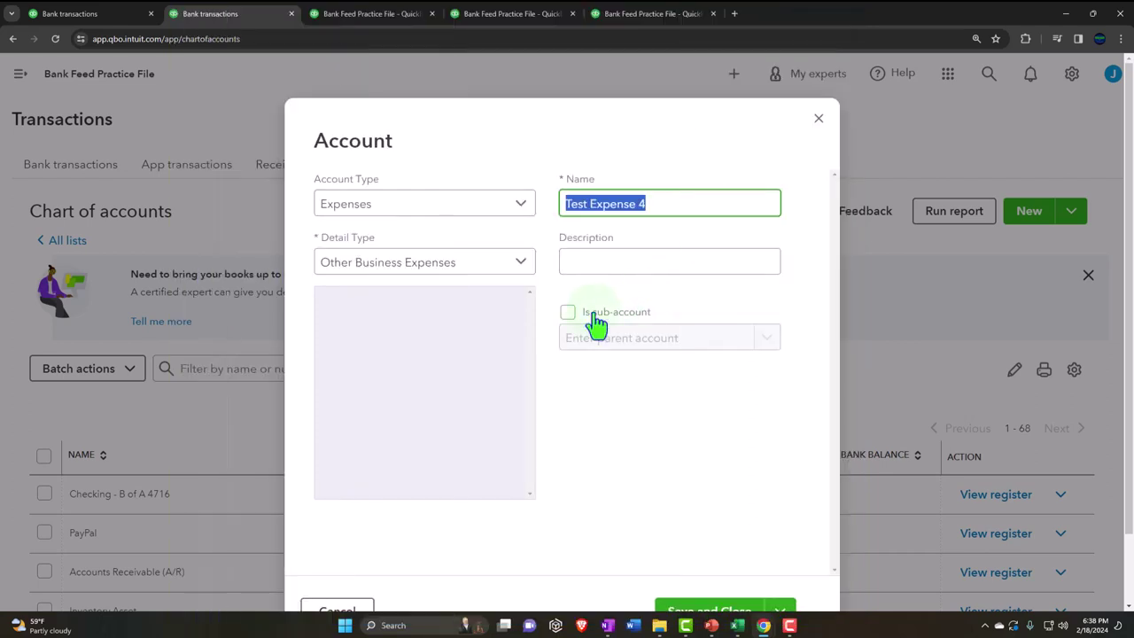
click(700, 558)
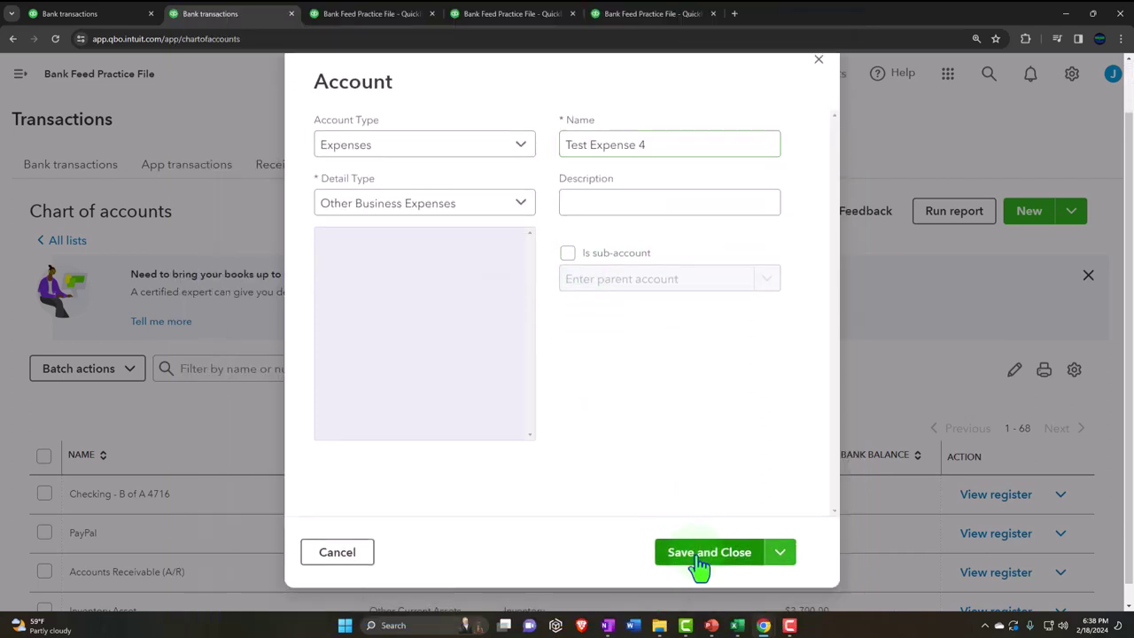
- Start another new account of type Expenses with the detail type Other Business Expenses
click(1027, 212)
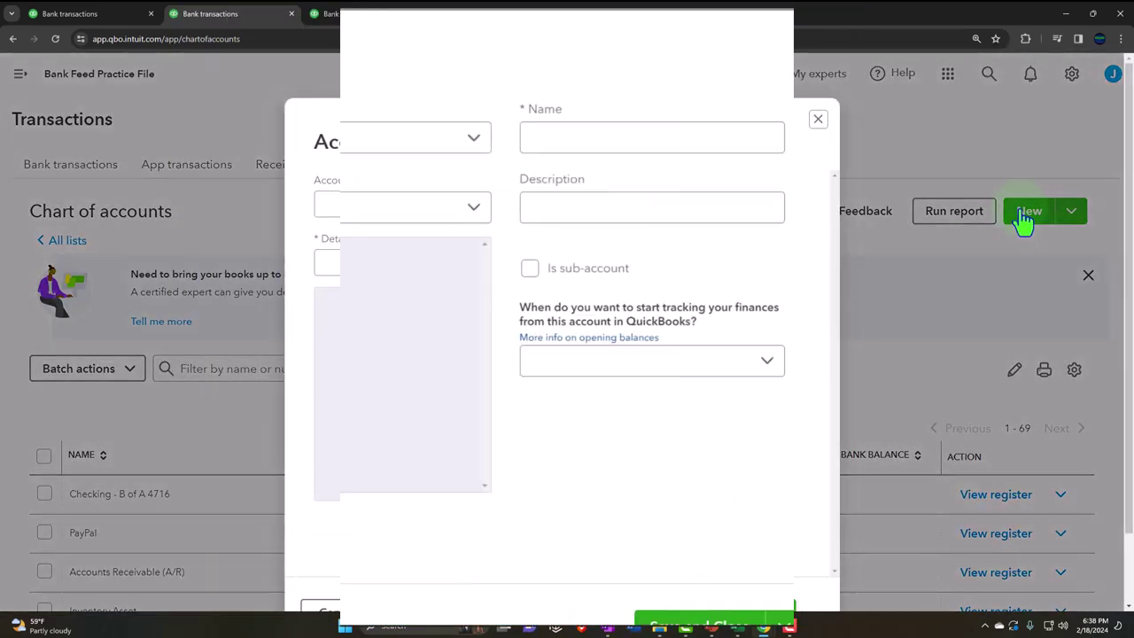
click(439, 142)
scroll(397, 260, down, 5)
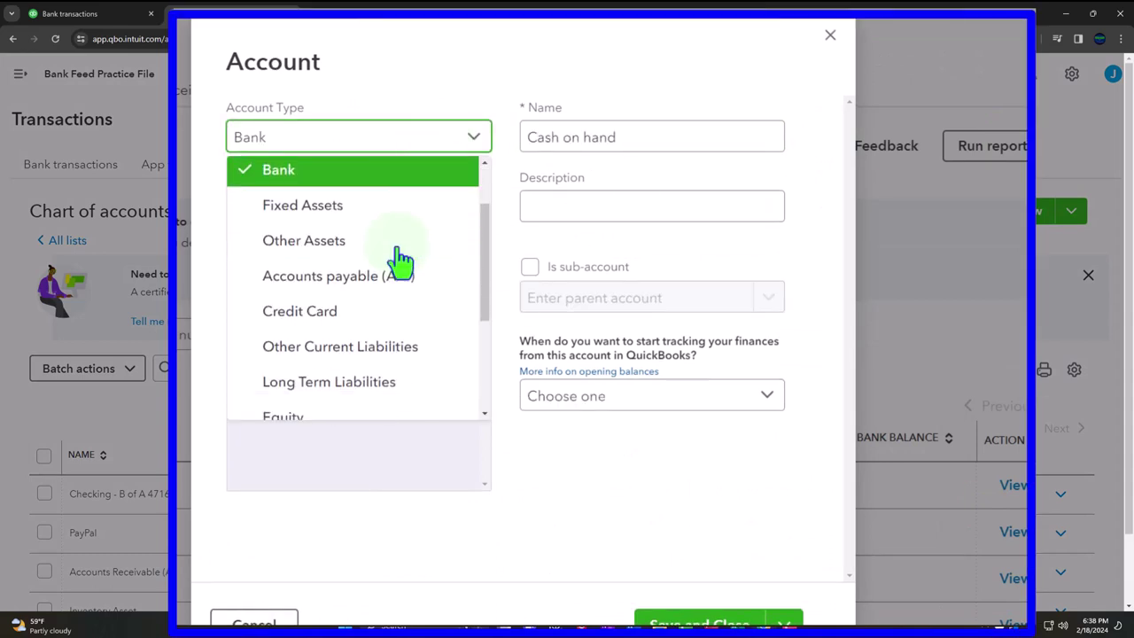
click(344, 376)
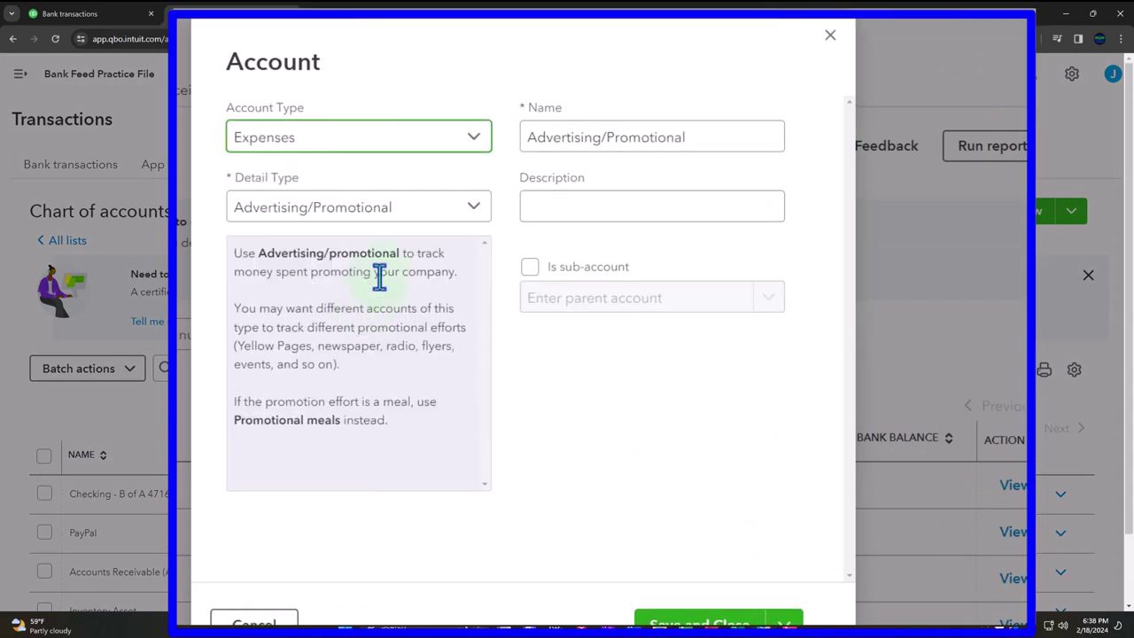
click(400, 222)
scroll(379, 336, down, 3)
scroll(380, 345, down, 3)
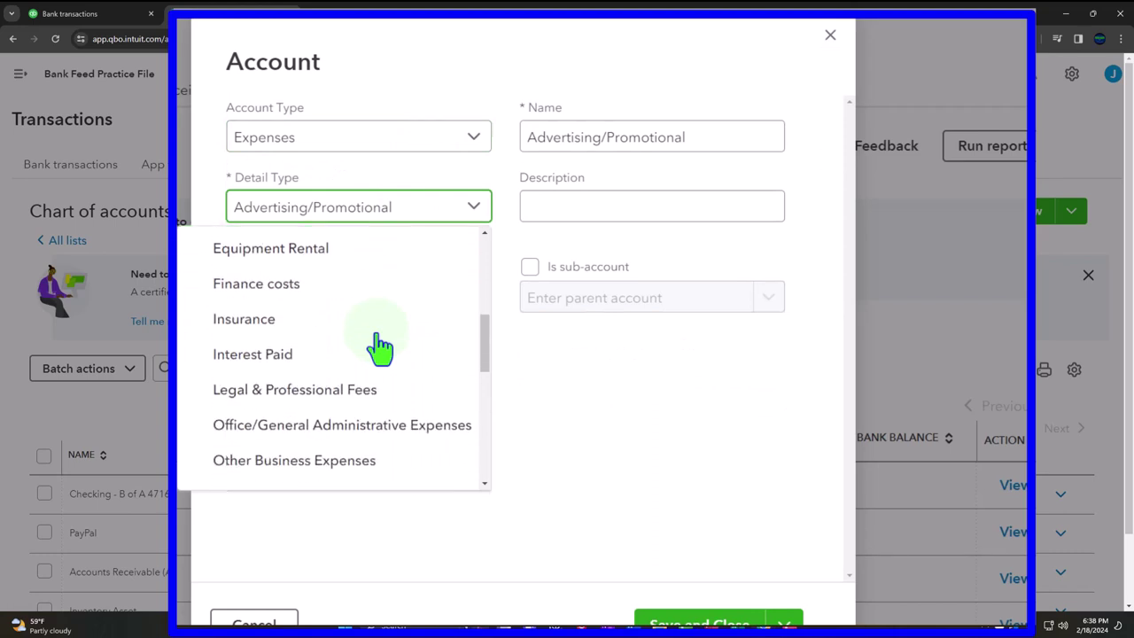
click(363, 395)
- Name the account L1 -Test Expense 4, make it a sub-account of Test Expense 4, and save it
drag(775, 136, 347, 132)
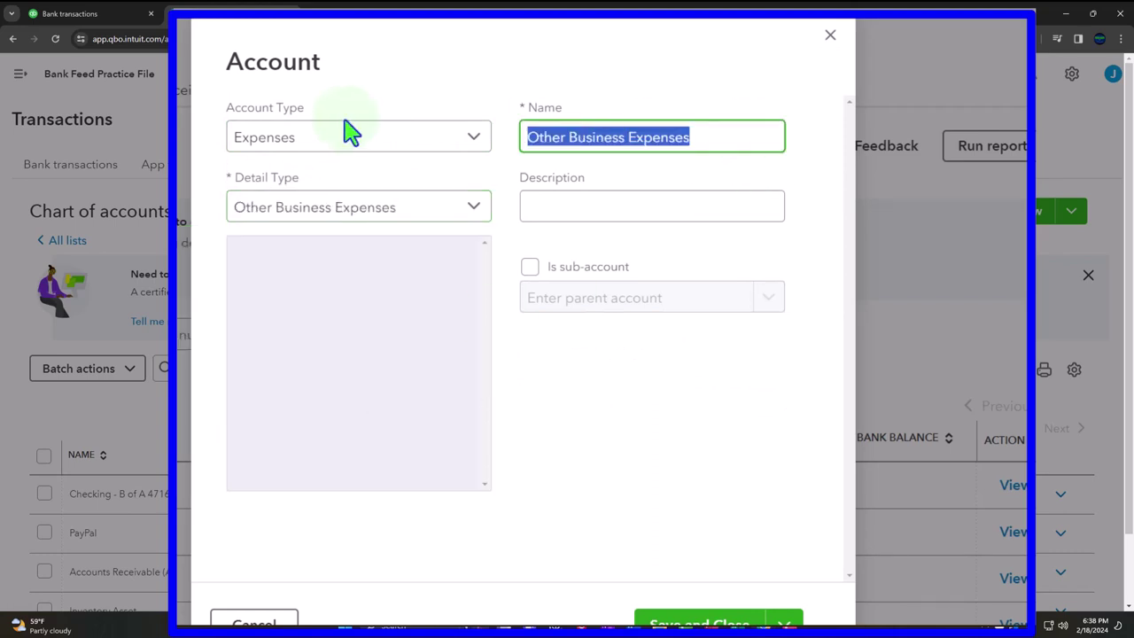
text(Test Expense 4)
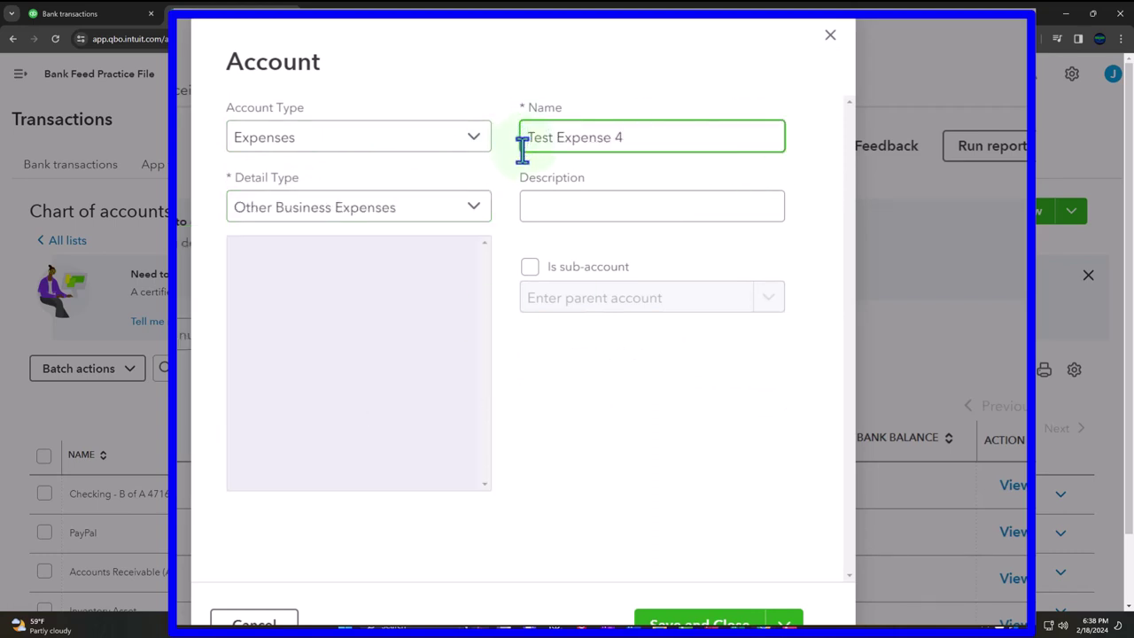
text(1 )
text(1)
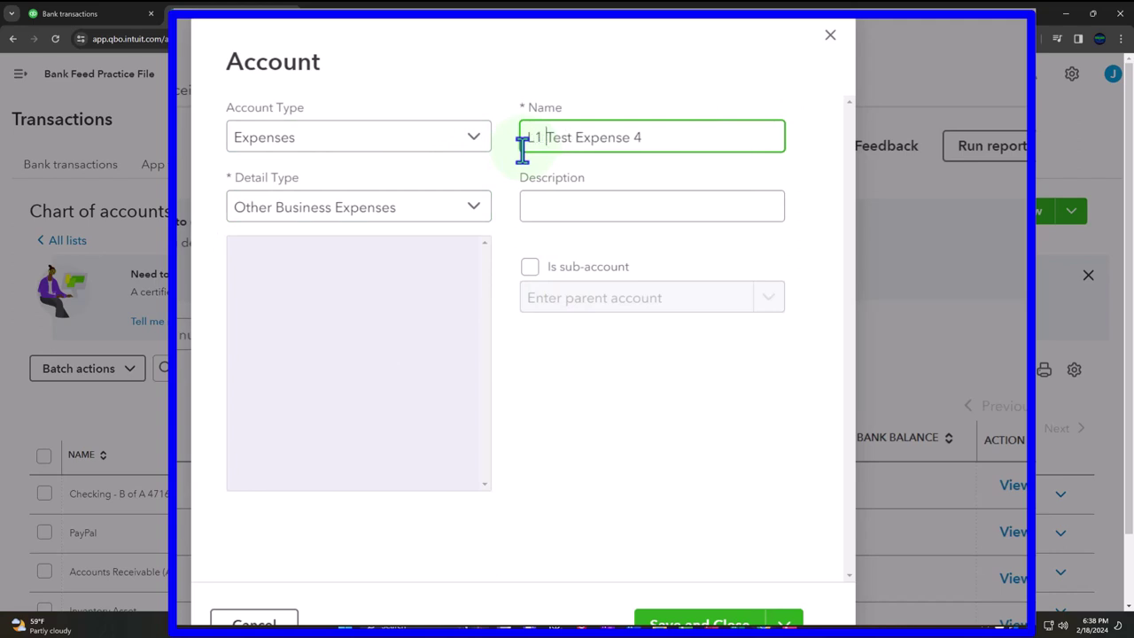
click(529, 267)
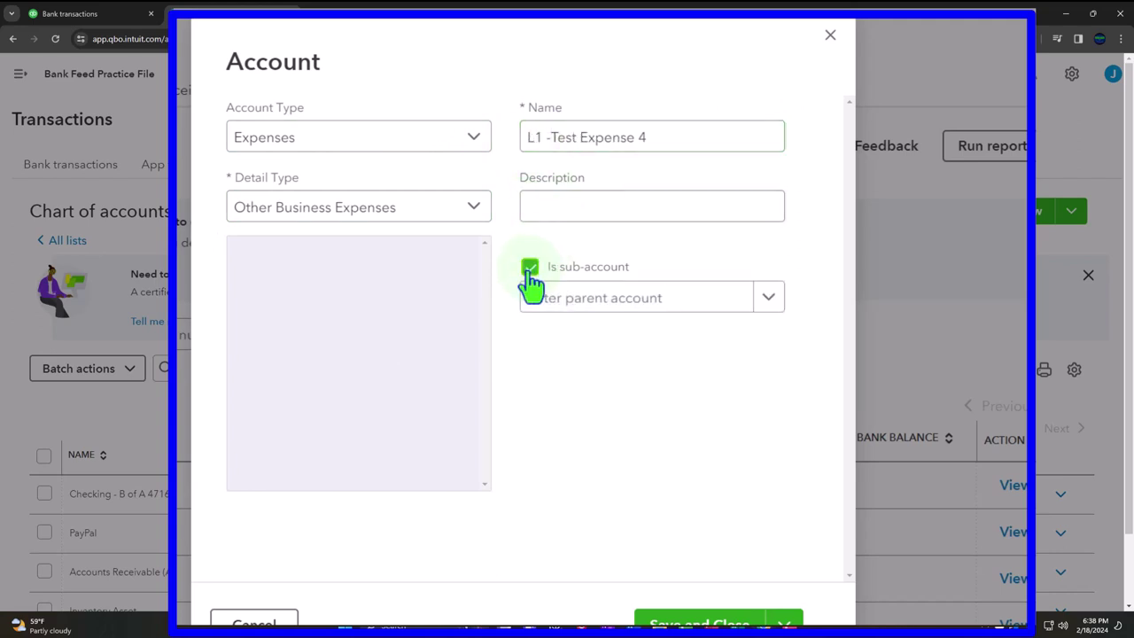
click(553, 299)
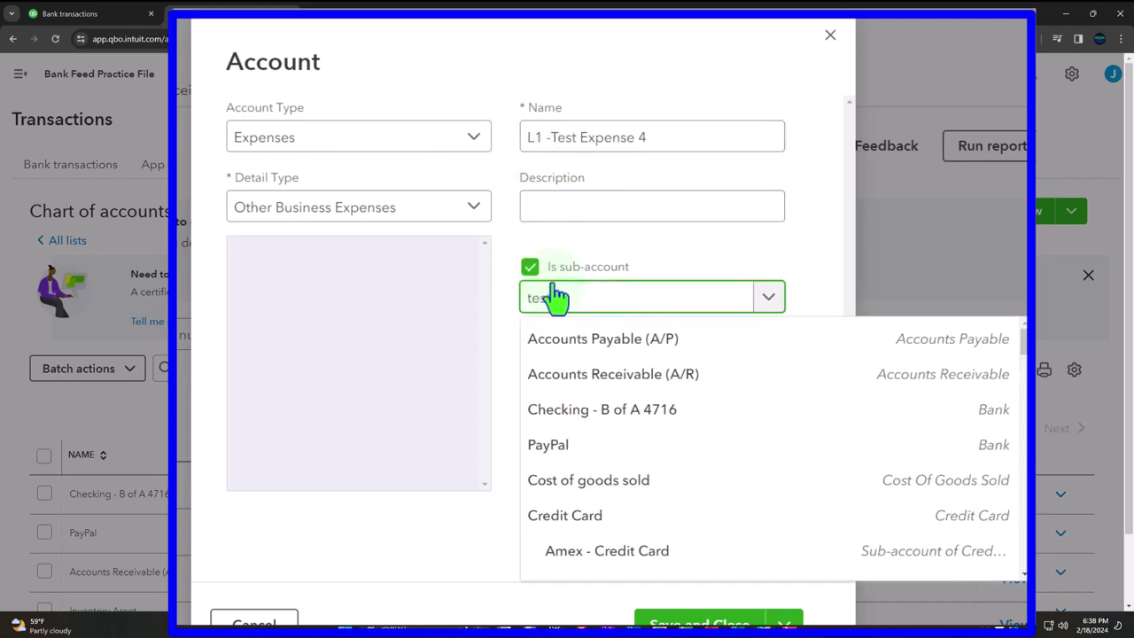
text(test)
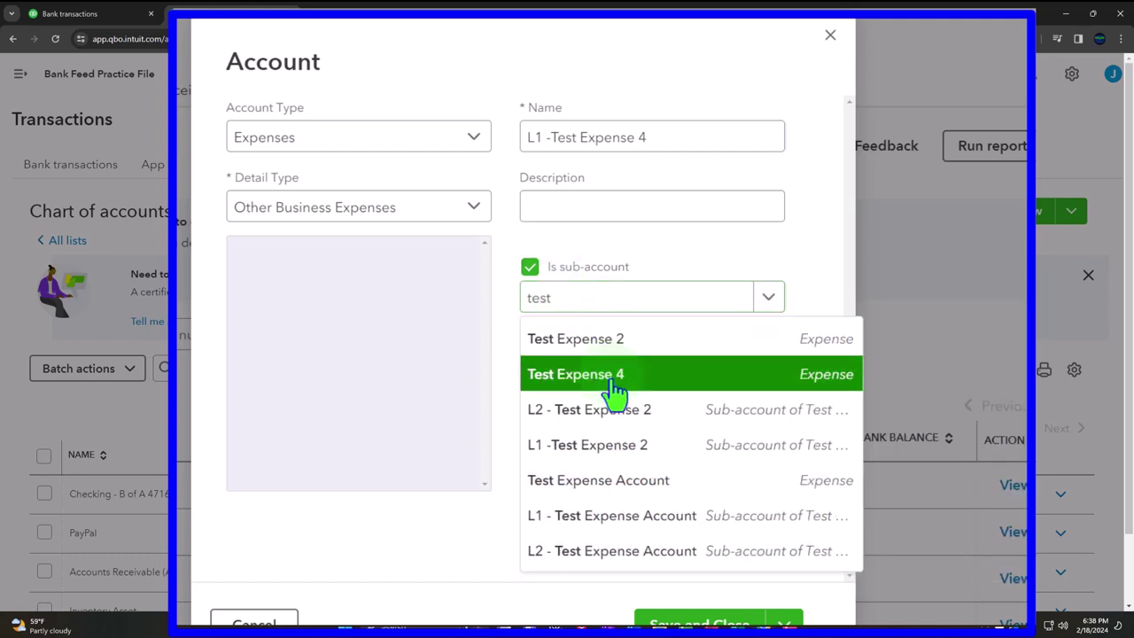
click(615, 383)
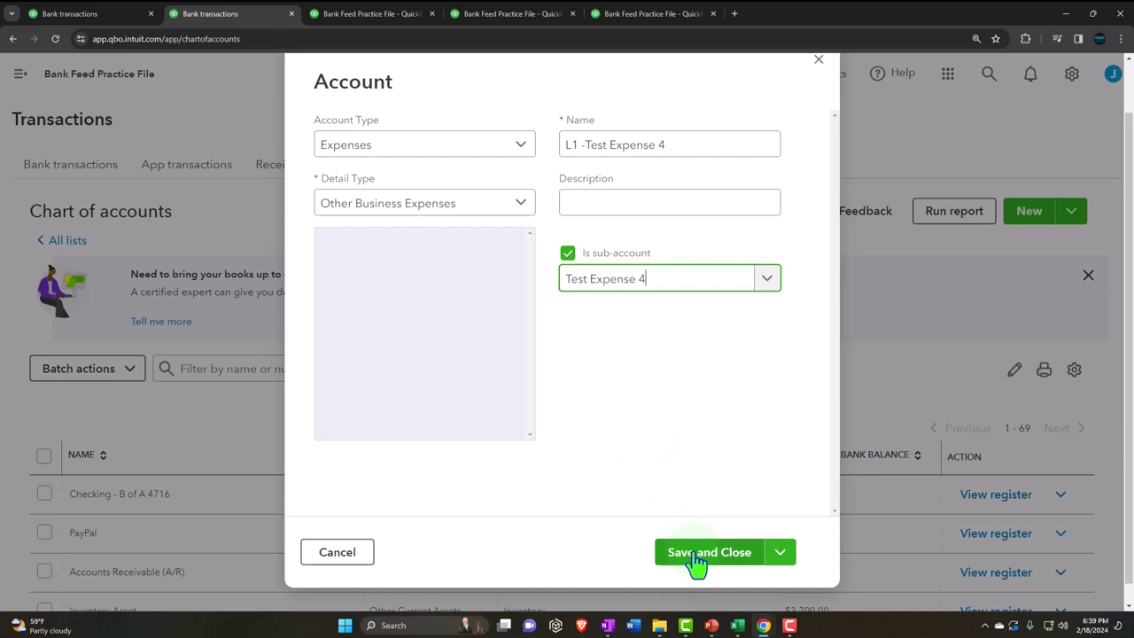
click(696, 555)
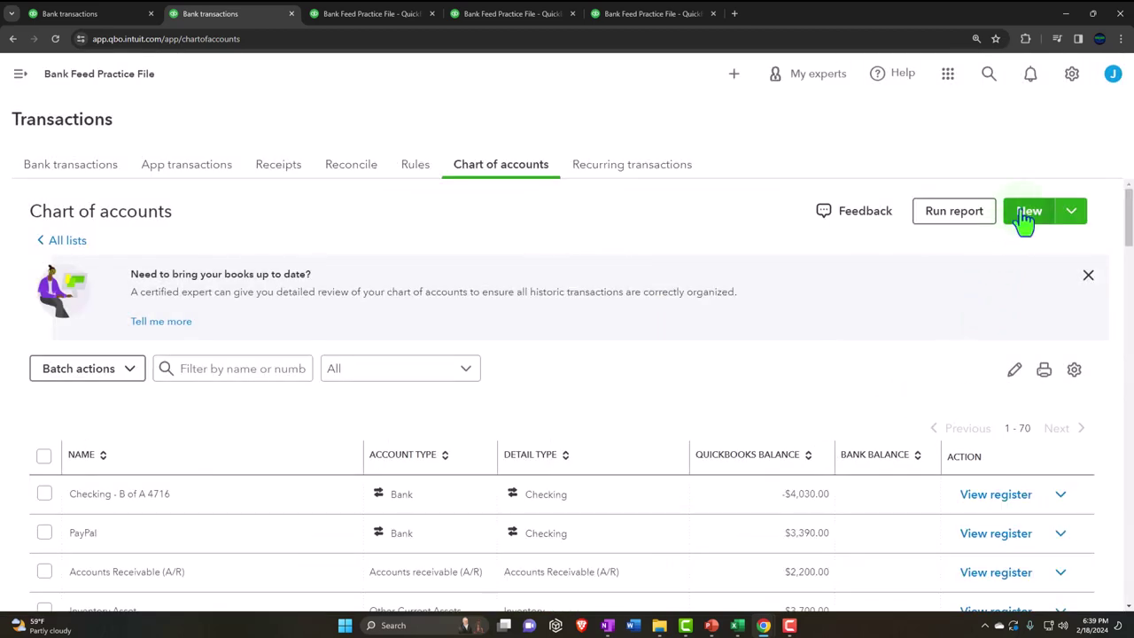
- Start one more new account, choosing Expenses as account type and Other Business Expenses as detail type
click(1025, 220)
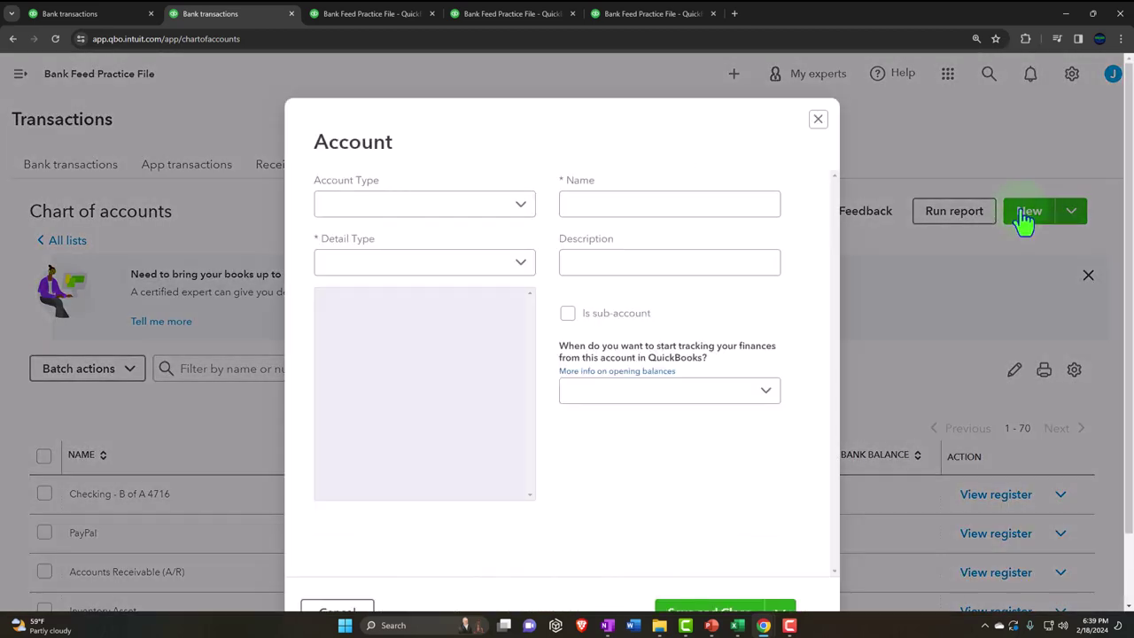
click(524, 213)
scroll(496, 301, down, 3)
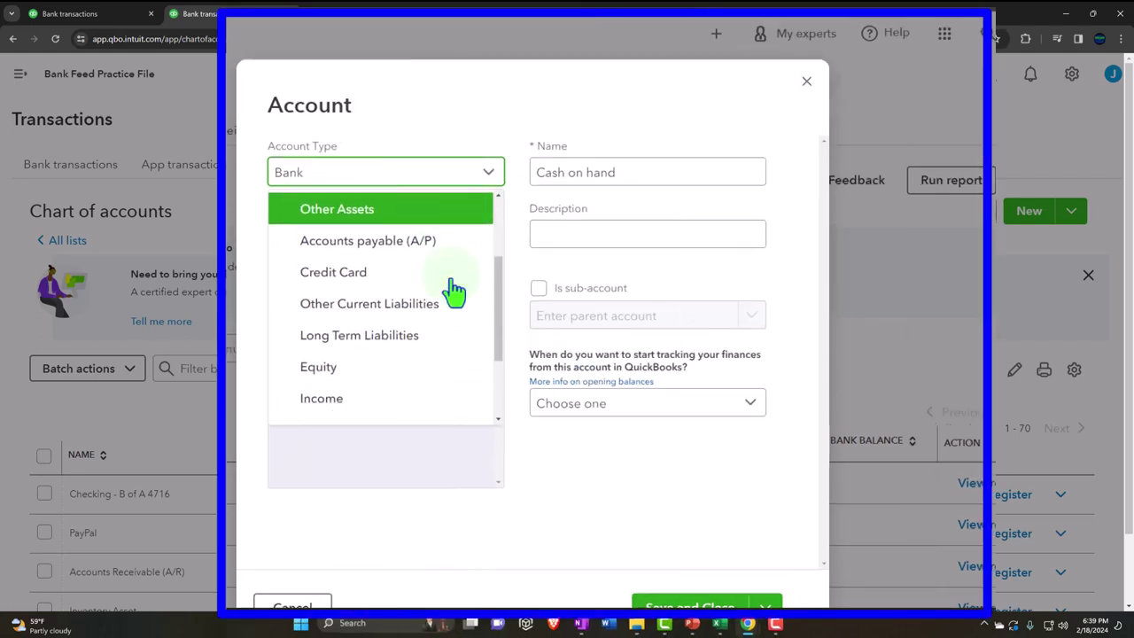
scroll(438, 318, down, 2)
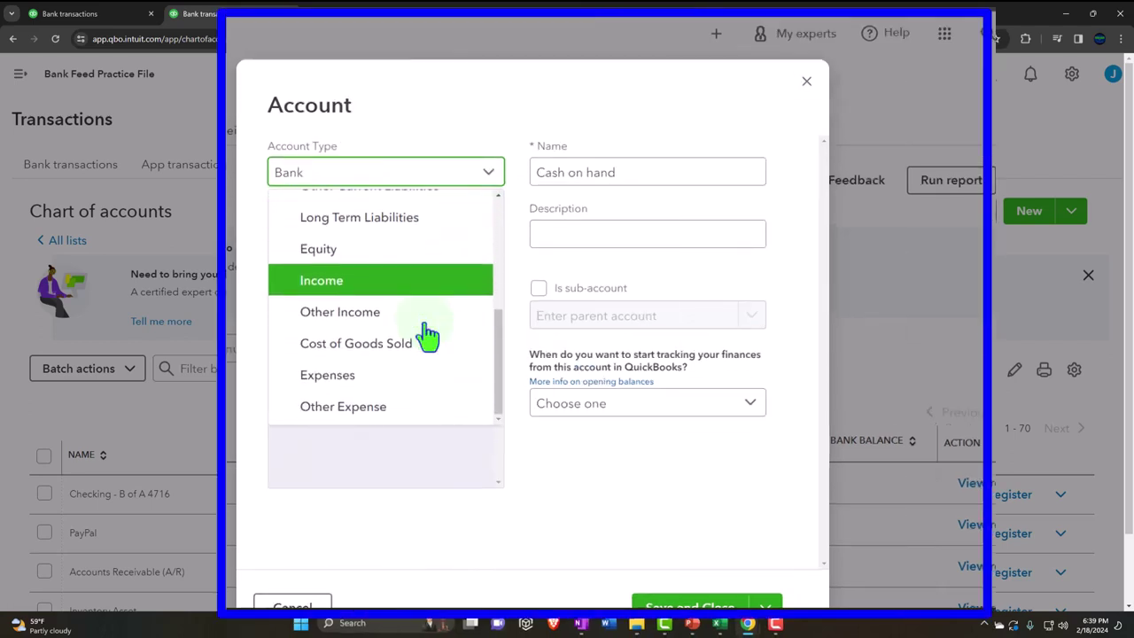
click(399, 372)
click(413, 248)
scroll(385, 372, down, 3)
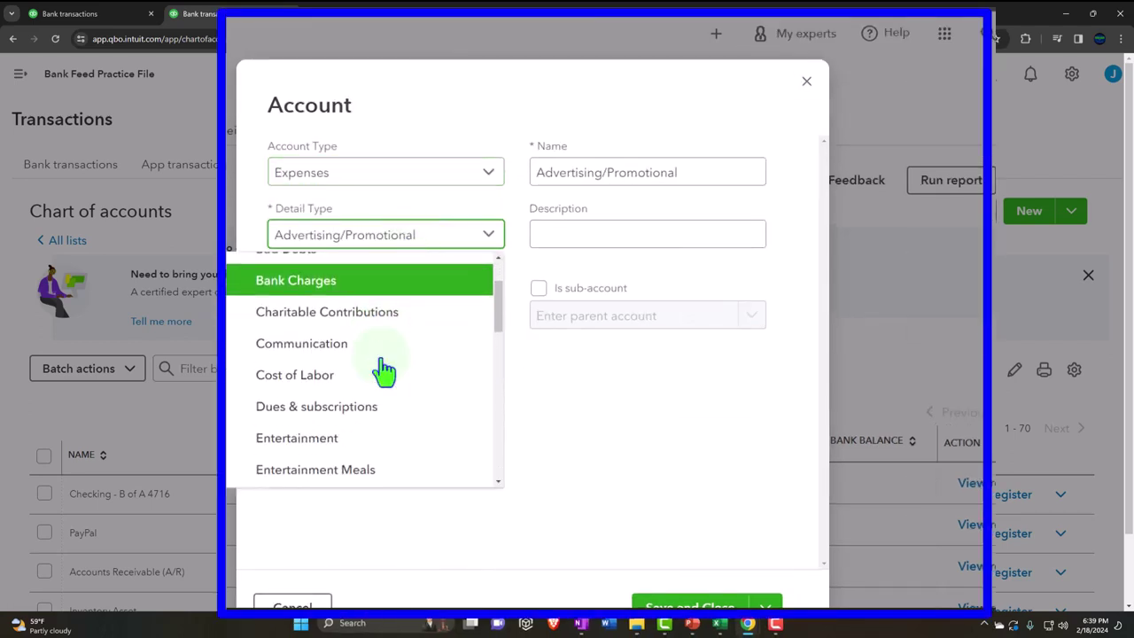
scroll(384, 370, down, 3)
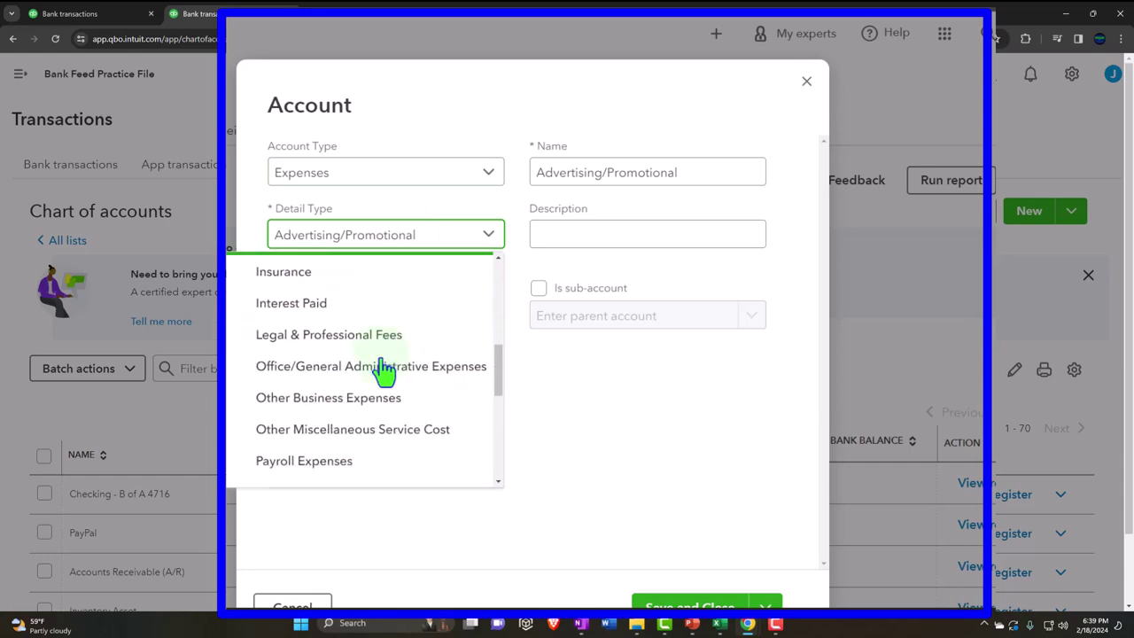
click(381, 407)
- Name the new Other Business Expenses account L2 - Test Expense 4
drag(686, 177, 380, 183)
text(Test Expense 4)
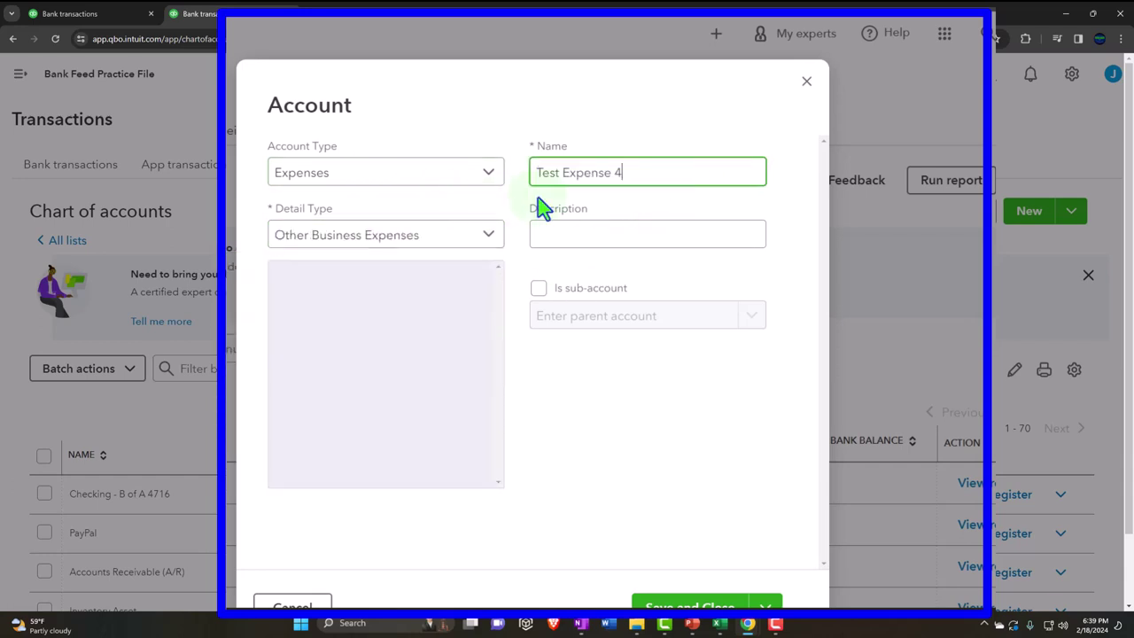
click(534, 172)
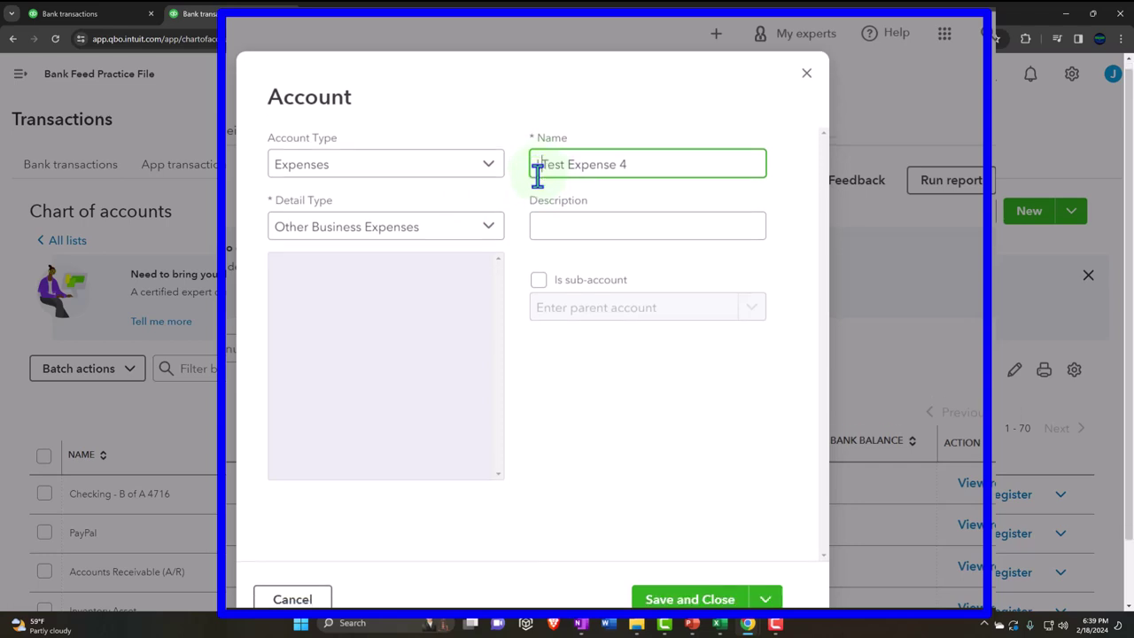
text(L2 -)
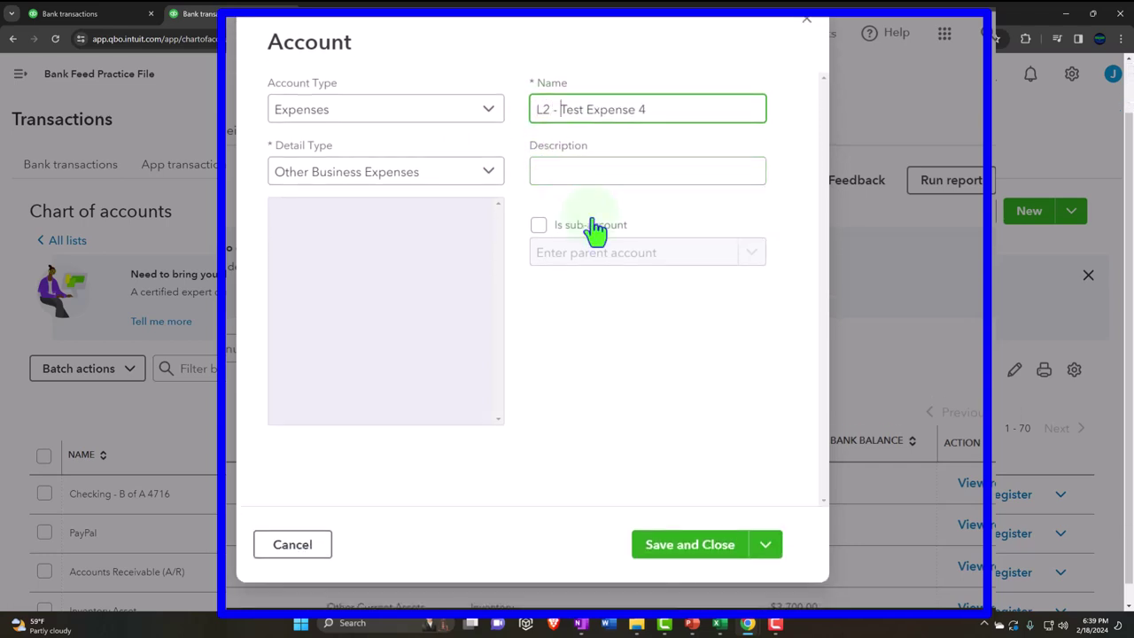
- Make the account a sub-account of Test Expense 4 and save it
click(543, 234)
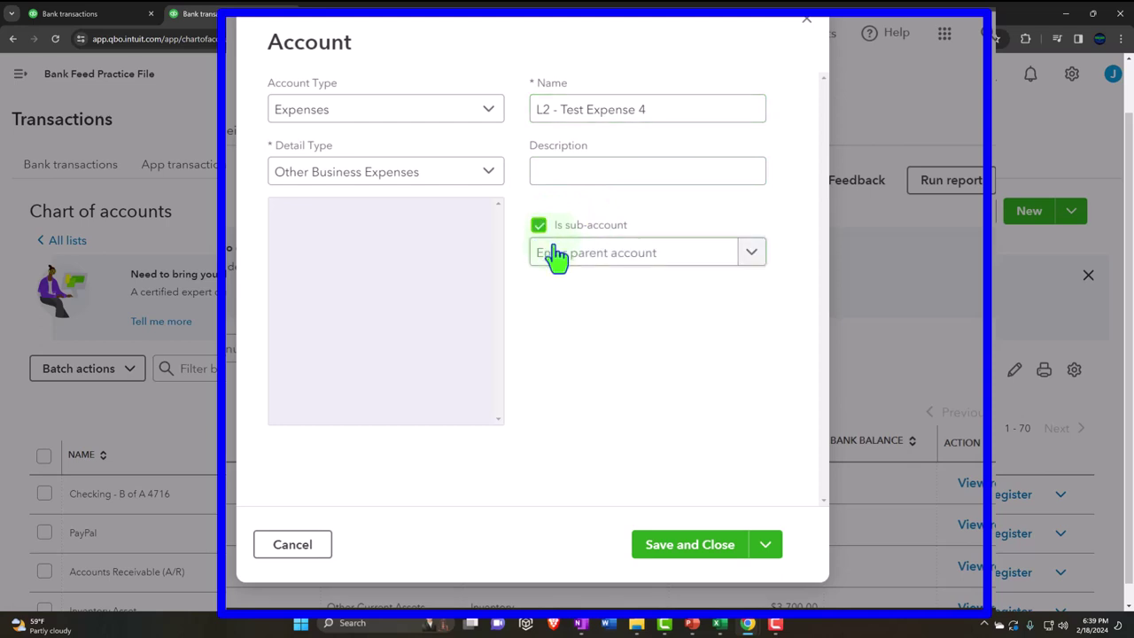
click(555, 257)
text(es)
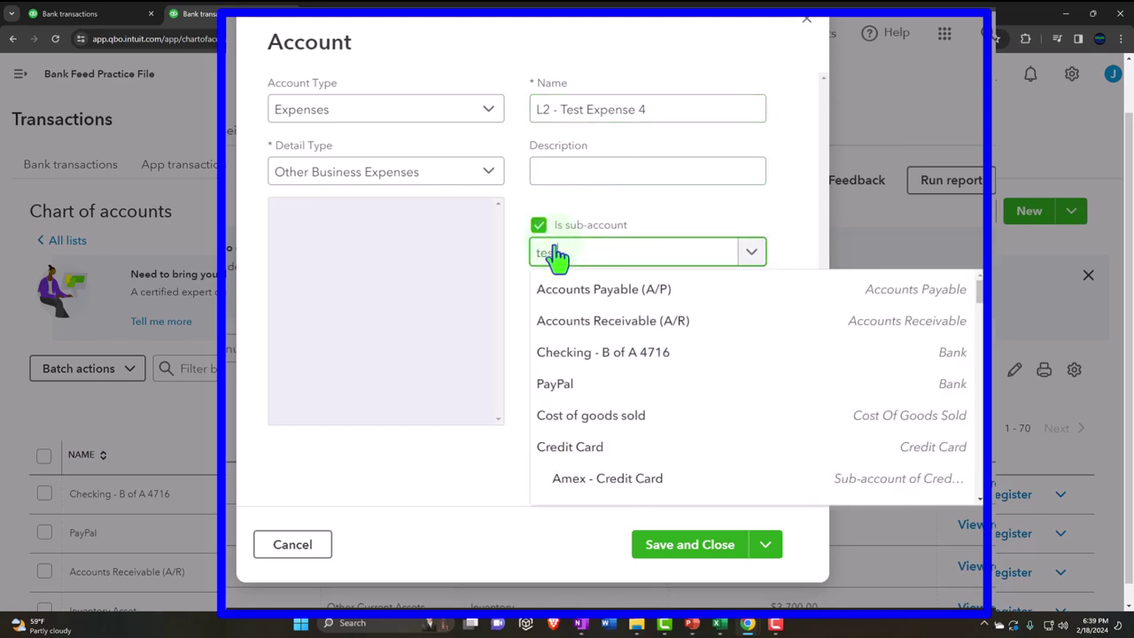
text(t)
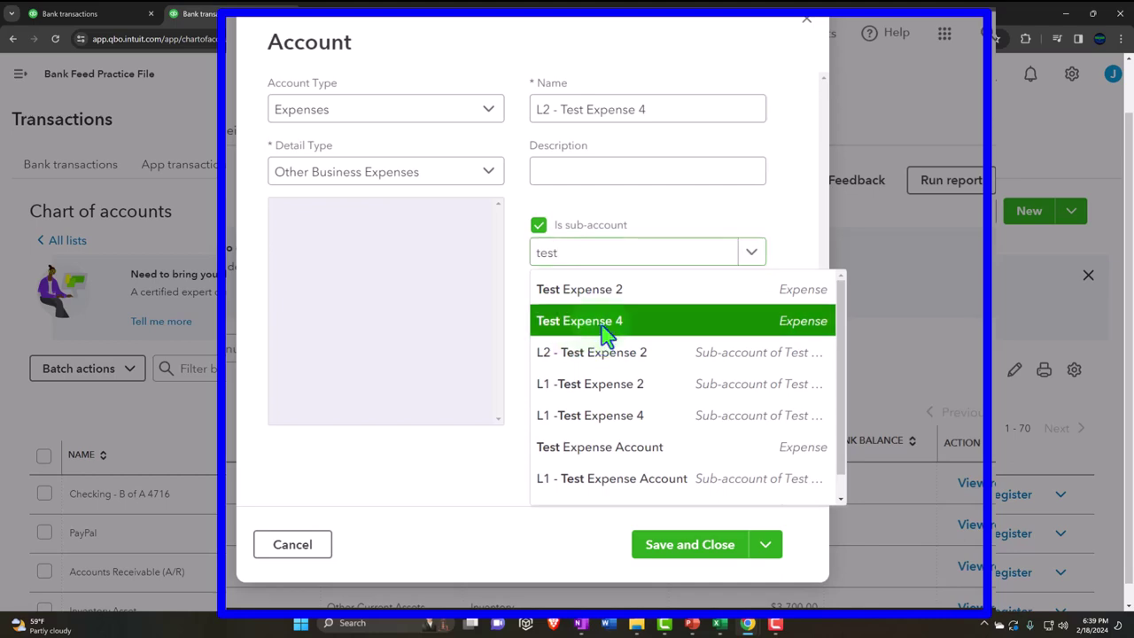
click(603, 336)
click(689, 551)
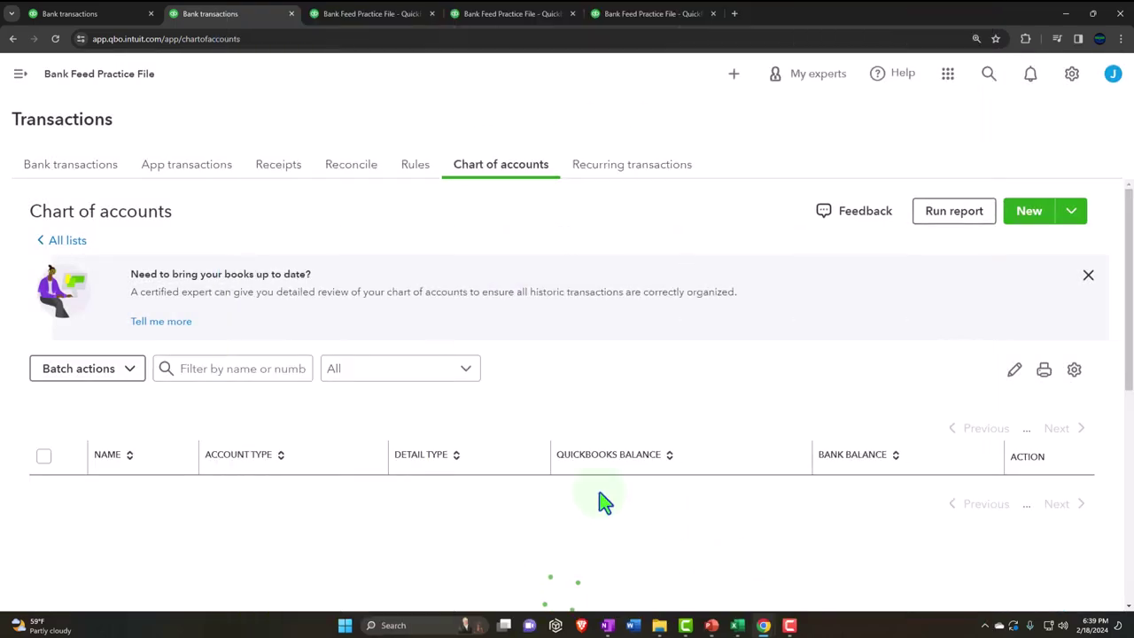
- Examine the Test Expense accounts and their sub-accounts in the chart of accounts
scroll(337, 390, down, 3)
scroll(337, 390, down, 15)
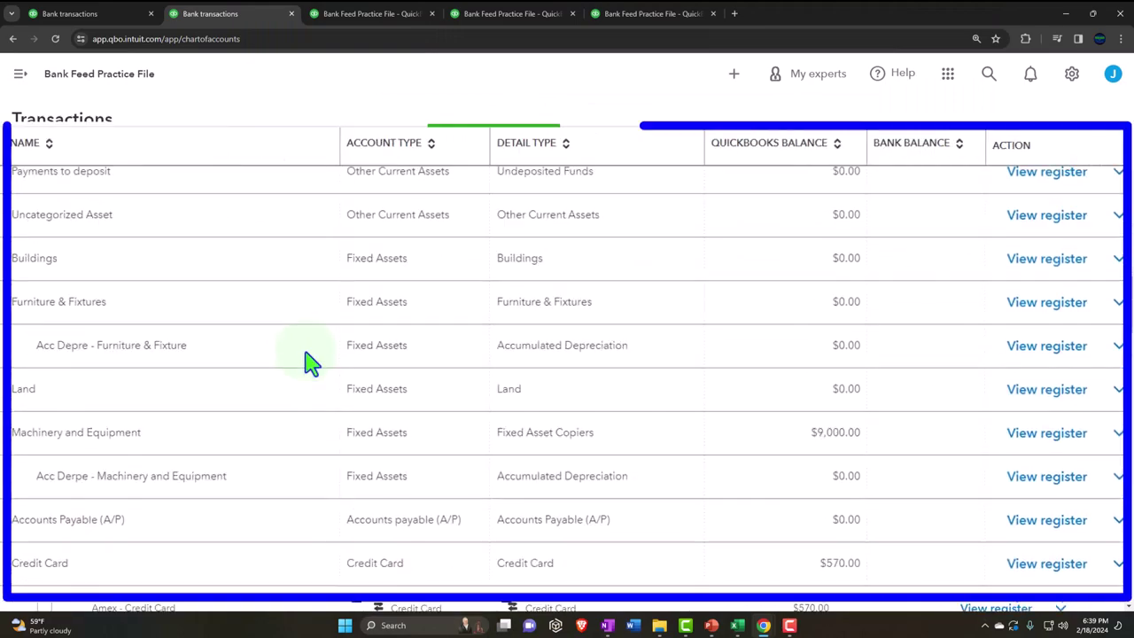
scroll(305, 361, down, 9)
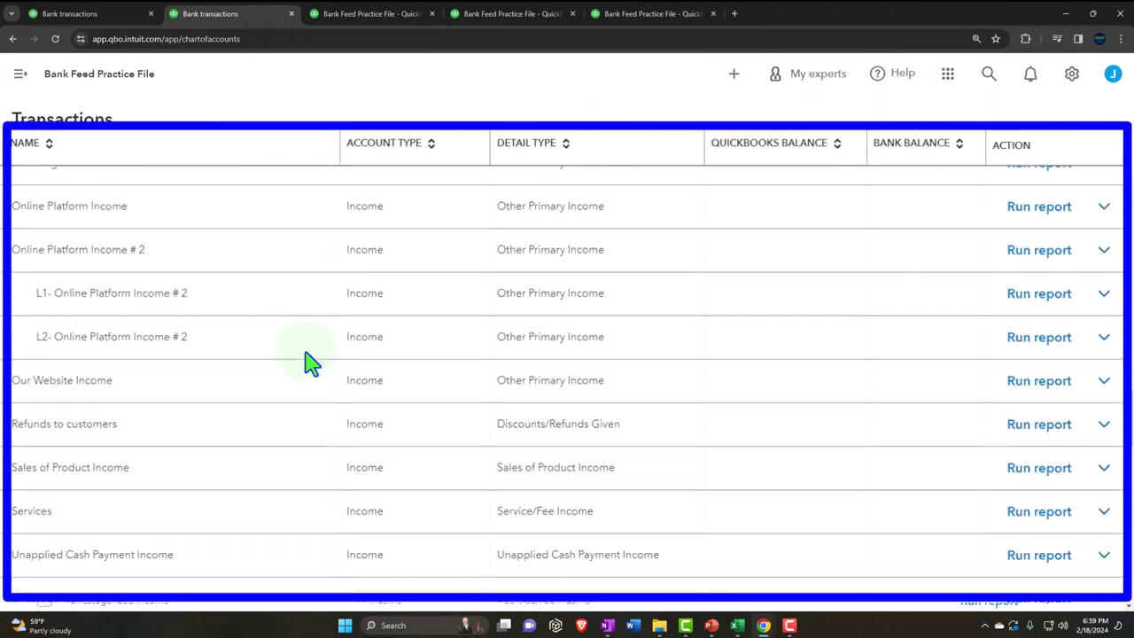
scroll(305, 361, down, 6)
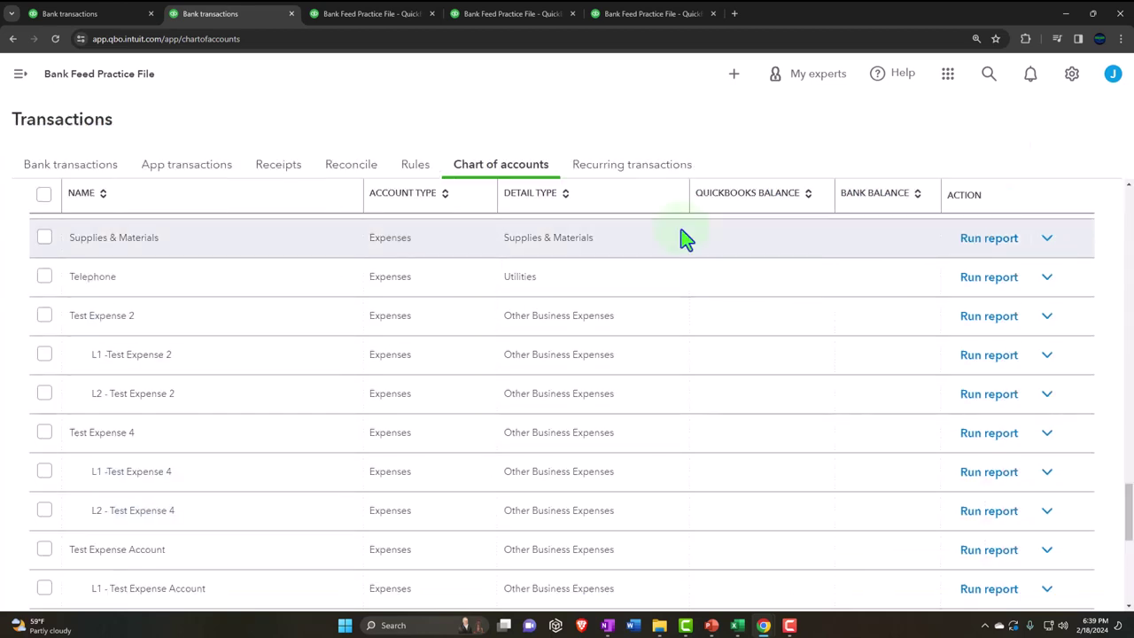
- Check the class and location tracking options under Categories in the advanced account settings, leaving the settings without saving
click(1070, 80)
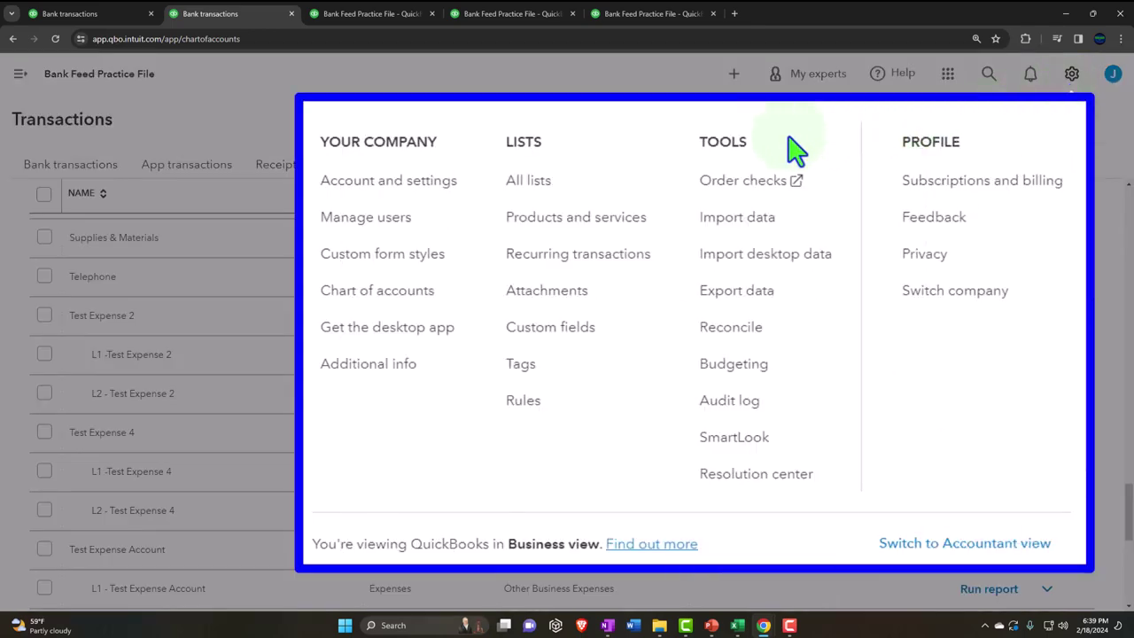
click(432, 191)
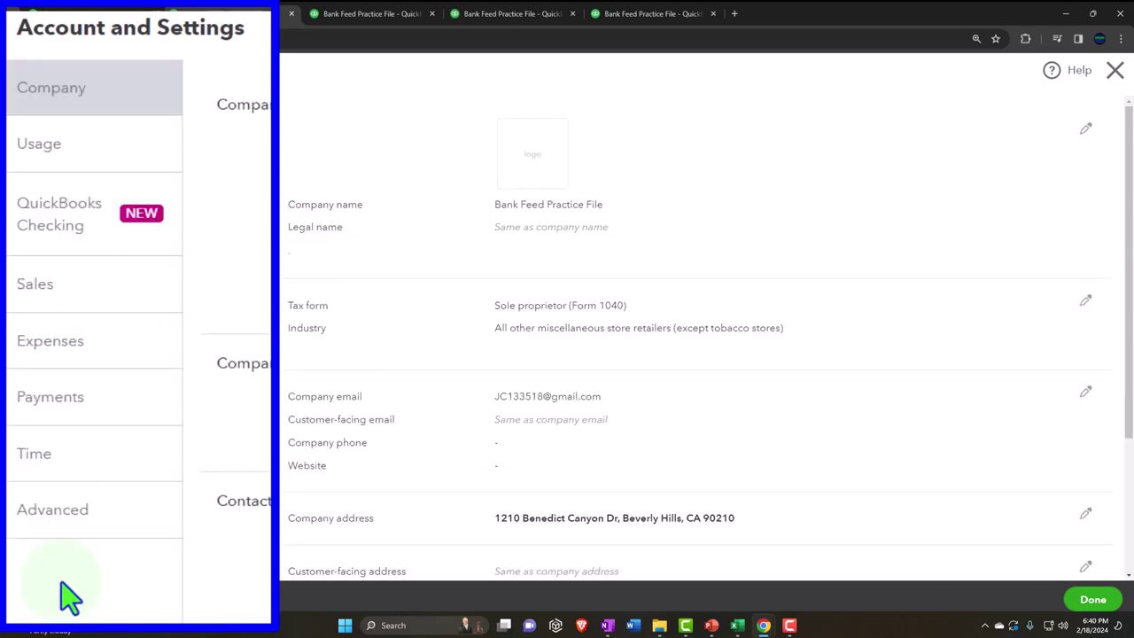
click(54, 522)
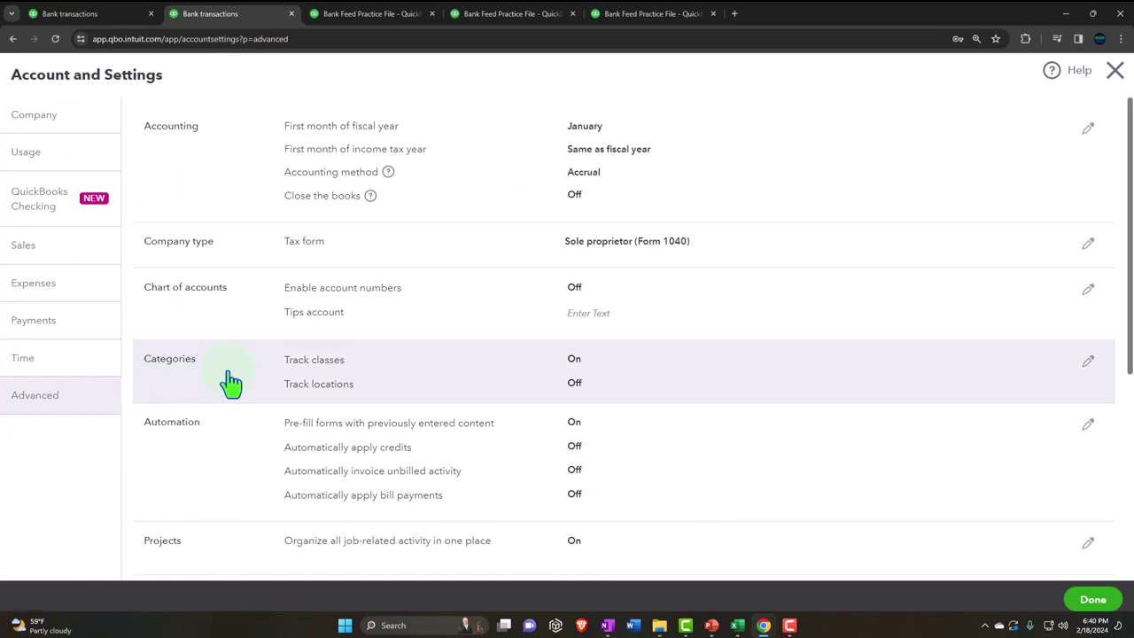
click(230, 380)
scroll(227, 380, down, 2)
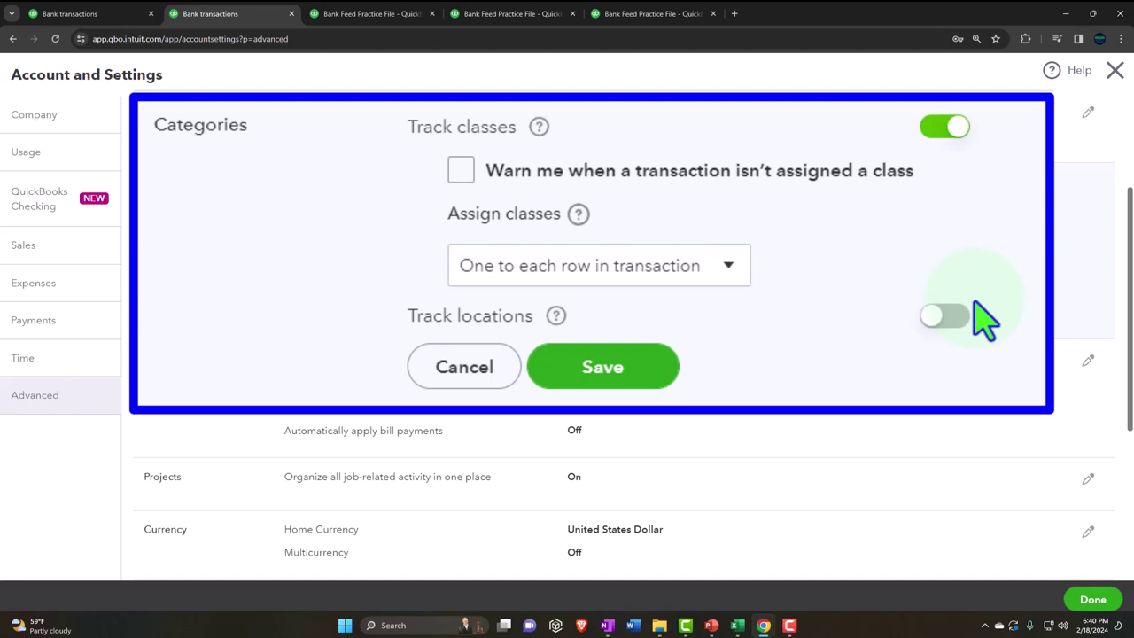
click(1113, 72)
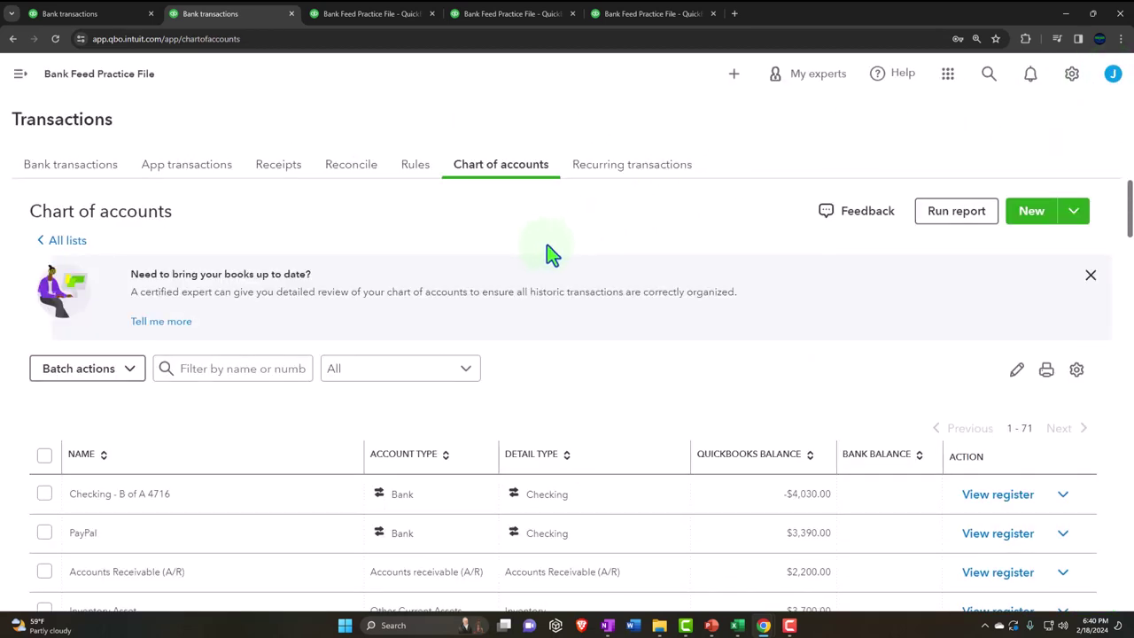
- Return to the bank transactions for review and filter them to Money out
click(82, 170)
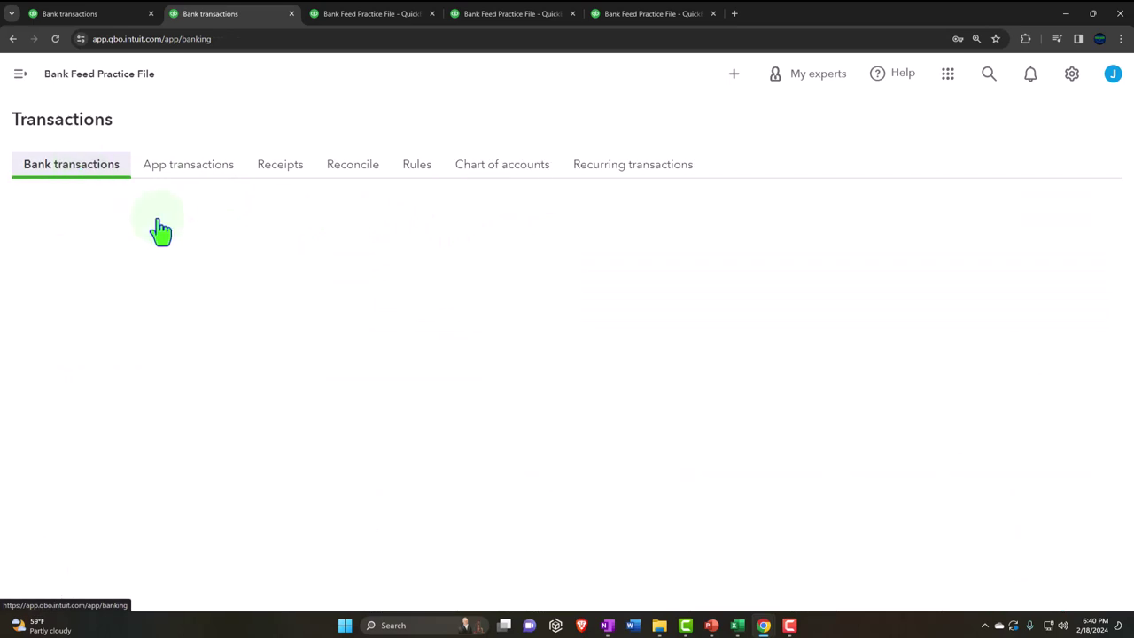
scroll(177, 270, down, 2)
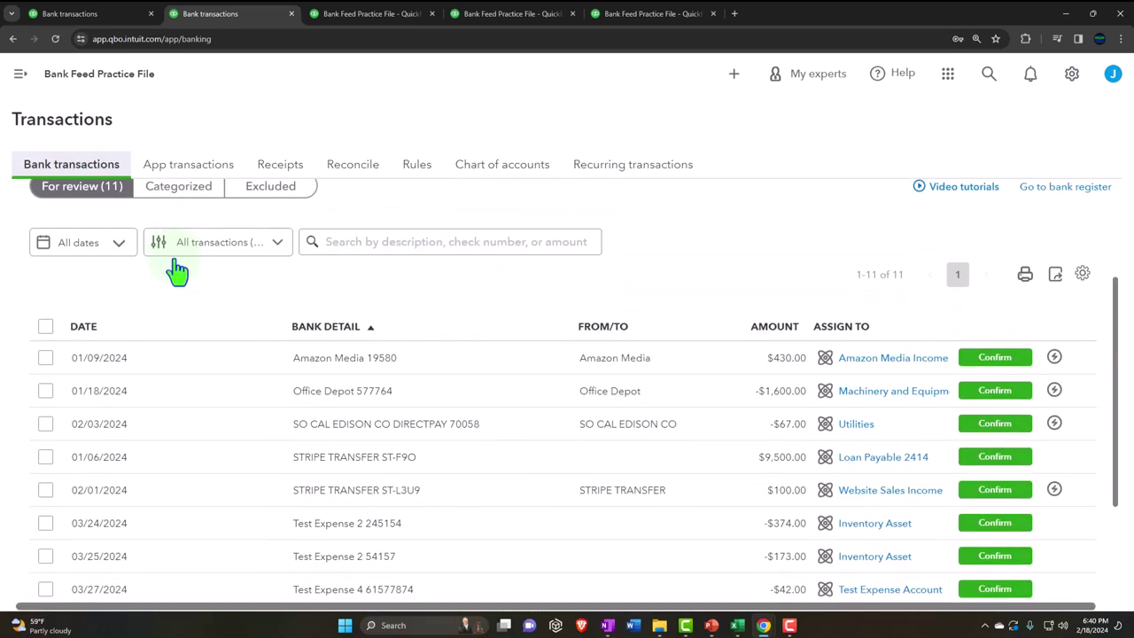
click(246, 251)
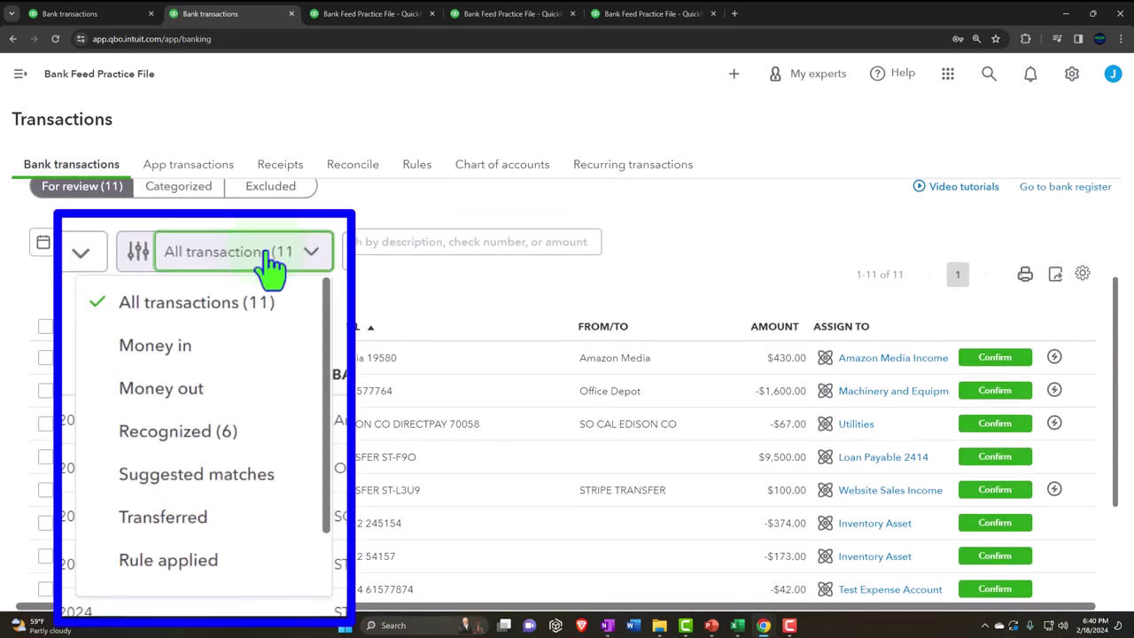
click(236, 392)
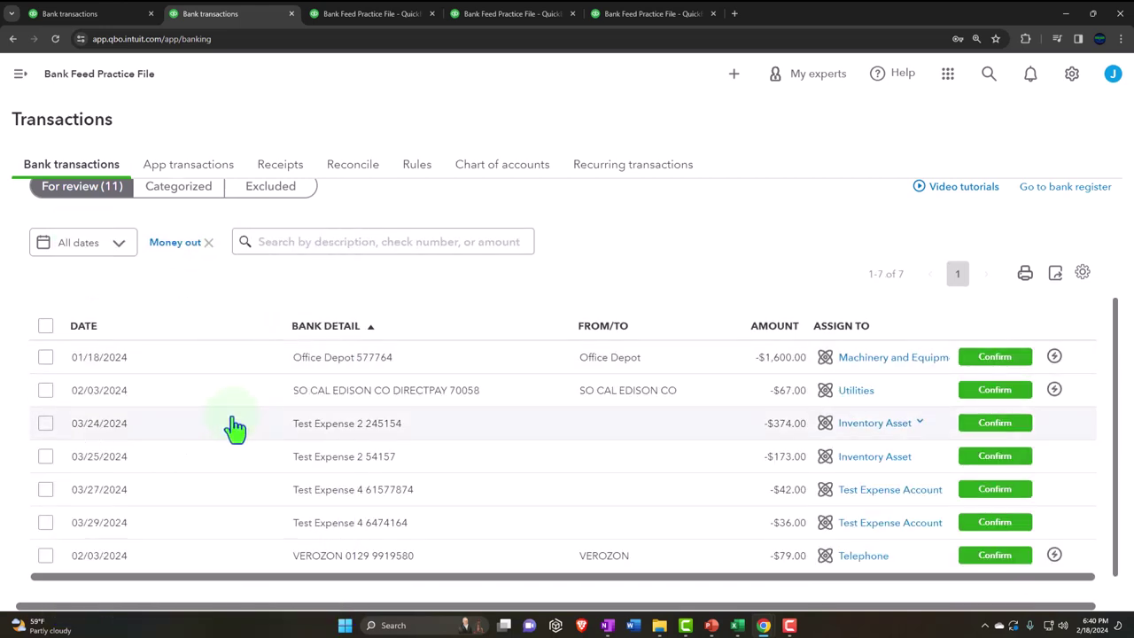
- Open the 03/24/2024 transaction Test Expense 2 245154 and set its vendor to Test Expense 2 and its category to L1 -Test Expense 2
click(235, 428)
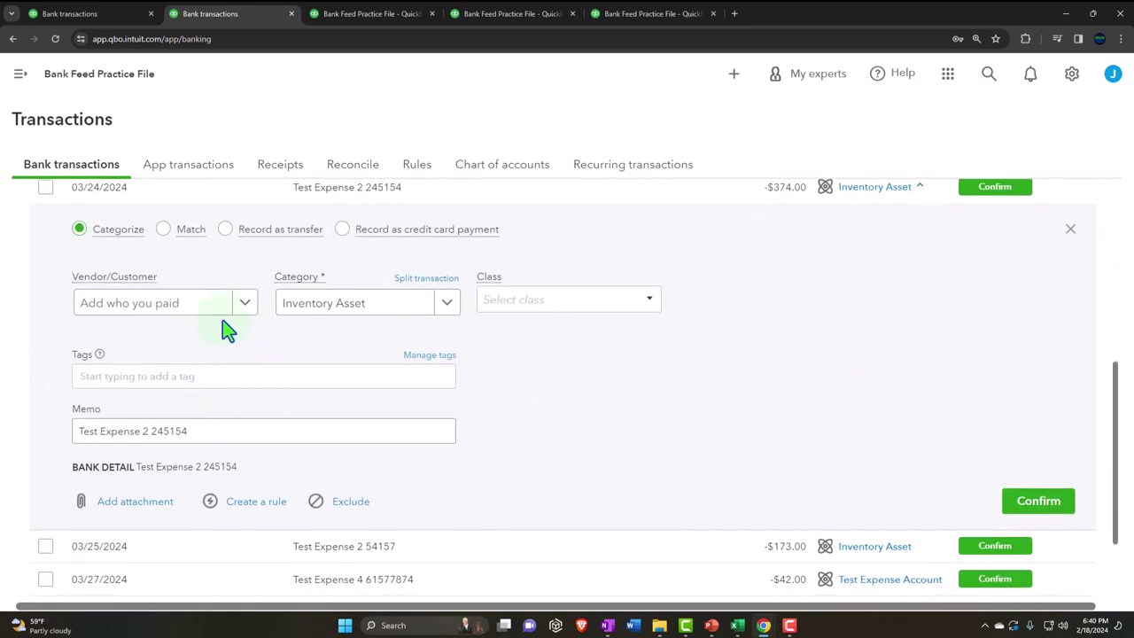
click(246, 302)
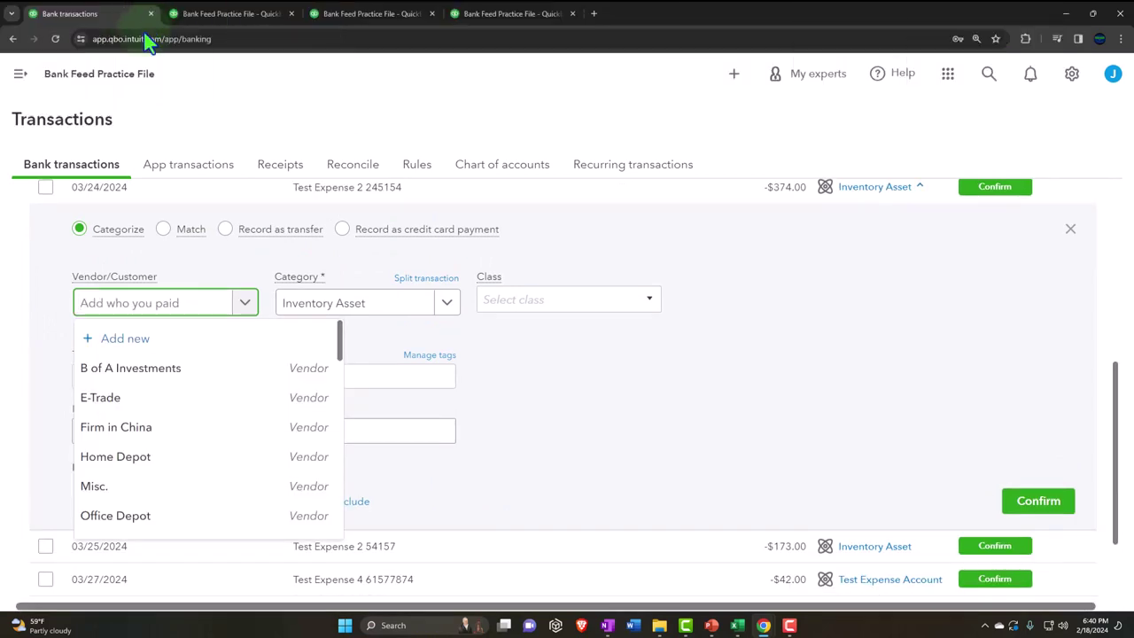
click(39, 303)
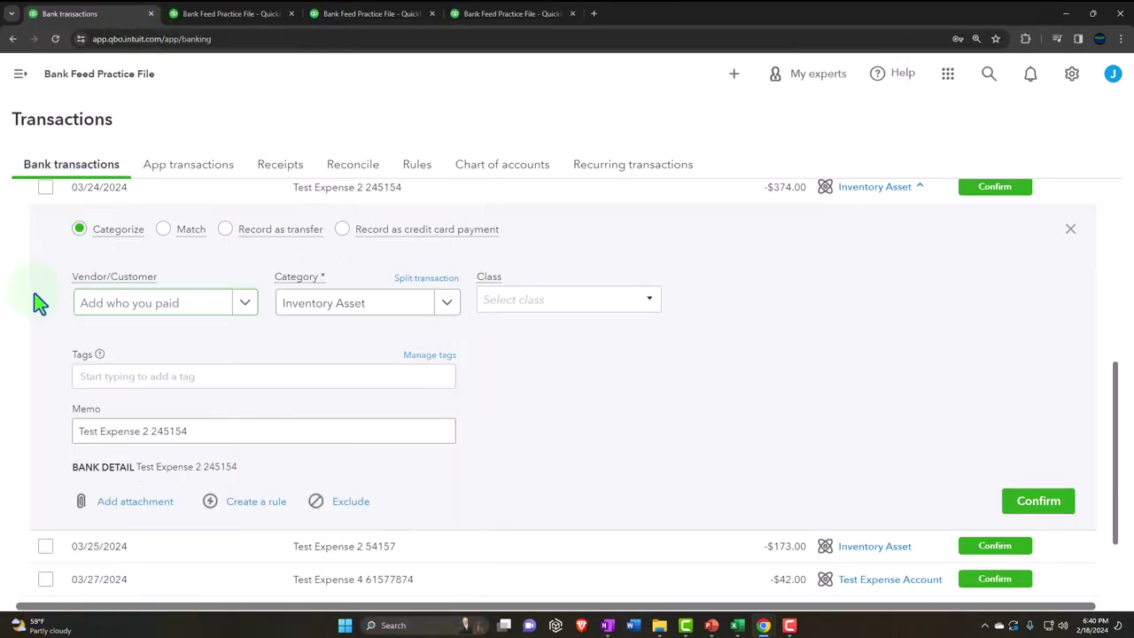
click(120, 306)
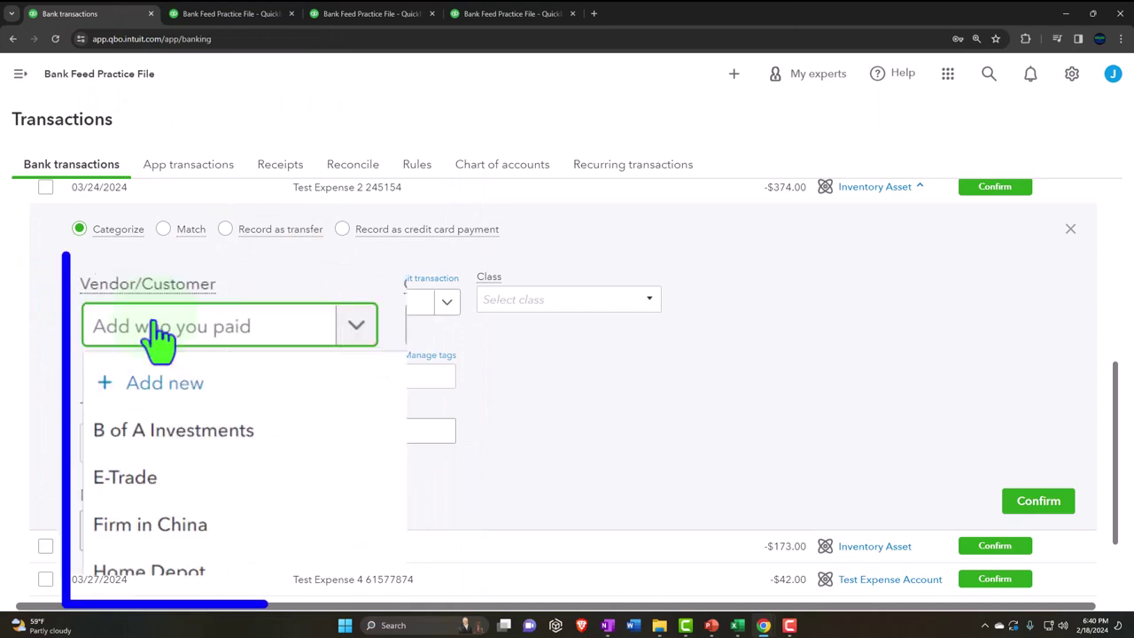
text(test)
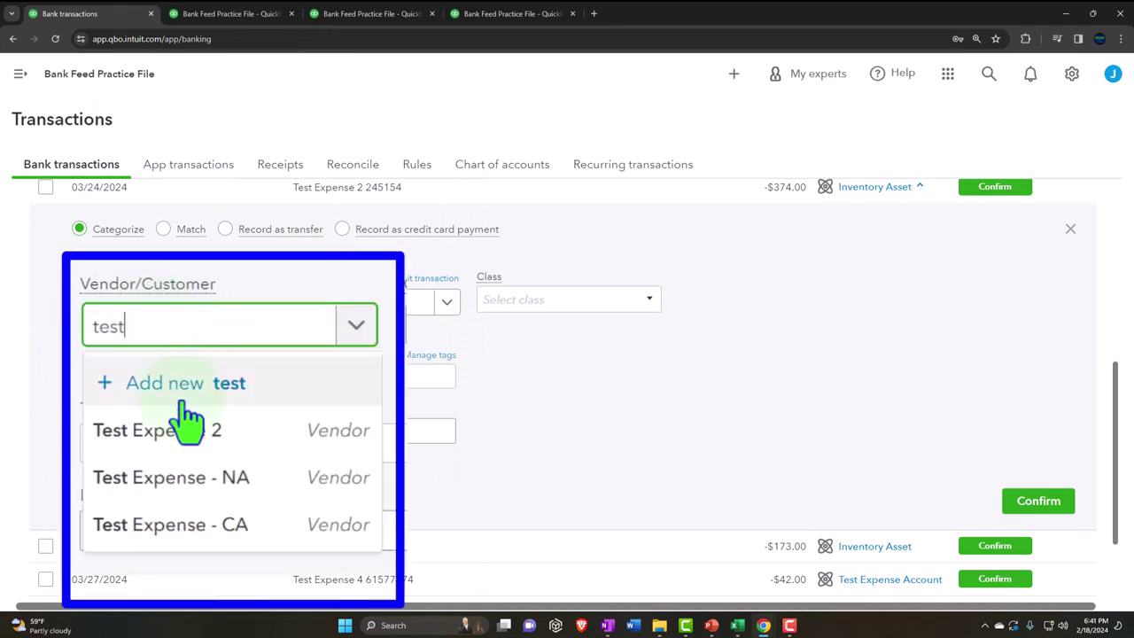
click(160, 433)
key(Tab)
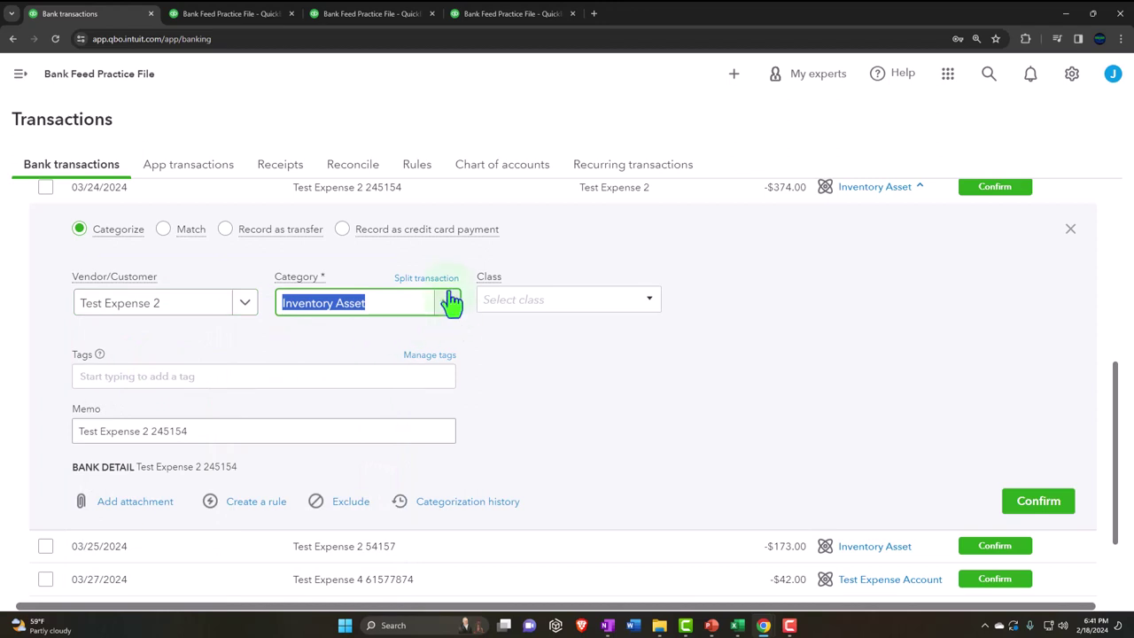
text(test)
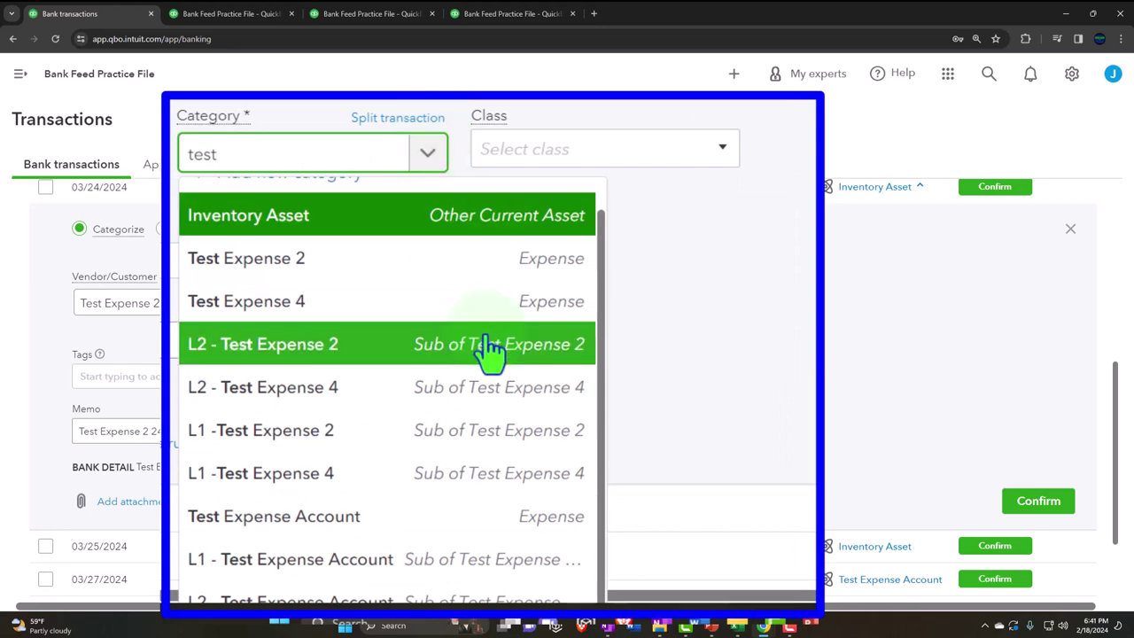
click(388, 434)
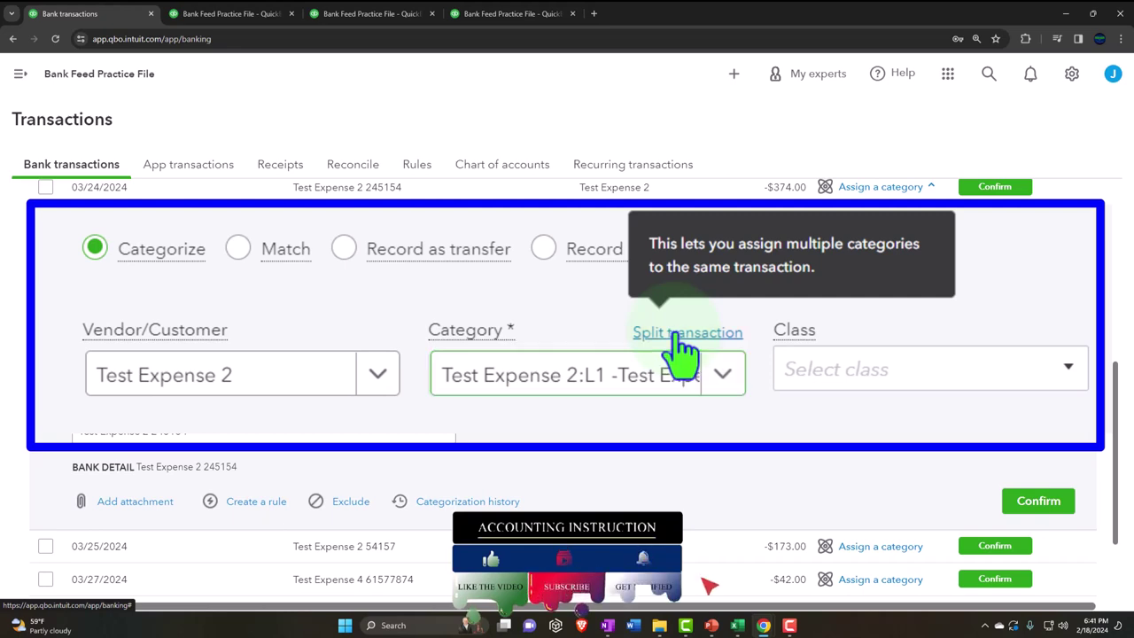
- Start splitting the transaction and assign class L1 to the first split line
click(423, 282)
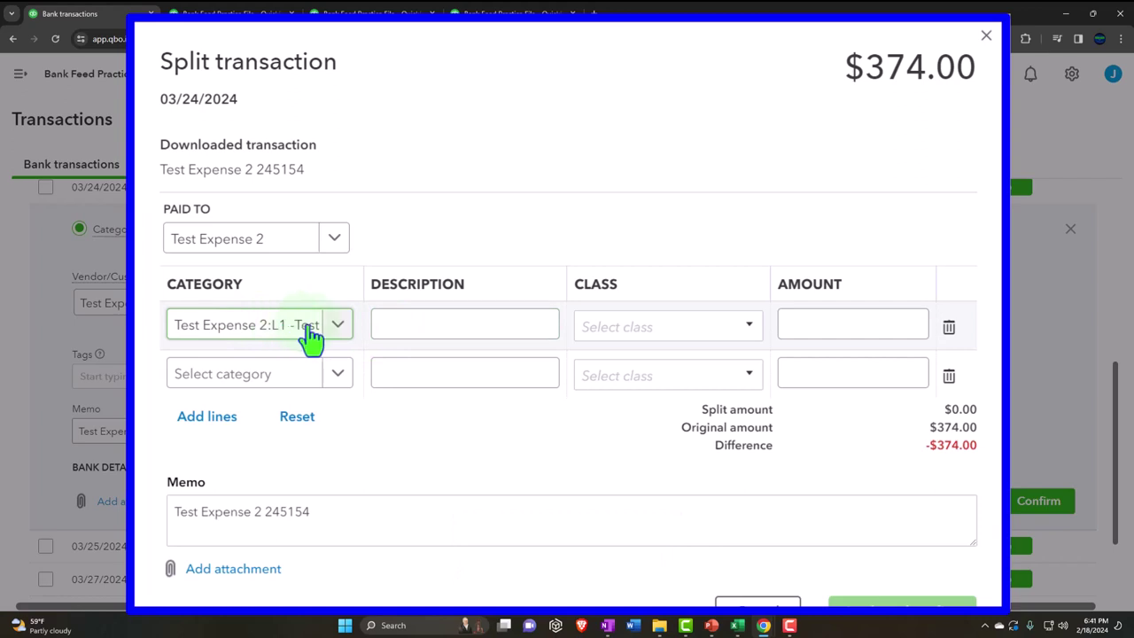
click(410, 324)
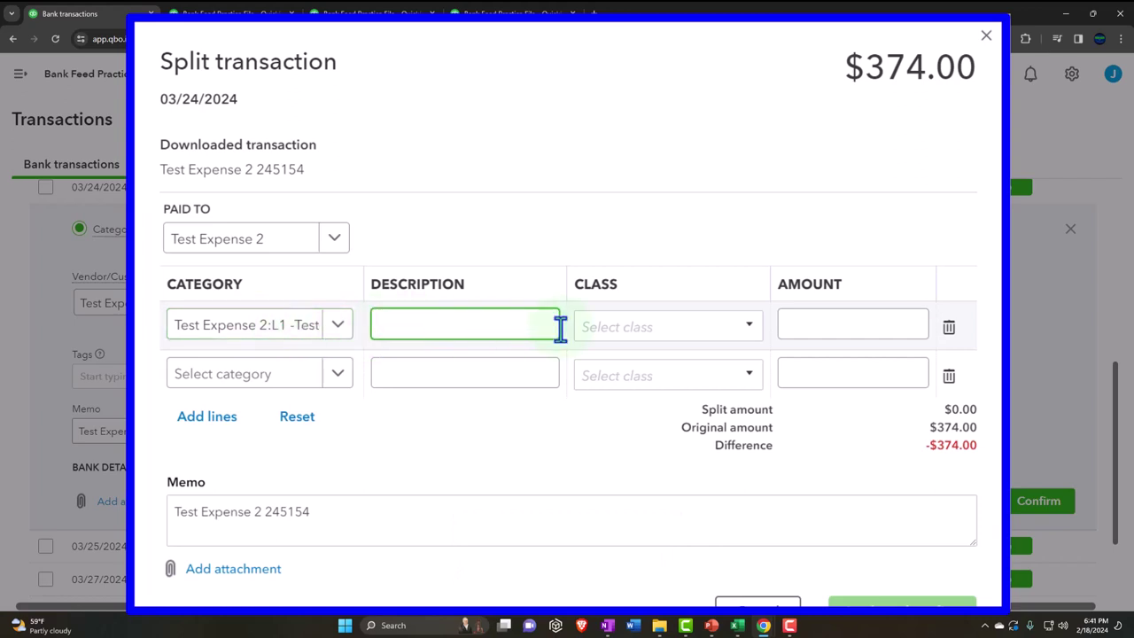
click(735, 326)
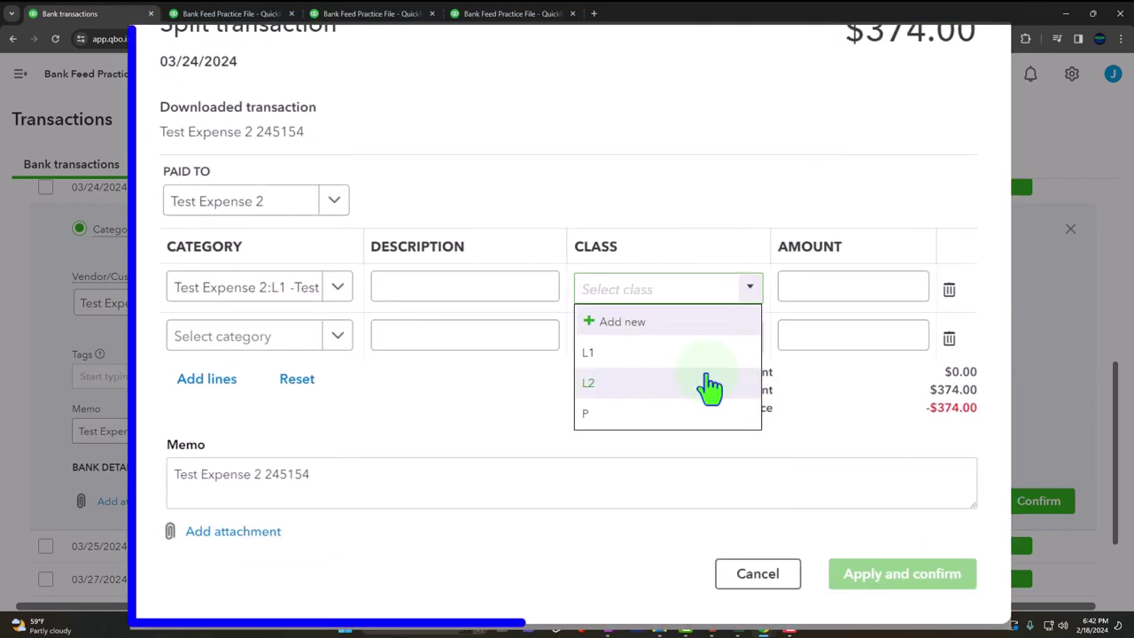
click(647, 356)
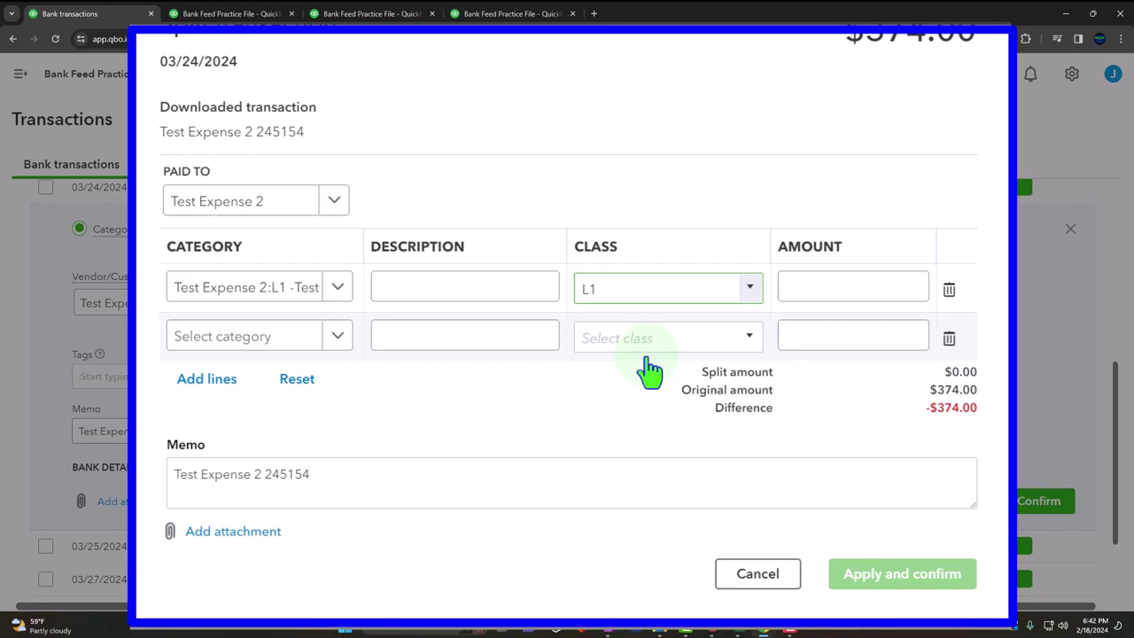
scroll(649, 372, up, 2)
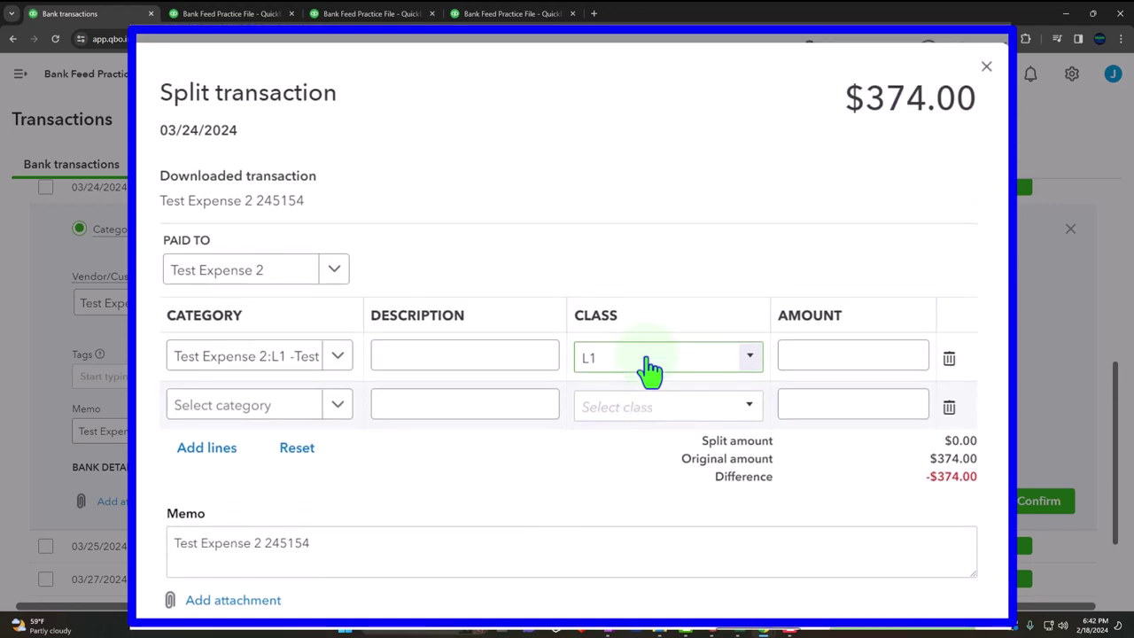
- Open the Windows calculator and work out 60% of the transaction amount by multiplying 374 by .6
click(826, 358)
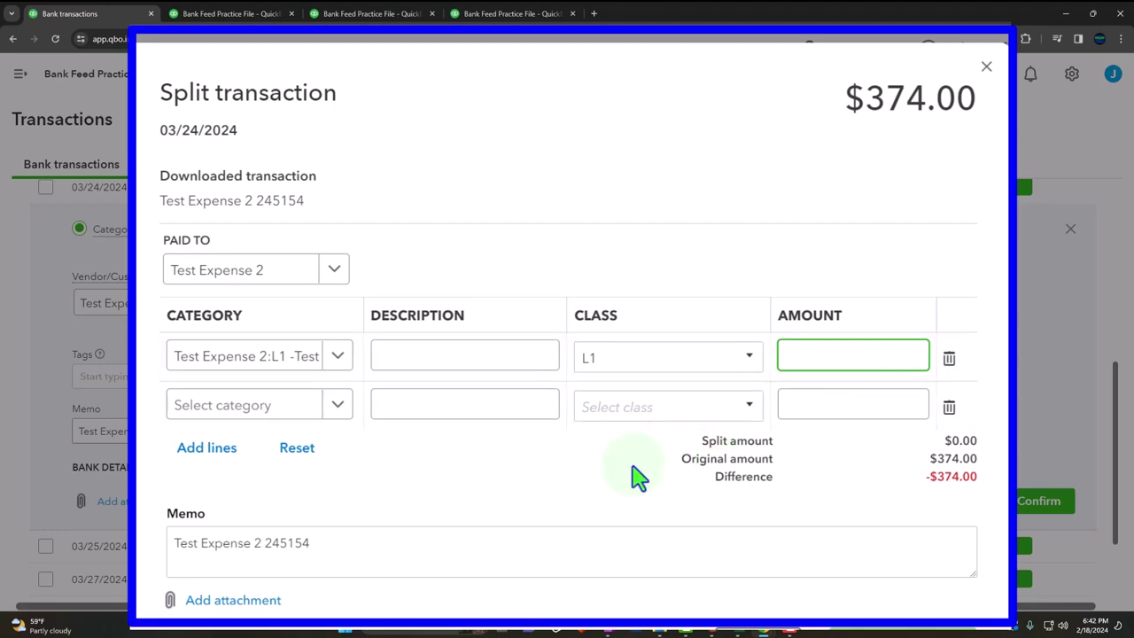
click(390, 625)
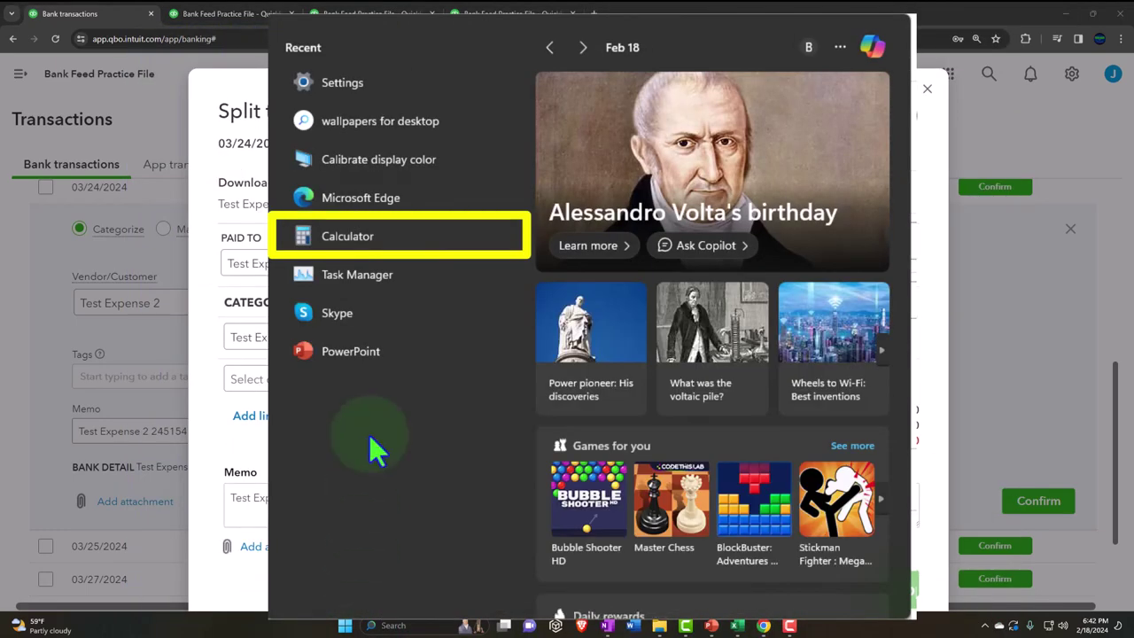
click(333, 246)
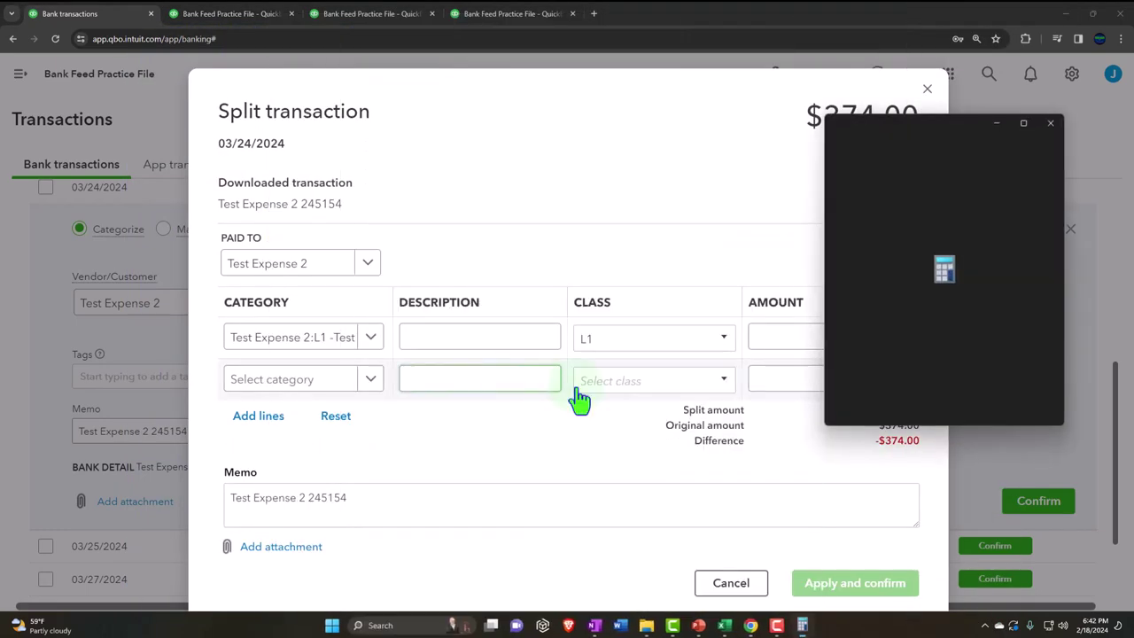
click(915, 145)
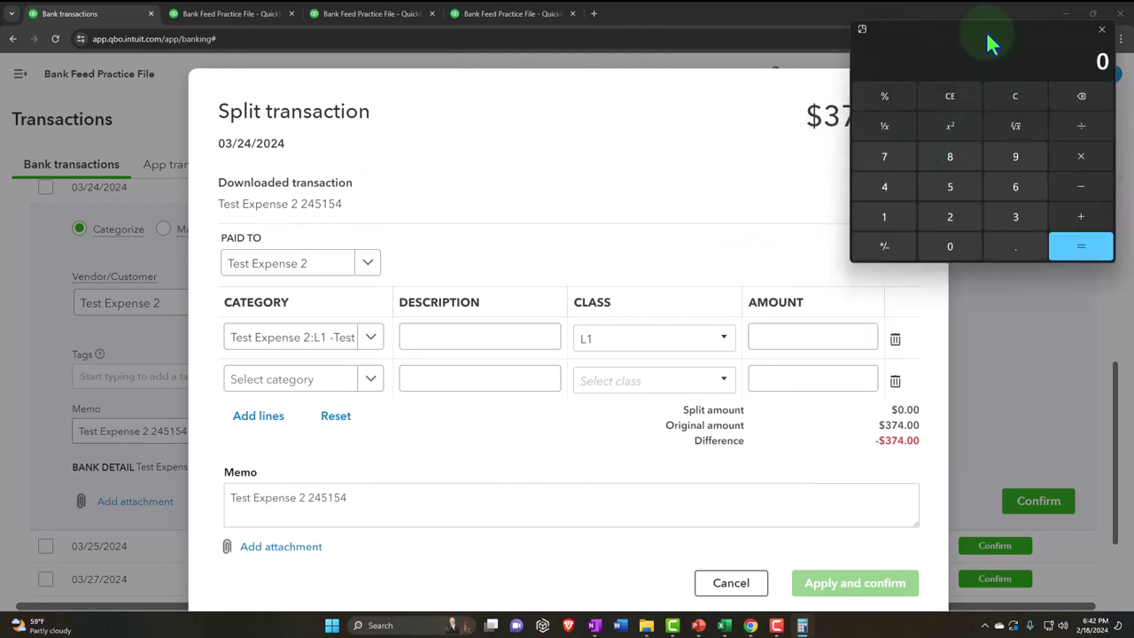
drag(986, 40, 1011, 142)
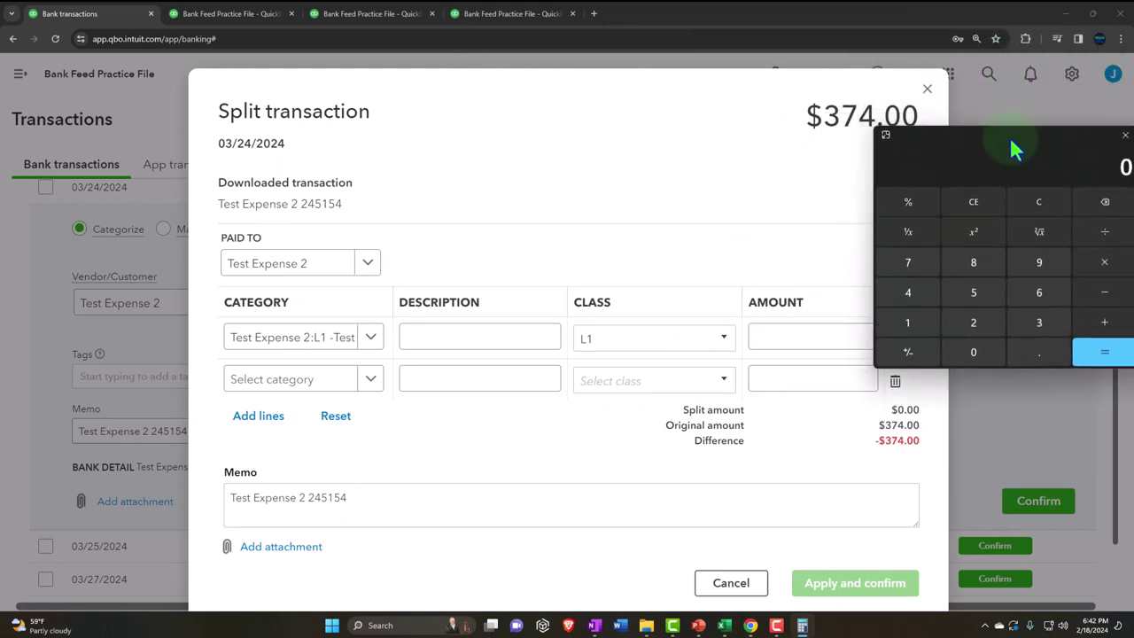
text(374)
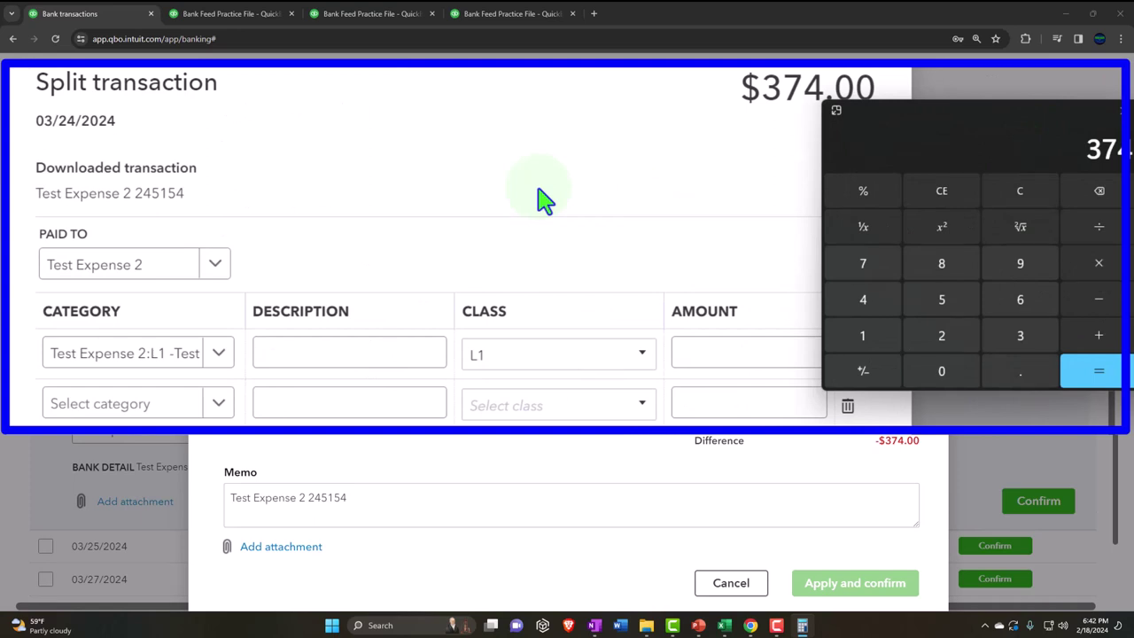
text(*.6)
key(Return)
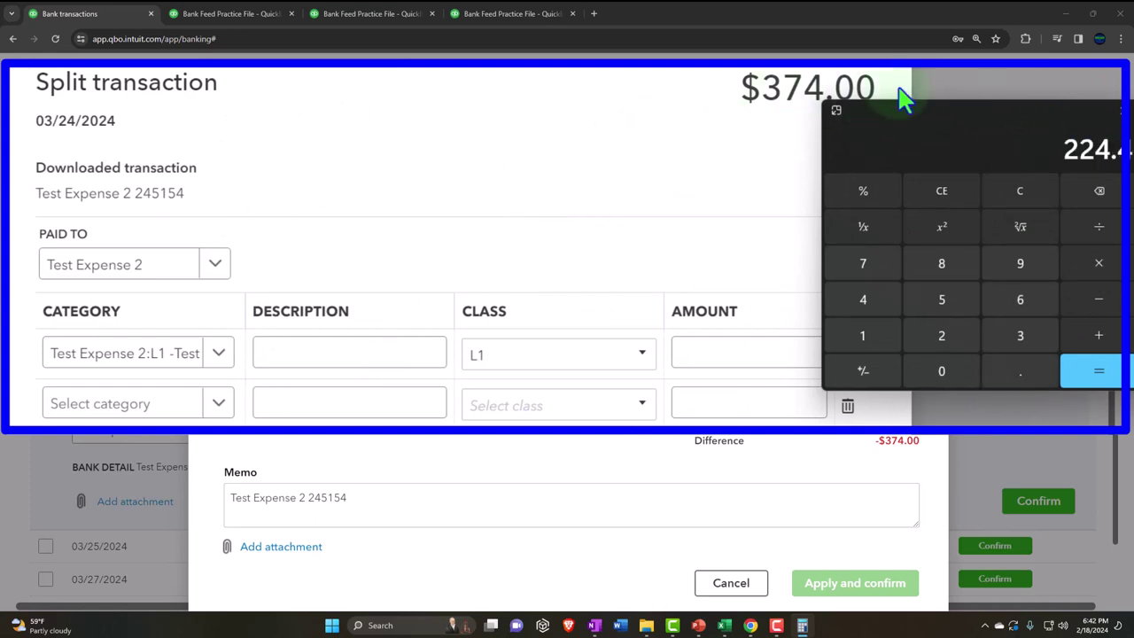
- Rearrange the calculator so the split amounts are accessible, and set the first split line's amount to 224.40
drag(817, 143, 848, 144)
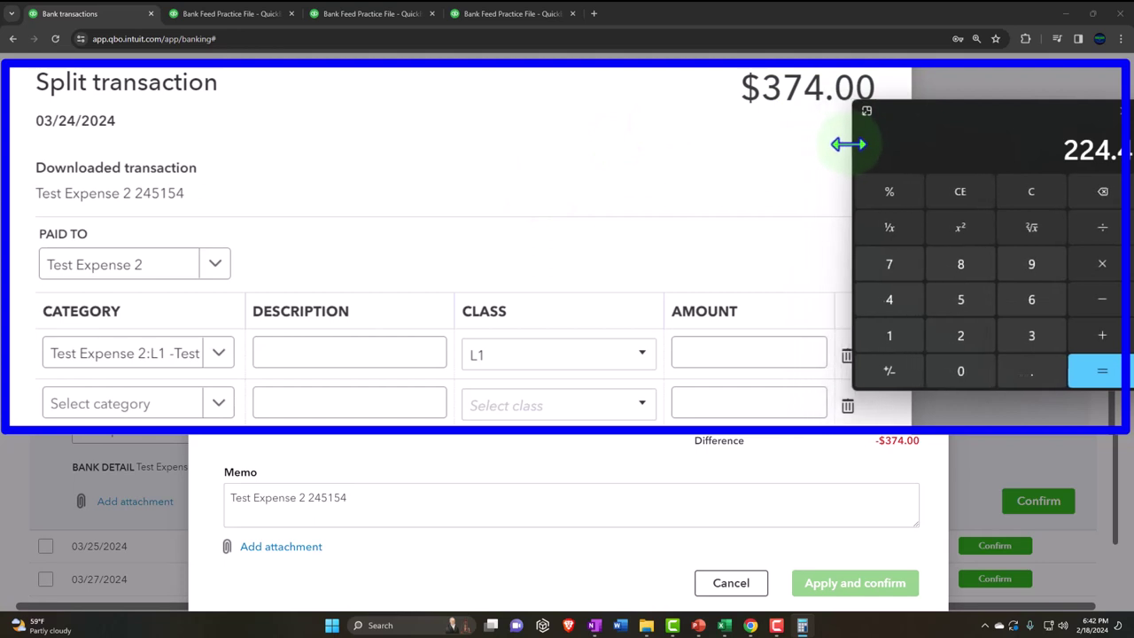
drag(986, 119, 972, 102)
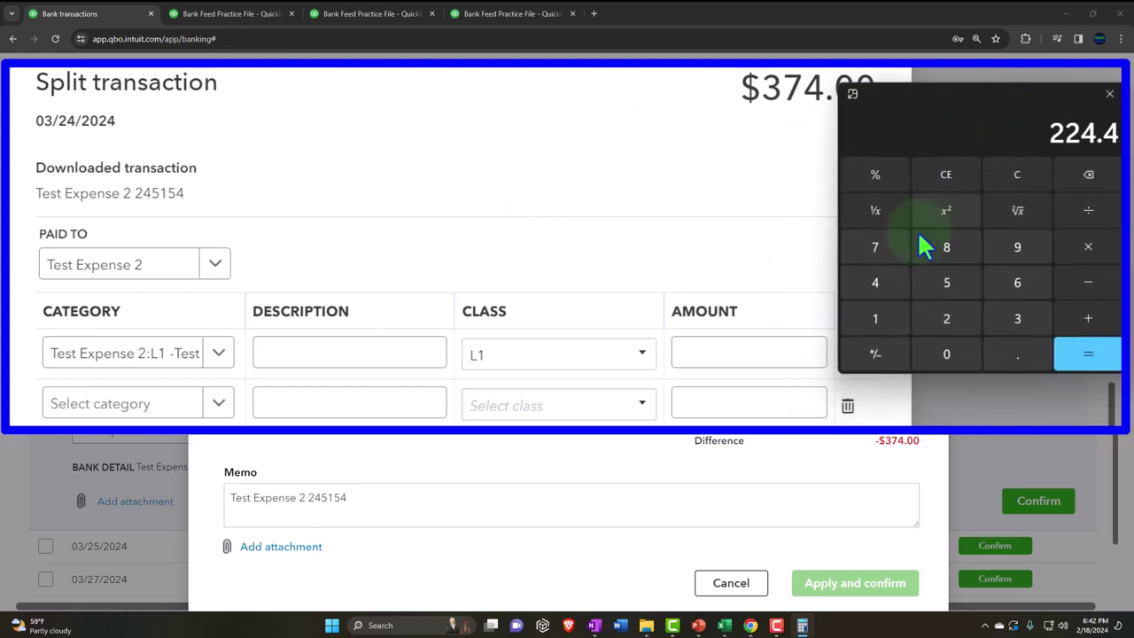
click(788, 348)
text(224.4)
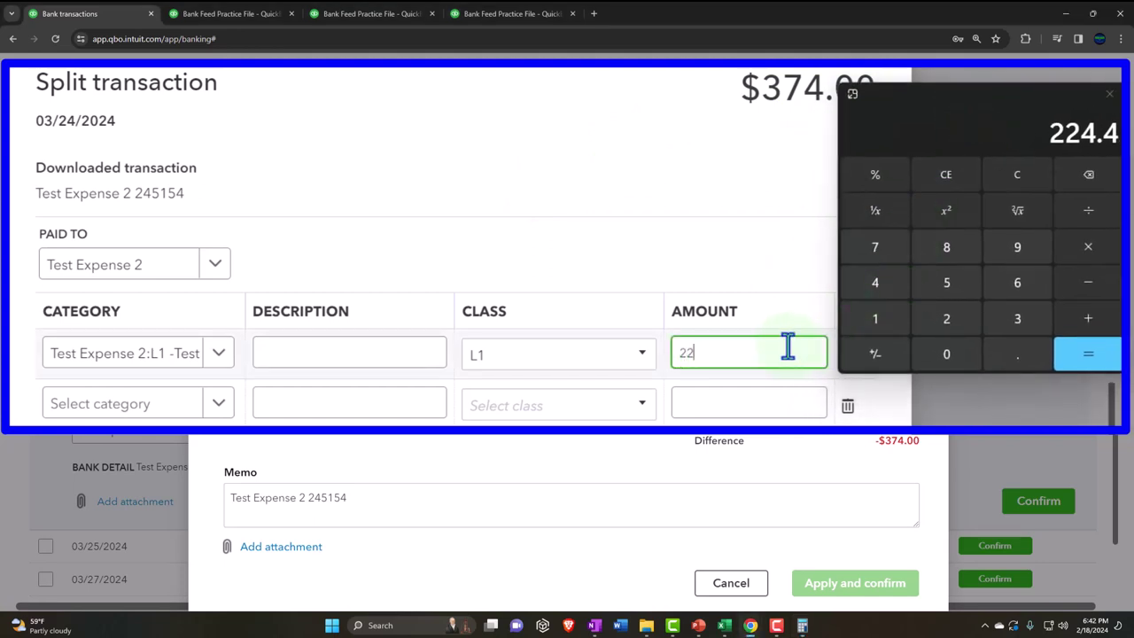
key(Tab)
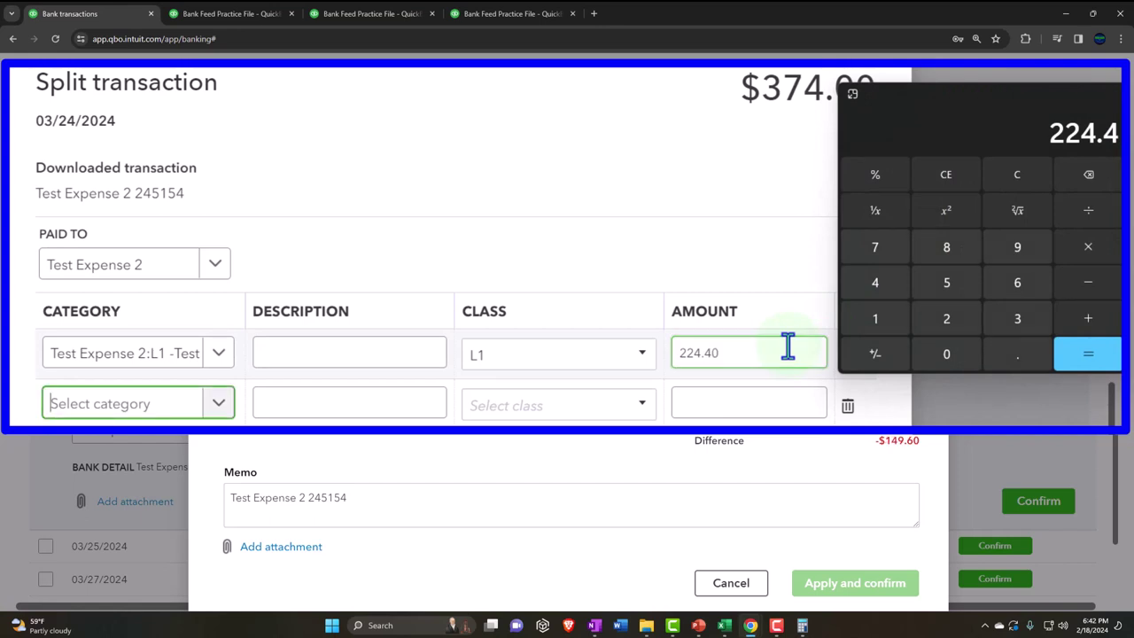
- Fill in the second split line with category L2 - Test Expense 2, class L2 and amount 149.60
text(test)
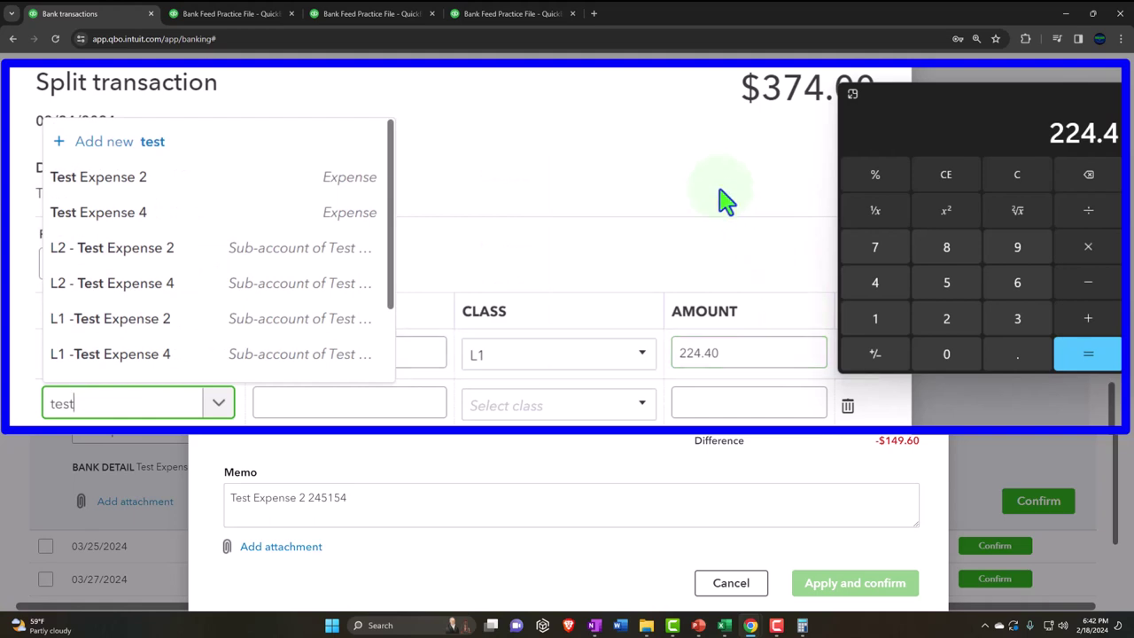
click(152, 264)
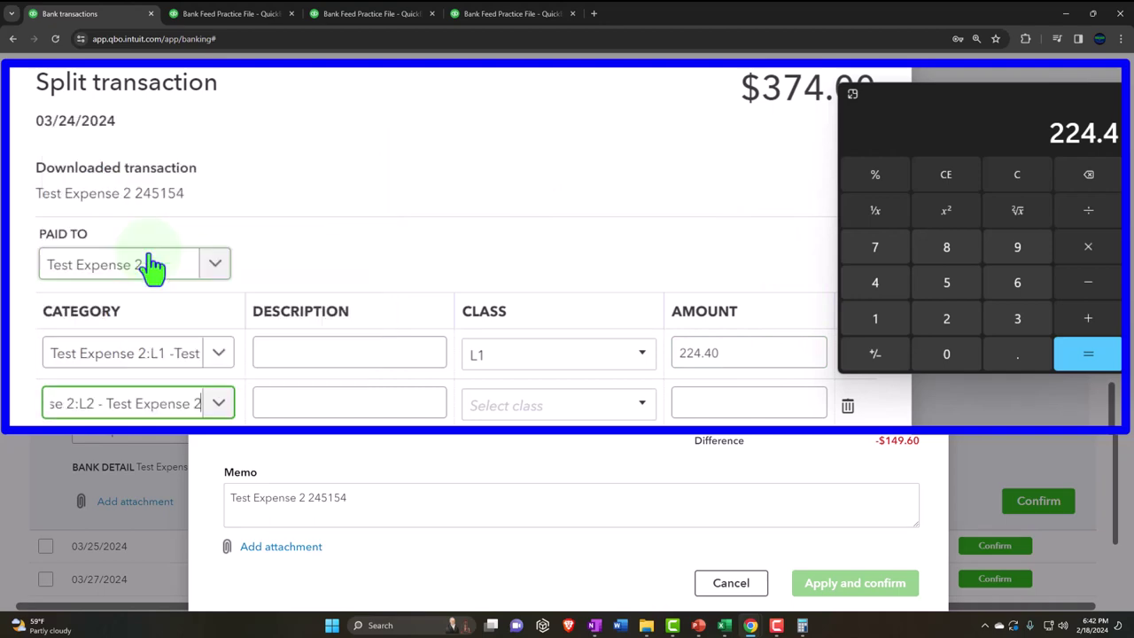
key(Tab)
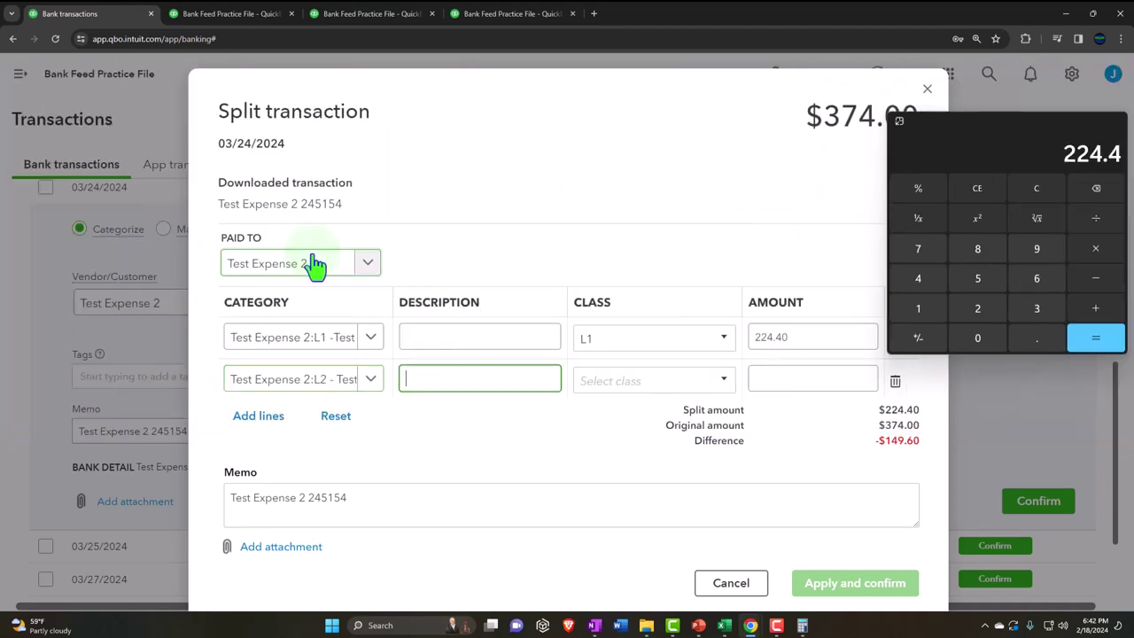
key(Tab)
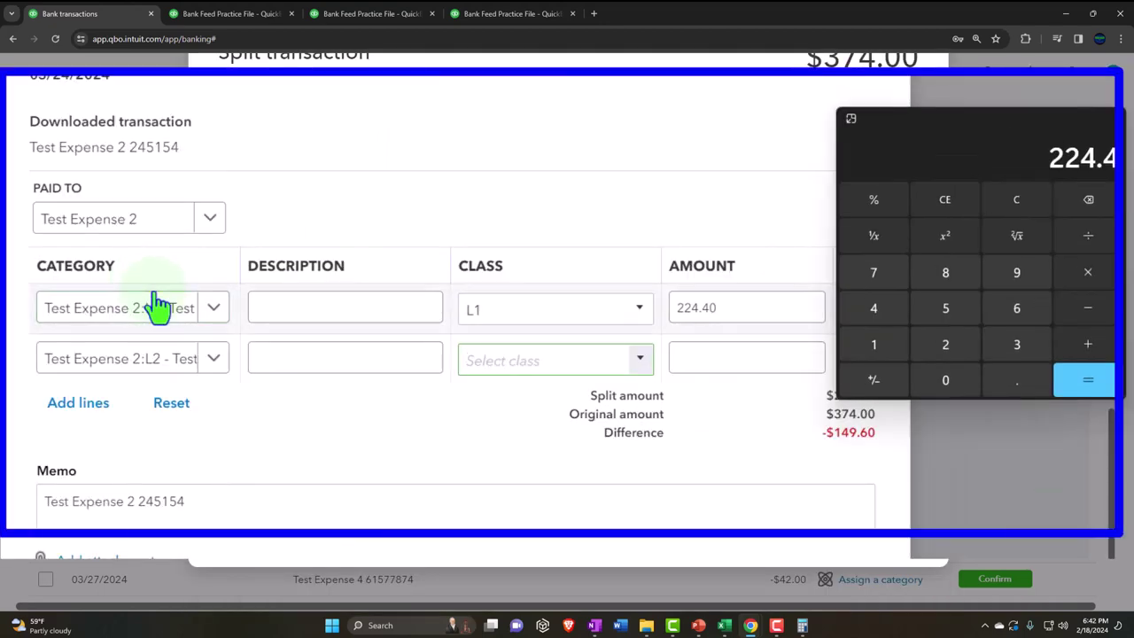
text(l)
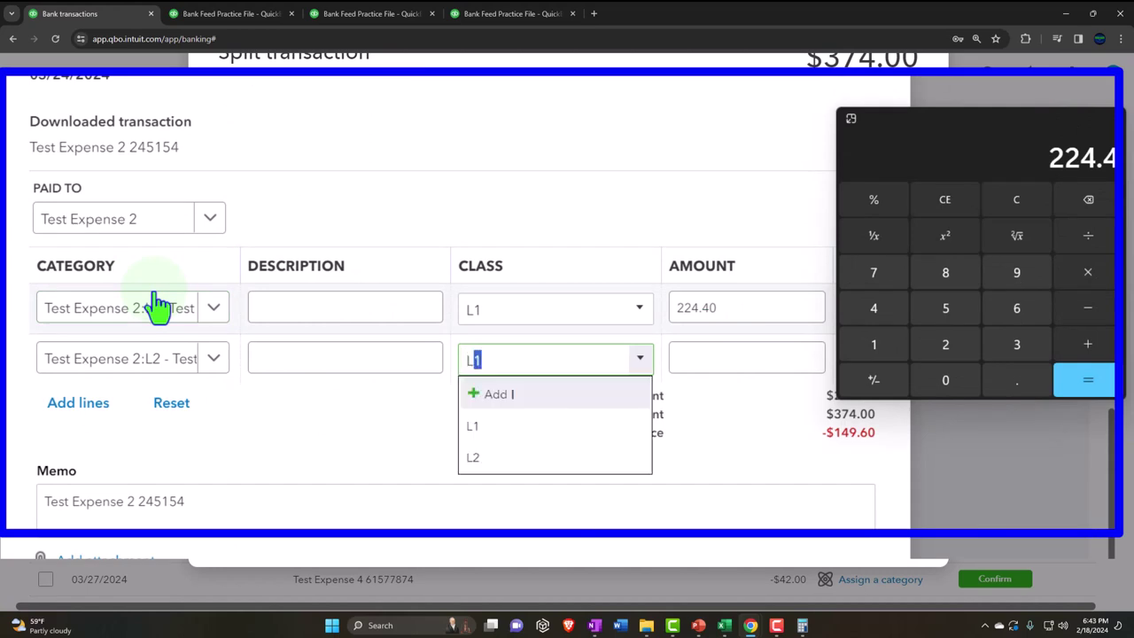
key(Down)
key(Down)
key(Tab)
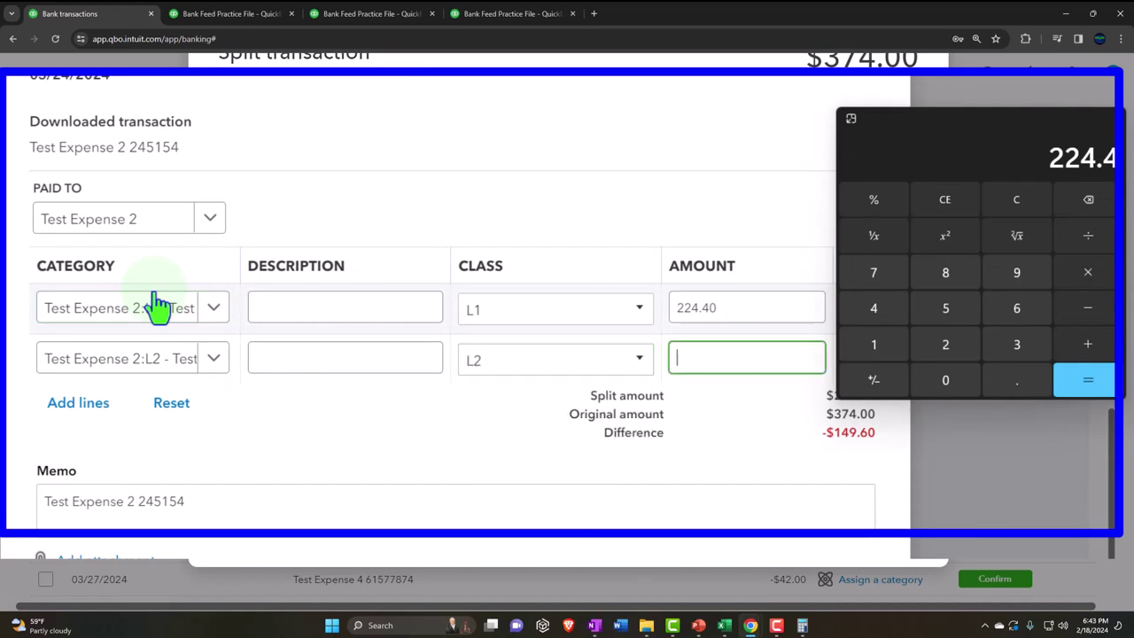
scroll(183, 380, up, 1)
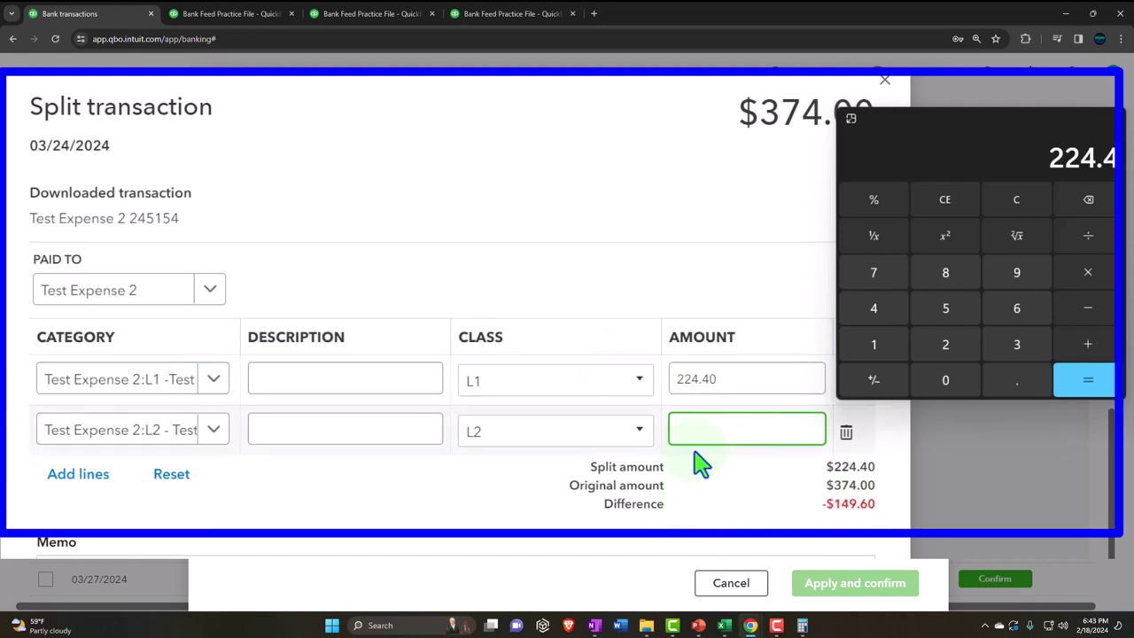
text(149.60)
click(700, 460)
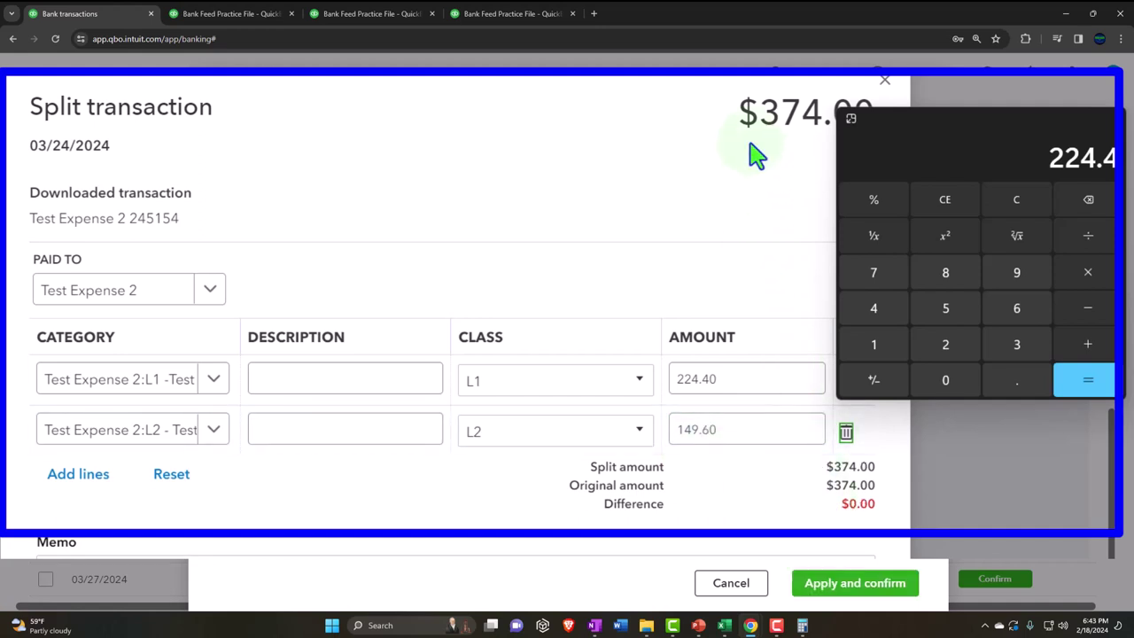
- Close the calculator, then apply and confirm the split of the Test Expense 2 transaction
drag(1005, 124, 1008, 139)
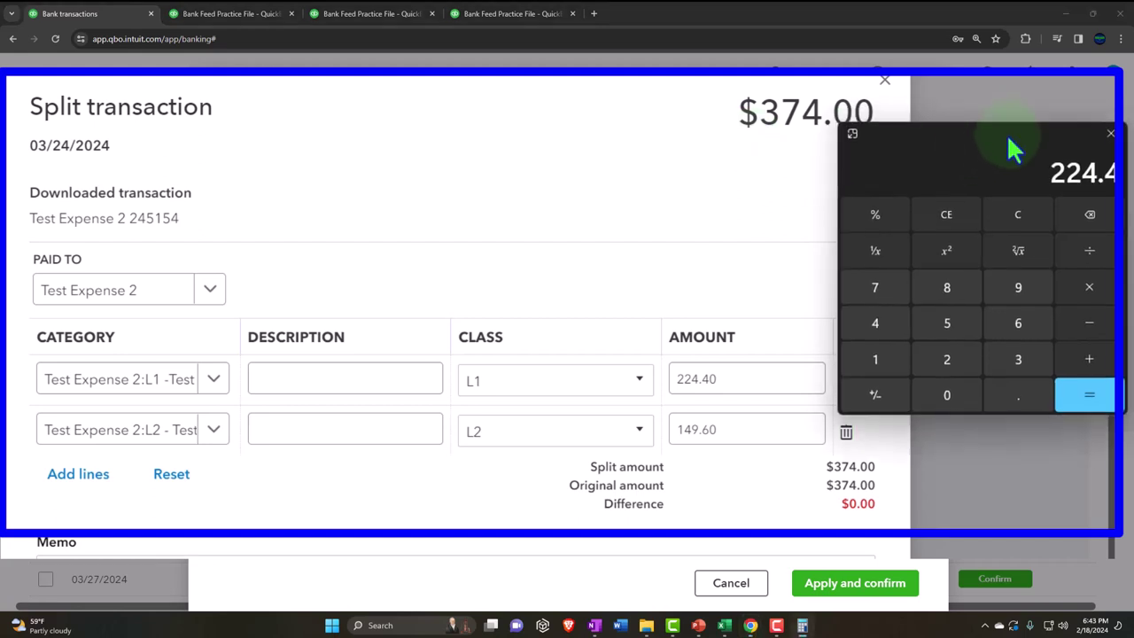
click(751, 376)
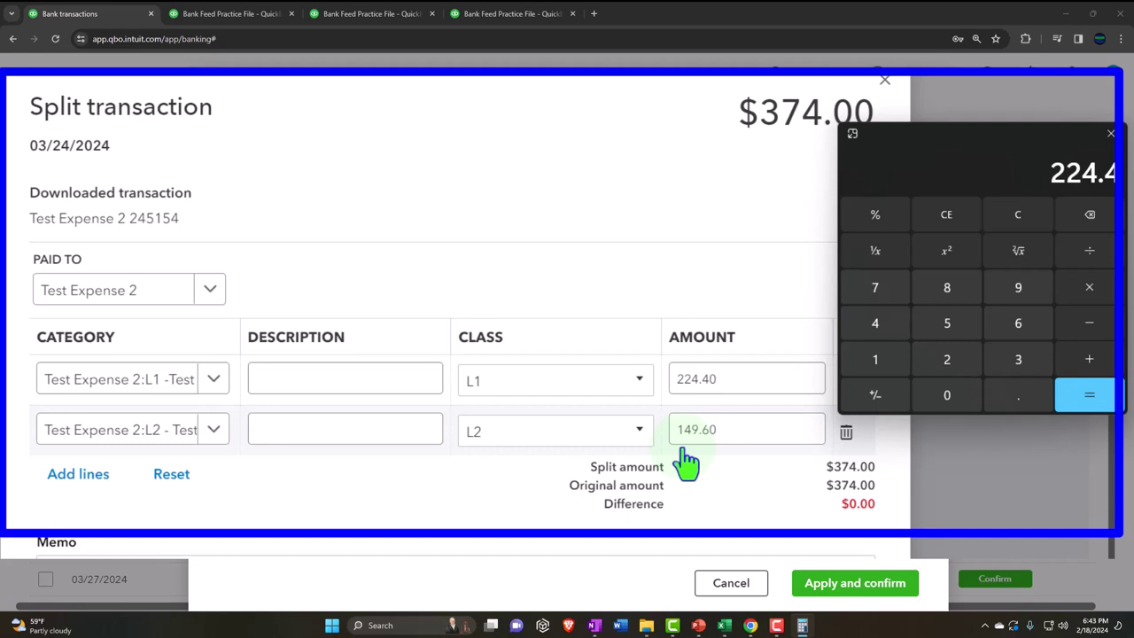
click(1110, 133)
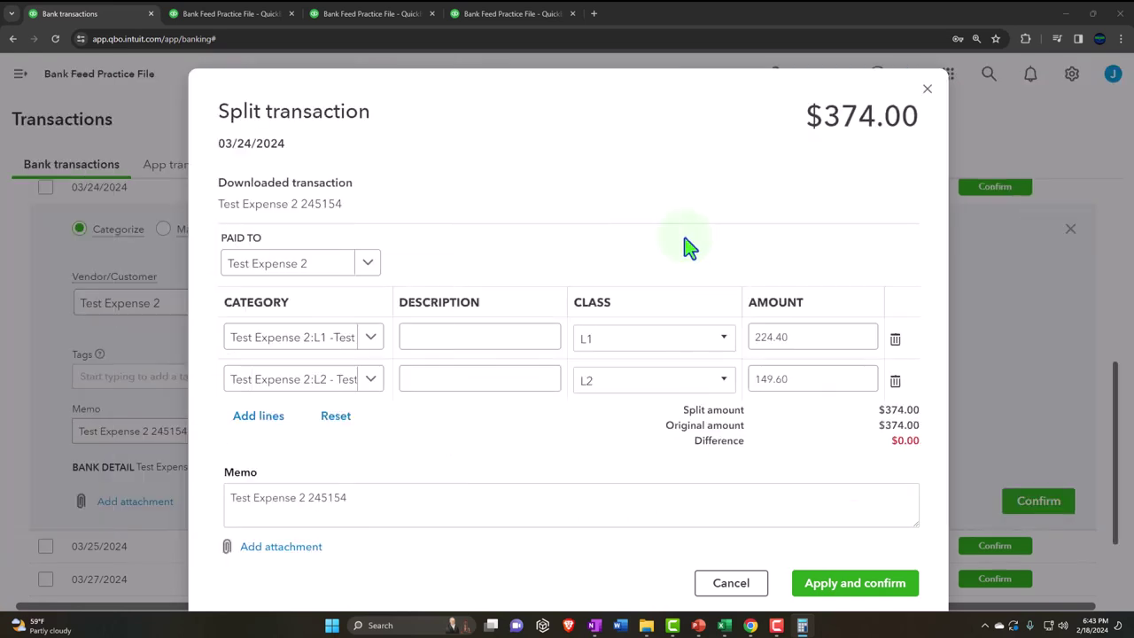
scroll(683, 245, down, 1)
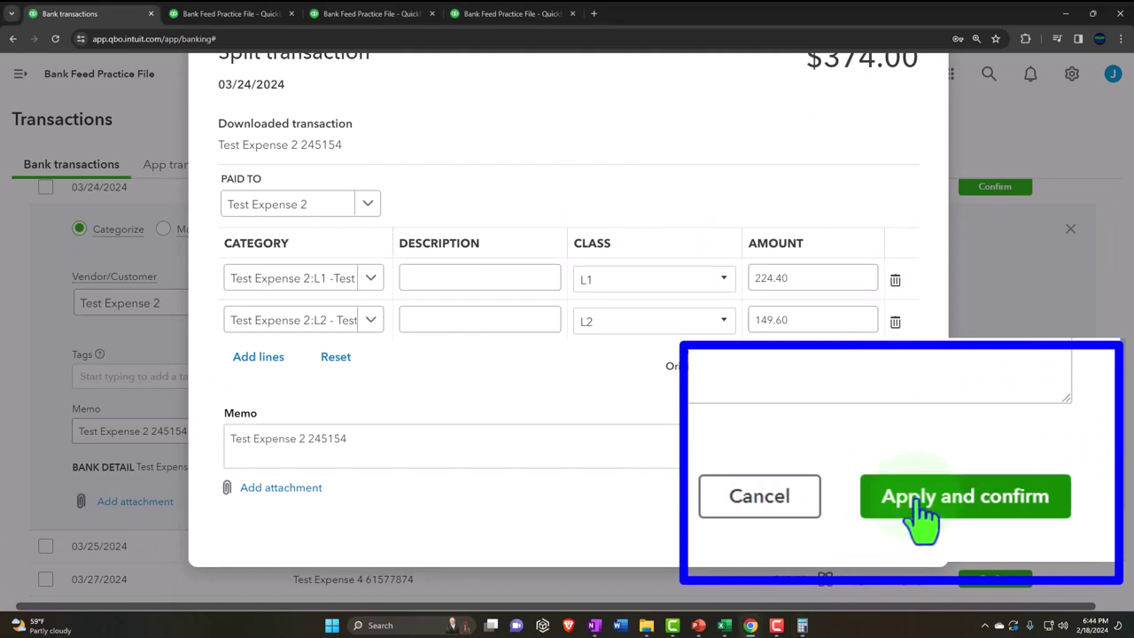
click(821, 527)
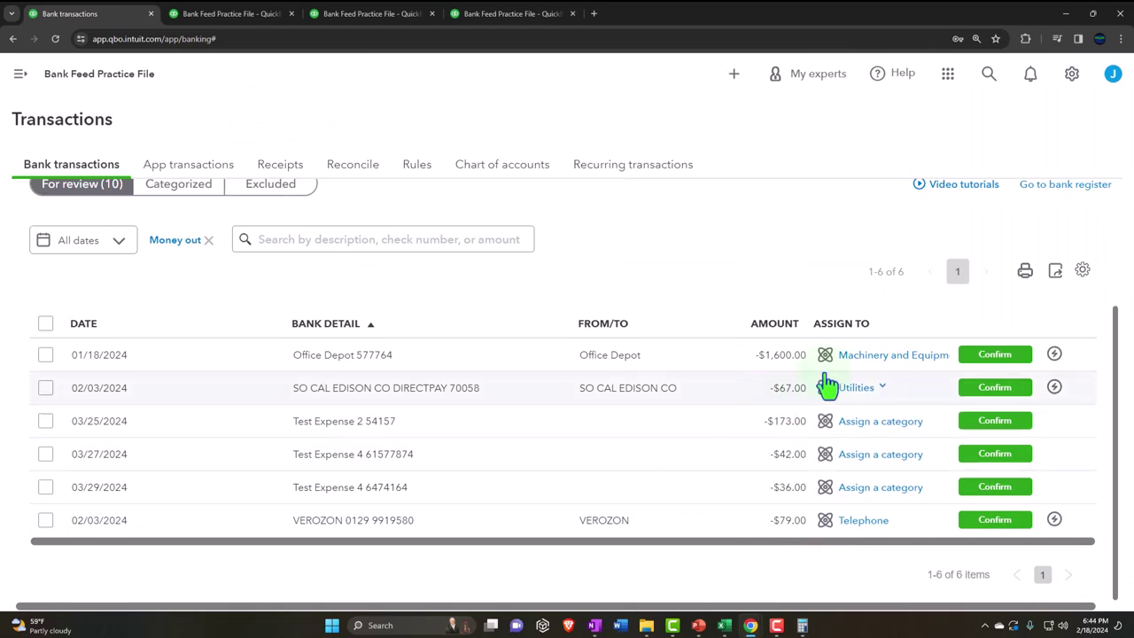
- Switch to the Profit and Loss report and check the Test Expense 2 sub-accounts under Expenses
click(358, 14)
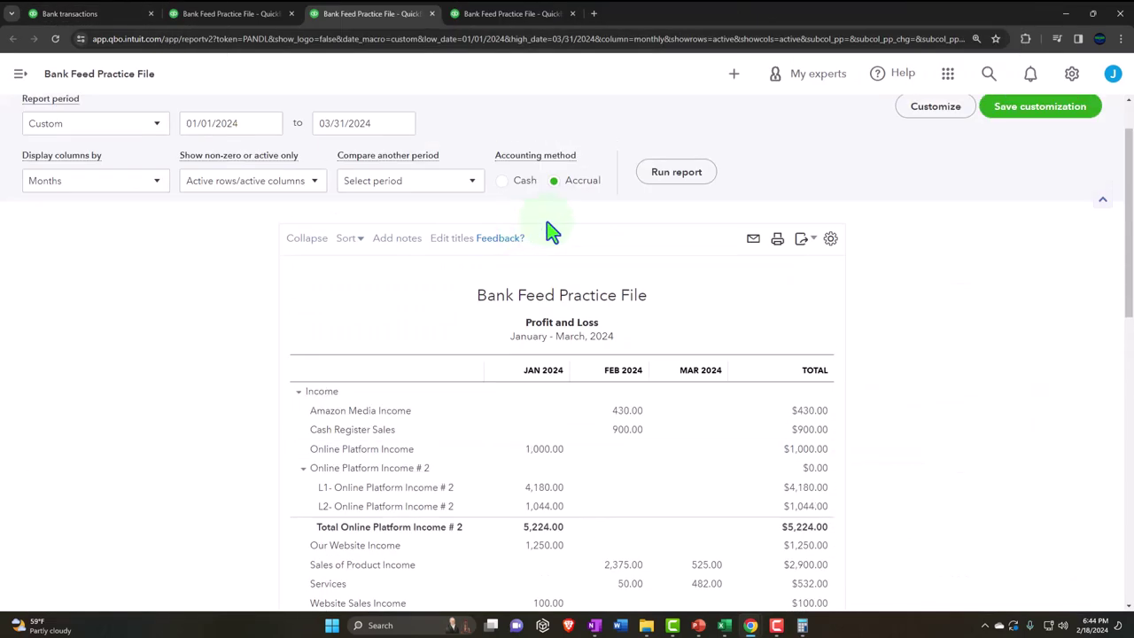
scroll(202, 362, down, 10)
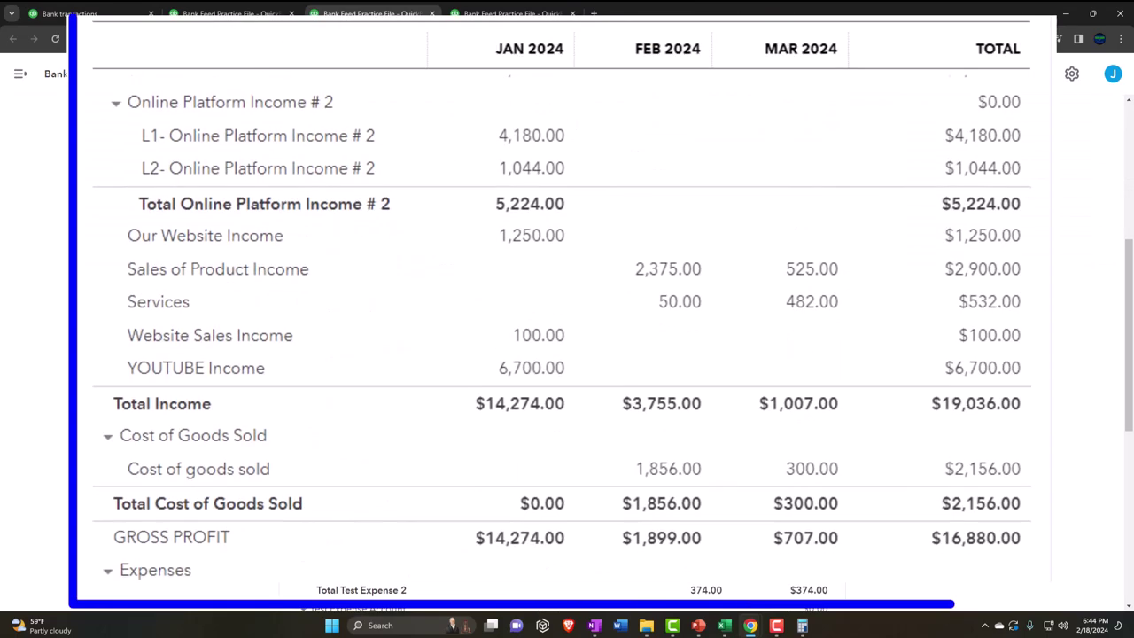
scroll(567, 336, down, 2)
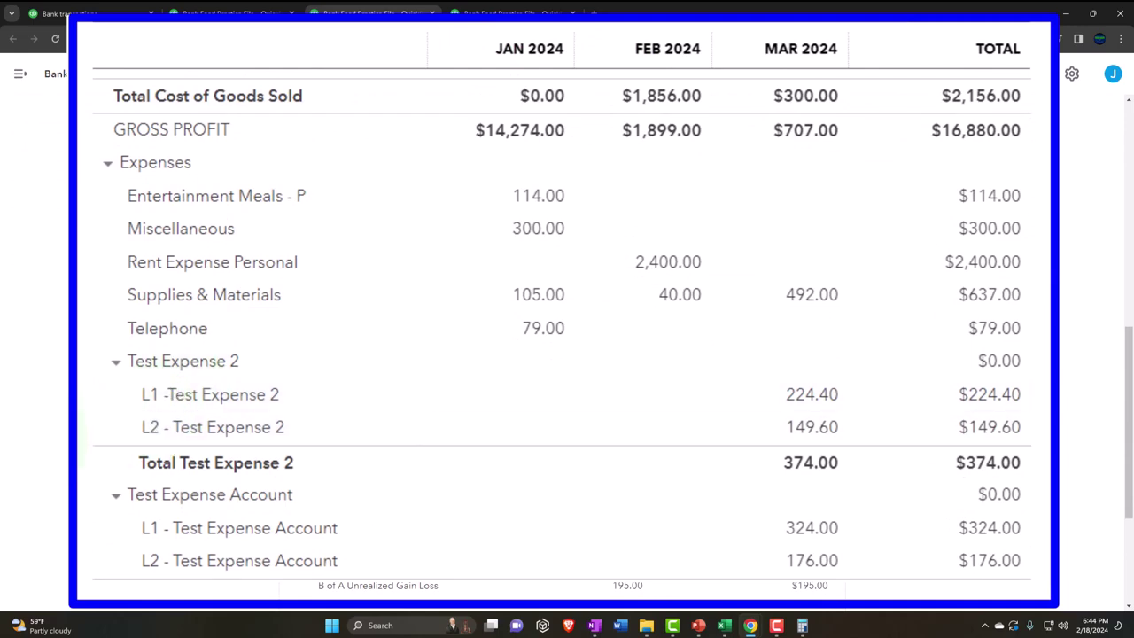
scroll(567, 337, down, 2)
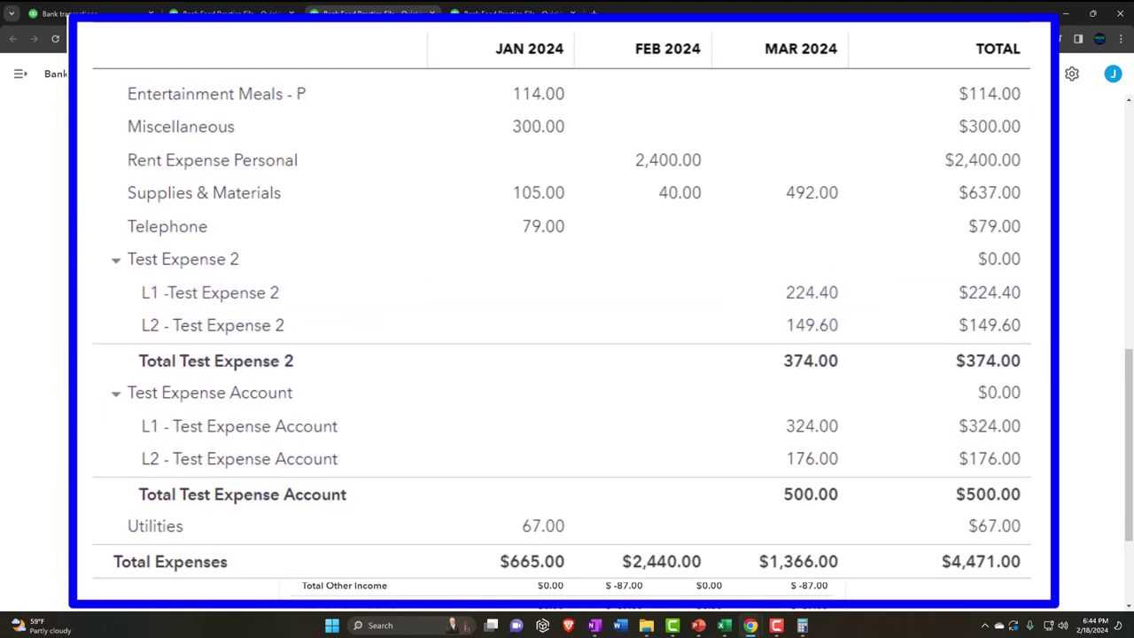
scroll(246, 325, up, 10)
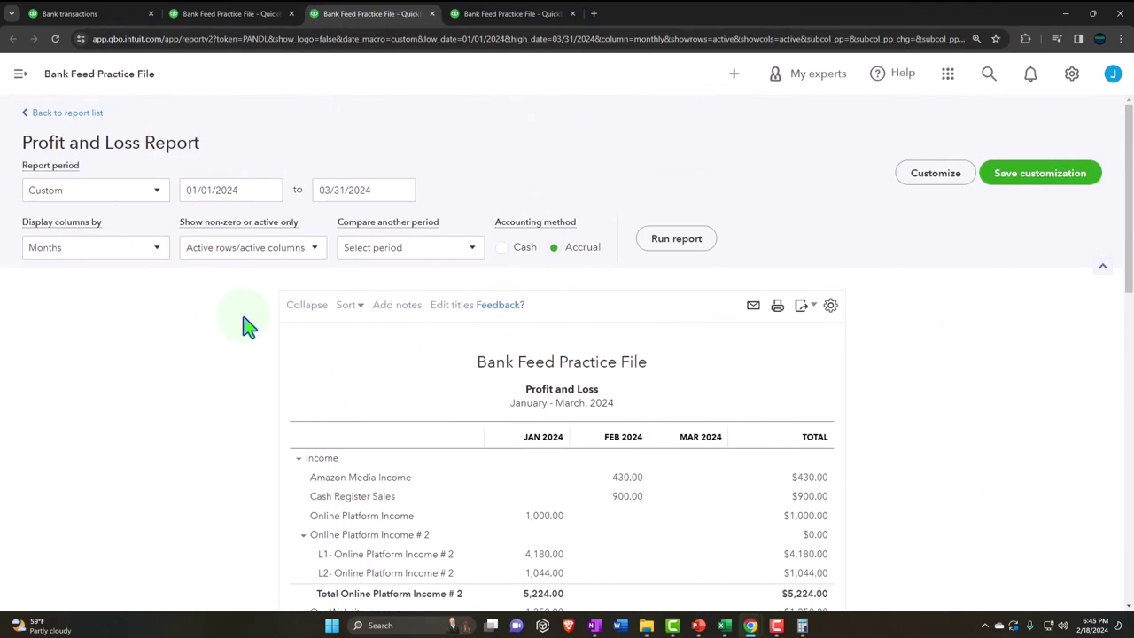
- Set the Profit and Loss report to display columns by Classes and run it again
click(146, 250)
scroll(149, 445, down, 1)
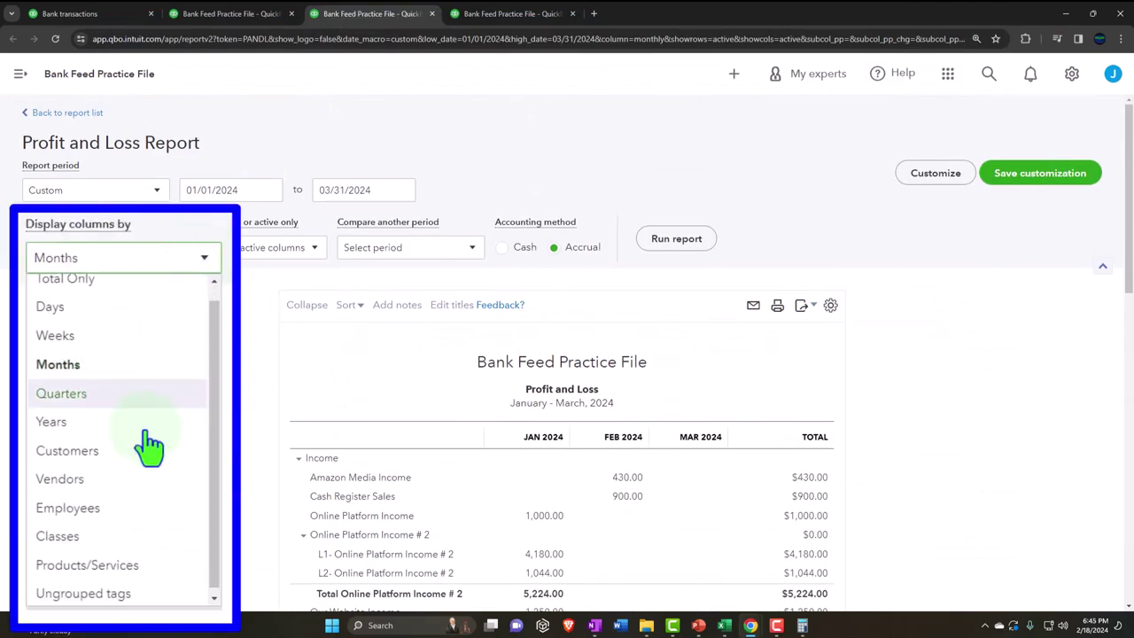
click(116, 537)
click(687, 243)
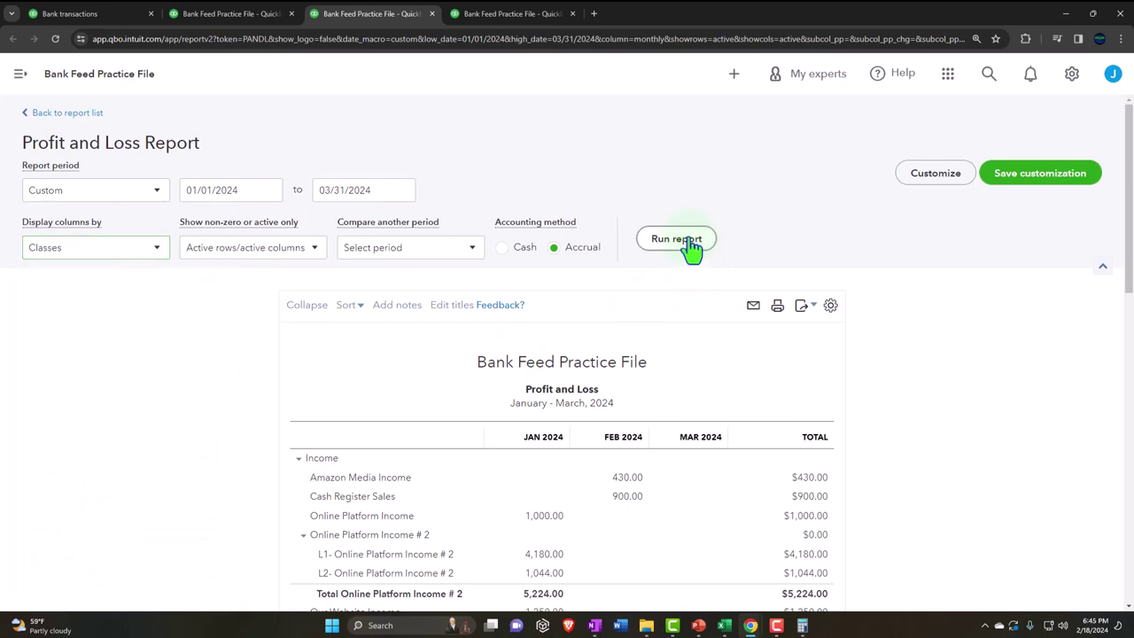
- Enlarge the report to 150% and examine how the income and test expense sub-accounts are allocated across the class columns
scroll(496, 390, down, 2)
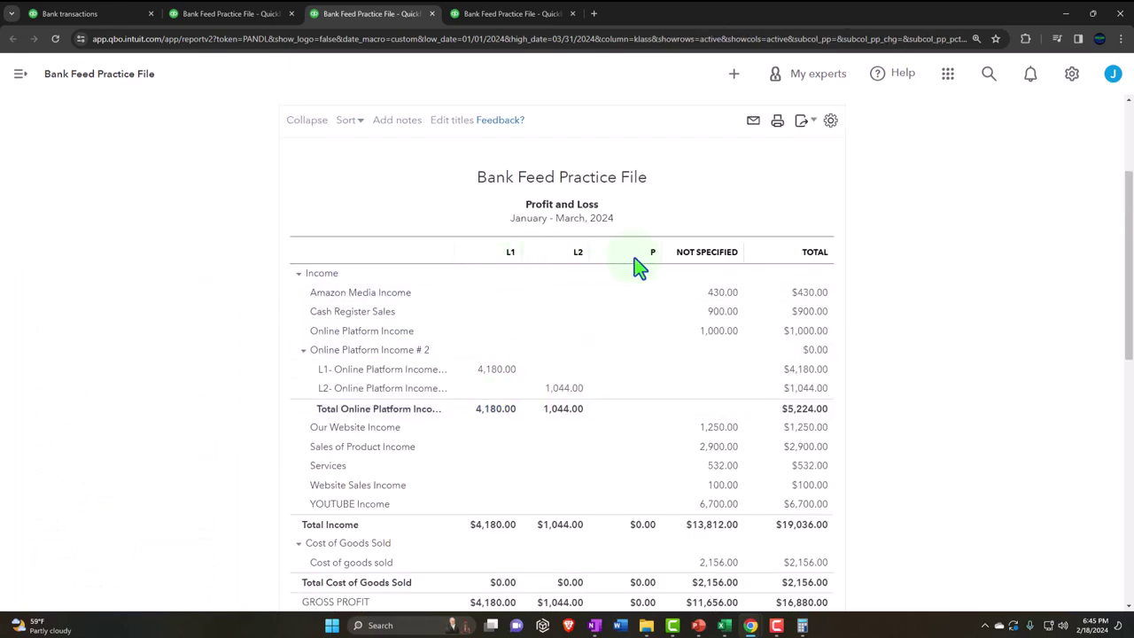
key(ctrl+plus)
key(ctrl+plus)
key(ctrl+plus)
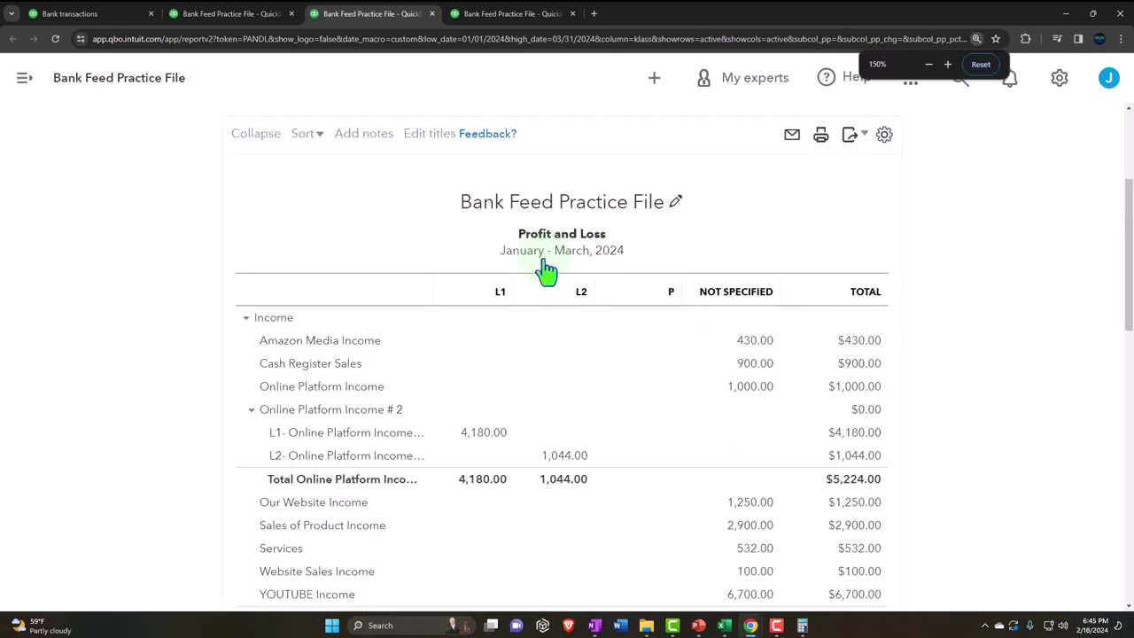
scroll(546, 270, down, 5)
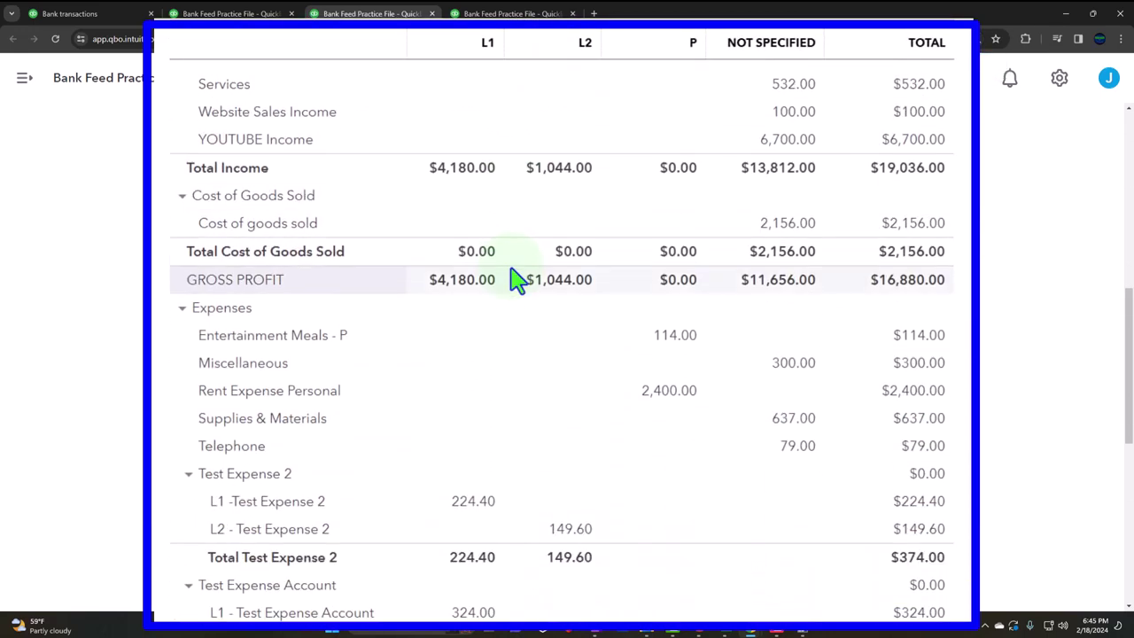
scroll(518, 280, down, 4)
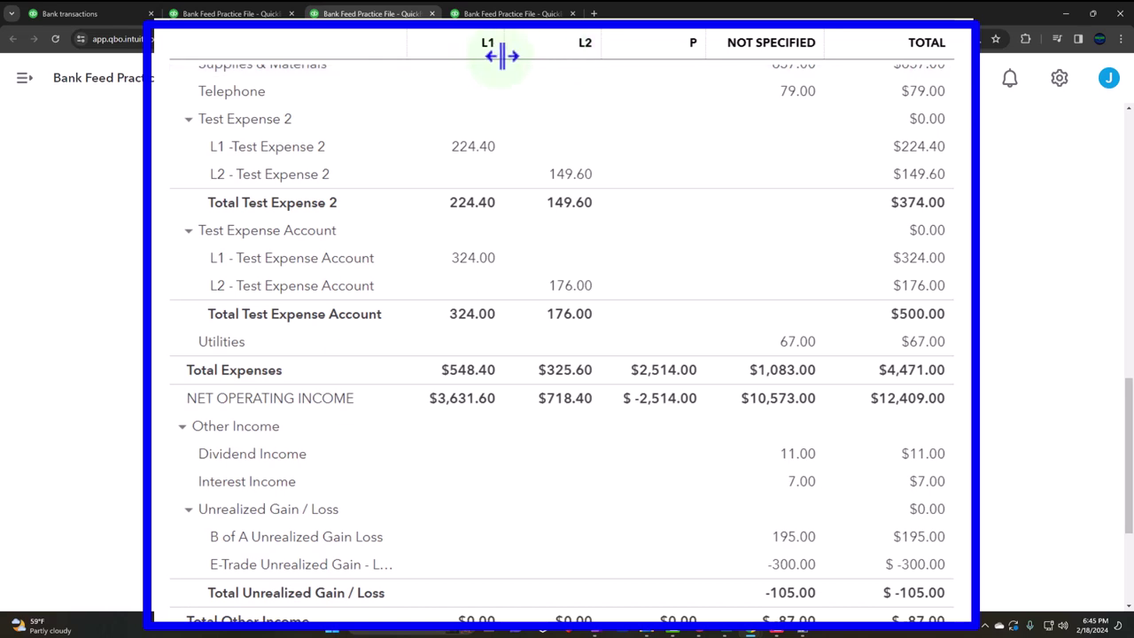
- Collapse the Test Expense 2 group in the report to compare its class totals, and expand it again
click(187, 123)
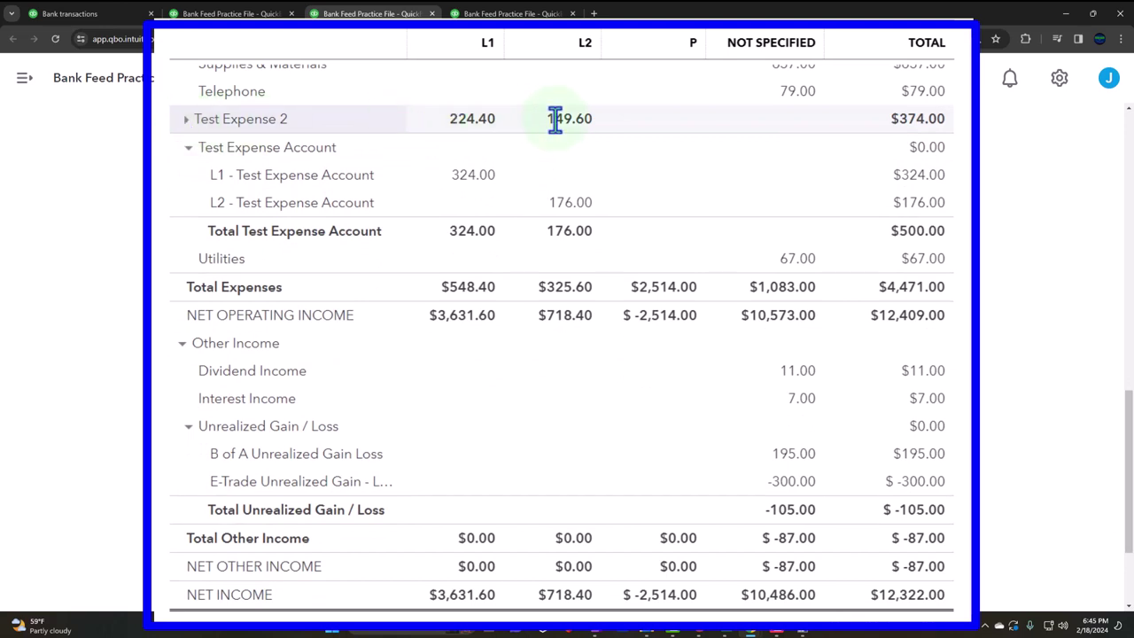
click(187, 125)
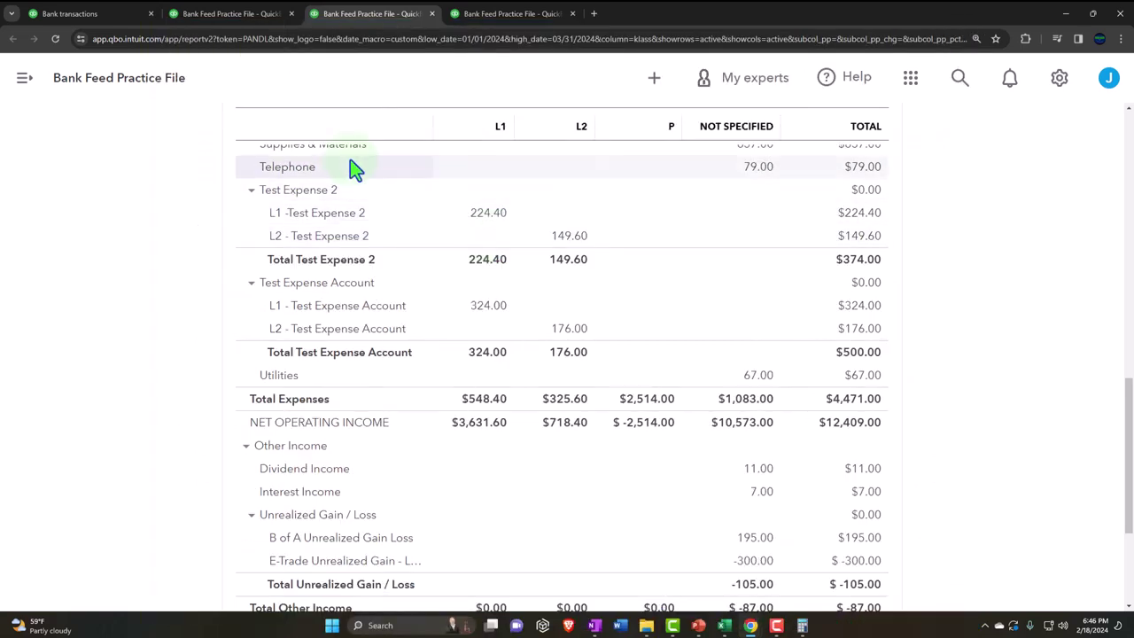
- Return to the bank transactions and start creating a rule from the 03/25/2024 Test Expense 2 54157 transaction
click(80, 14)
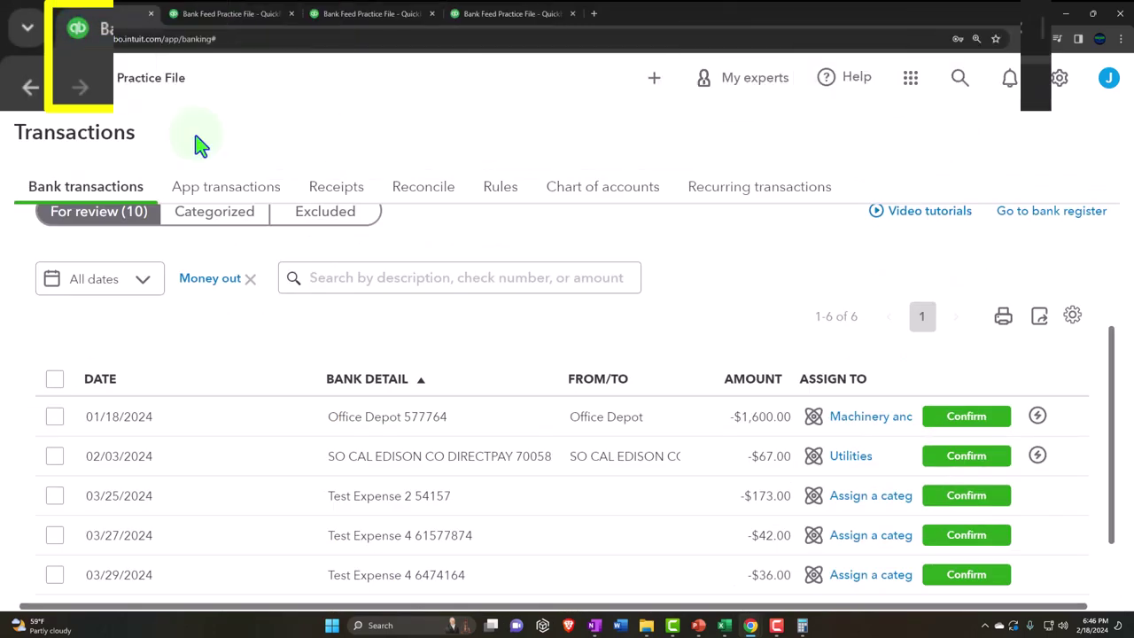
scroll(291, 329, down, 2)
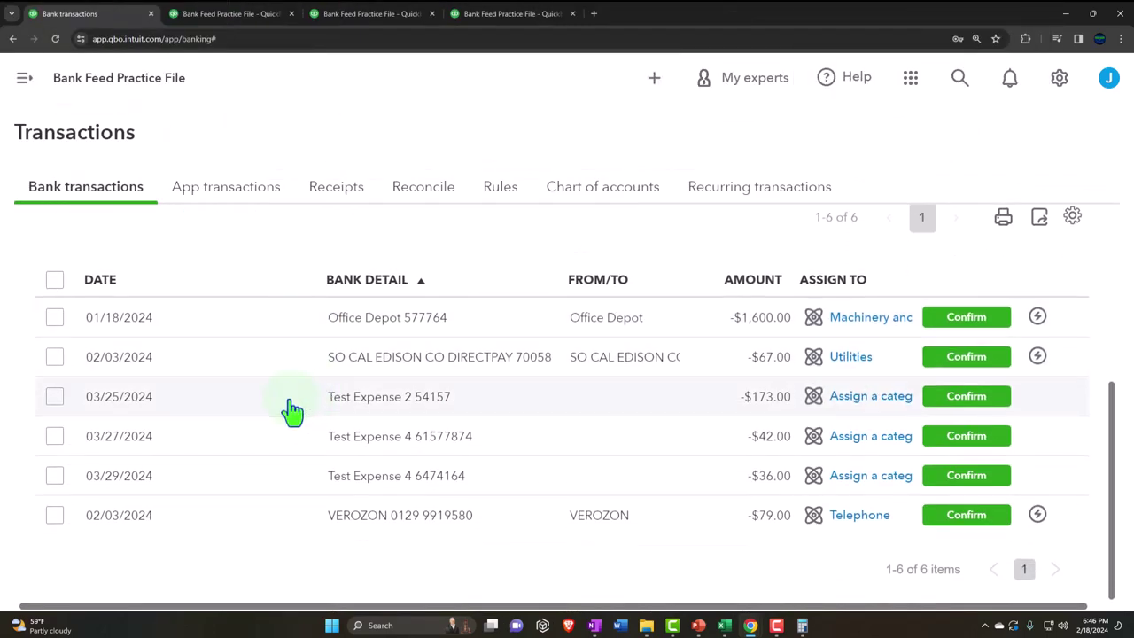
click(292, 405)
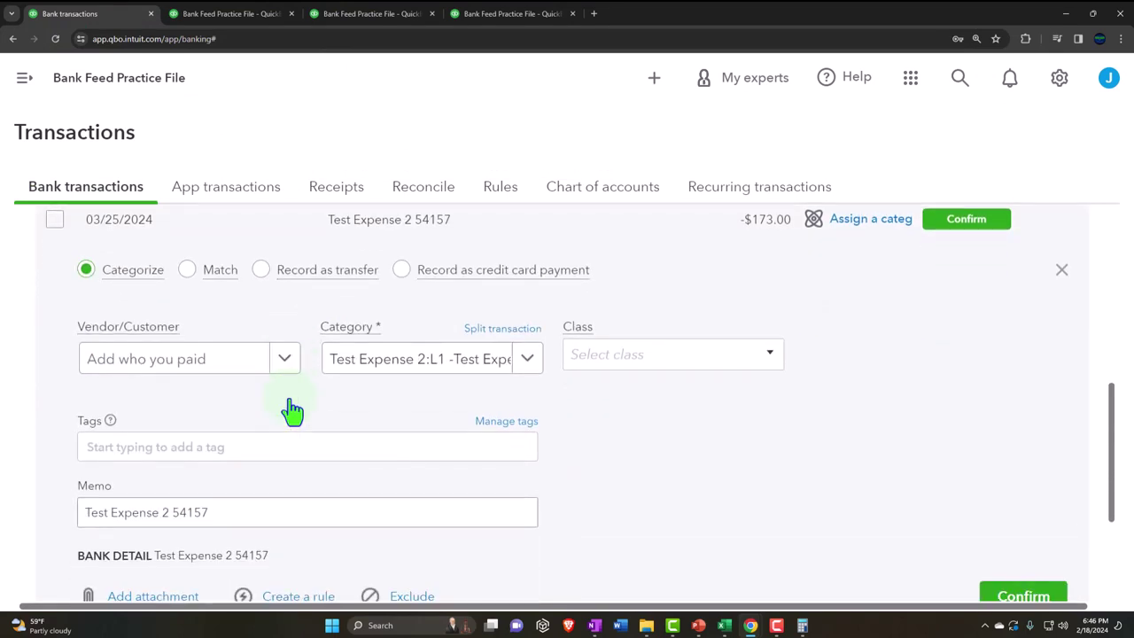
scroll(291, 405, down, 2)
key(ctrl+minus)
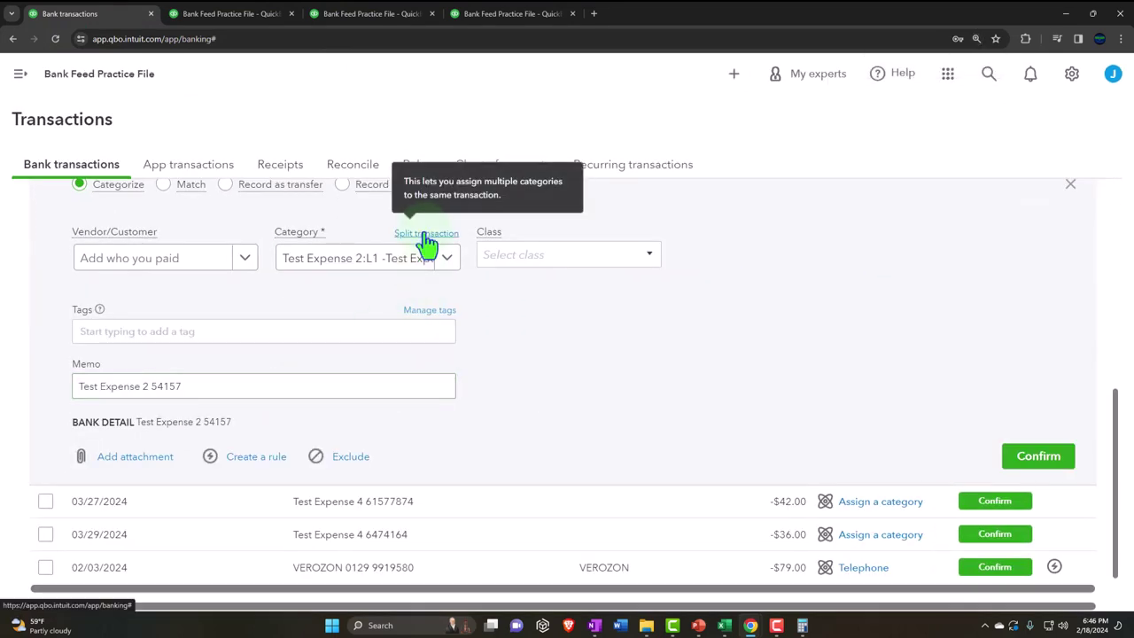
click(256, 456)
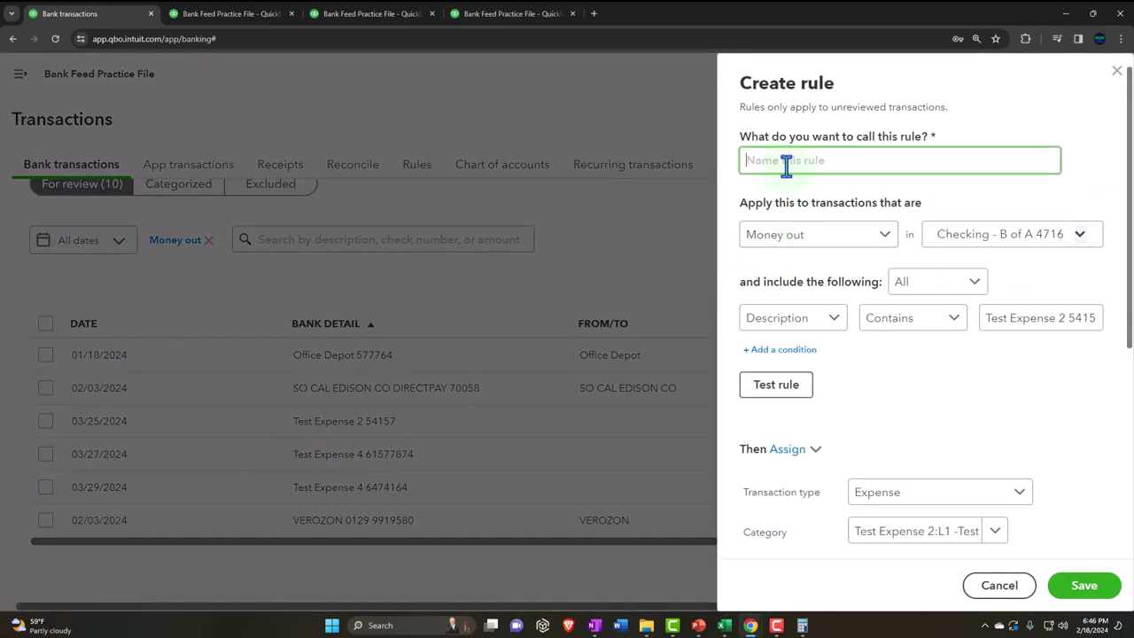
- Name the new rule Test Expense 2
text(Test Expense 4)
key(BackSpace)
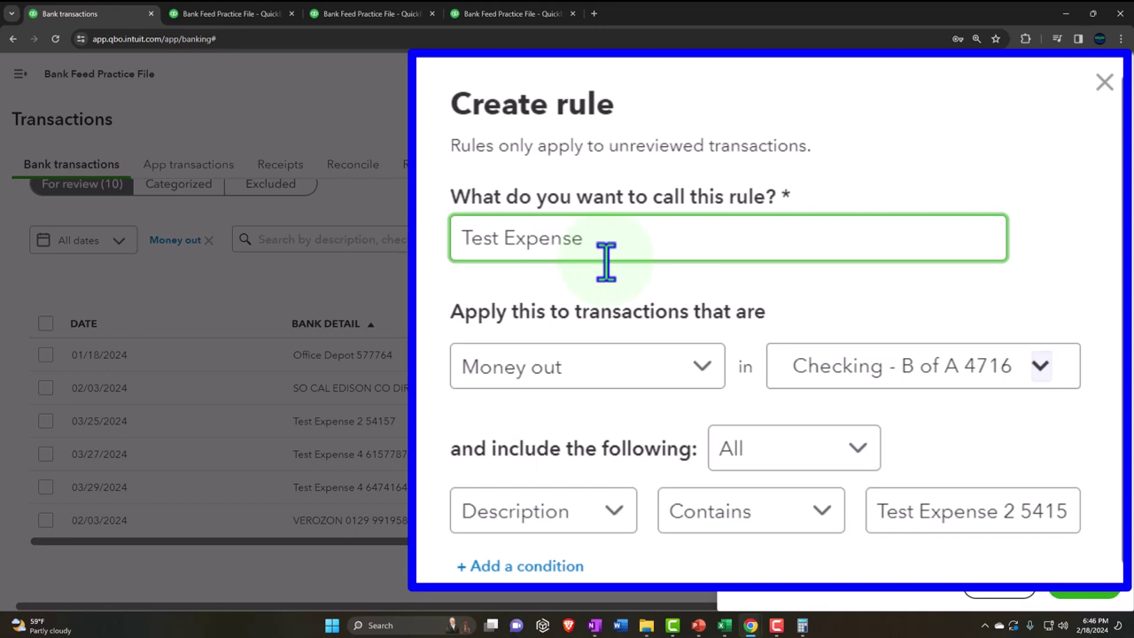
text(2)
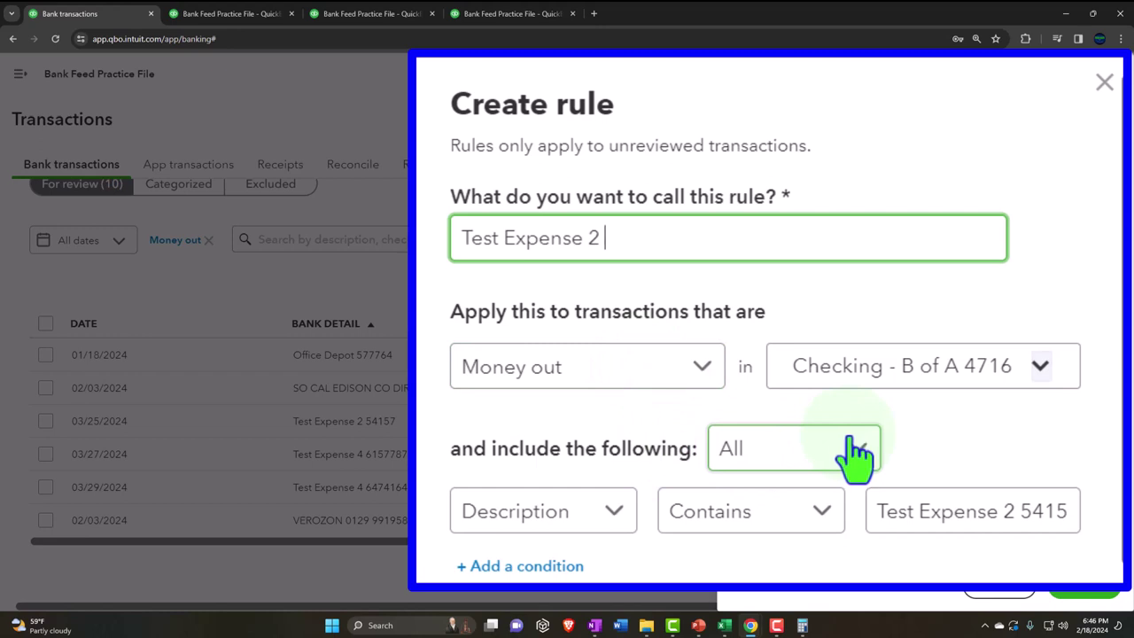
- Set the rule's condition to Bank text Contains "Test Expense 2" and test the rule
click(617, 521)
key(Down)
key(Return)
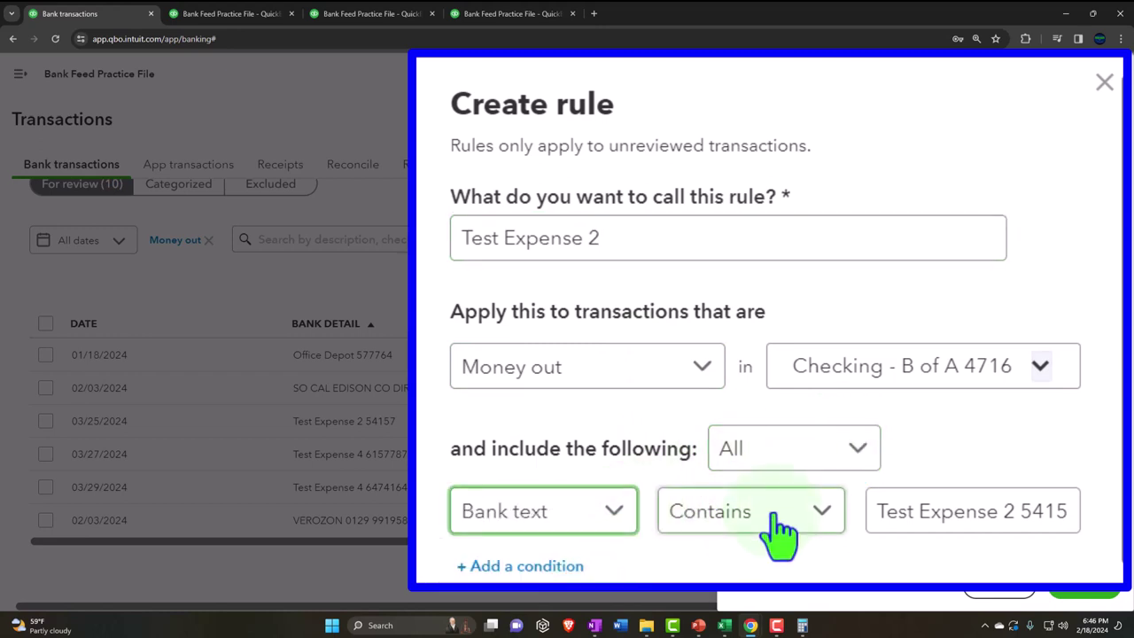
drag(1020, 520, 1113, 519)
key(BackSpace)
key(BackSpace)
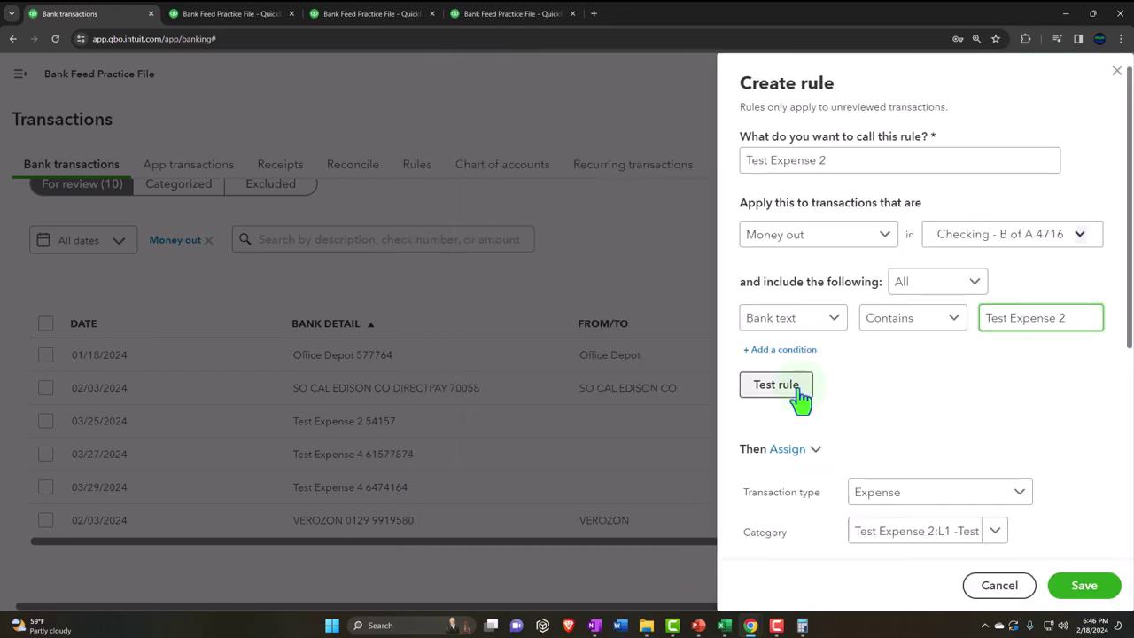
click(797, 392)
- Add a split to the rule's category assignment, with the split made by Percentage (%)
scroll(835, 367, down, 1)
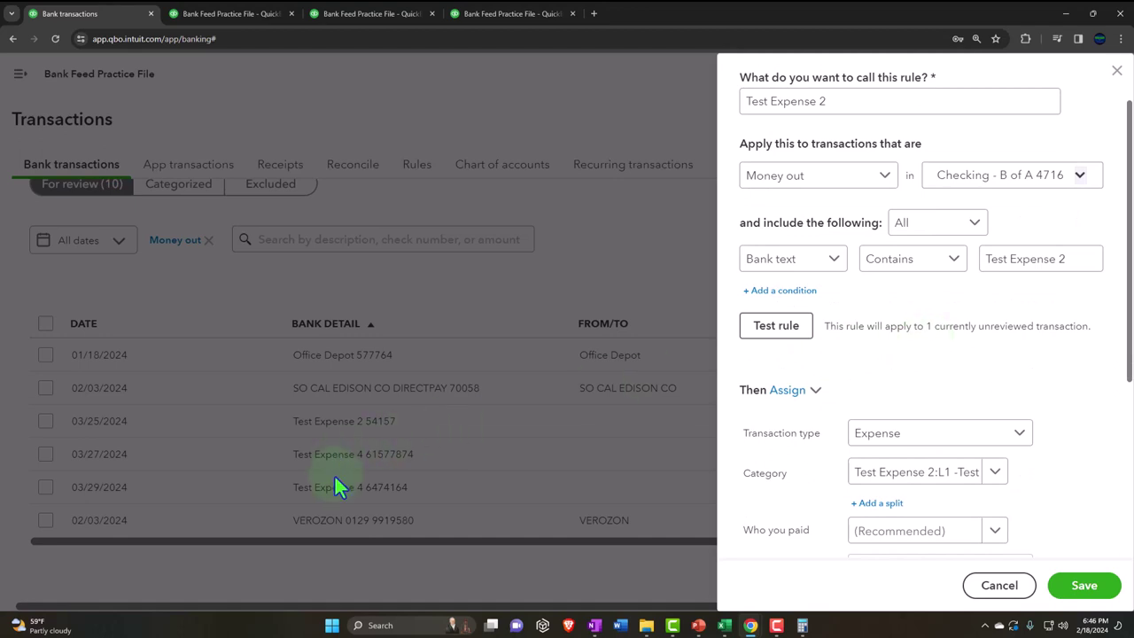
scroll(877, 383, down, 1)
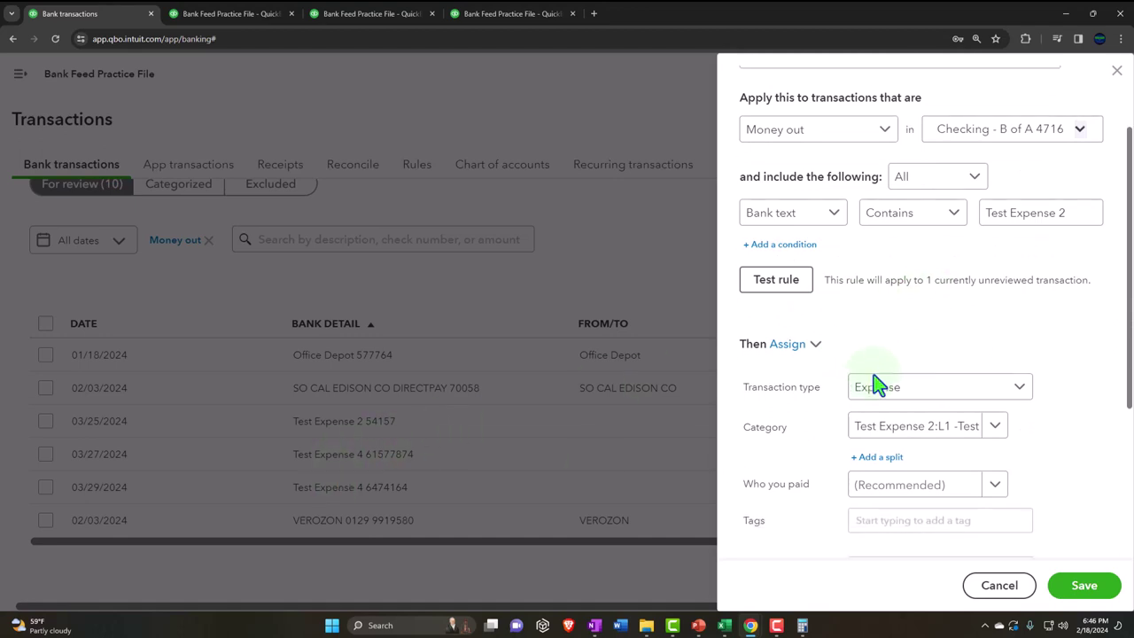
scroll(791, 398, down, 1)
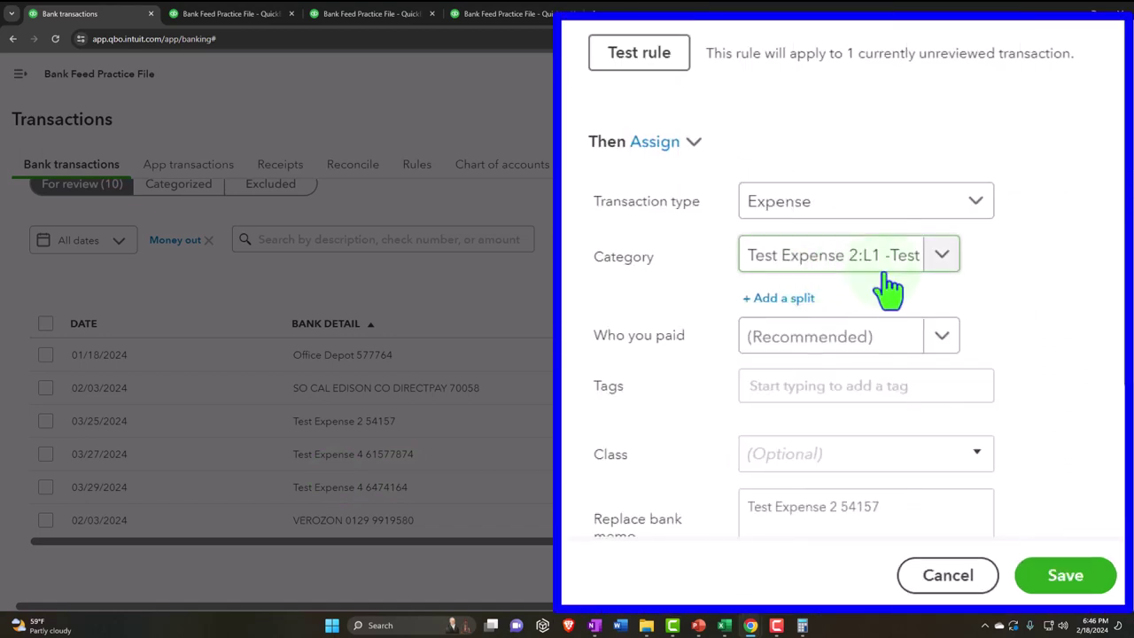
scroll(800, 314, down, 1)
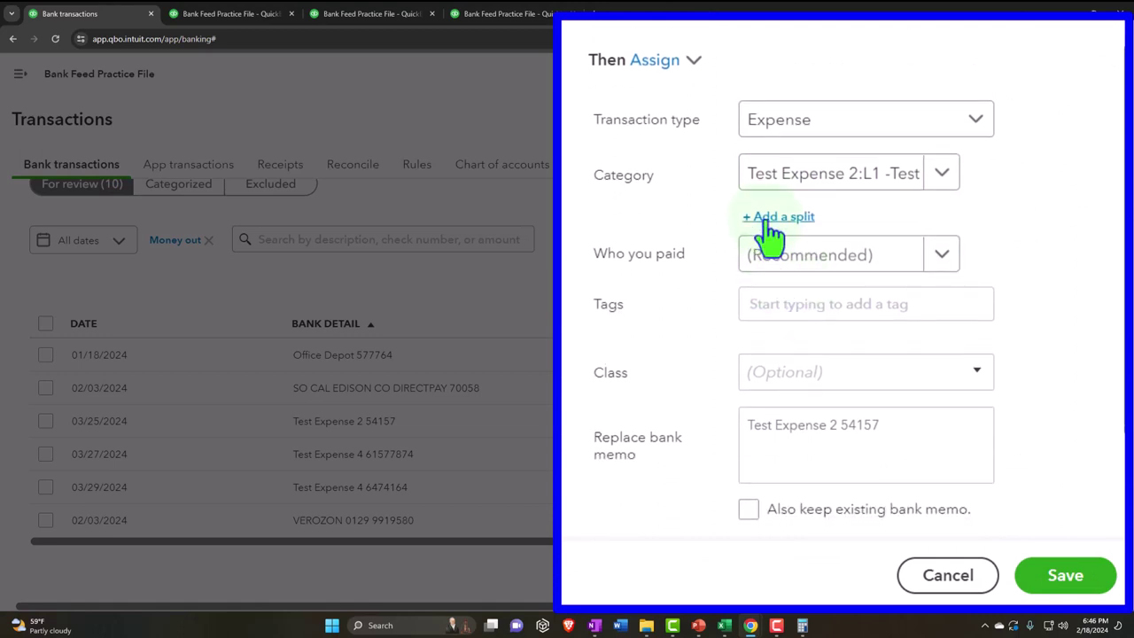
click(767, 221)
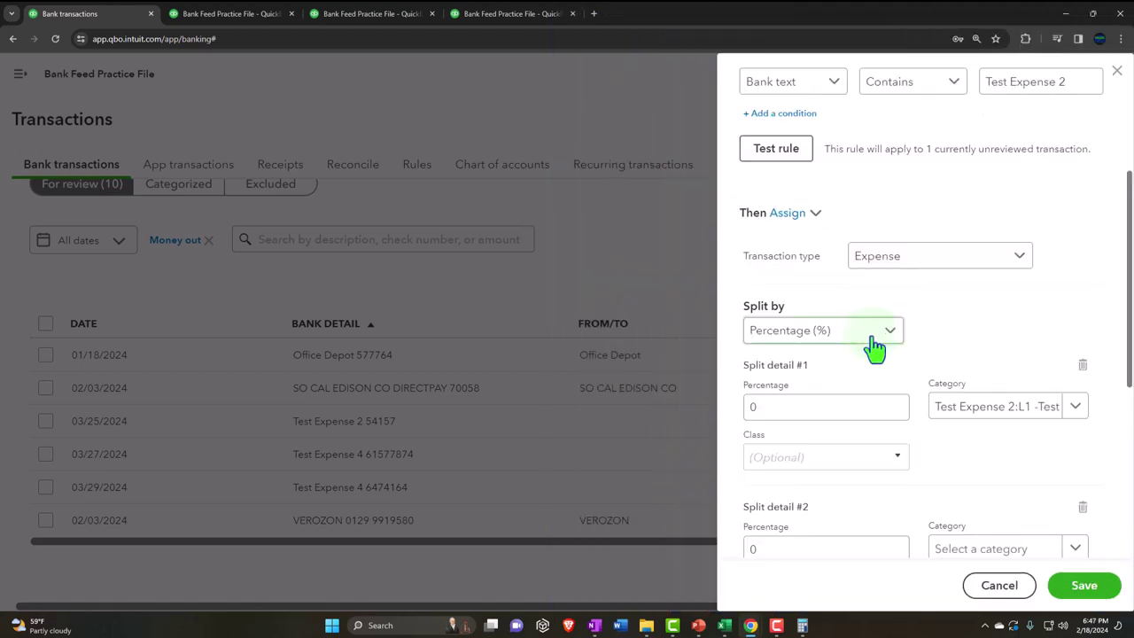
scroll(873, 341, down, 2)
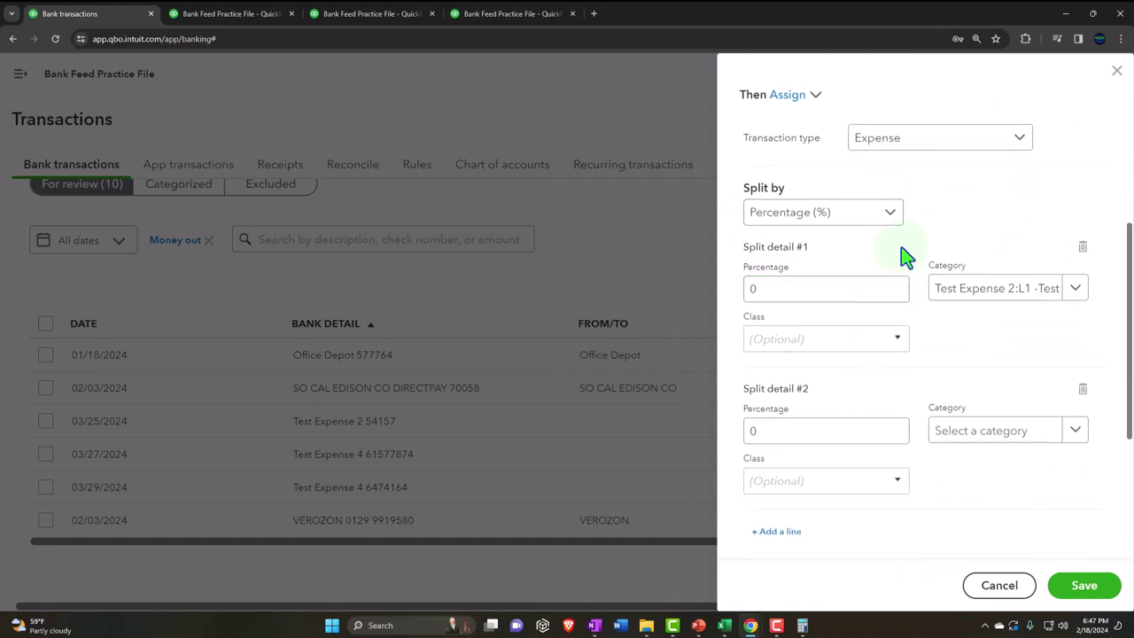
click(896, 213)
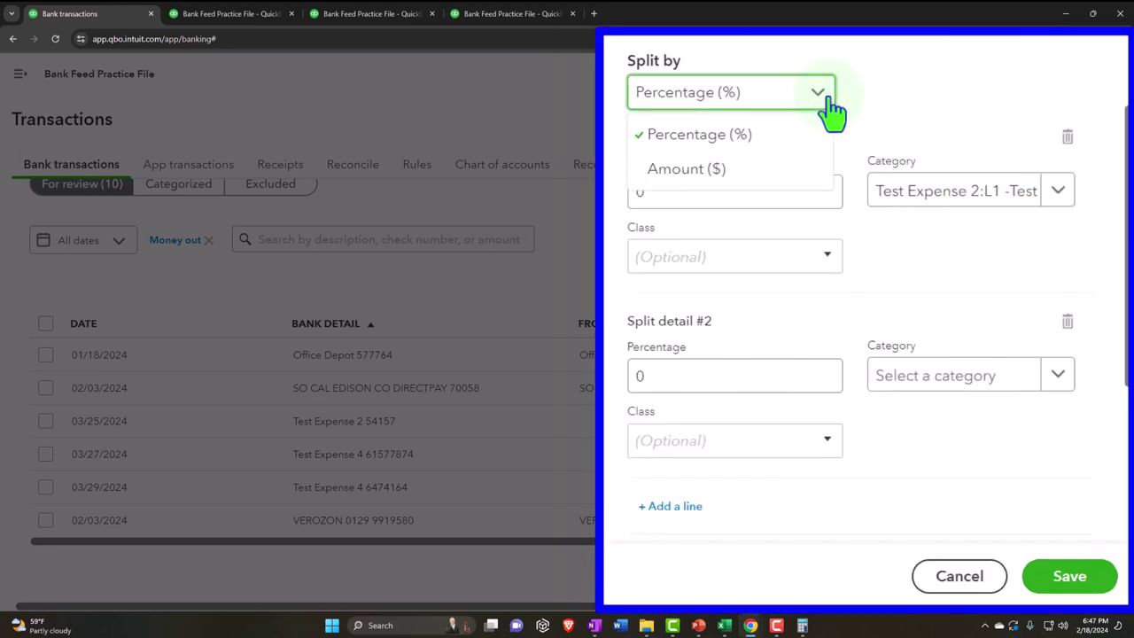
click(759, 157)
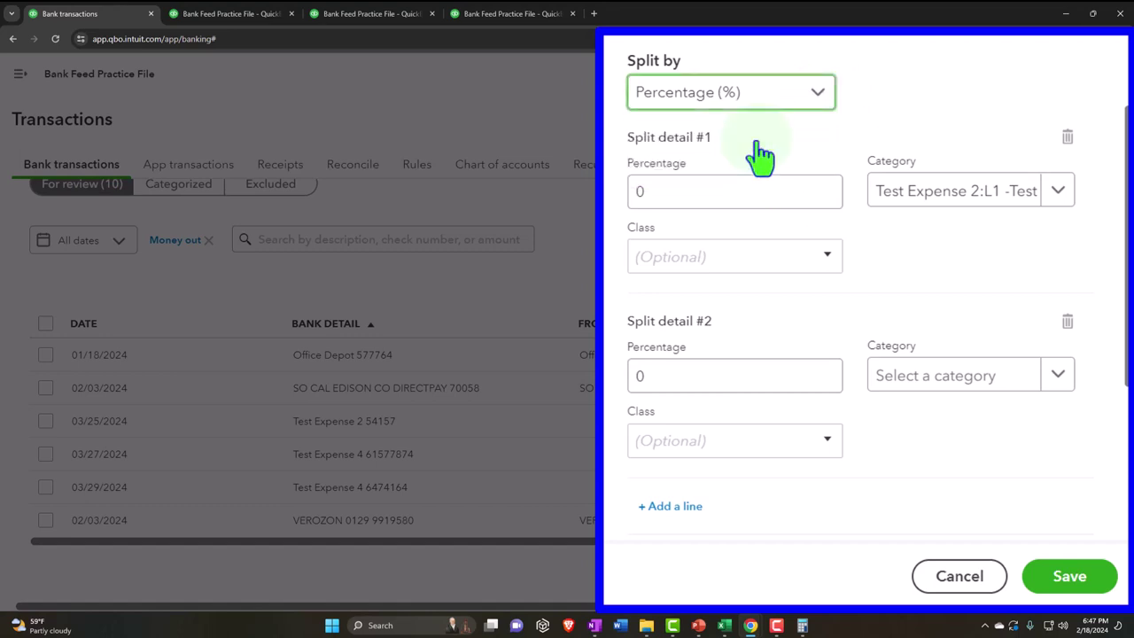
- Set split detail #1 to 60 percent with class L1, keeping the L1 sub-account of Test Expense 2 as its category
click(701, 189)
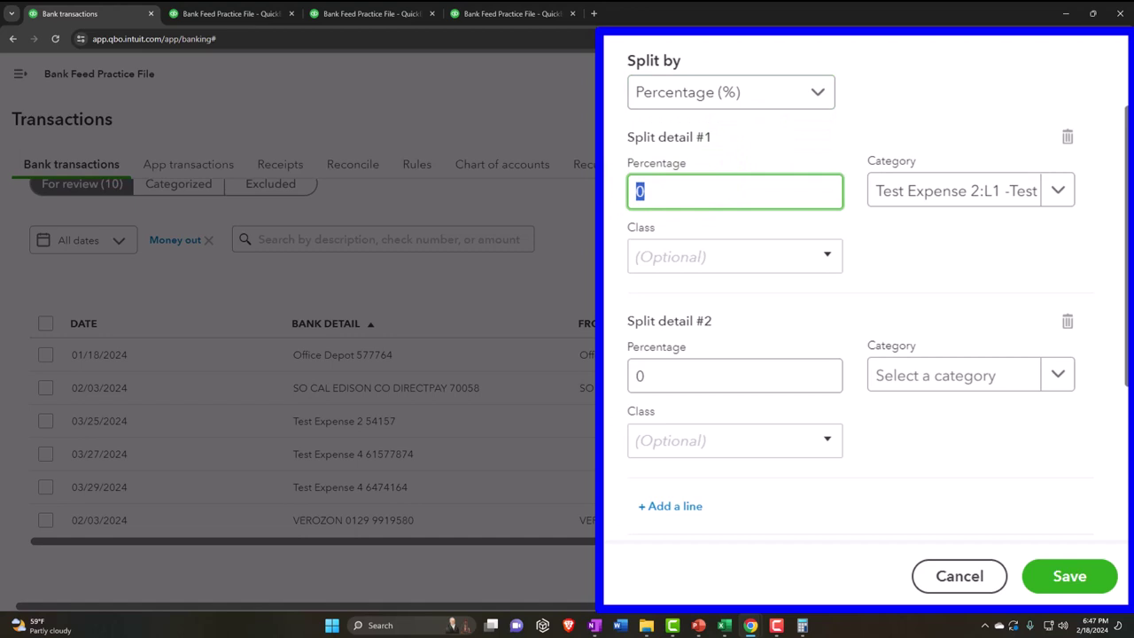
text(60)
key(Tab)
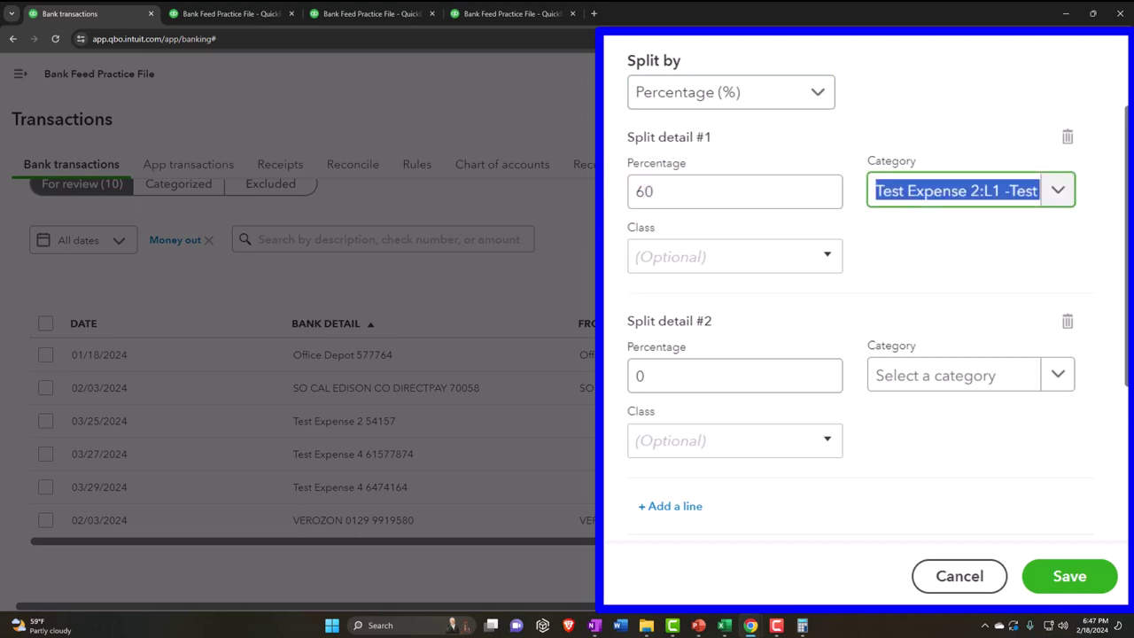
key(Tab)
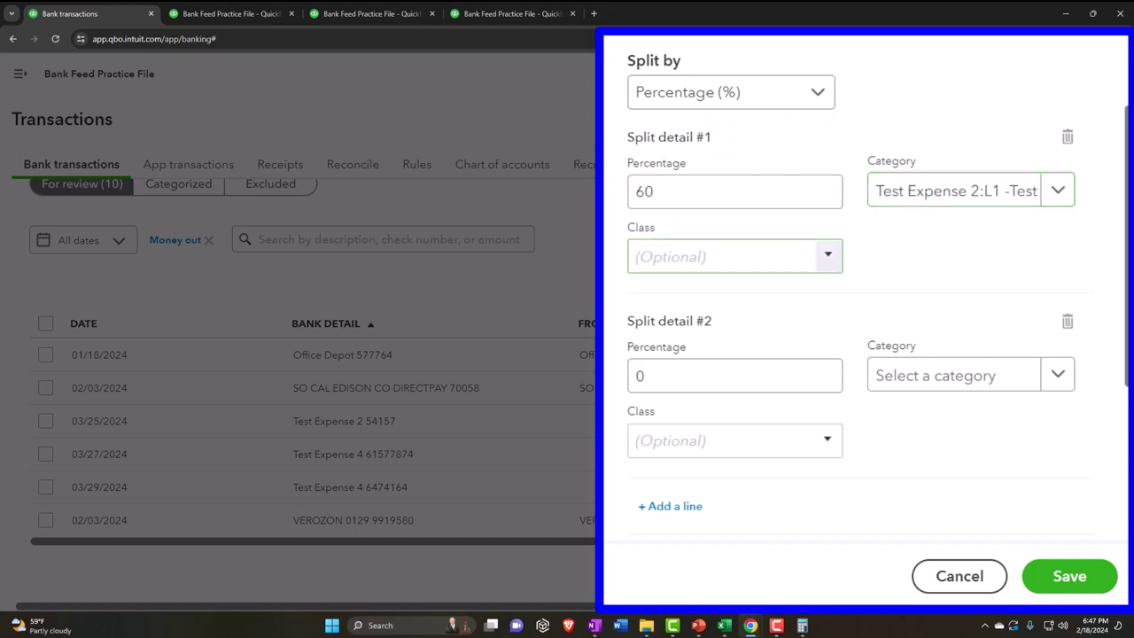
click(825, 257)
click(801, 330)
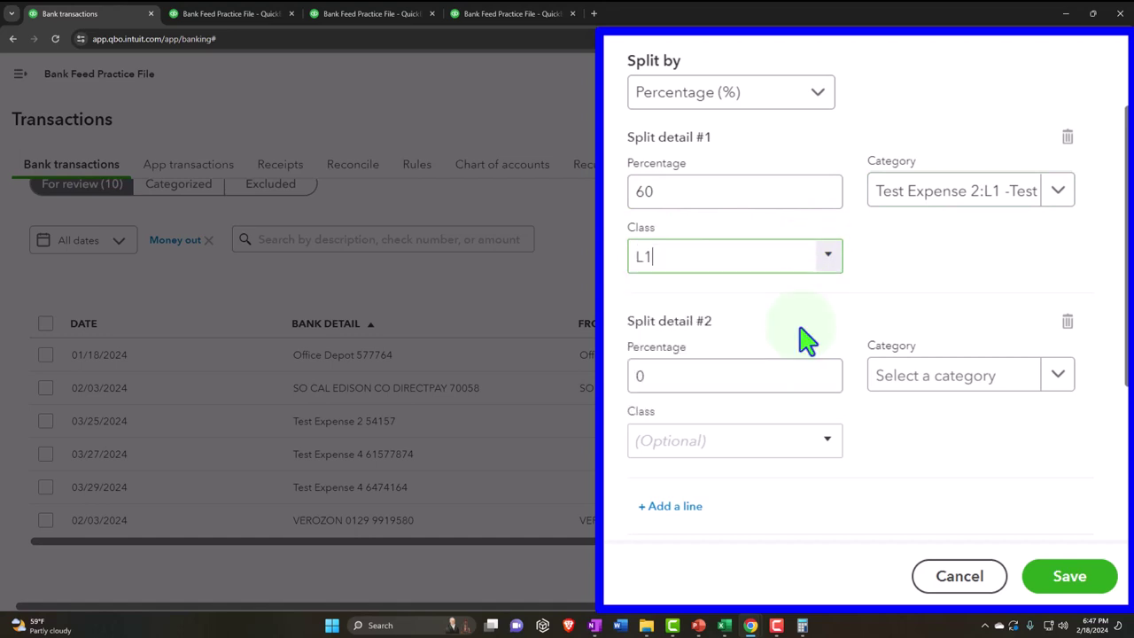
- Set split detail #2 to 40 percent with class L2 and the category L2 - Test Expense 2
click(753, 375)
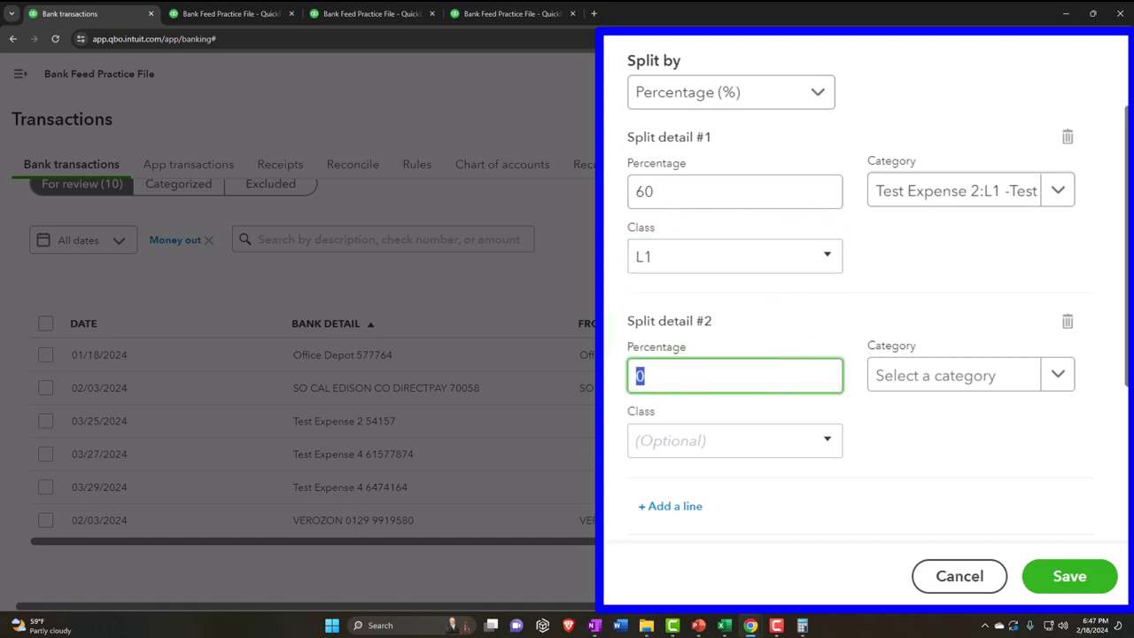
text(40)
click(1073, 431)
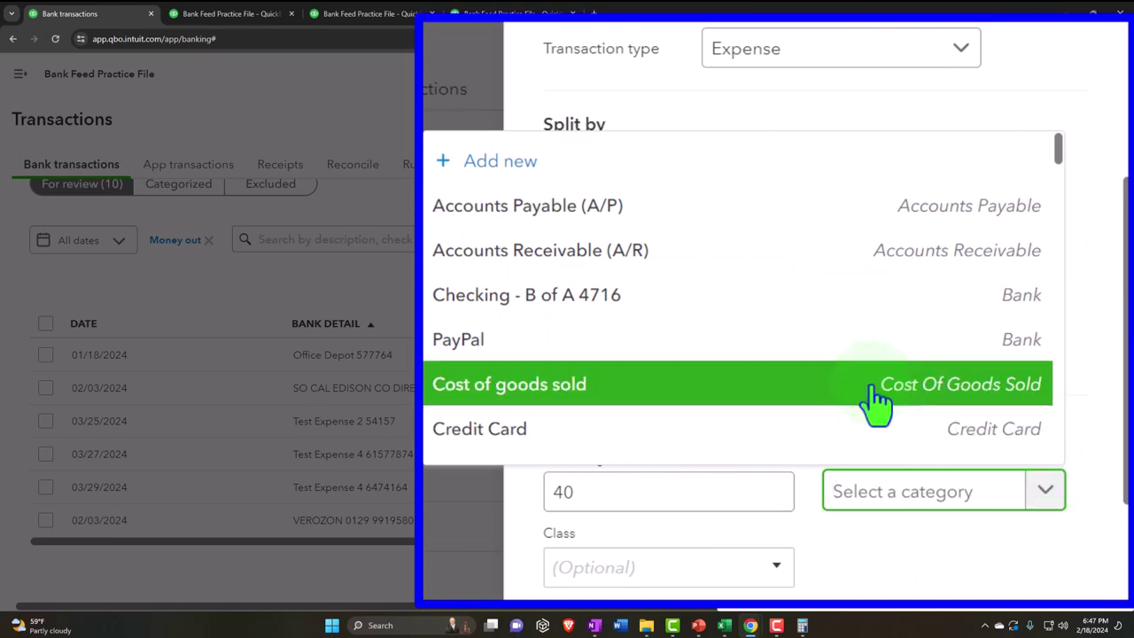
click(913, 567)
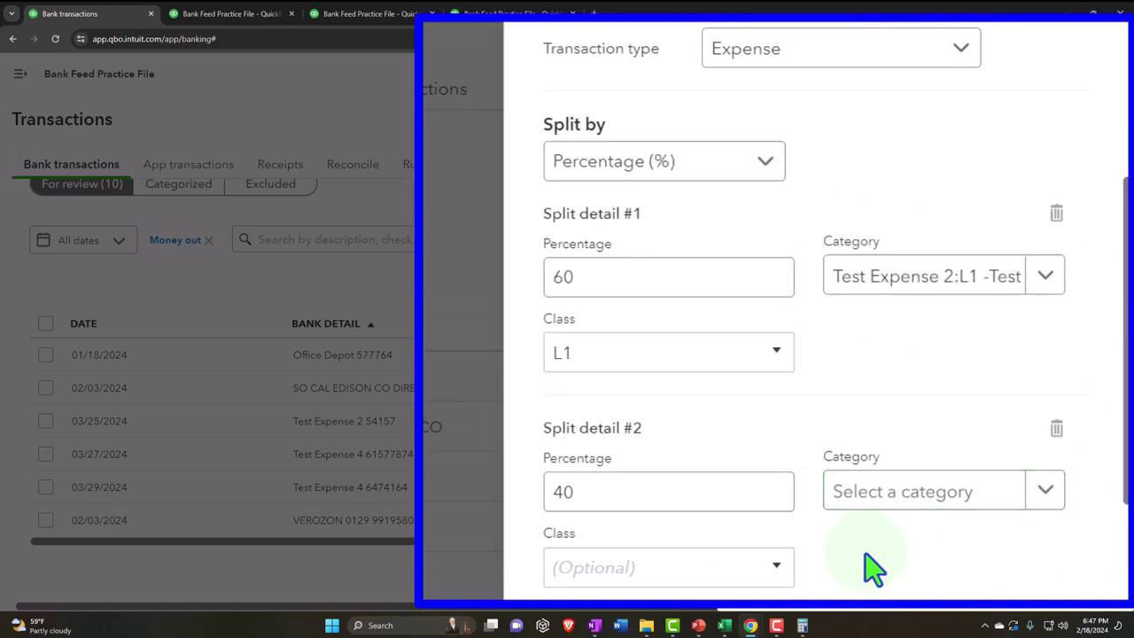
click(781, 568)
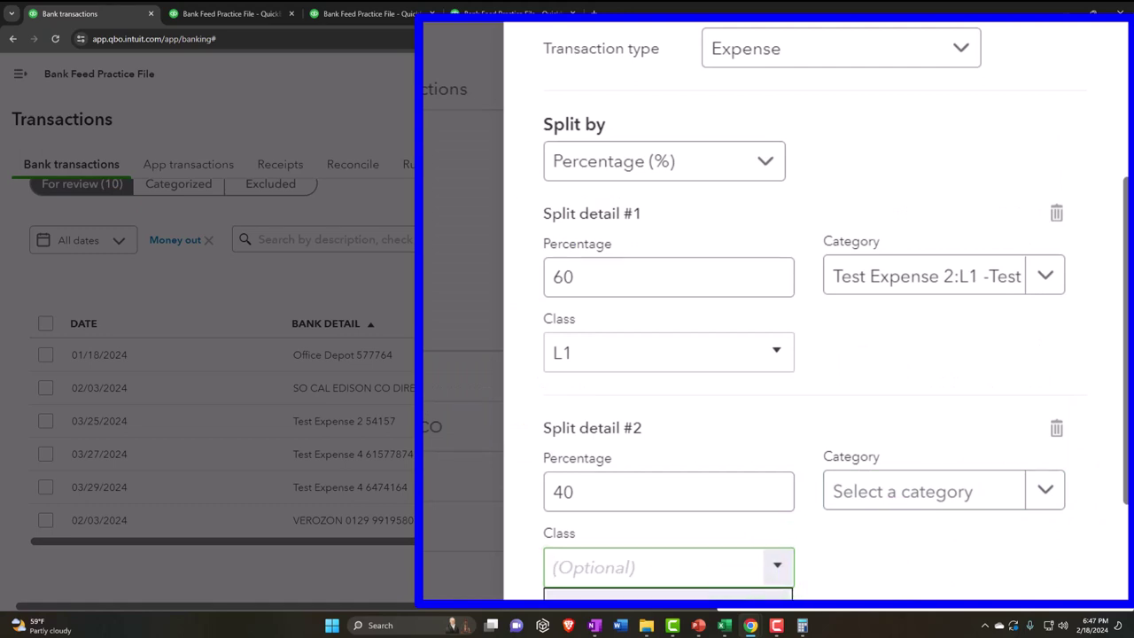
click(637, 597)
click(893, 498)
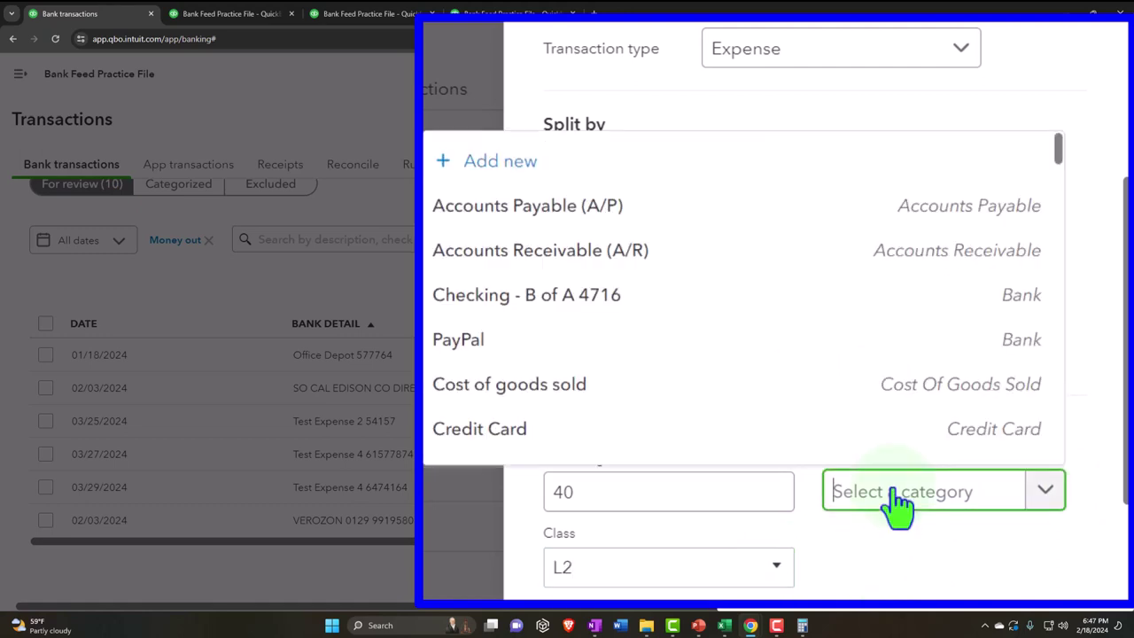
text(test)
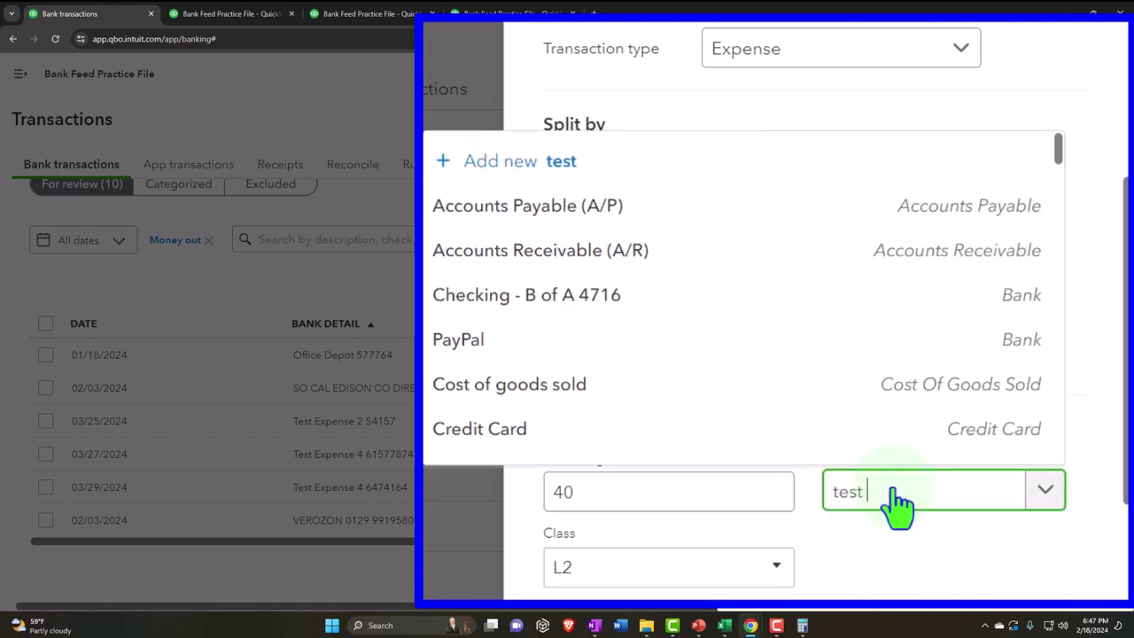
text( exp)
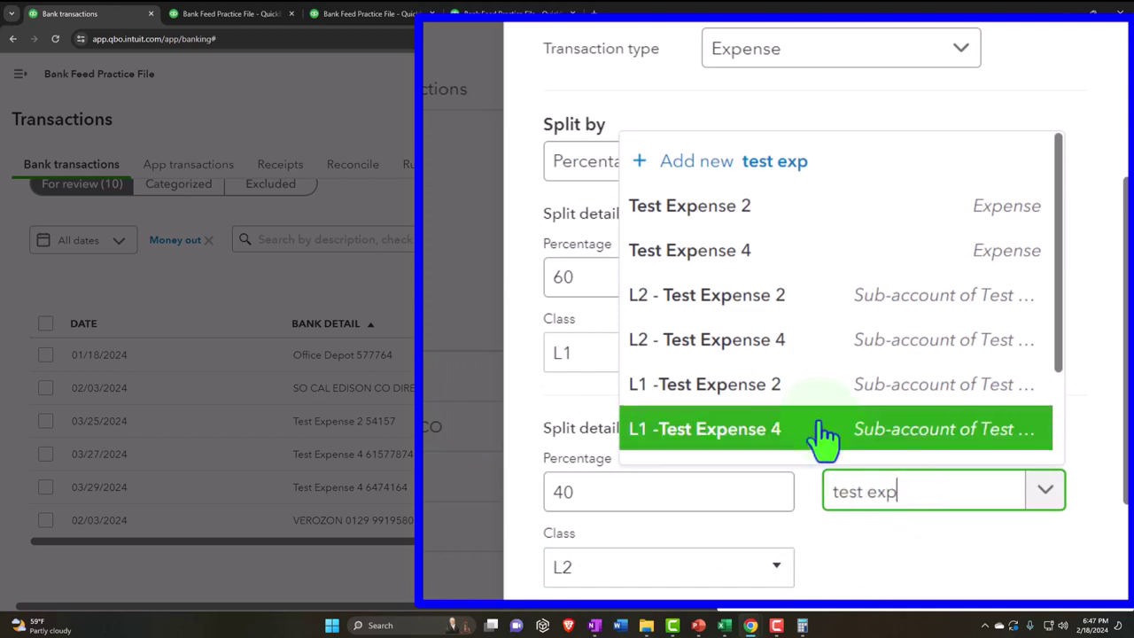
click(651, 315)
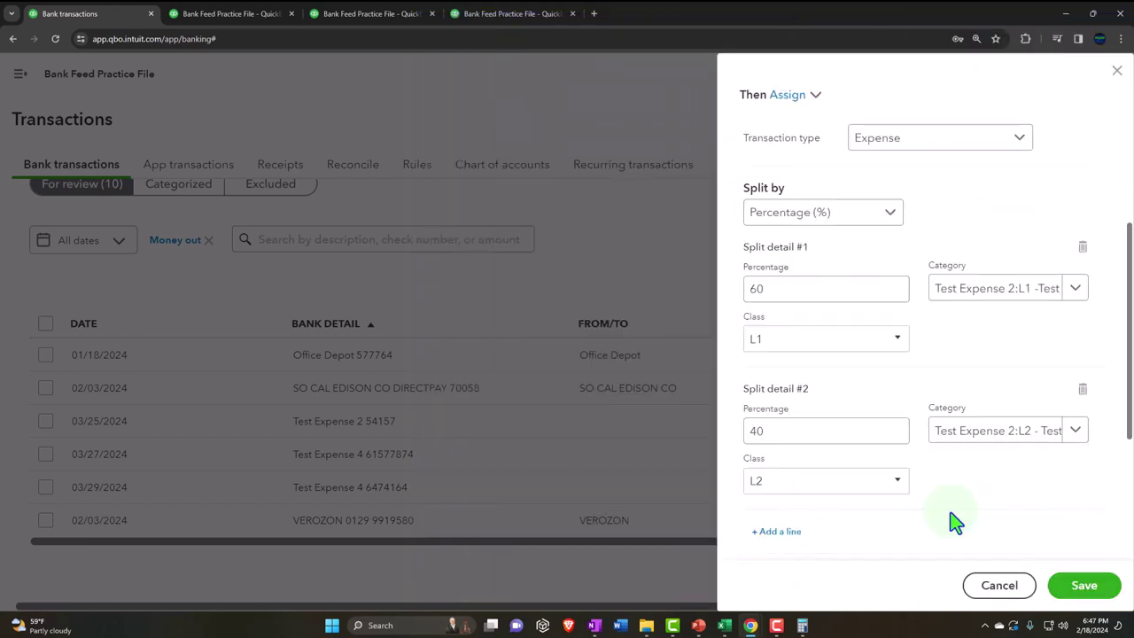
- Add a third split line to the rule and review the split-by options, keeping Percentage (%)
scroll(951, 519, down, 1)
click(780, 482)
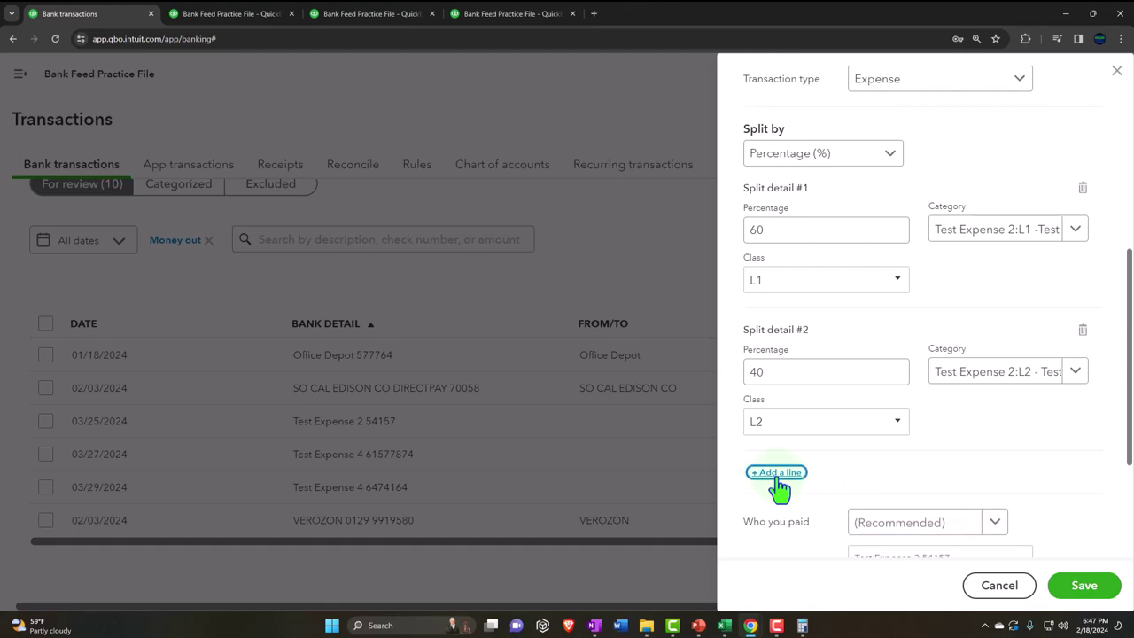
scroll(780, 488, down, 1)
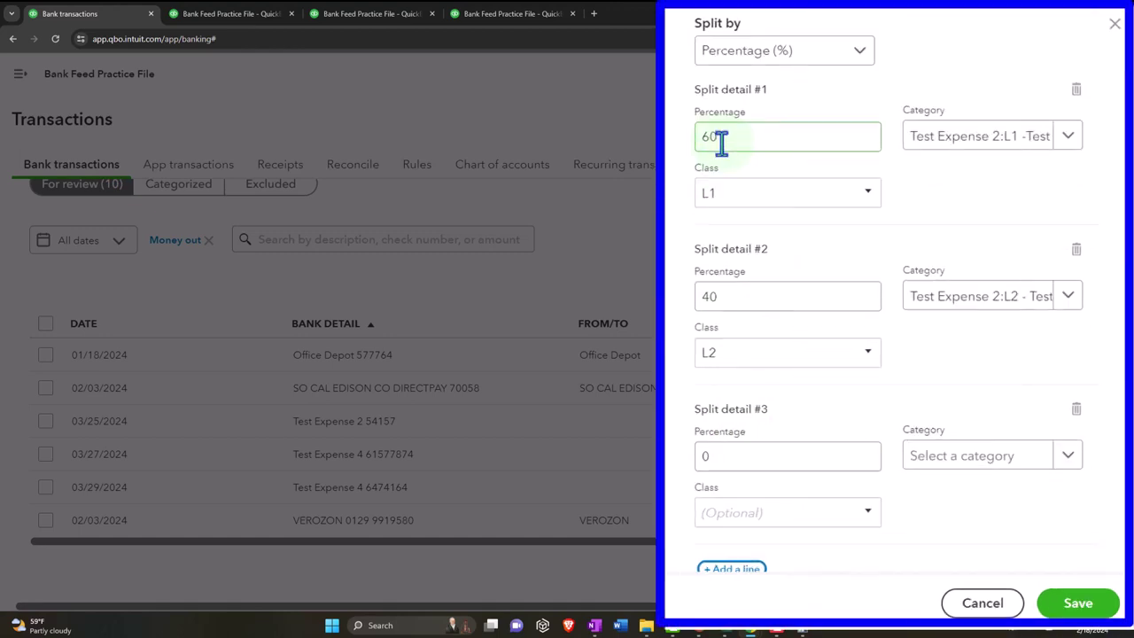
click(857, 55)
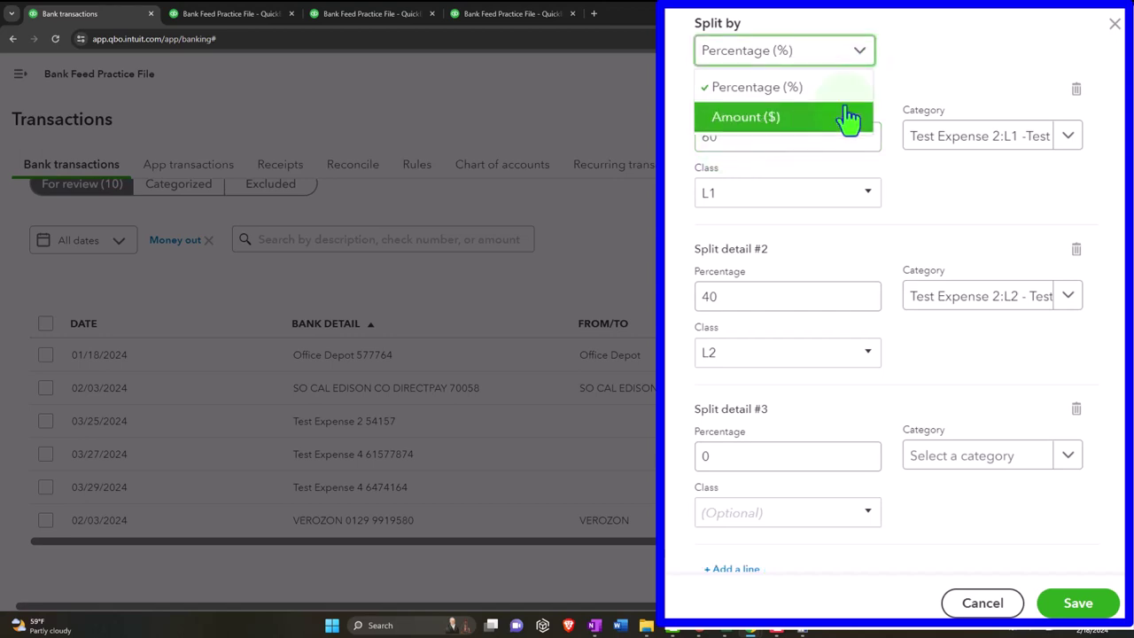
click(859, 60)
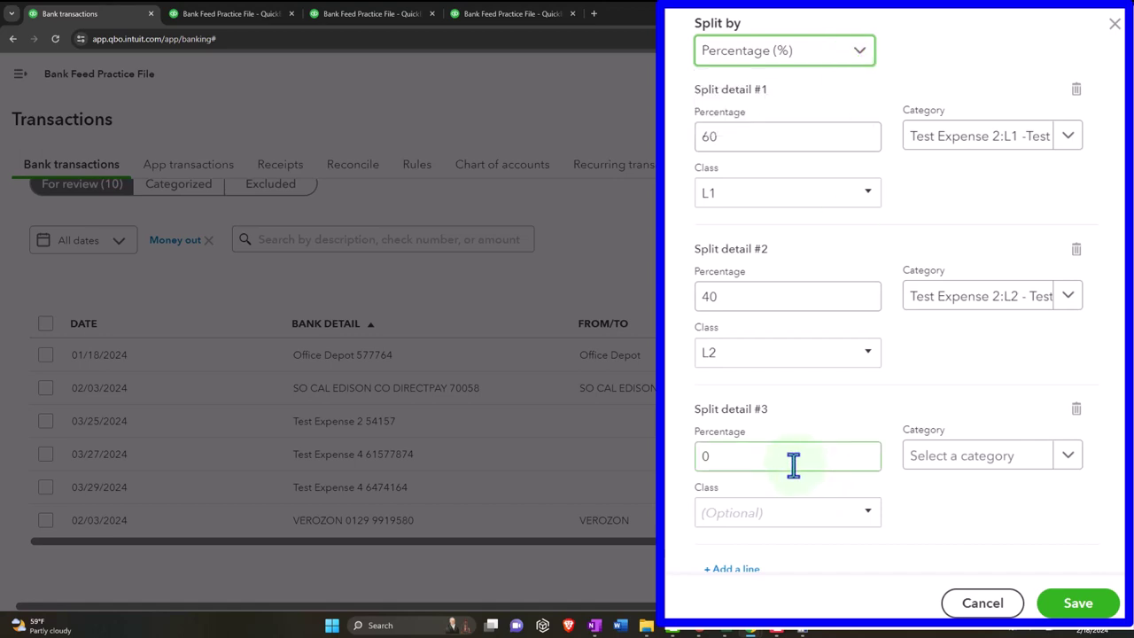
- Delete the third split line from the rule and save the rule with its two percentage splits
click(1076, 410)
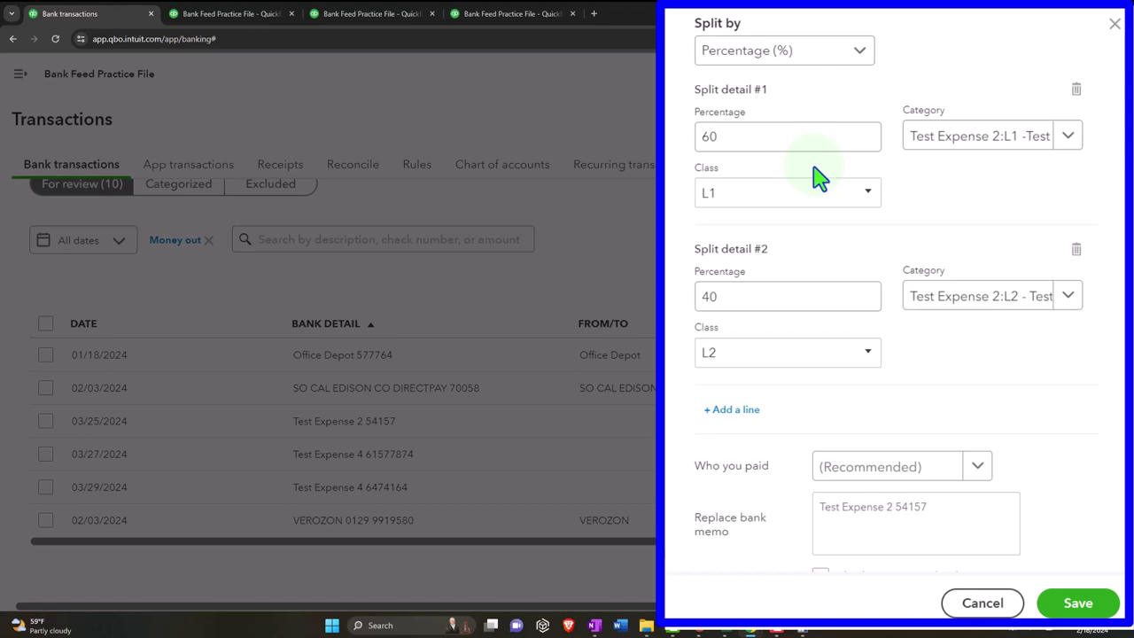
scroll(822, 275, down, 1)
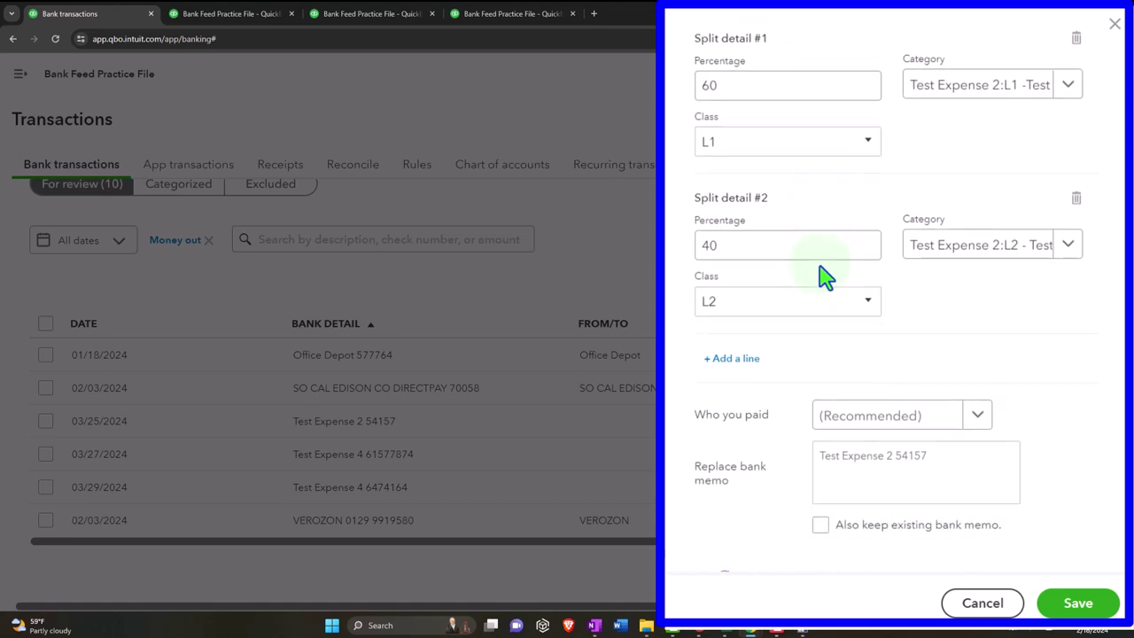
scroll(822, 277, down, 2)
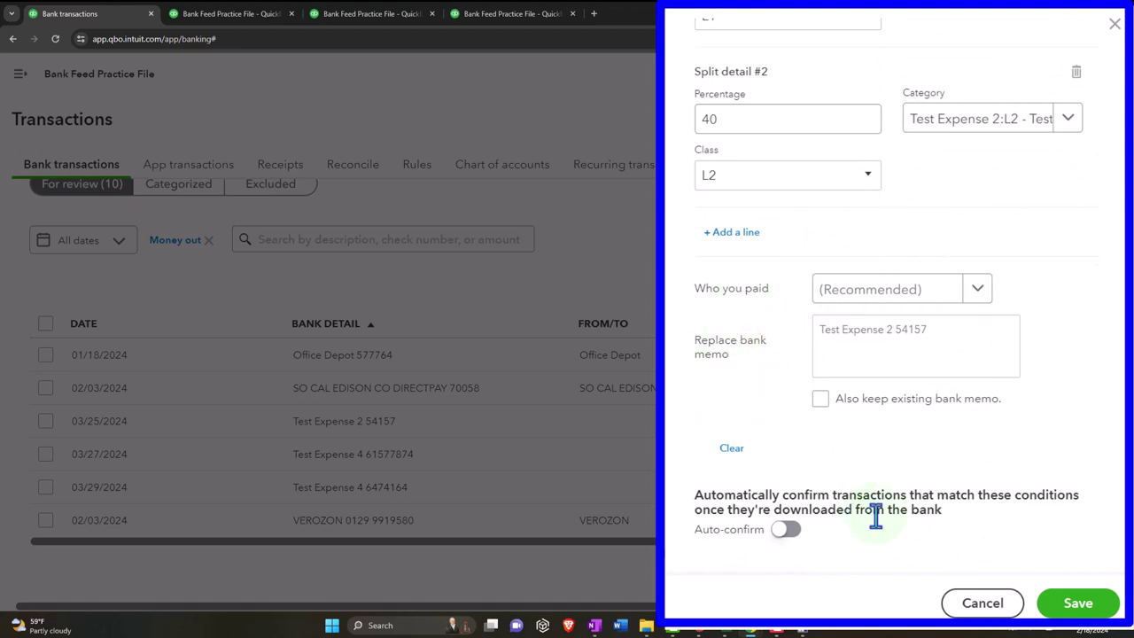
click(1076, 603)
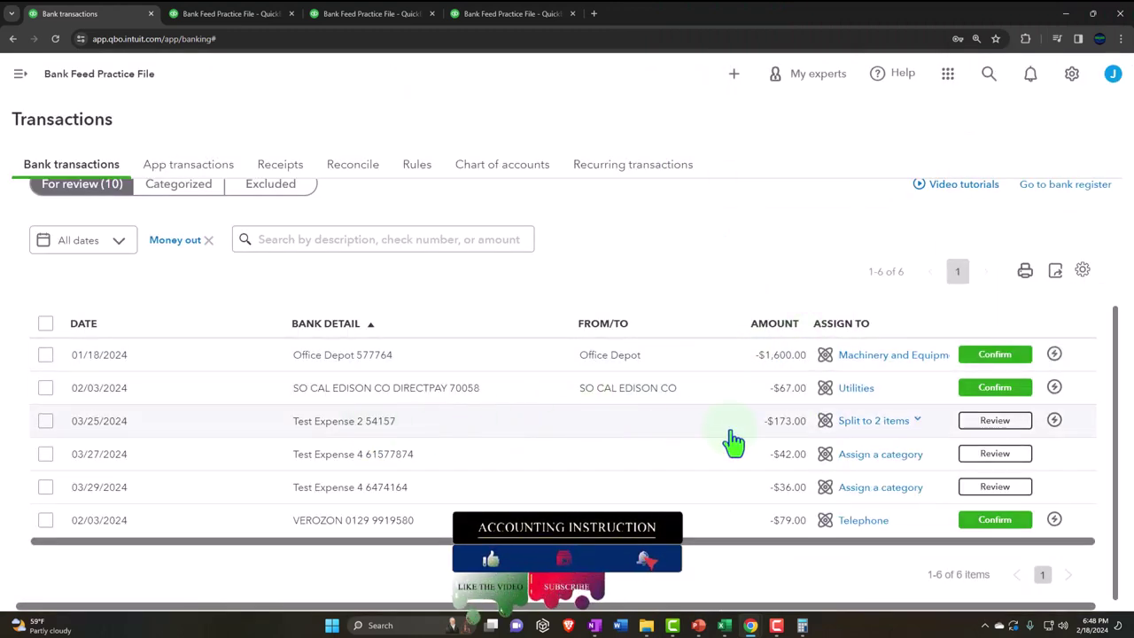
- Open the 03/25/2024 Test Expense 2 transaction and confirm it with the rule's two-item split
click(691, 437)
scroll(718, 456, down, 1)
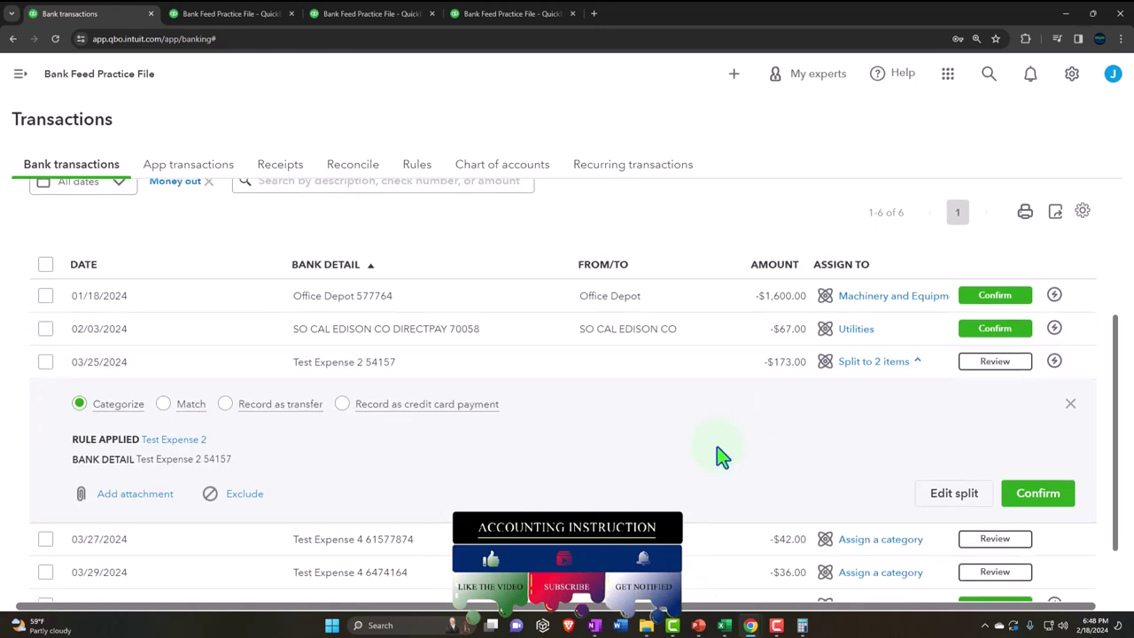
click(1079, 498)
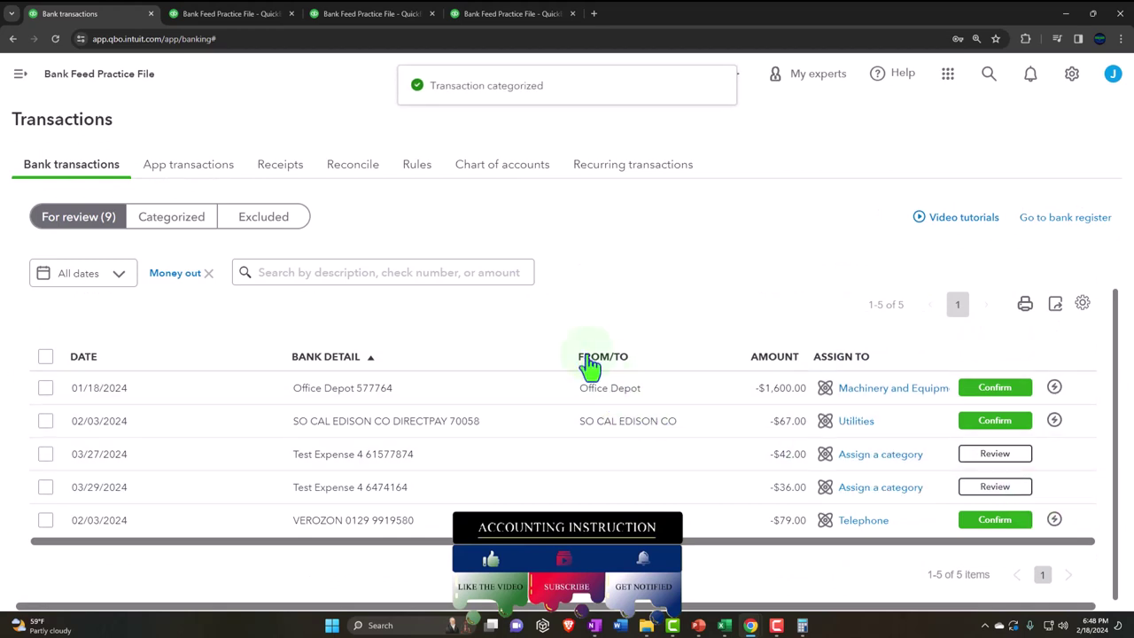
- Refresh the Balance Sheet report and examine the bank account balances by month at a larger page size
click(557, 35)
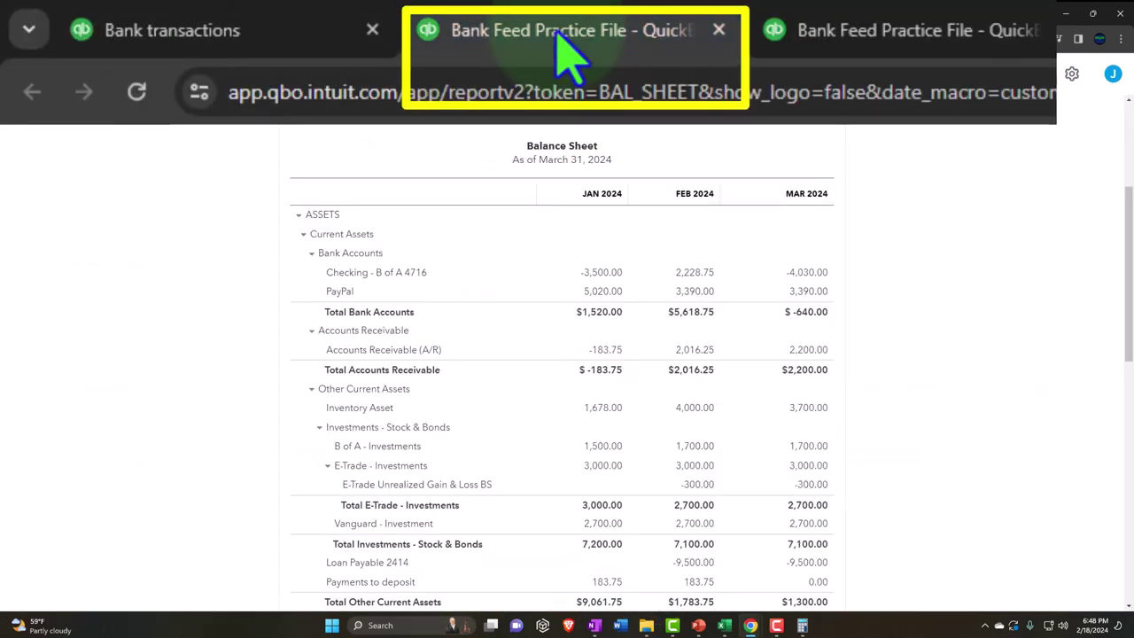
scroll(291, 157, up, 3)
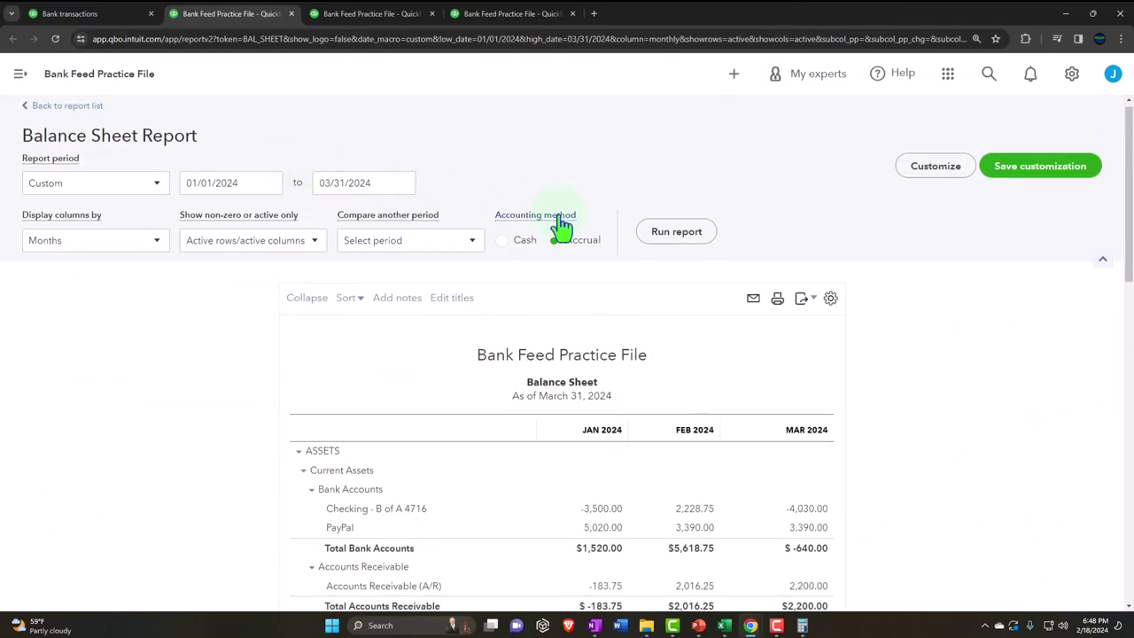
scroll(653, 306, down, 2)
key(ctrl+plus)
key(ctrl+plus)
key(ctrl+plus)
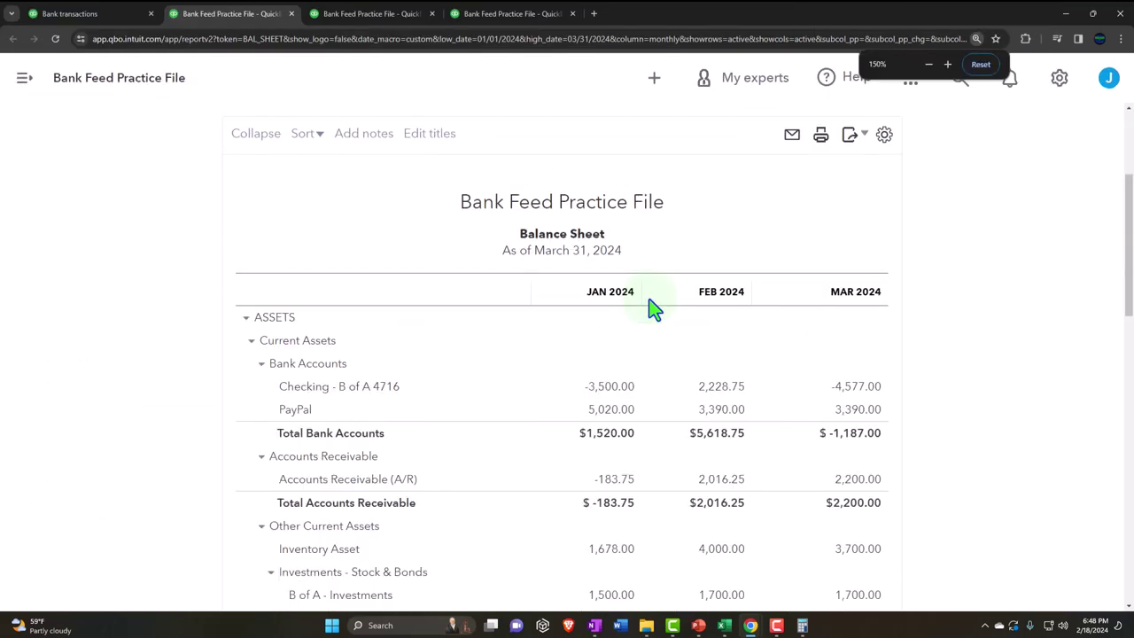
key(ctrl+plus)
scroll(654, 306, down, 1)
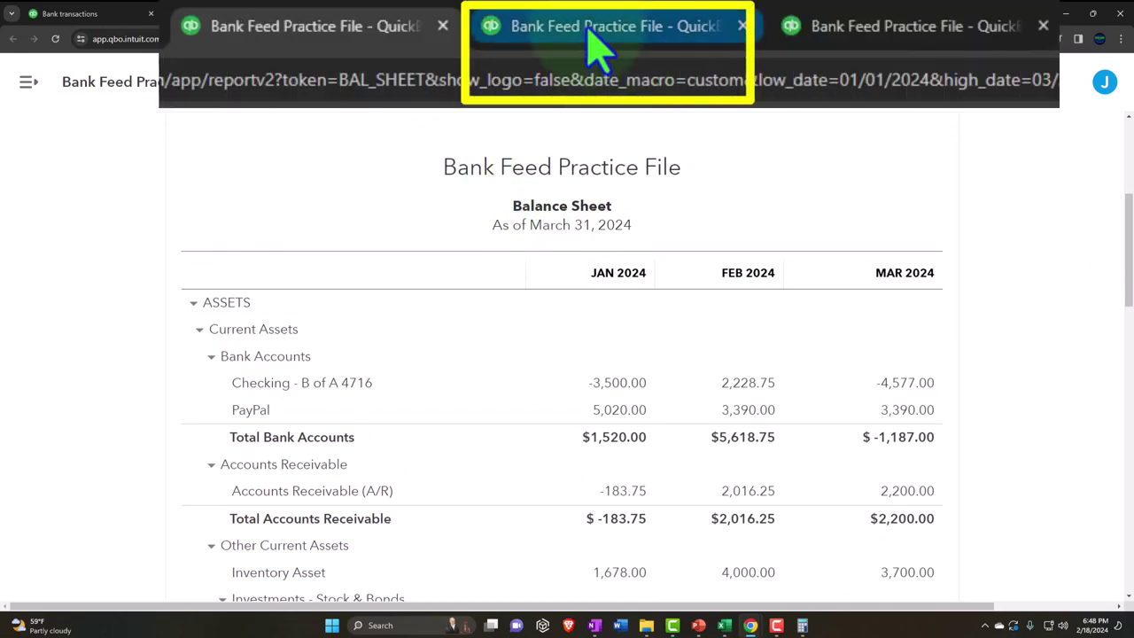
- Refresh the Profit and Loss report by class and examine the L1 and L2 amounts under Test Expense 2
click(597, 45)
scroll(608, 306, up, 2)
scroll(700, 301, up, 6)
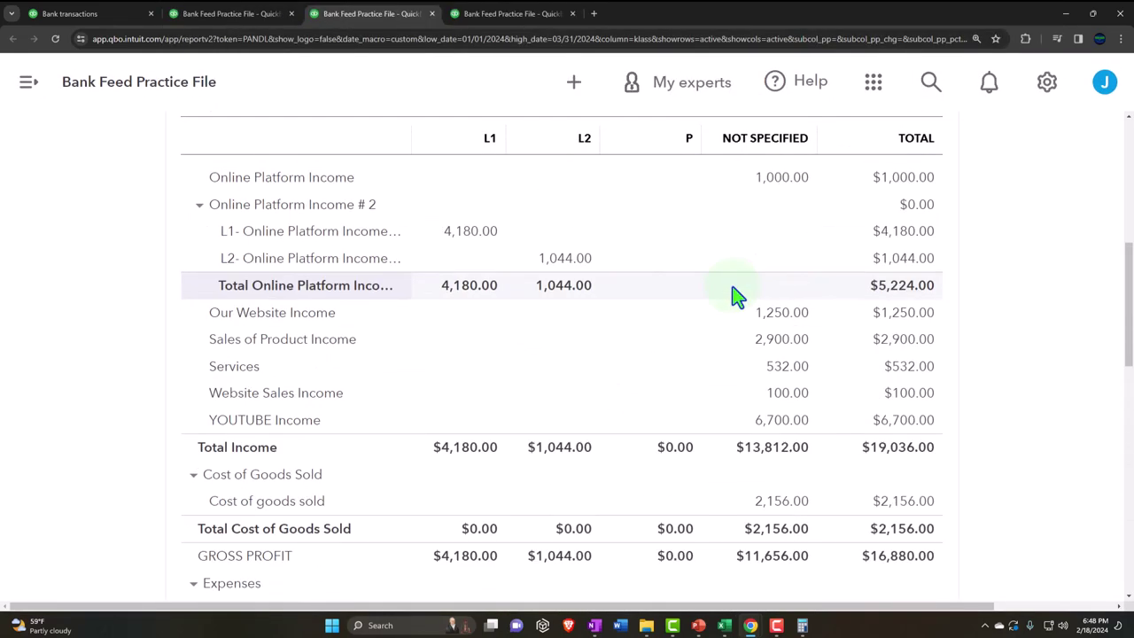
click(905, 301)
scroll(689, 382, down, 10)
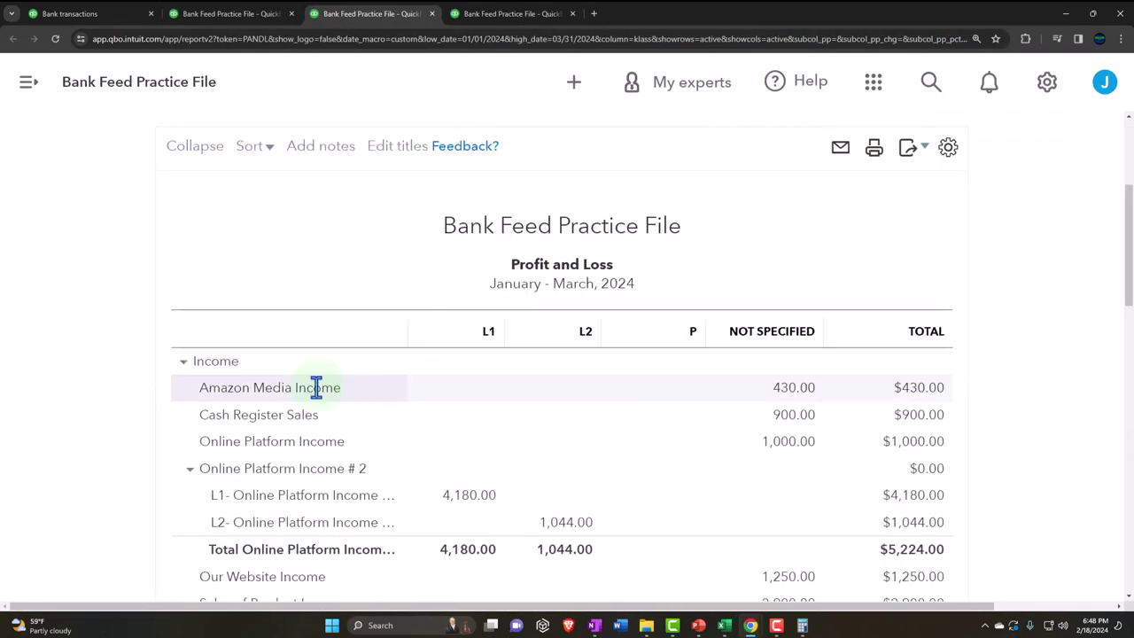
scroll(120, 213, down, 4)
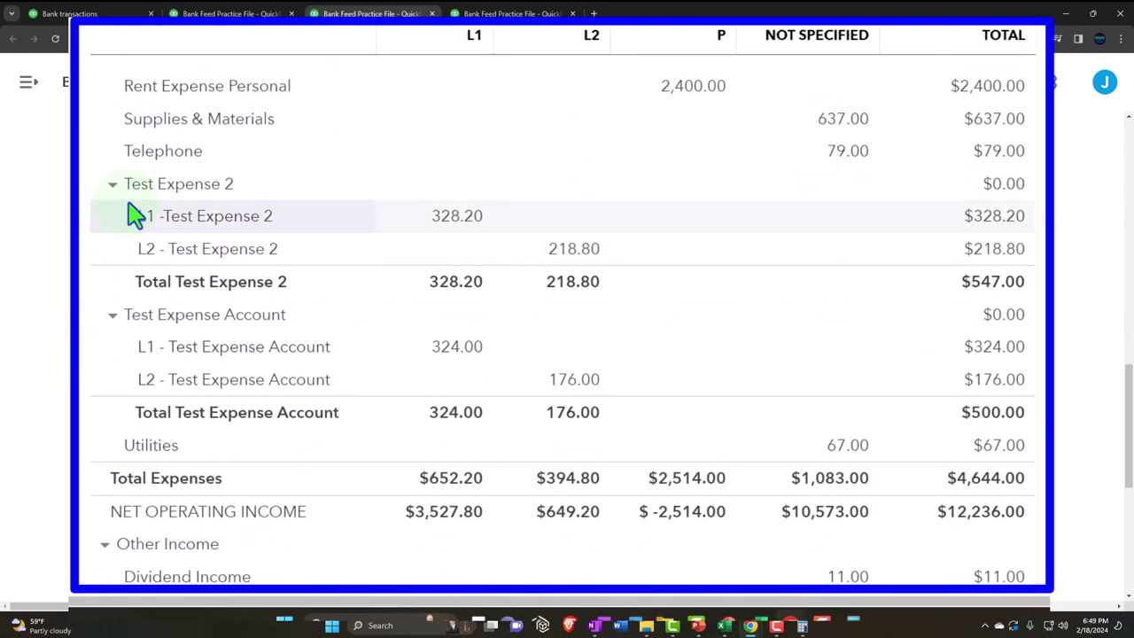
- View the transactions behind the L1 amount of Test Expense 2, and return to the Profit and Loss report
click(440, 228)
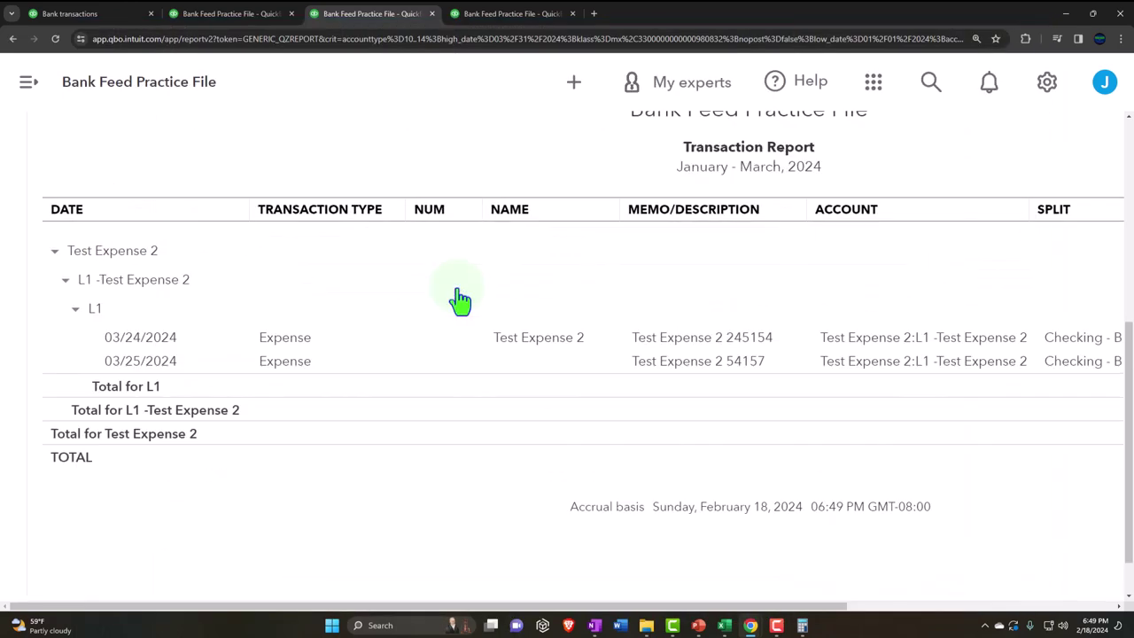
key(ctrl+minus)
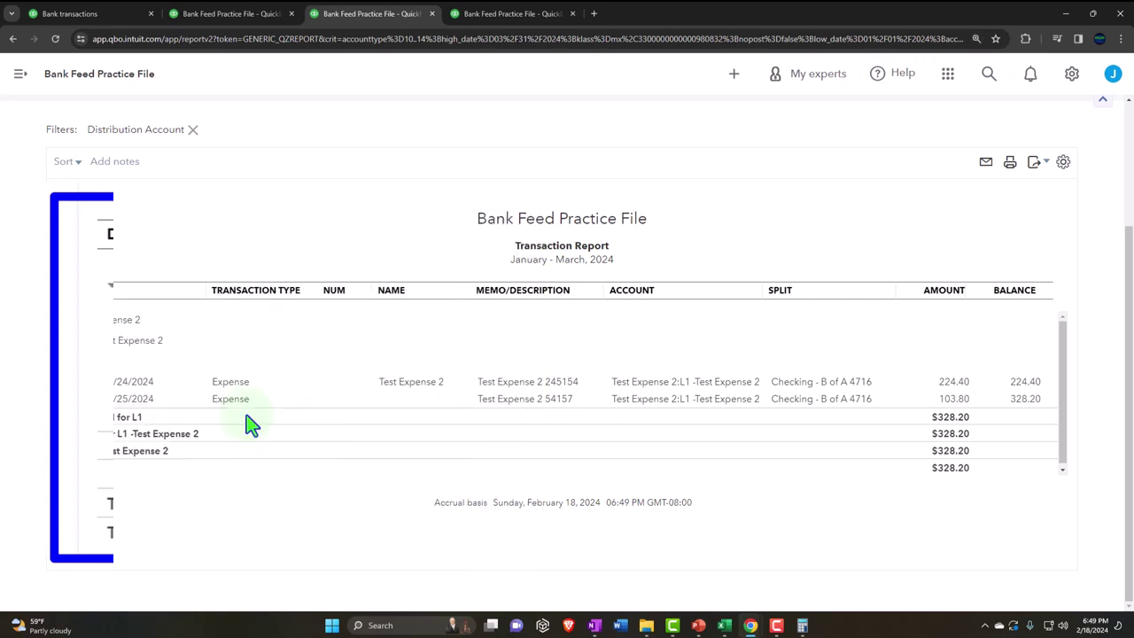
scroll(250, 425, up, 2)
click(36, 112)
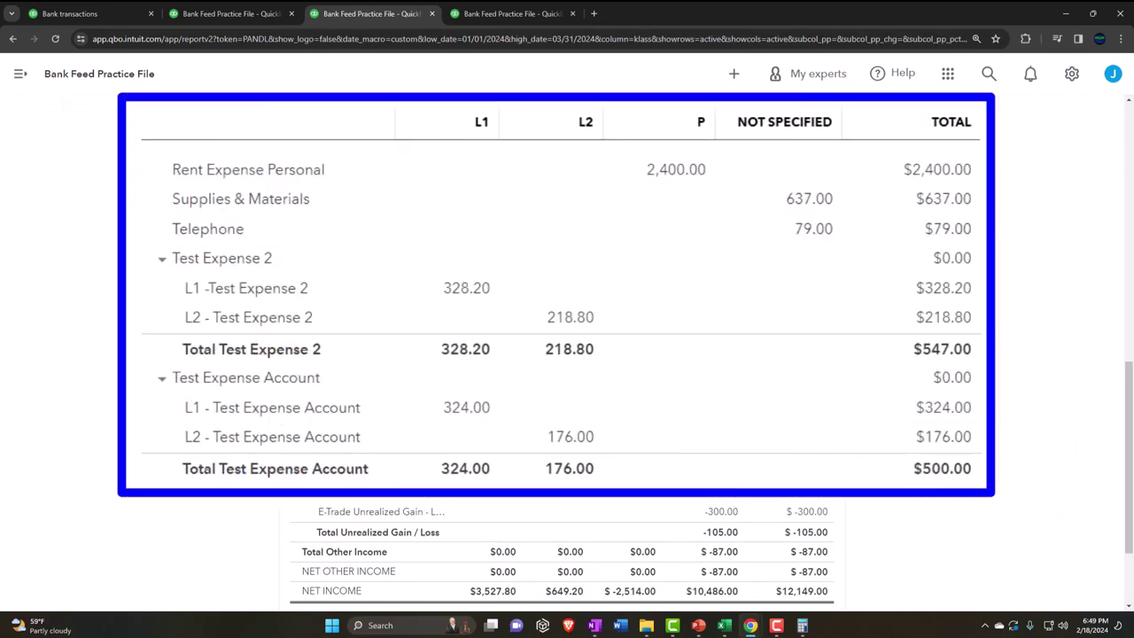
- View the transactions behind the L2 amount of Test Expense Account, and return to the Profit and Loss report
click(583, 442)
scroll(577, 329, down, 3)
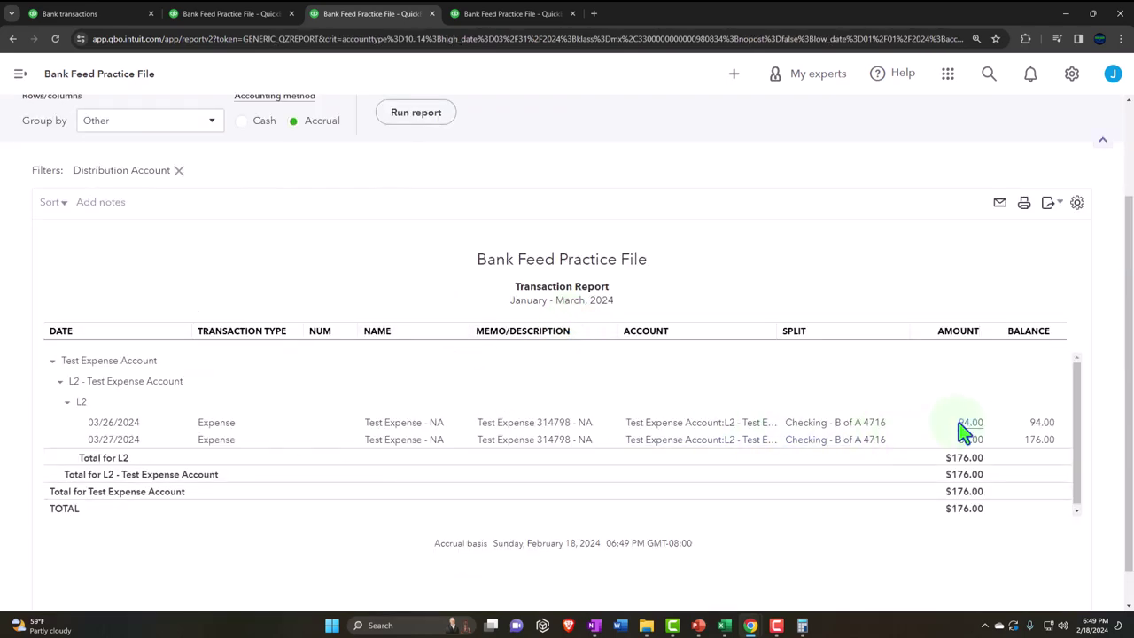
scroll(646, 499, up, 3)
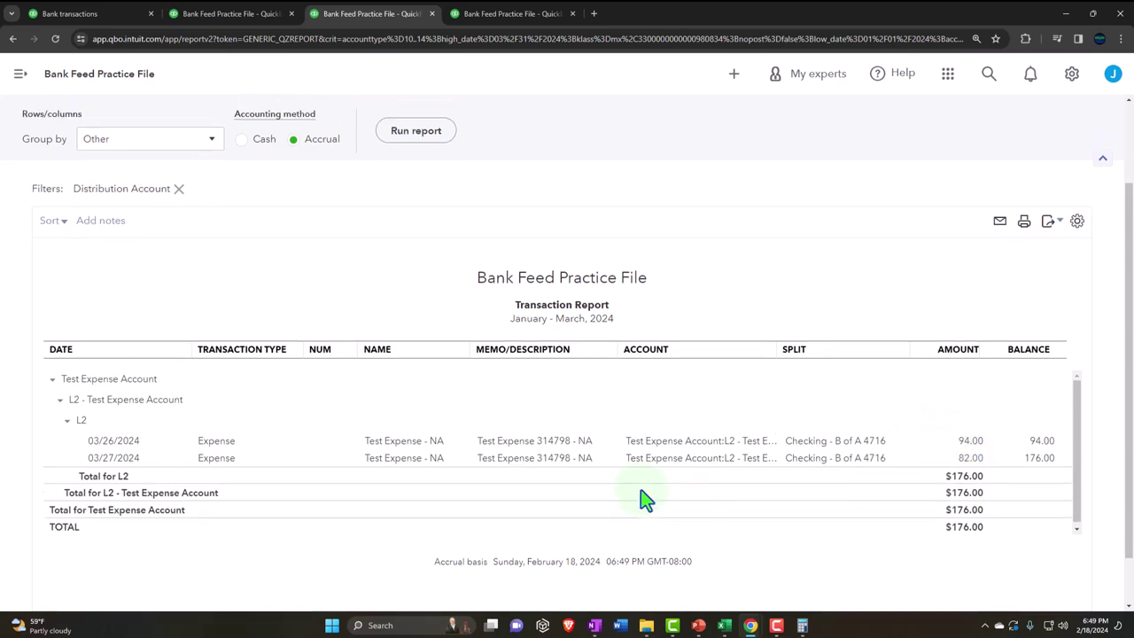
click(64, 116)
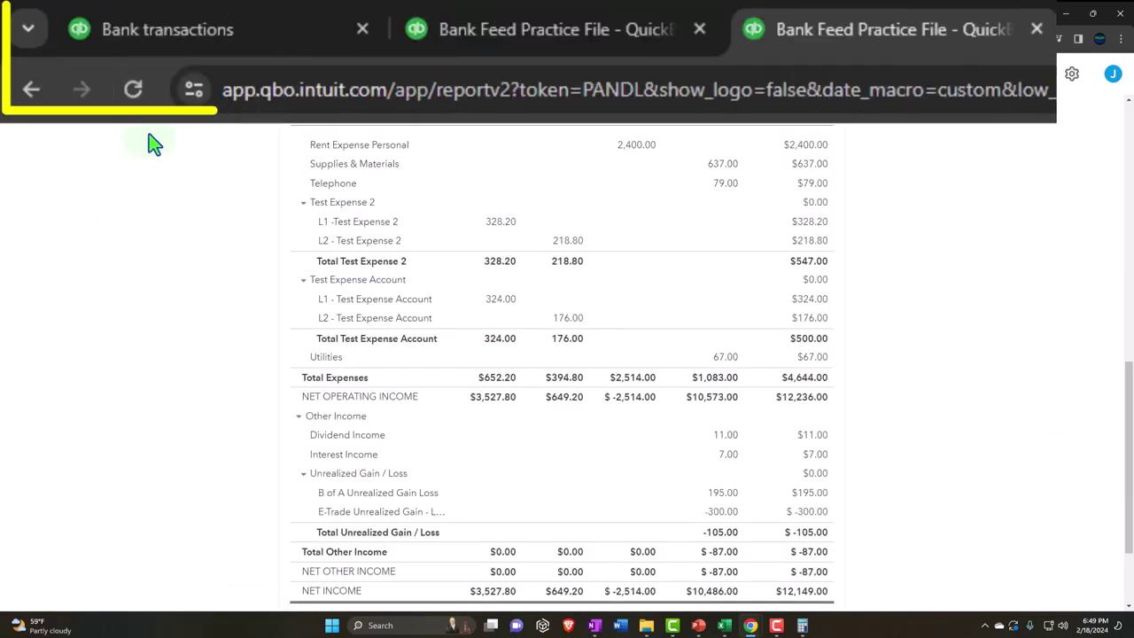
- Return to the bank transactions and start a new rule from the 03/27/2024 Test Expense 4 transaction
click(86, 12)
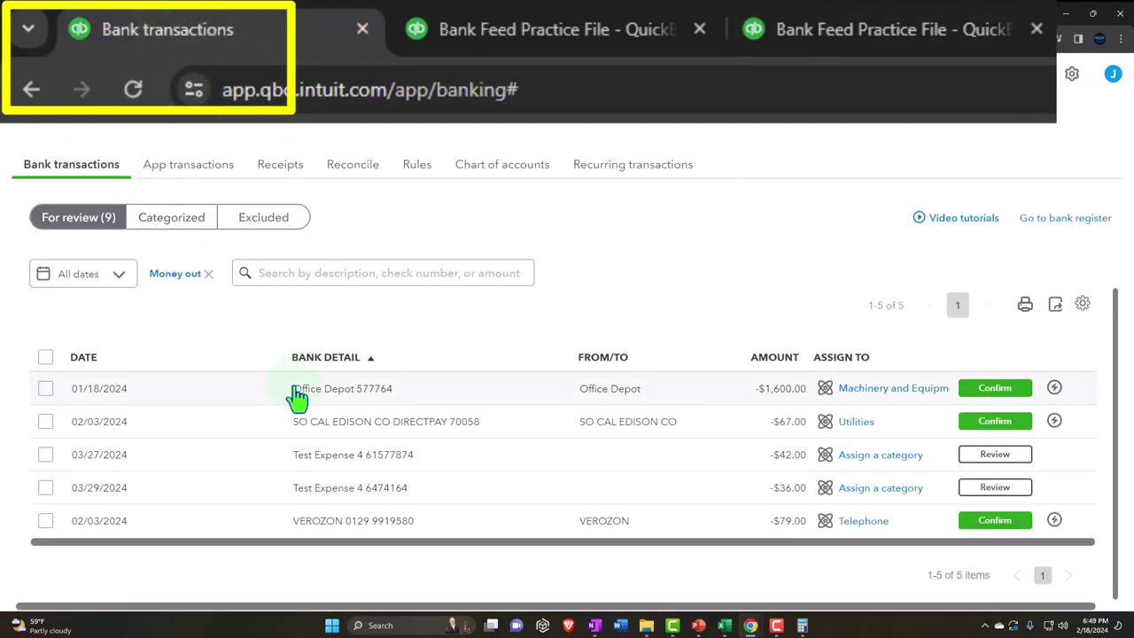
click(347, 470)
scroll(354, 441, down, 1)
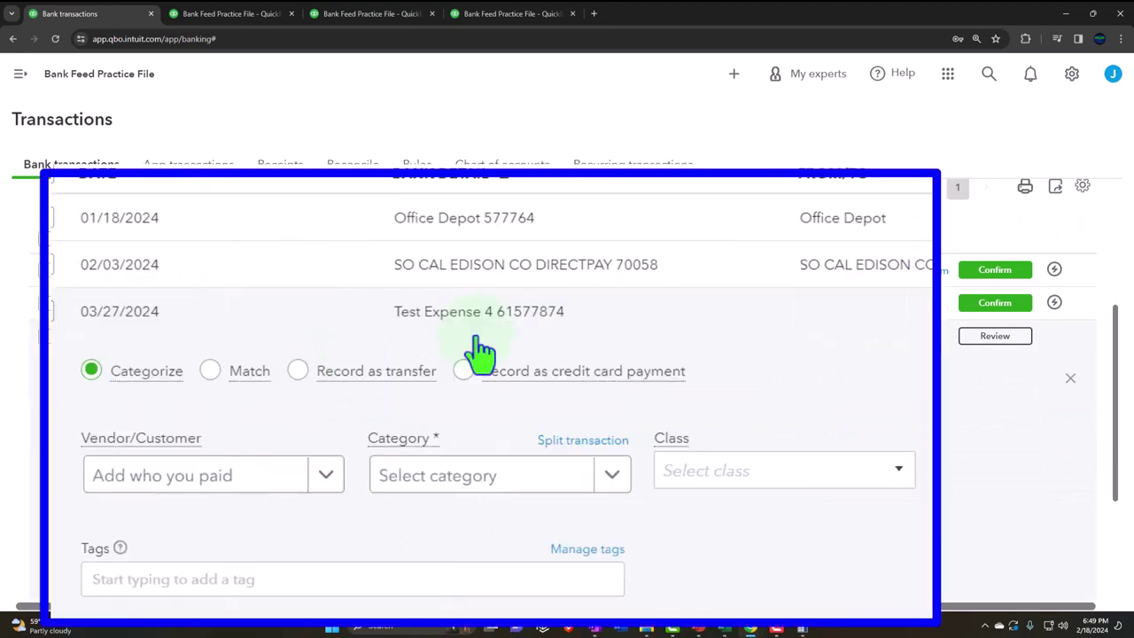
scroll(479, 352, down, 1)
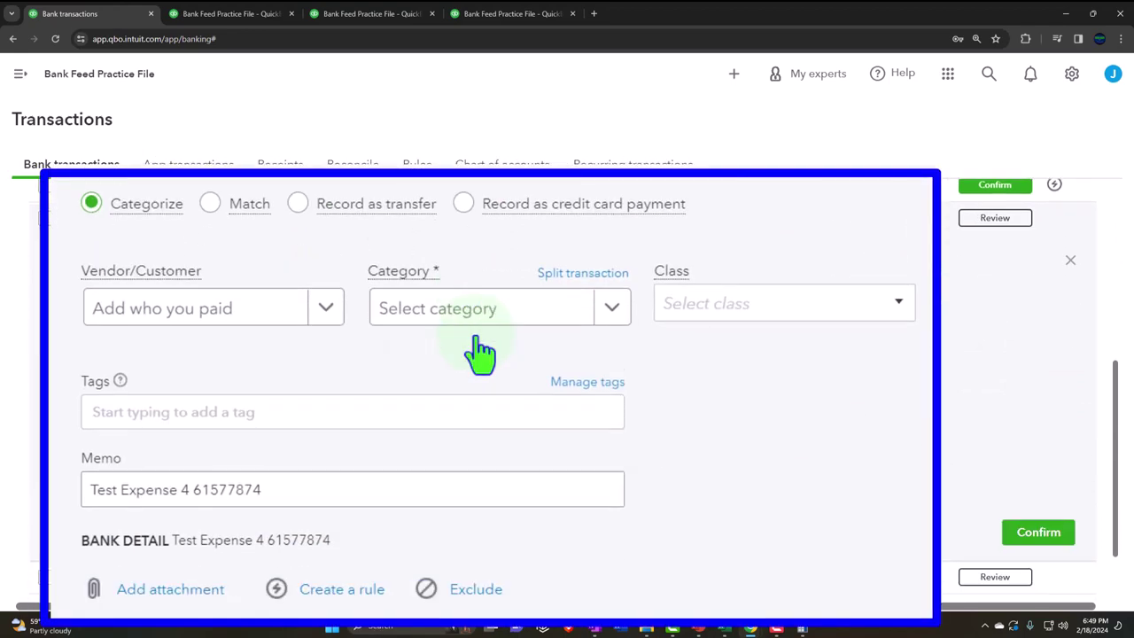
click(363, 599)
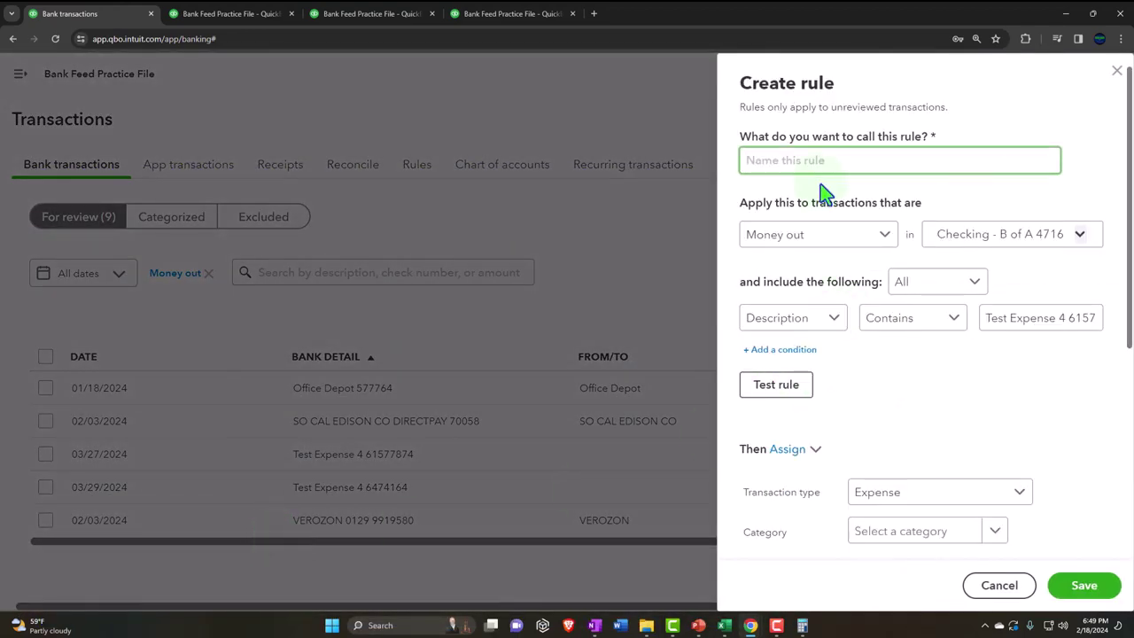
- Name the rule Test Expense 4 and set its condition to Bank text Contains Test Expense 4
text(Test Expense 4)
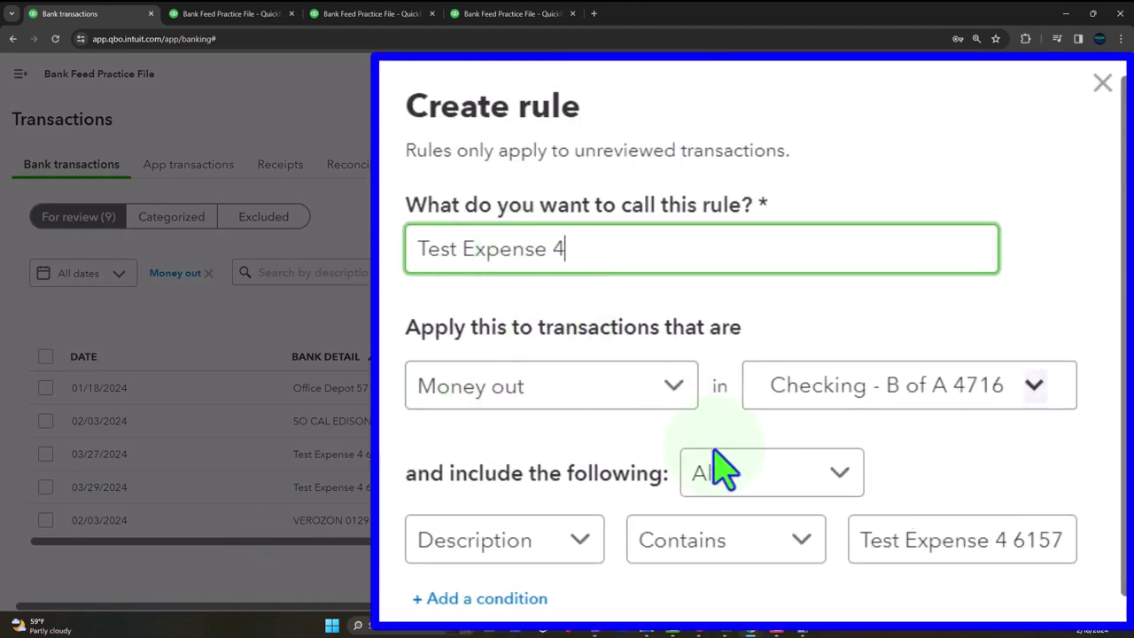
click(566, 545)
click(670, 618)
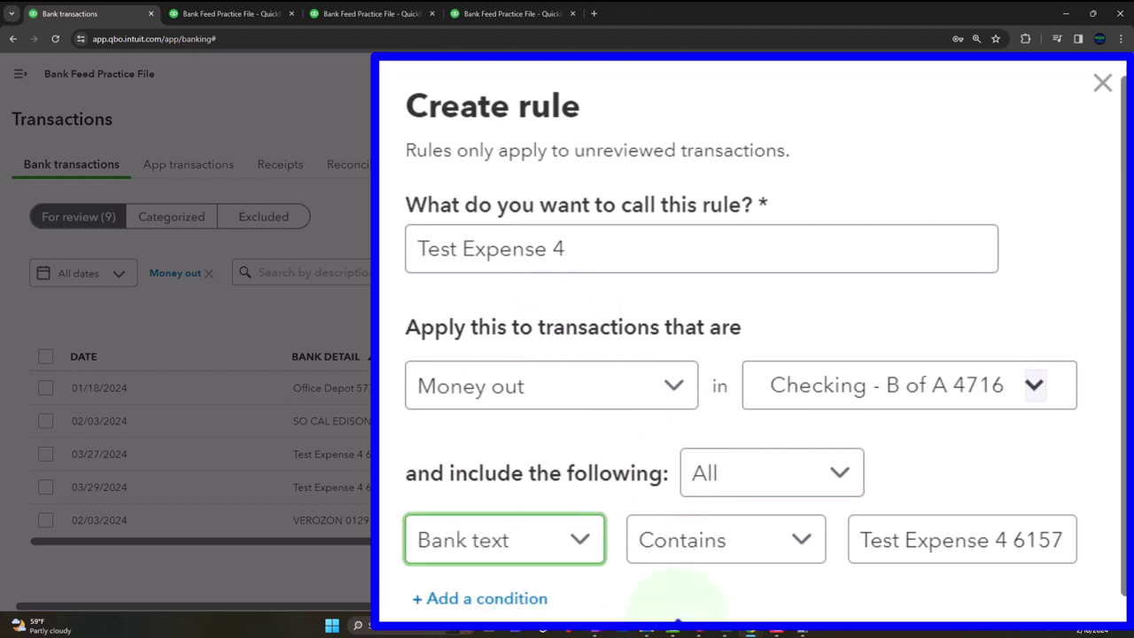
double_click(1020, 540)
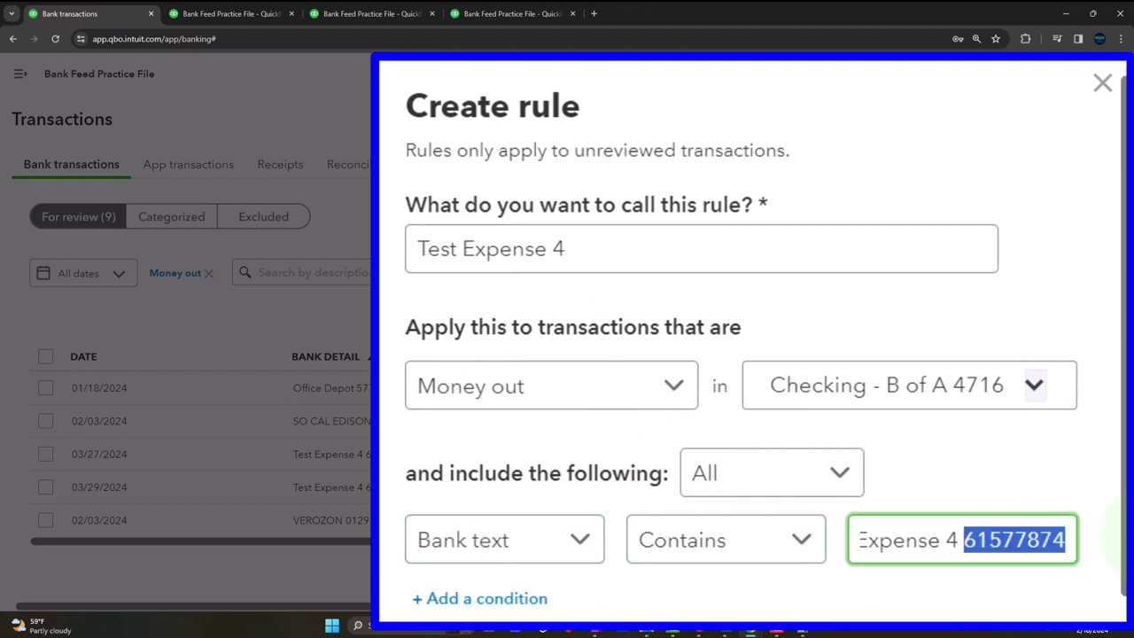
key(BackSpace)
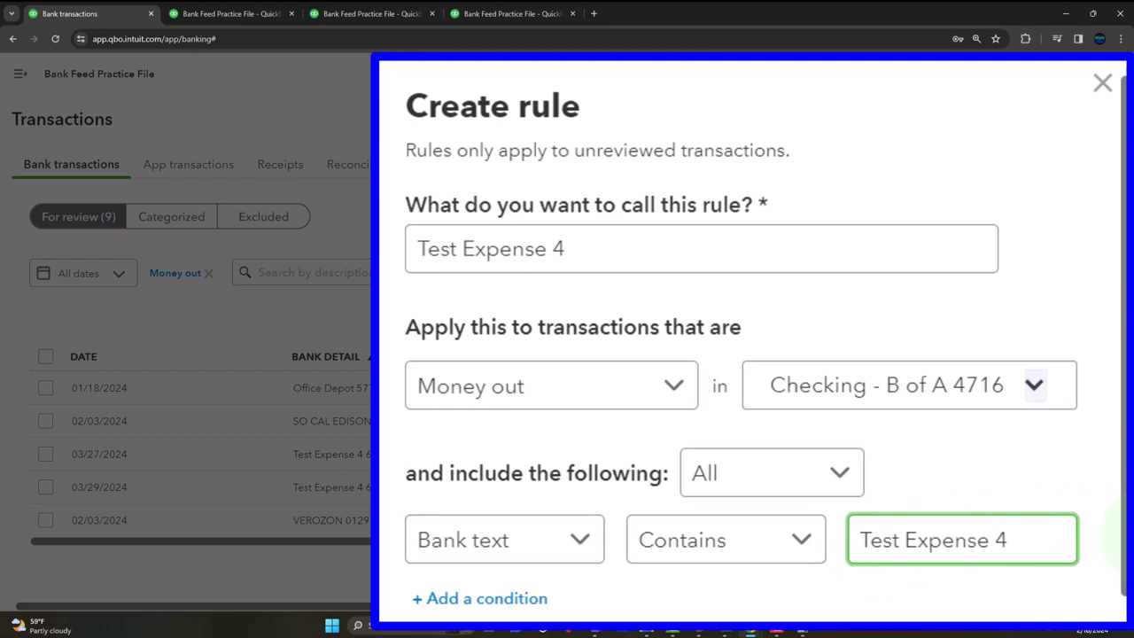
key(Tab)
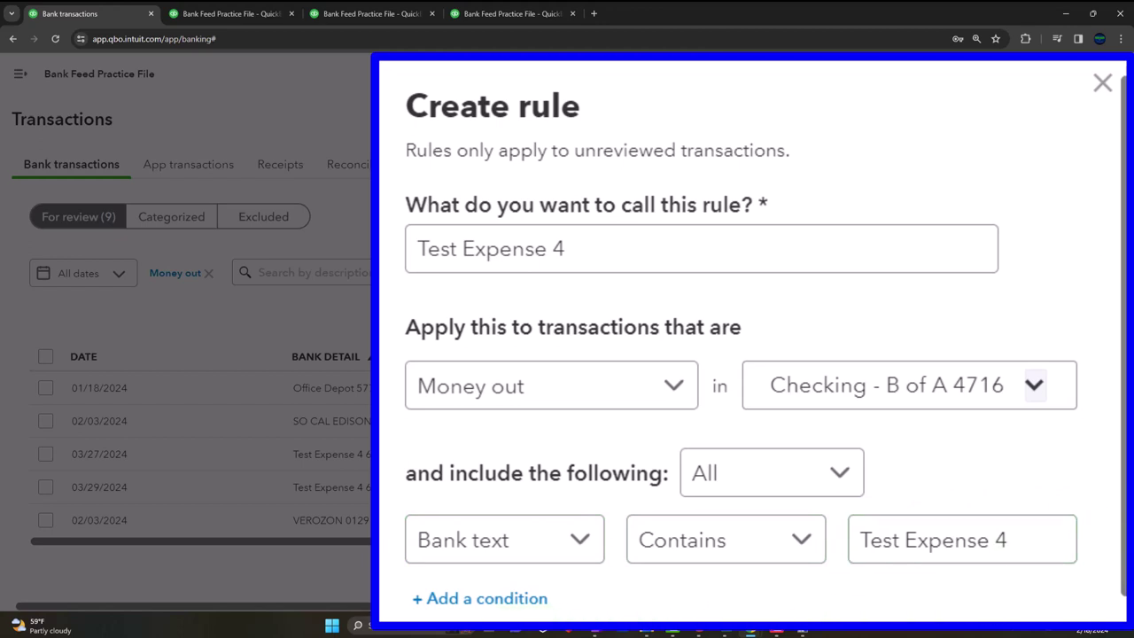
- Add a split to the rule's category assignment and set it to split by Amount ($)
scroll(860, 385, down, 3)
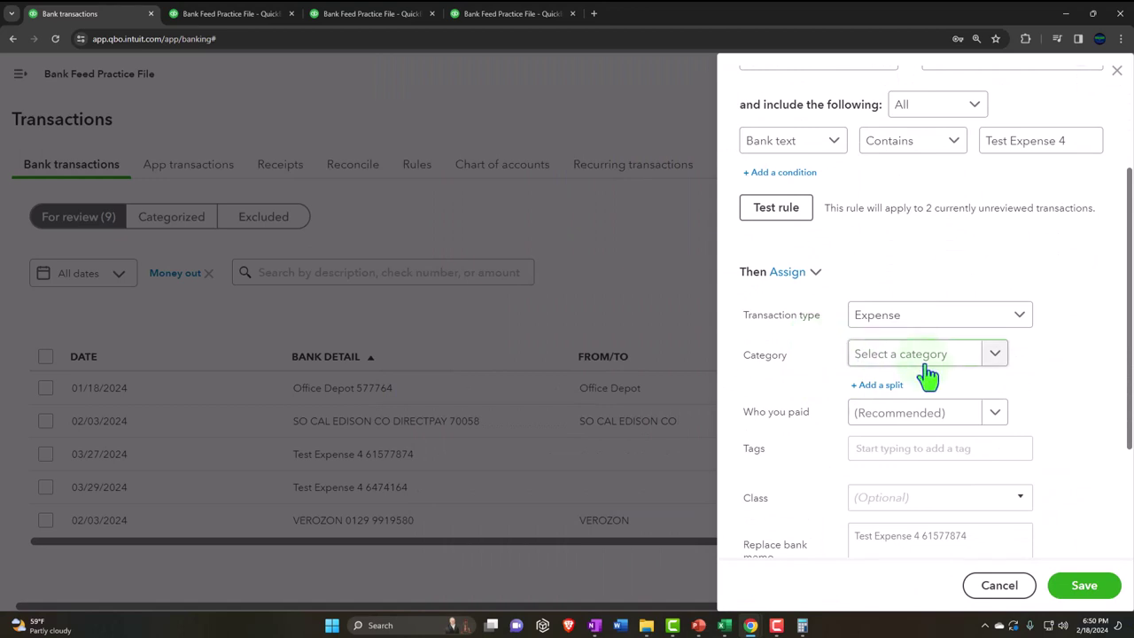
click(890, 386)
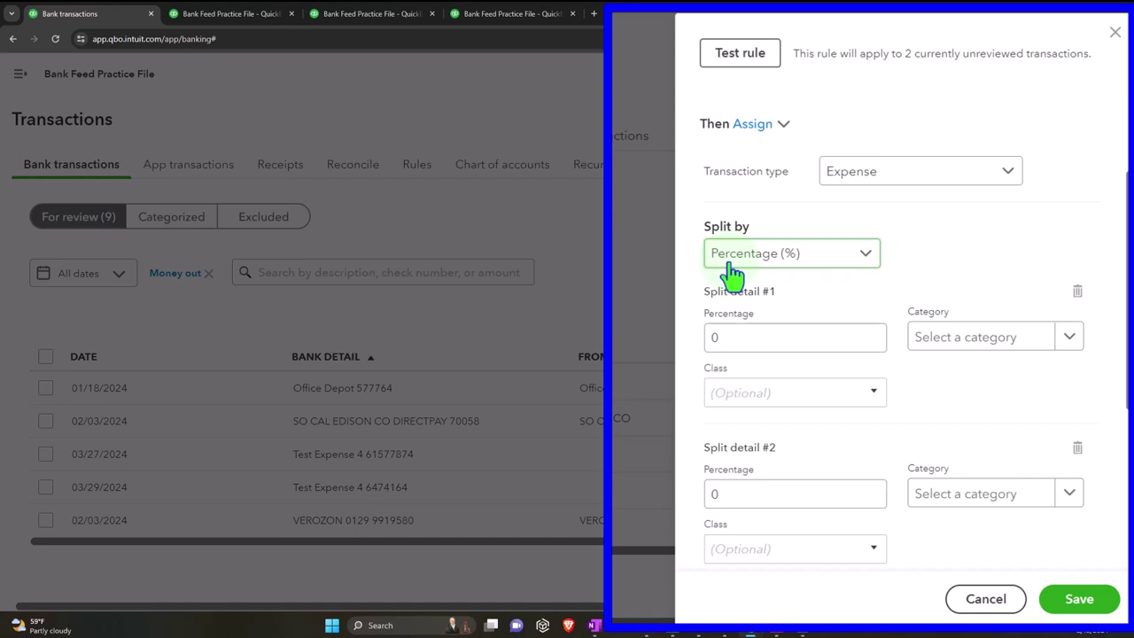
click(842, 266)
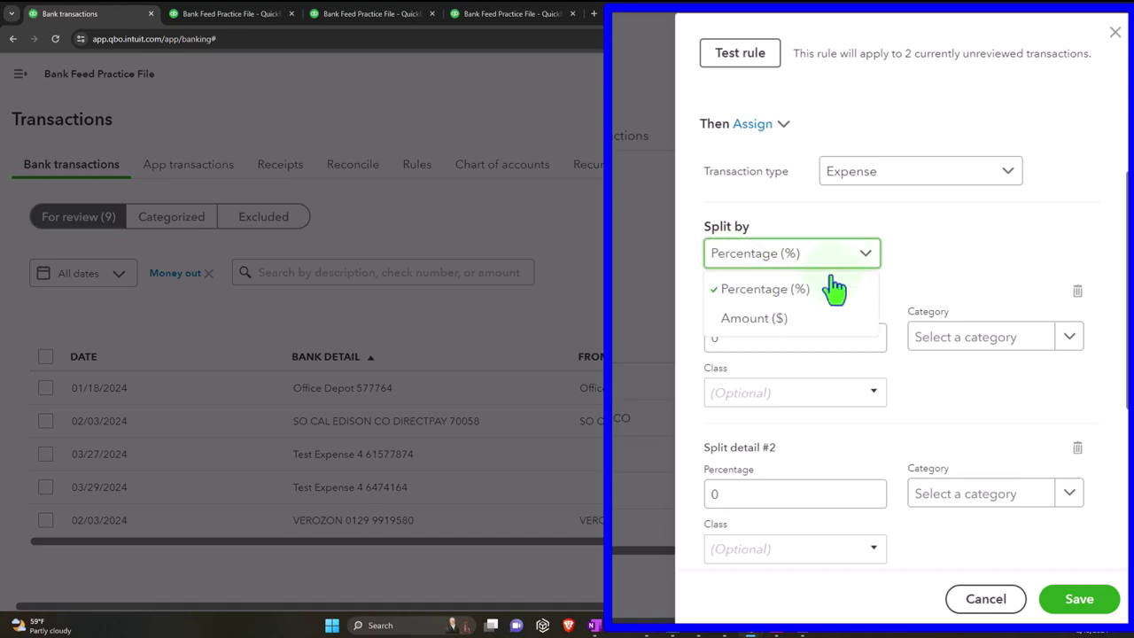
click(807, 323)
click(805, 329)
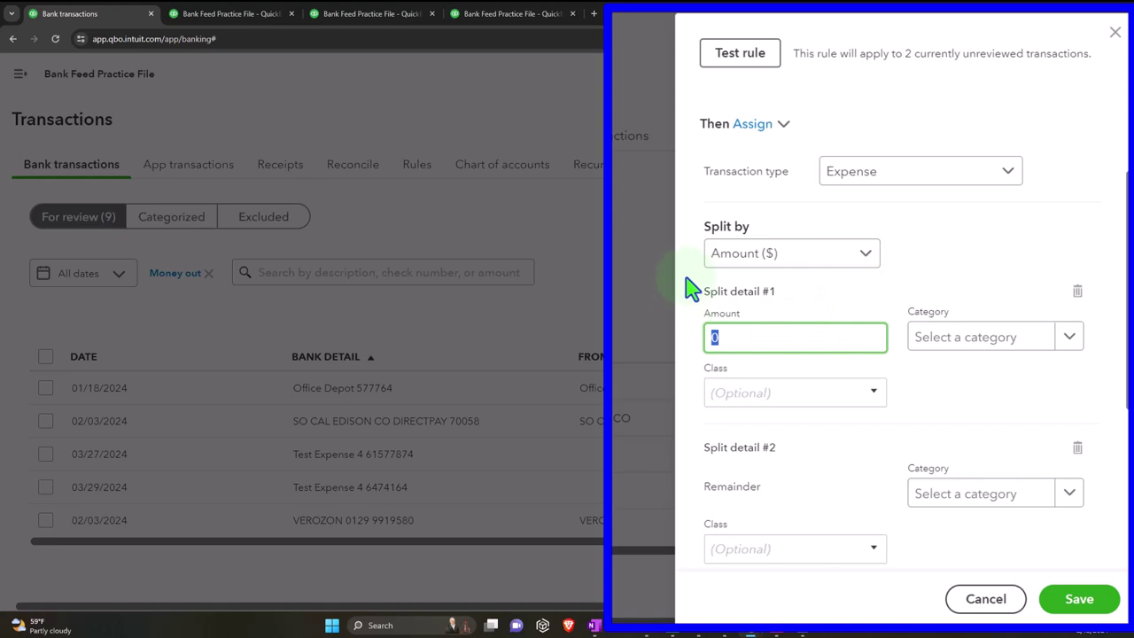
- Set split detail #1 to an amount of 20, category L1 - Test Expense 4 and class L1
text(20)
key(Tab)
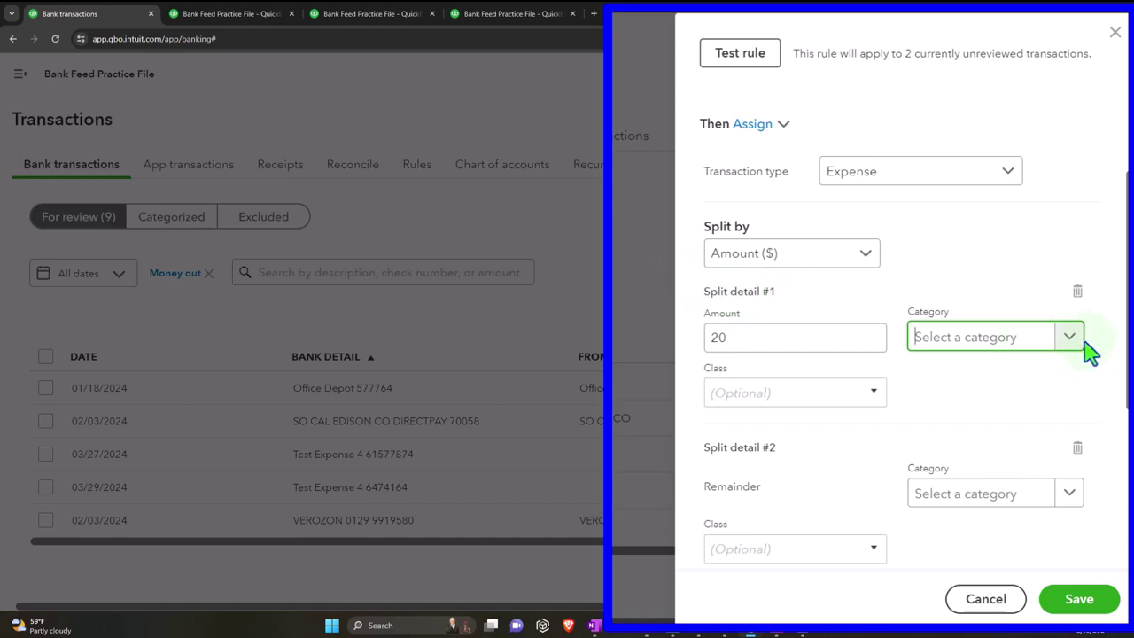
scroll(1066, 353, down, 2)
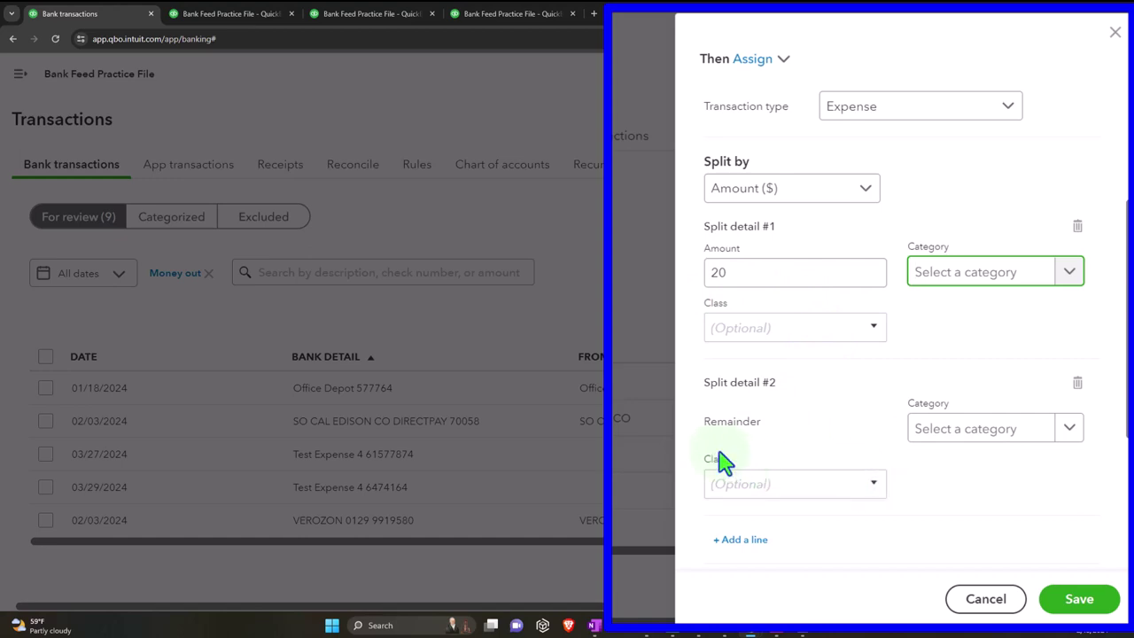
click(1069, 276)
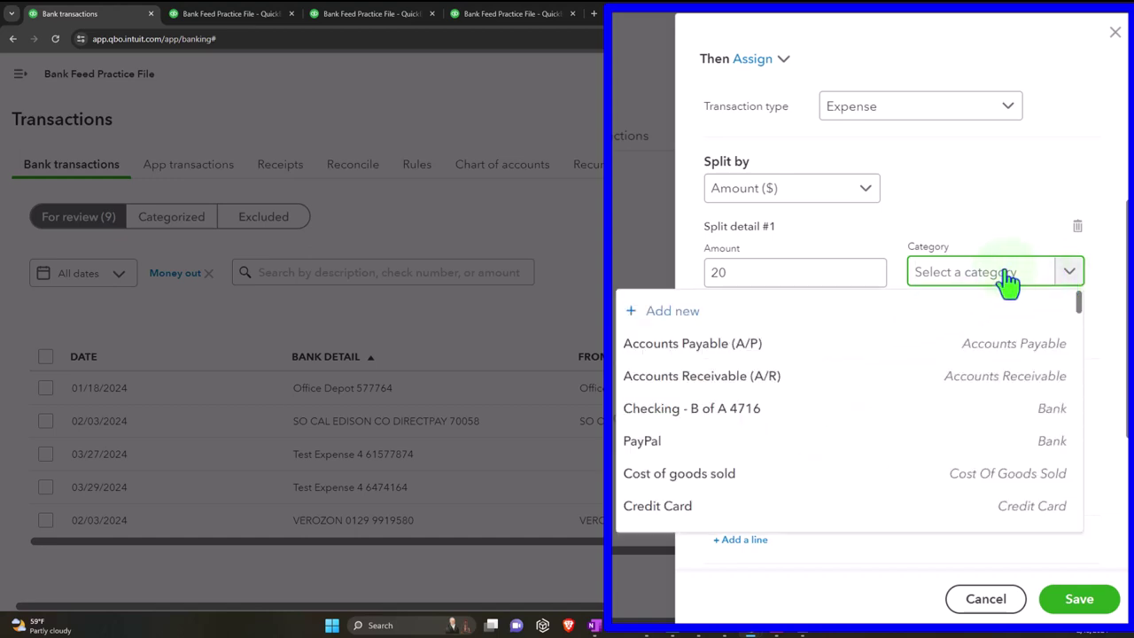
text(test)
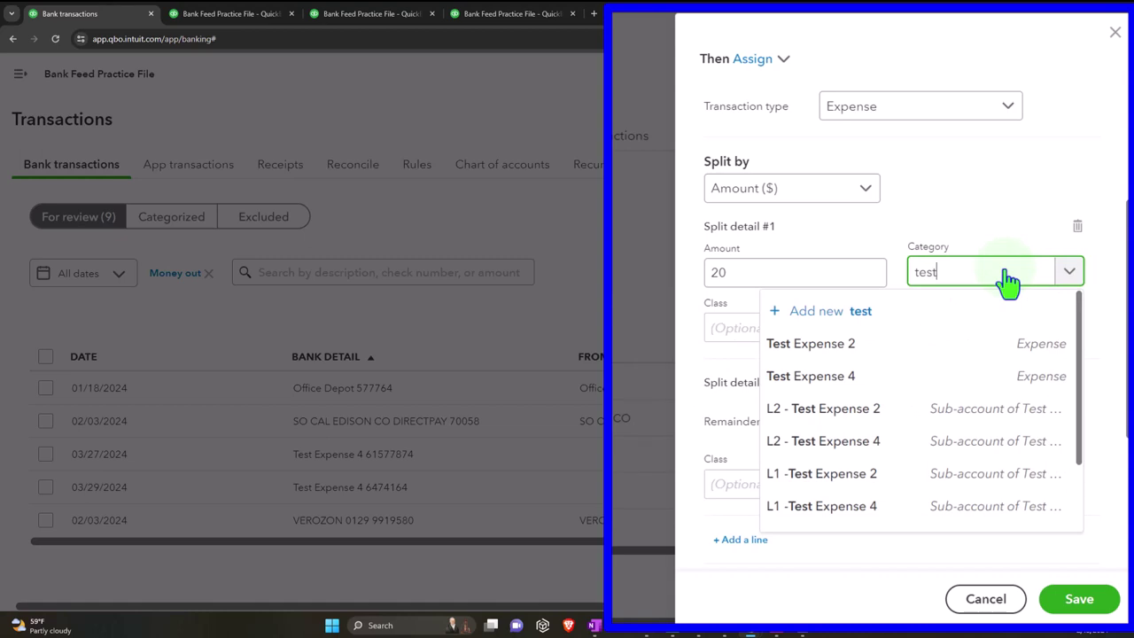
click(861, 519)
click(868, 335)
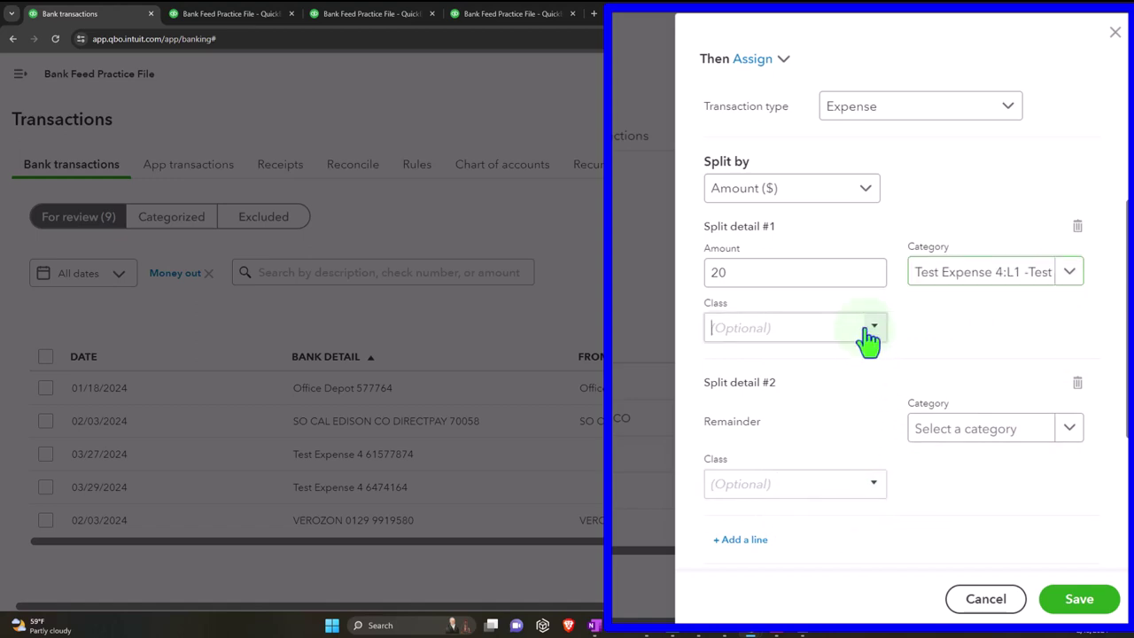
click(831, 398)
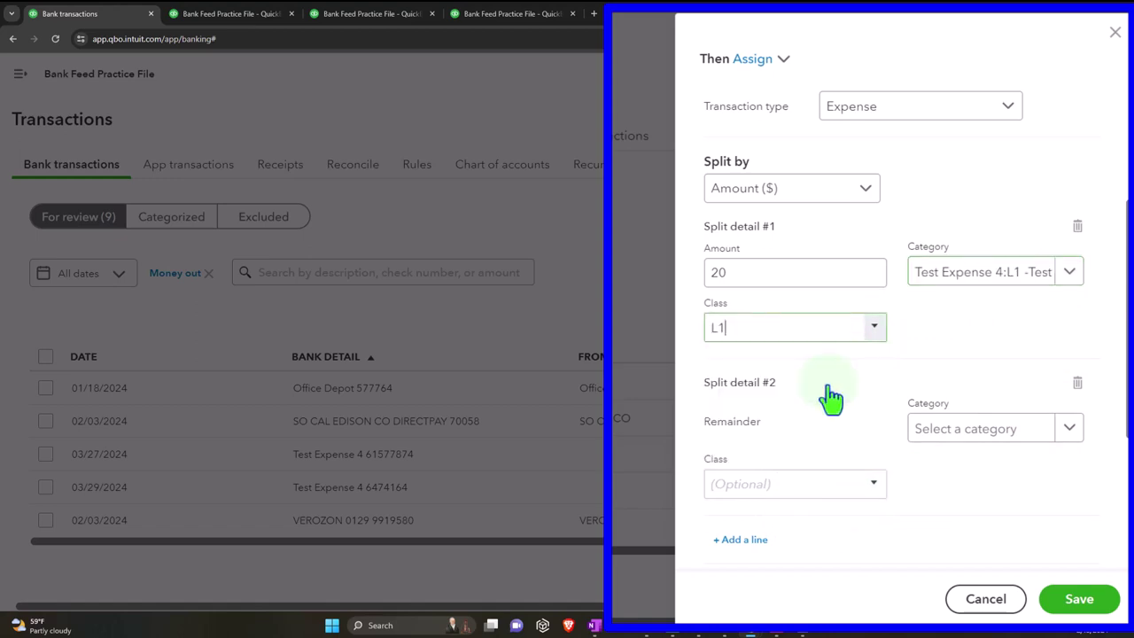
- Set the remainder in split detail #2 to category L2 - Test Expense 4 and class L2
click(1065, 434)
click(944, 428)
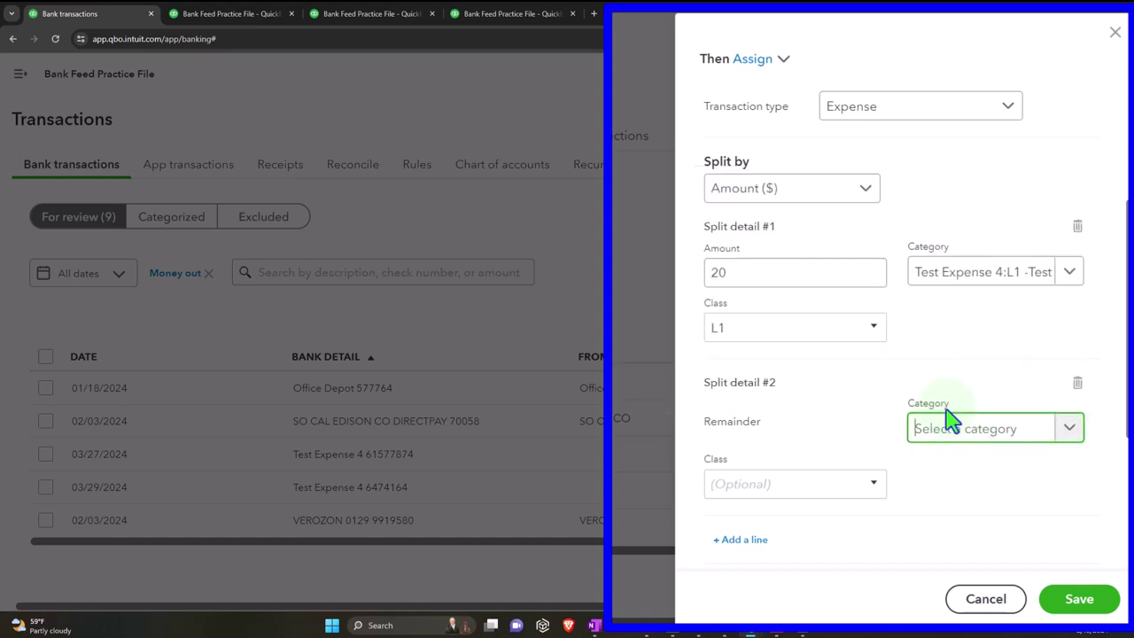
text(rt)
key(BackSpace)
key(BackSpace)
text(test)
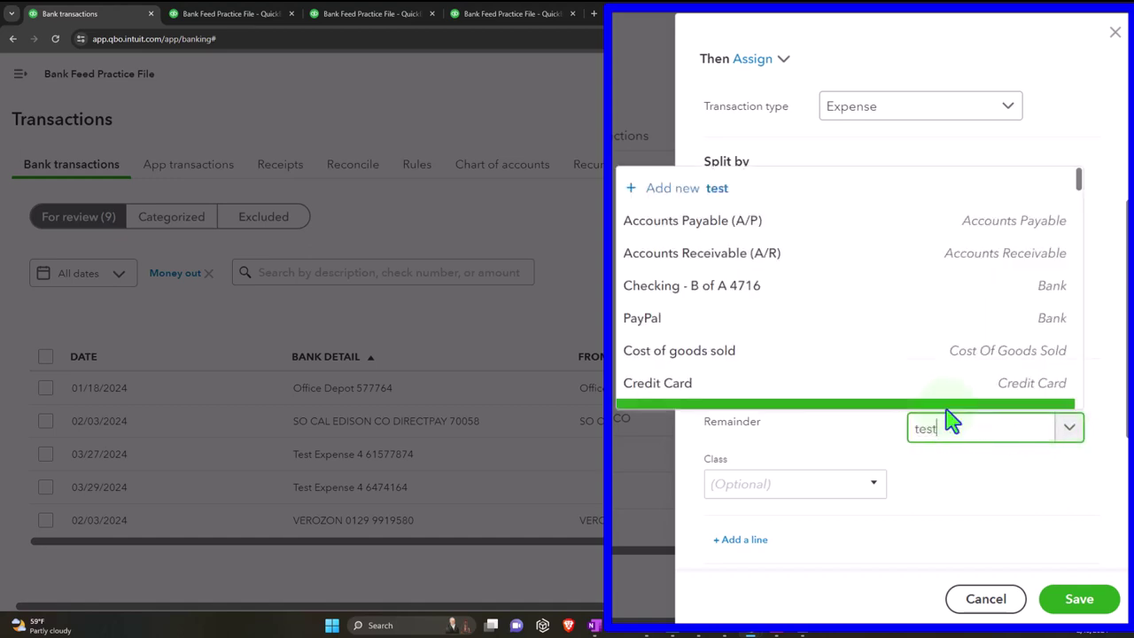
text( ex)
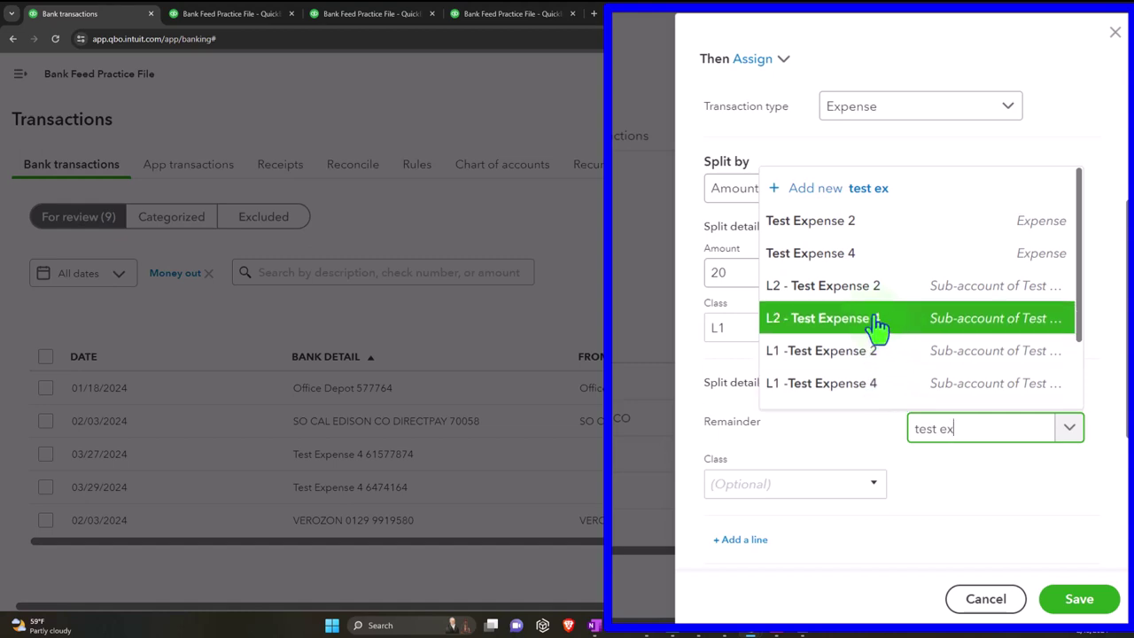
click(846, 335)
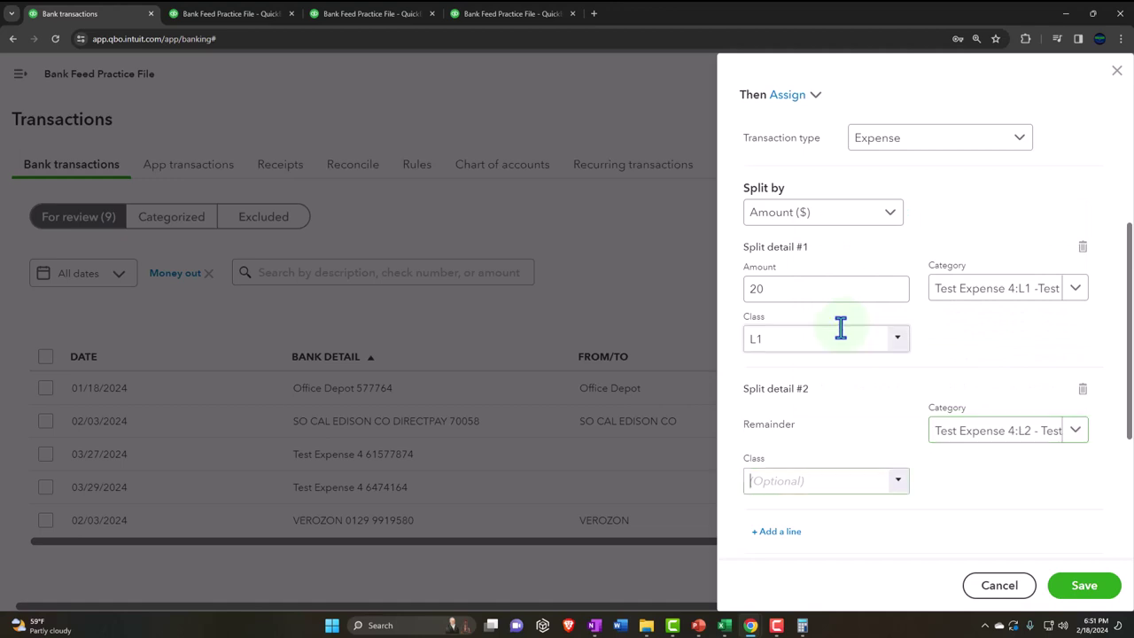
click(895, 483)
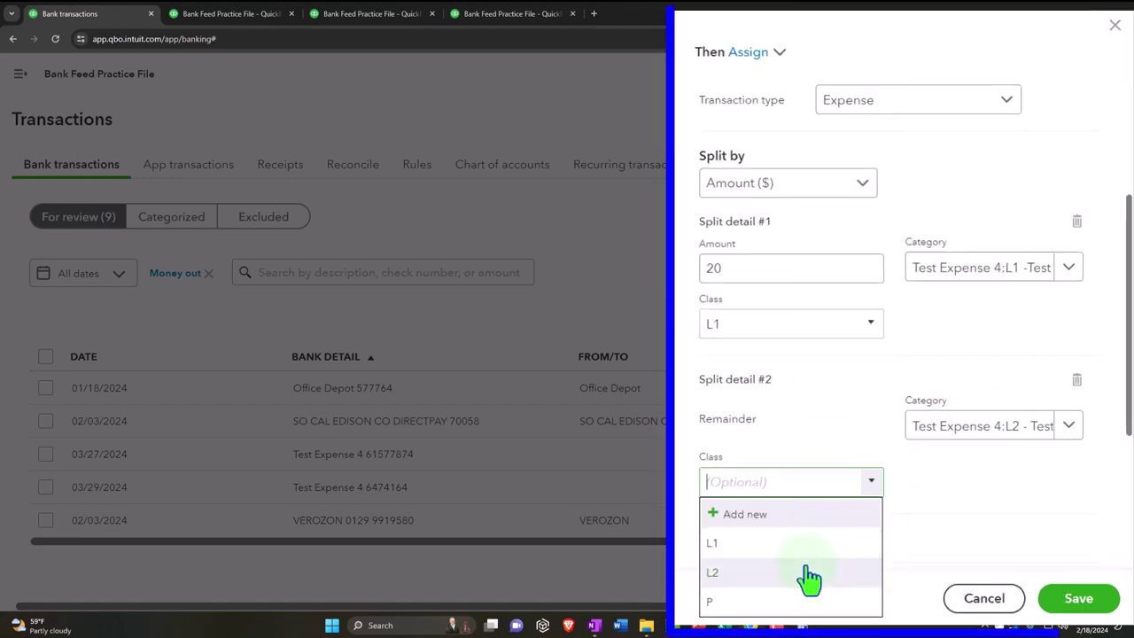
click(843, 563)
- Try adding a third split line to the rule, and delete split detail #2
click(736, 538)
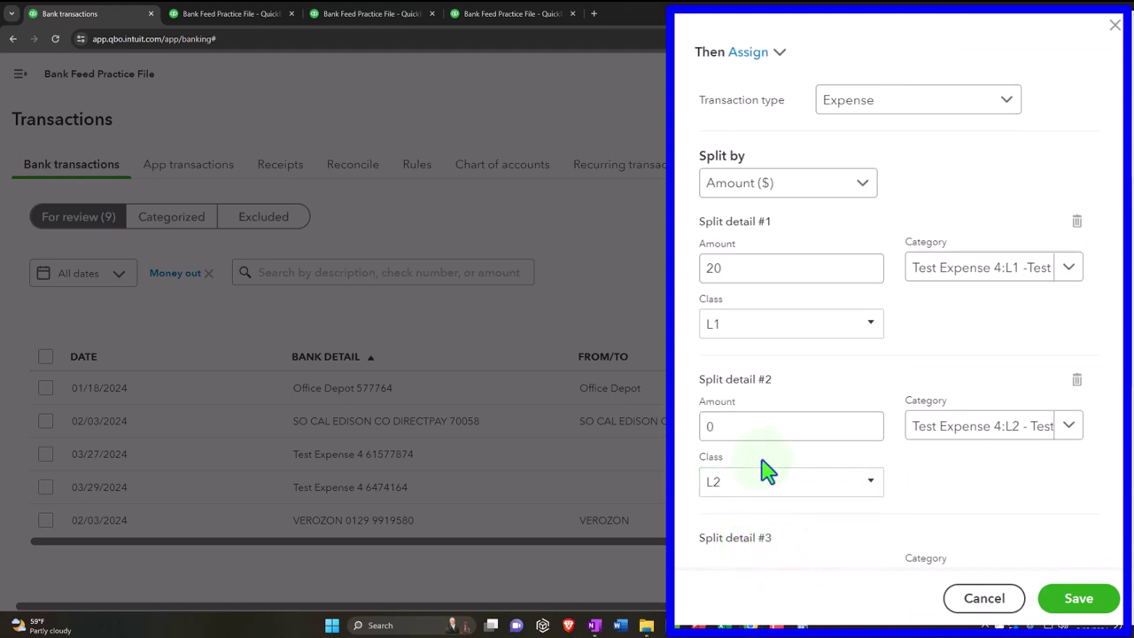
click(746, 426)
scroll(746, 426, down, 1)
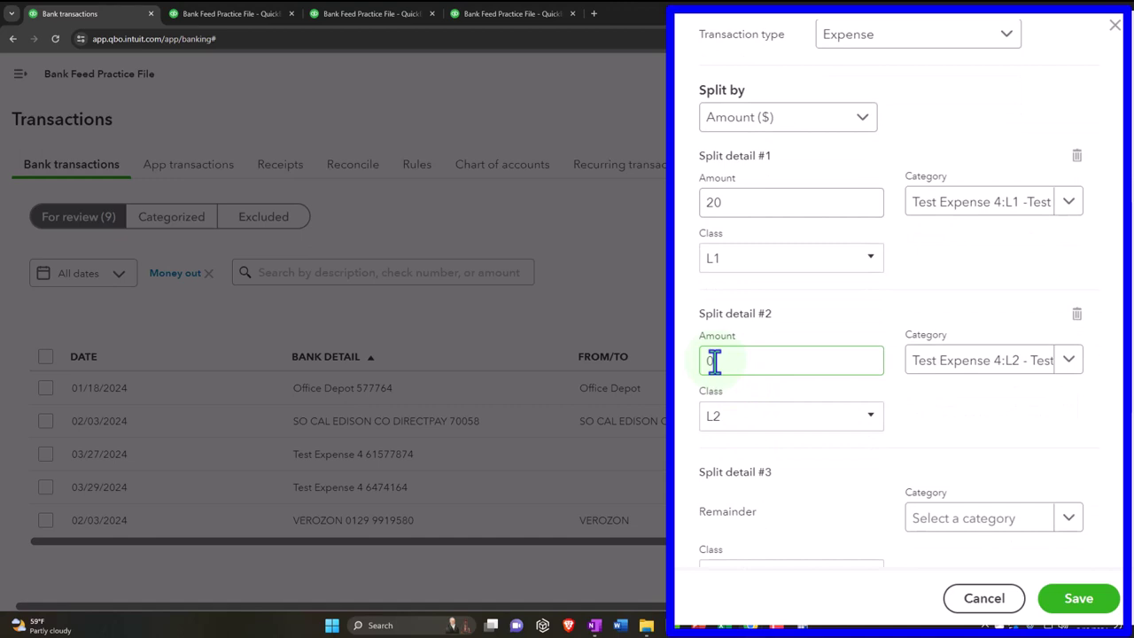
scroll(714, 362, down, 3)
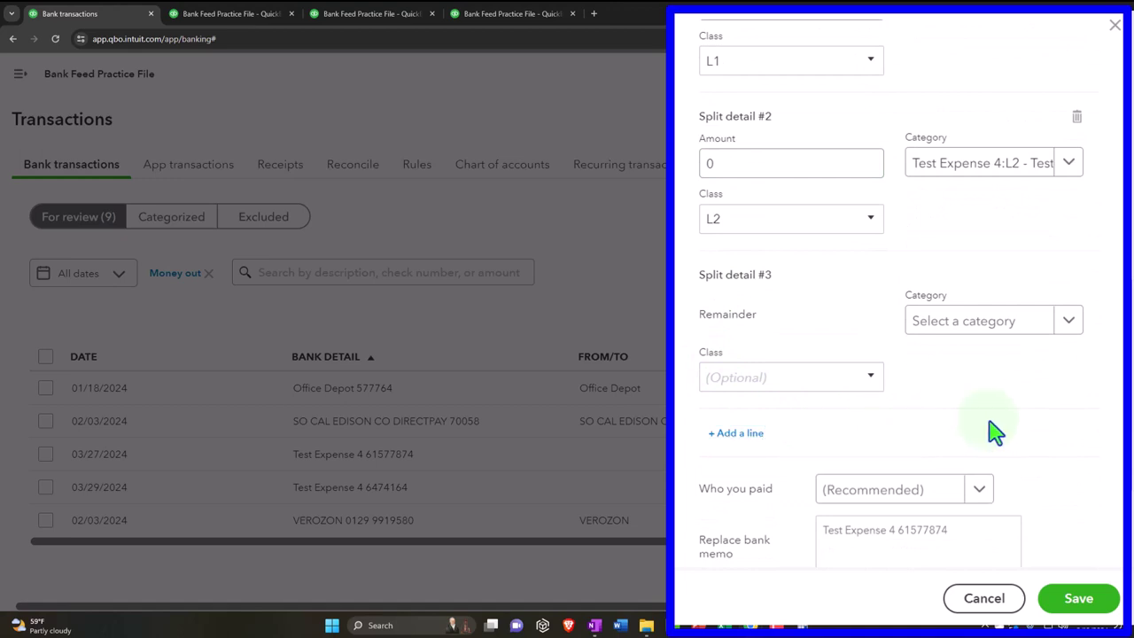
scroll(987, 431, up, 1)
scroll(1031, 429, down, 3)
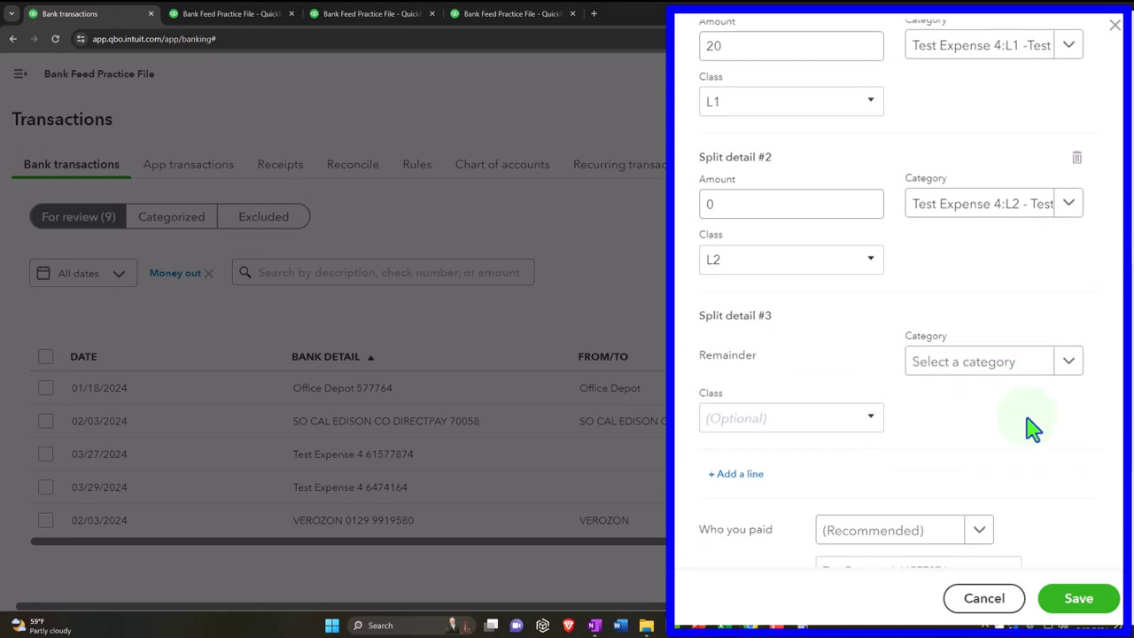
scroll(1027, 427, up, 4)
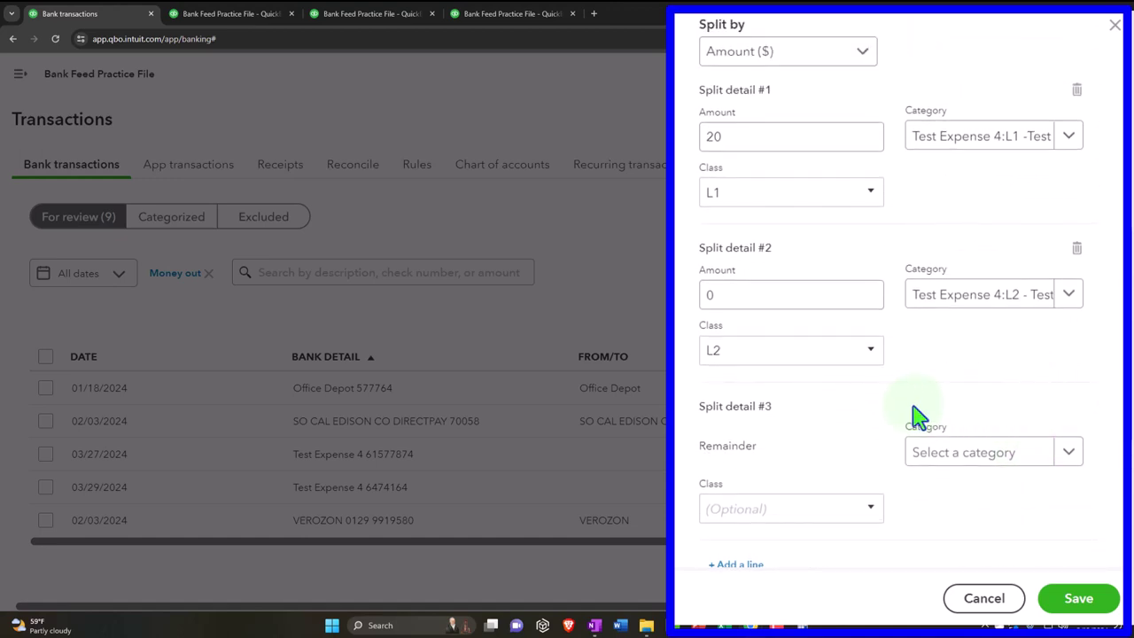
click(1077, 251)
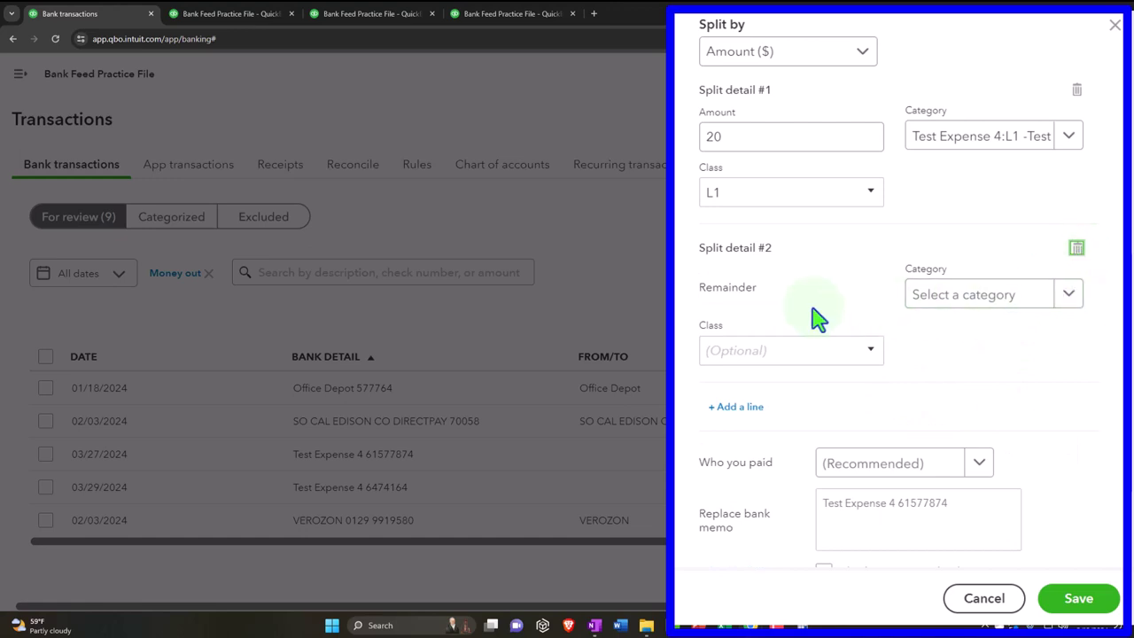
- Assign the remaining split to category L2 - Test Expense 4 with class L2, and save the rule
click(1012, 301)
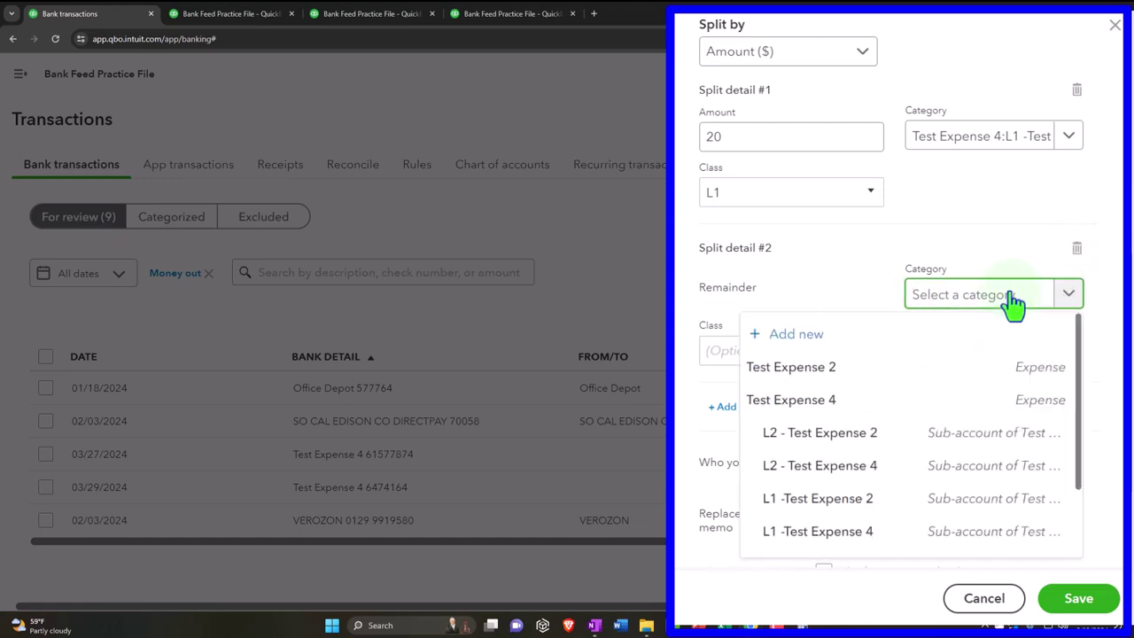
text(test)
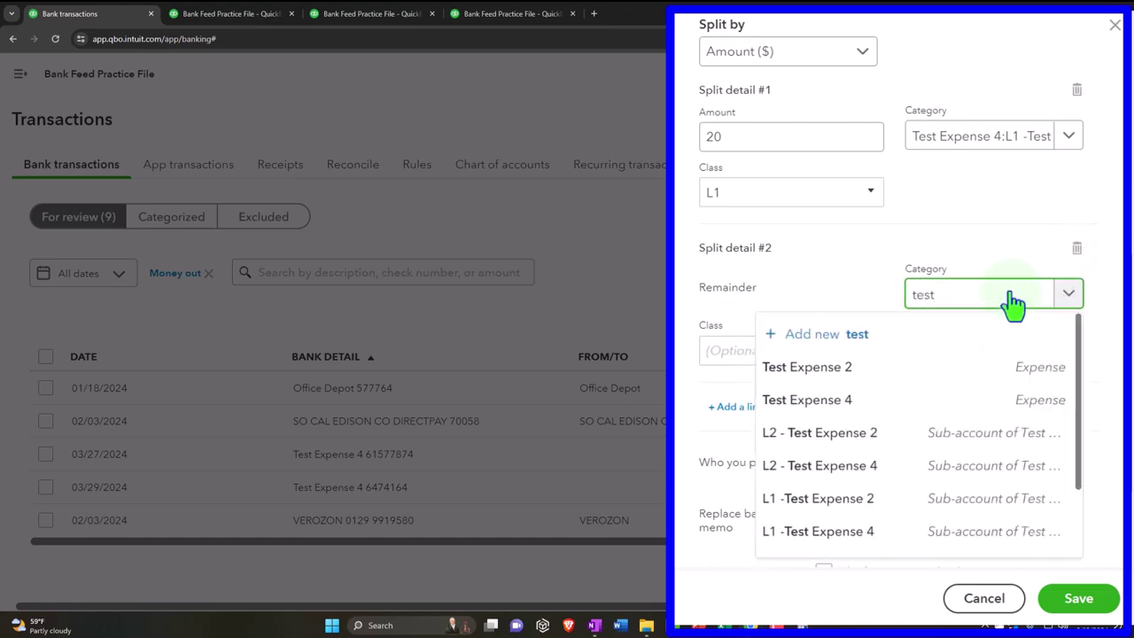
click(919, 465)
click(873, 354)
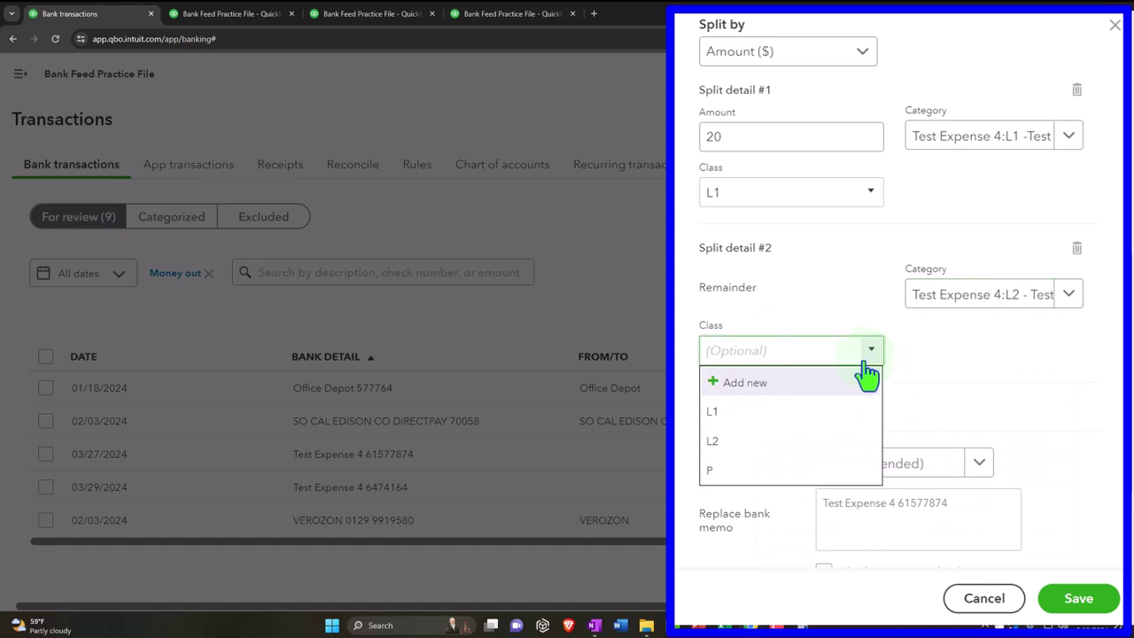
click(809, 447)
scroll(744, 416, down, 1)
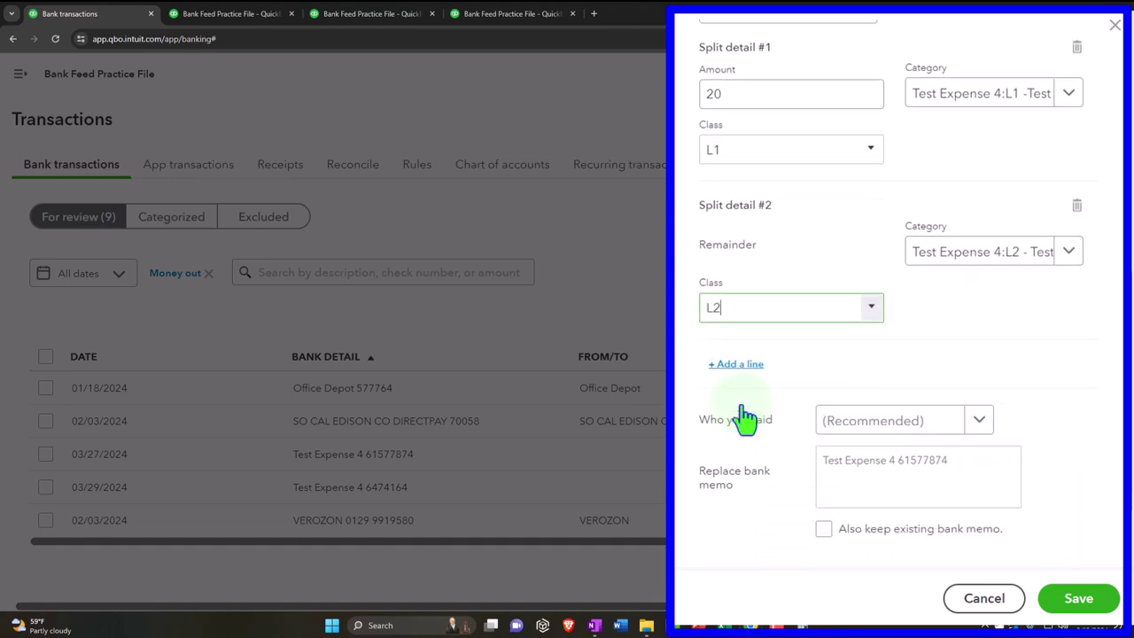
scroll(744, 417, down, 1)
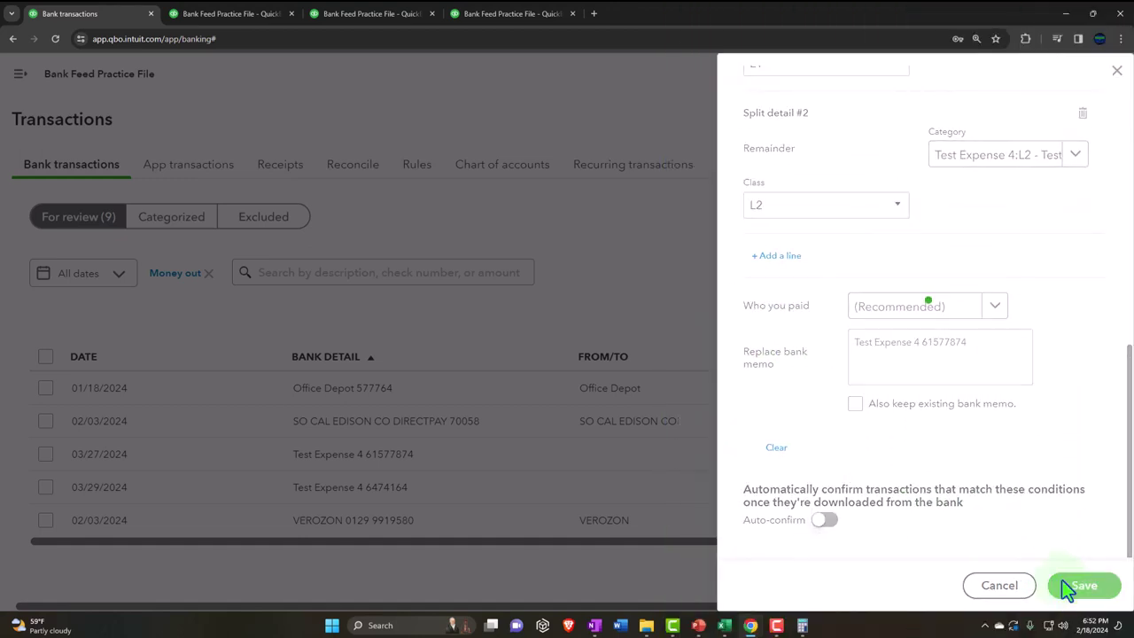
click(1082, 585)
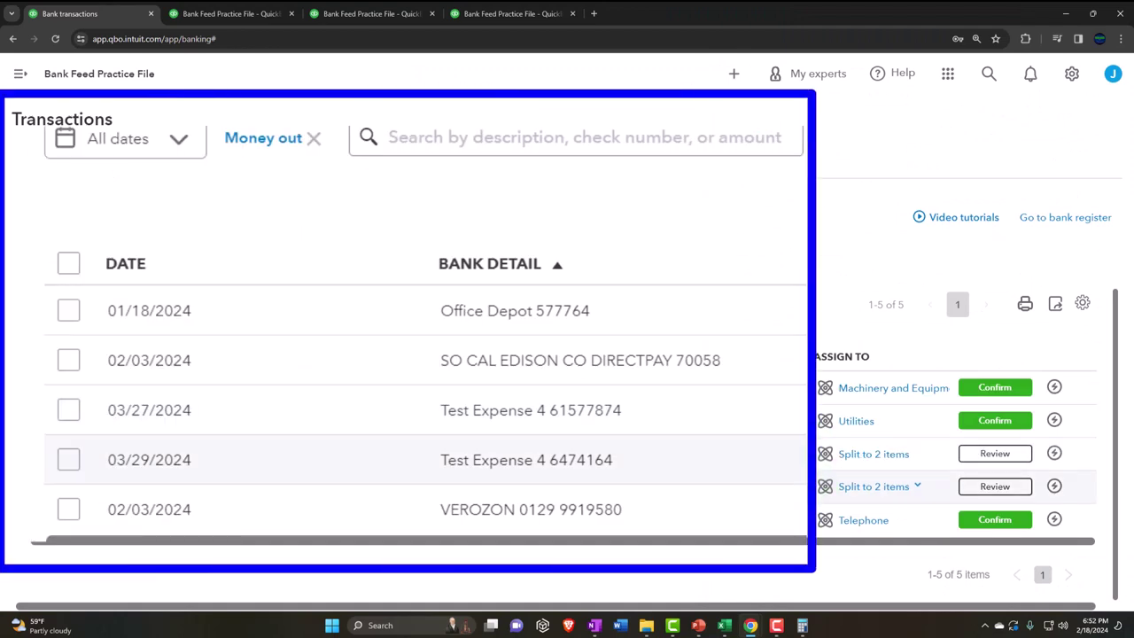
- Select the 03/27/2024 and 03/29/2024 Test Expense 4 transactions and confirm them together
click(69, 410)
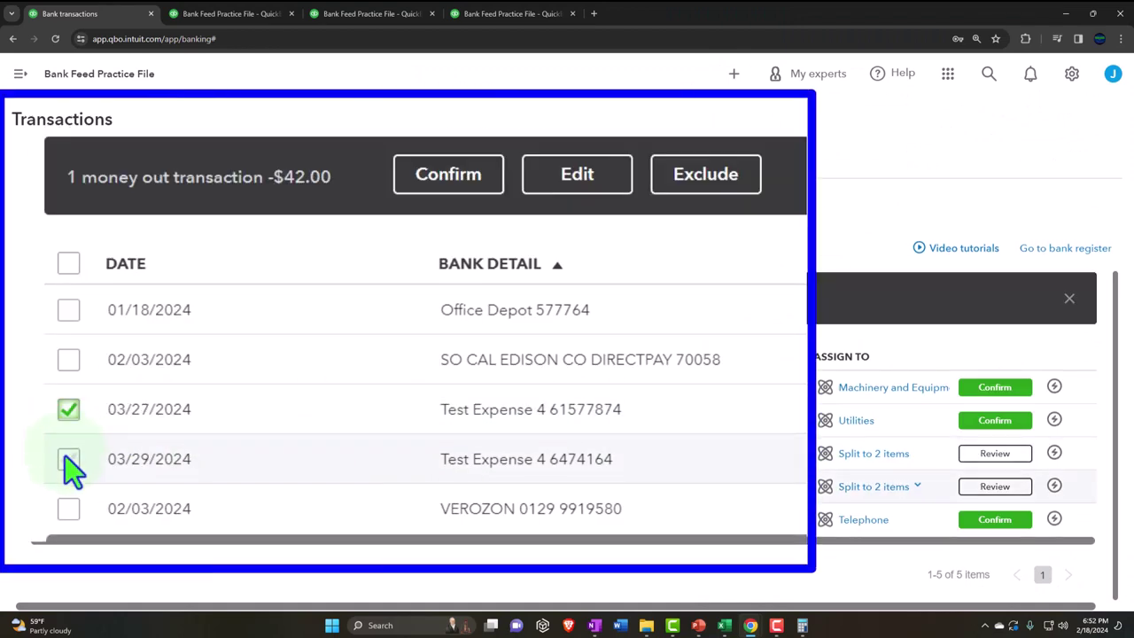
click(68, 459)
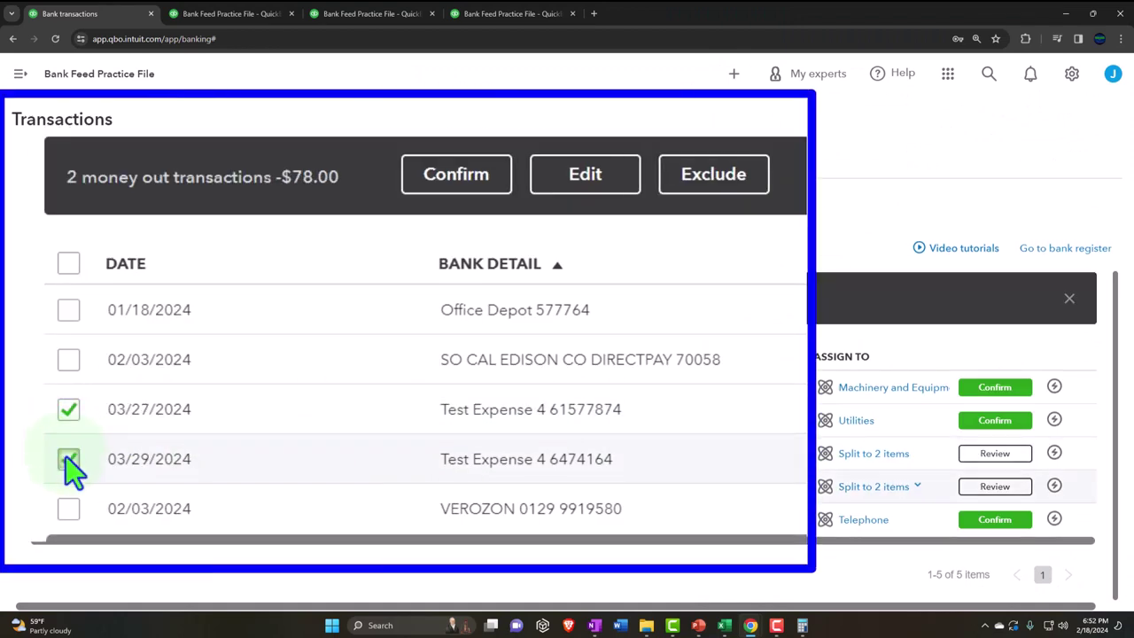
click(491, 195)
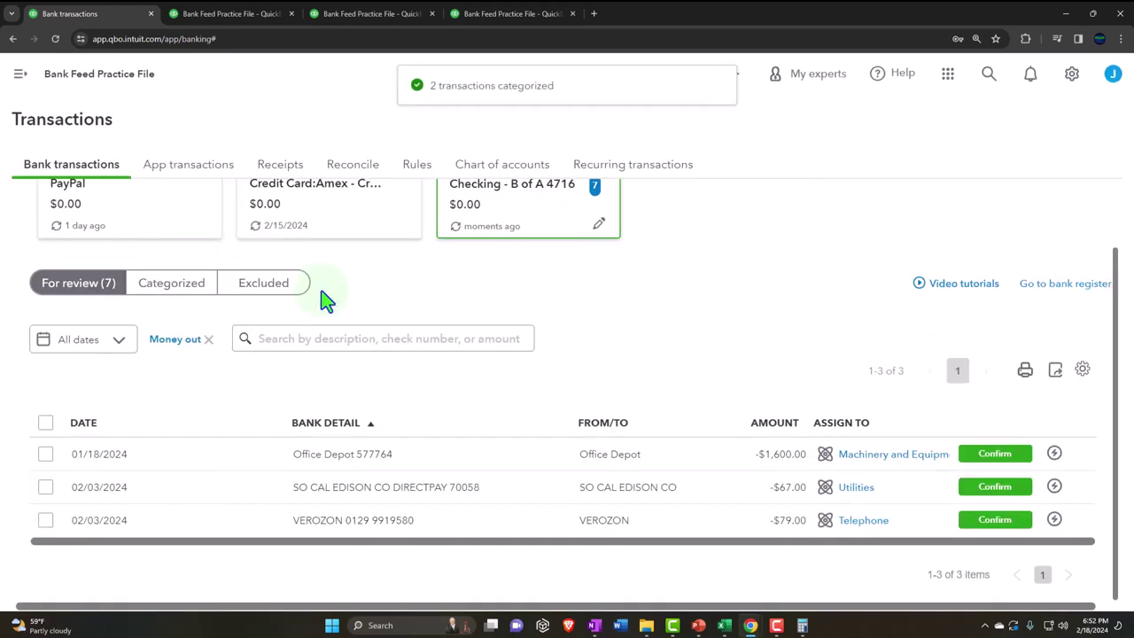
- Rerun the Balance Sheet report and check the bank account balances by month
click(231, 13)
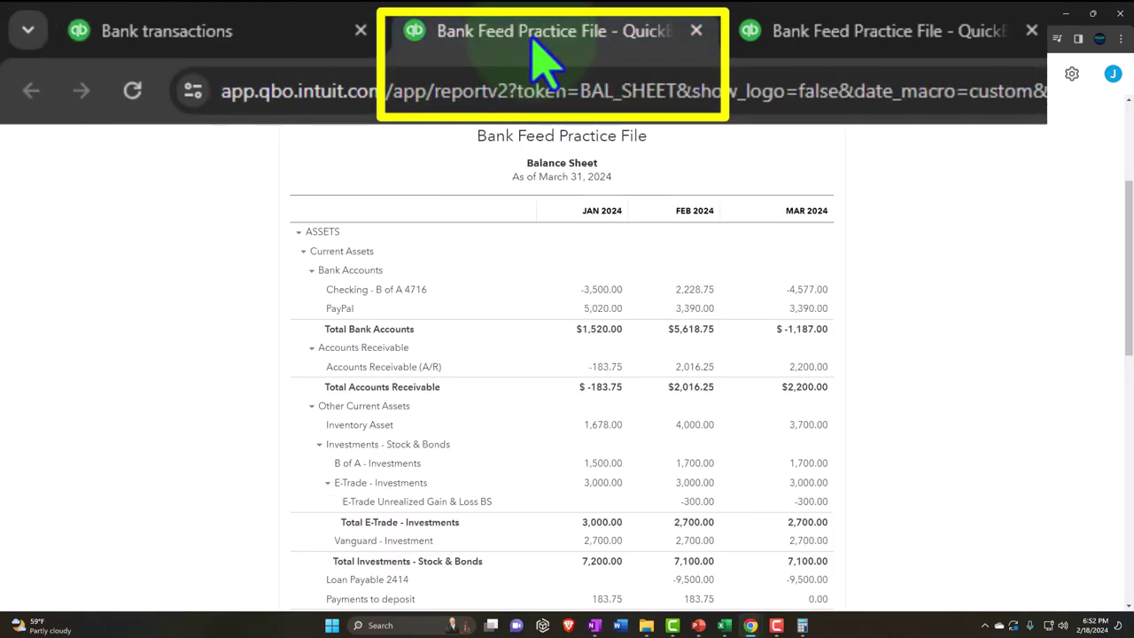
scroll(699, 212, up, 2)
click(682, 241)
scroll(689, 248, down, 2)
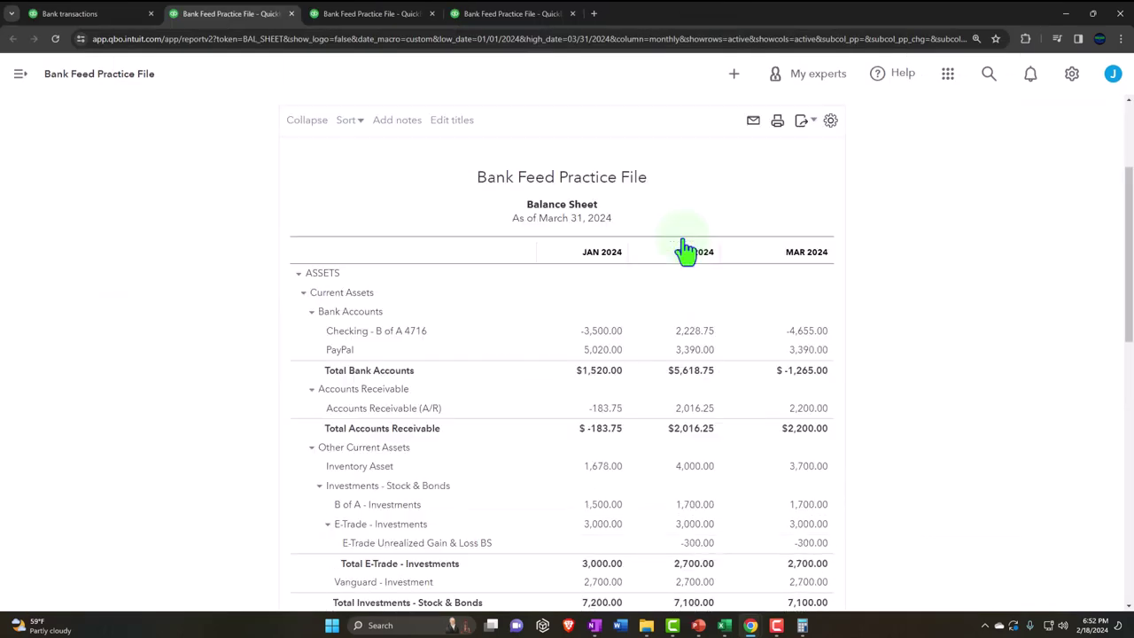
key(ctrl+plus)
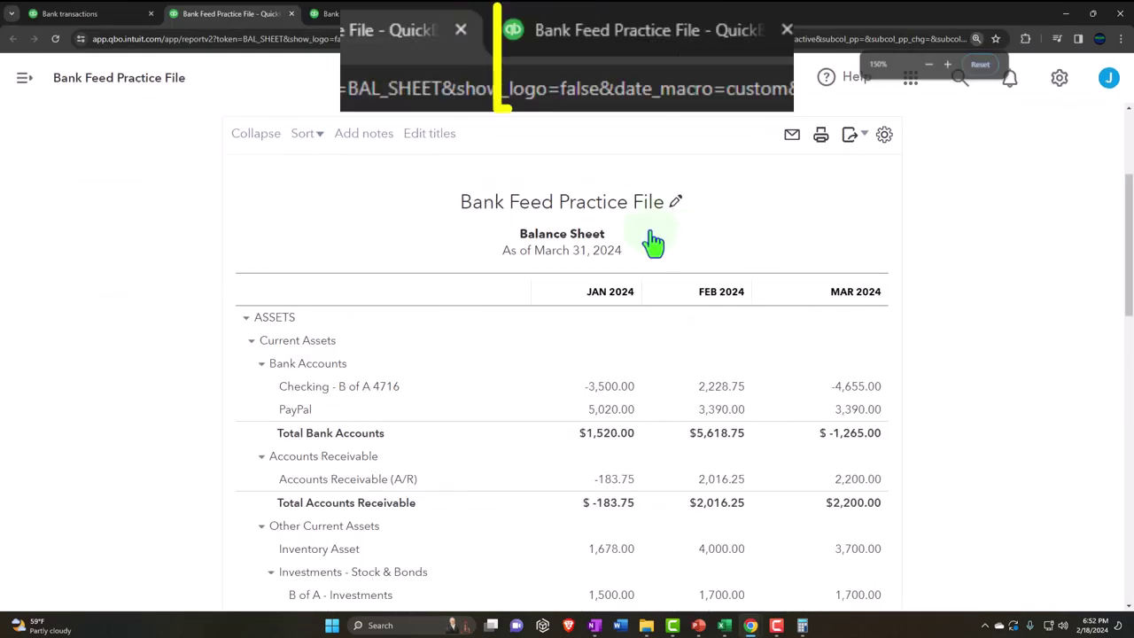
- Rerun the Profit and Loss report by class and review the Test Expense 4 amounts under L1 and L2
click(372, 16)
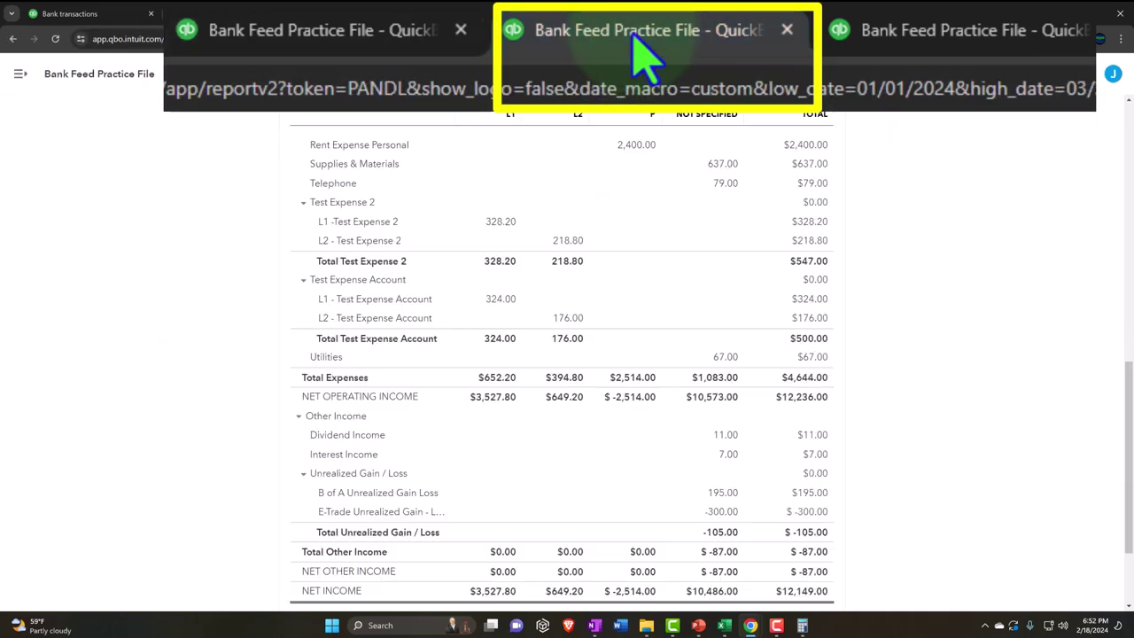
key(ctrl+plus)
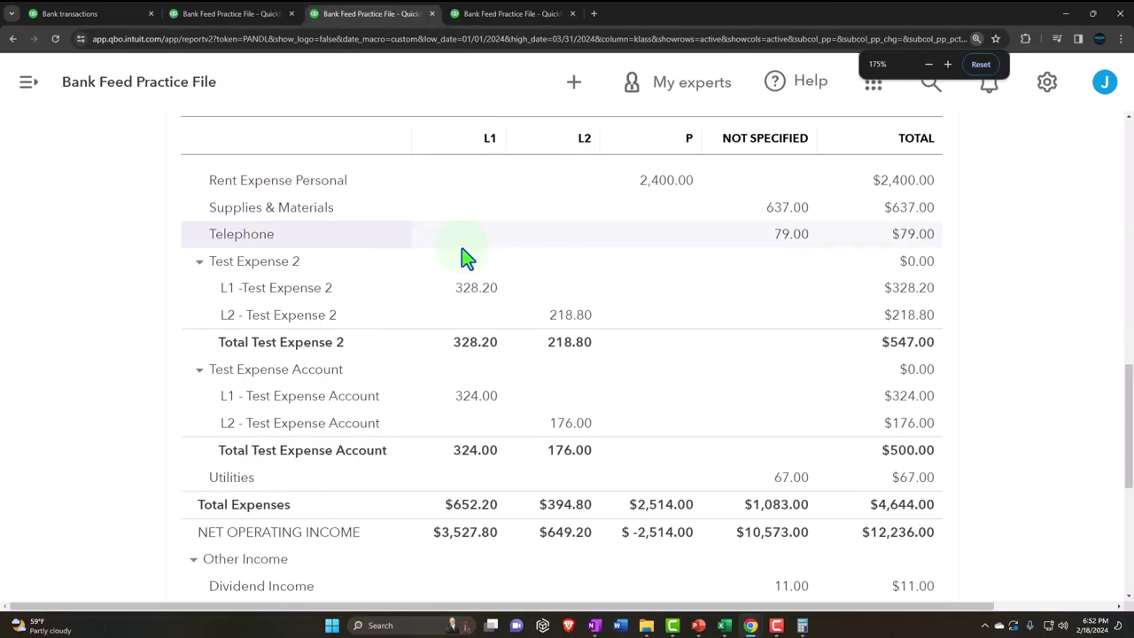
scroll(531, 259, up, 2)
scroll(564, 262, up, 10)
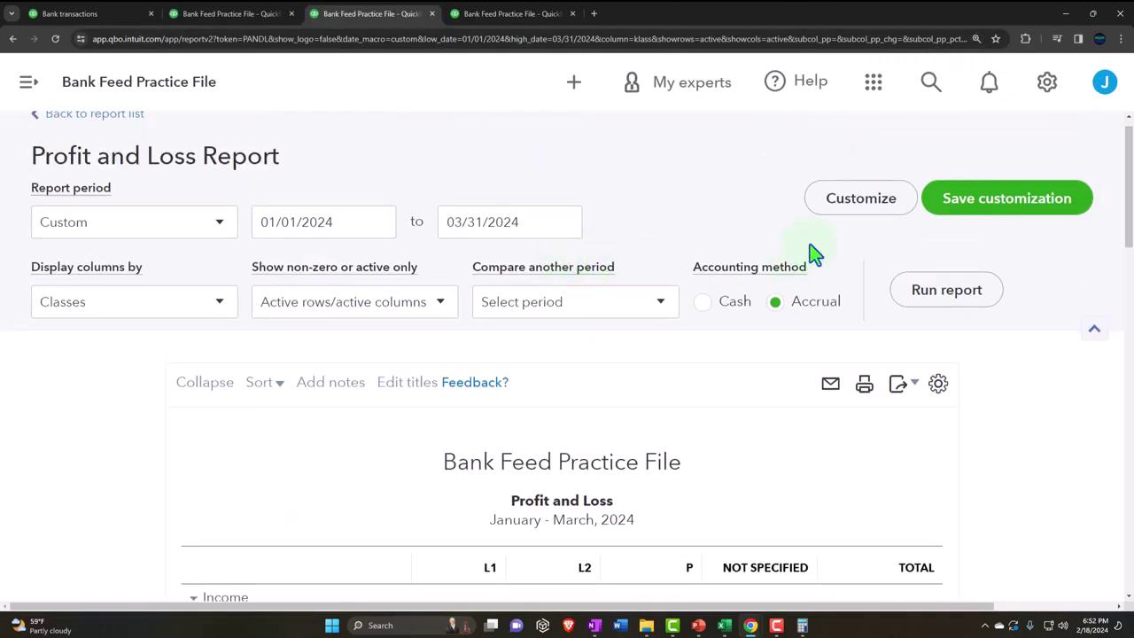
scroll(151, 390, down, 3)
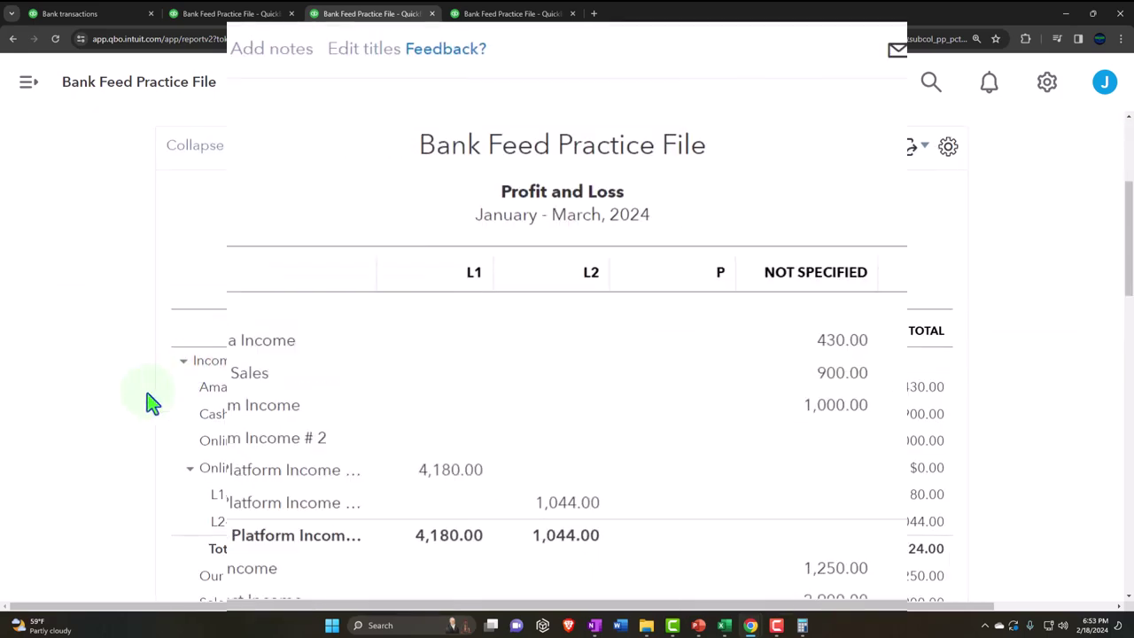
scroll(562, 354, down, 5)
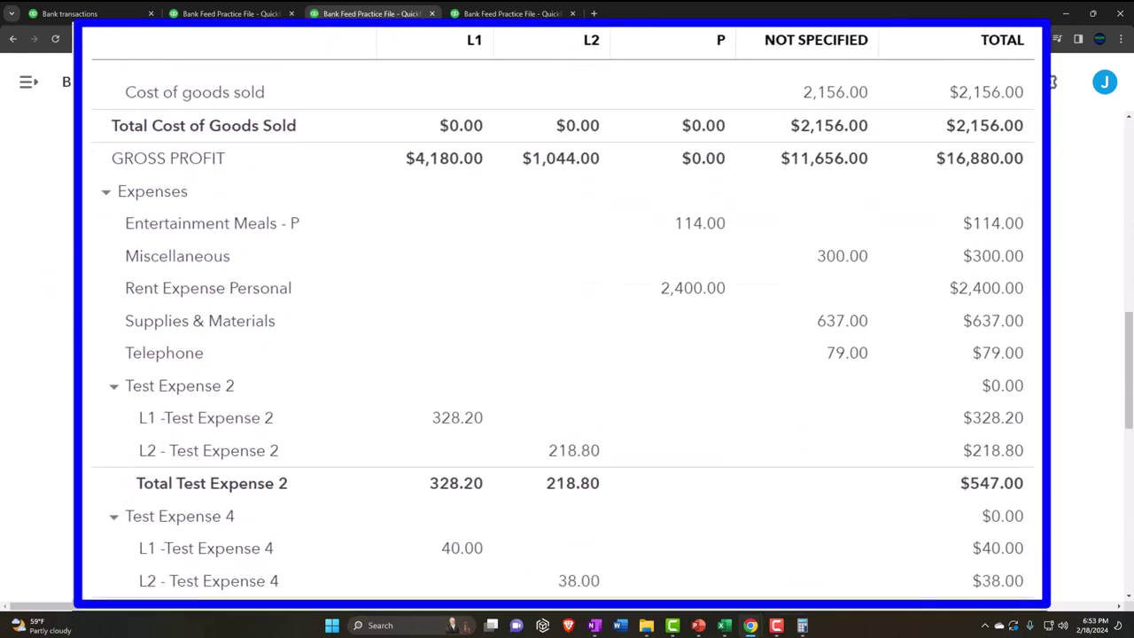
scroll(562, 319, down, 5)
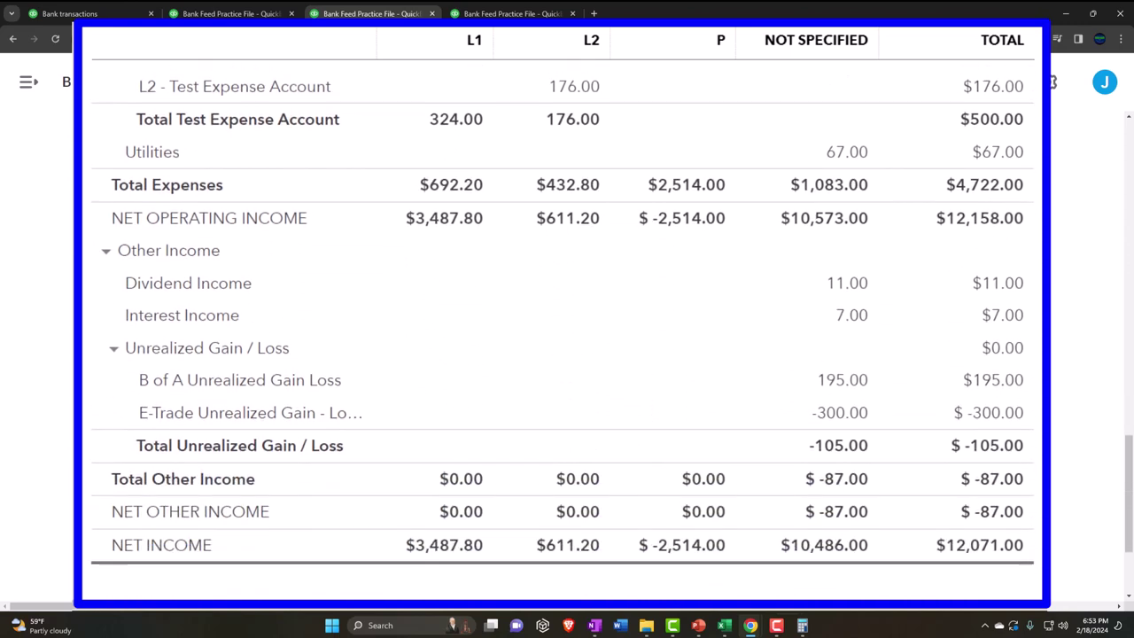
- Open the transaction detail behind the L2 - Test Expense 4 amount in class L2 and review its expense entries
scroll(562, 318, up, 5)
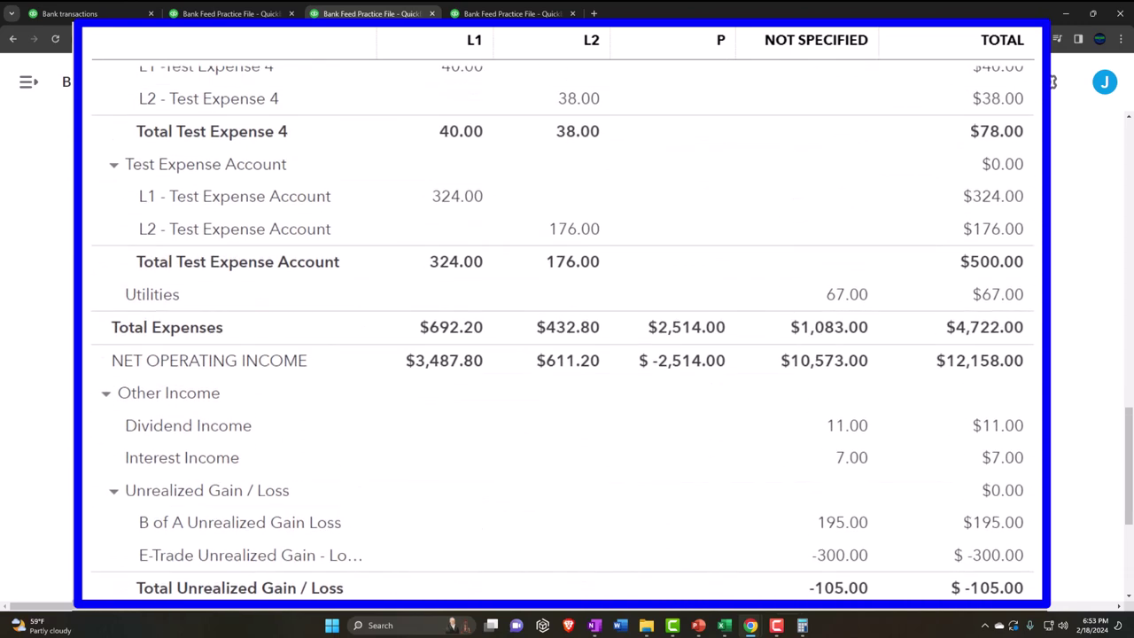
scroll(563, 319, up, 3)
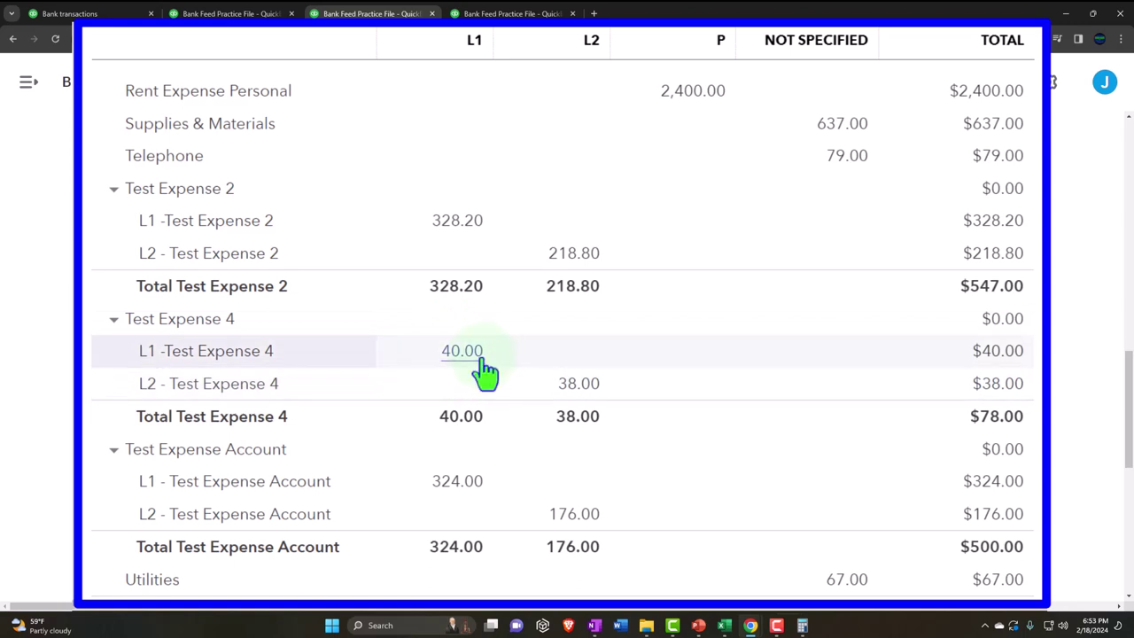
click(565, 390)
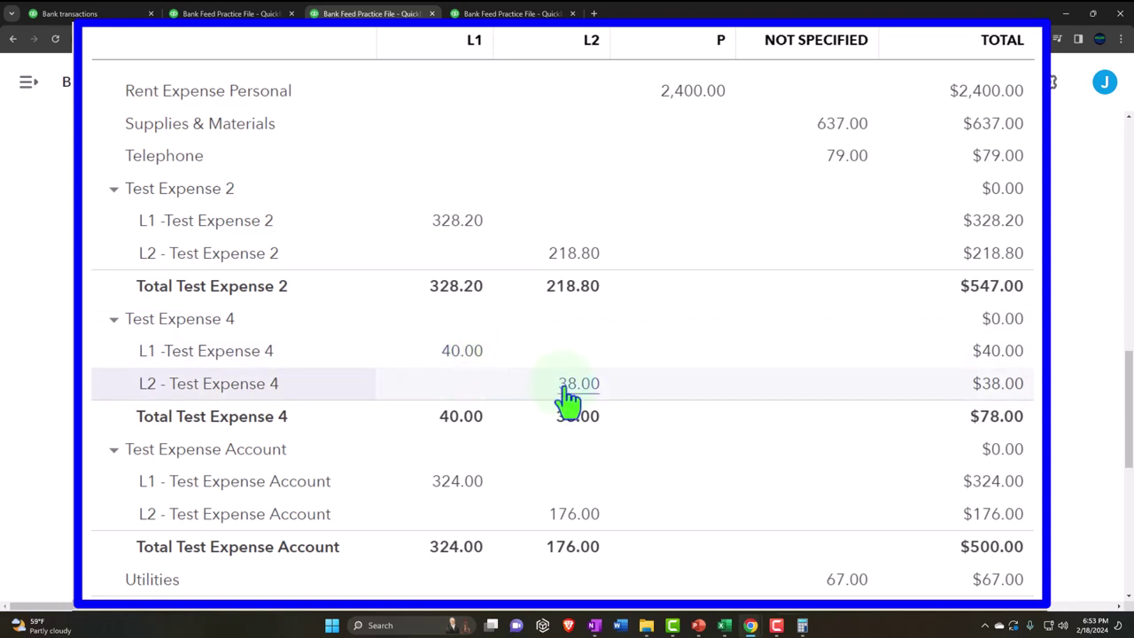
key(ctrl+minus)
key(ctrl+minus)
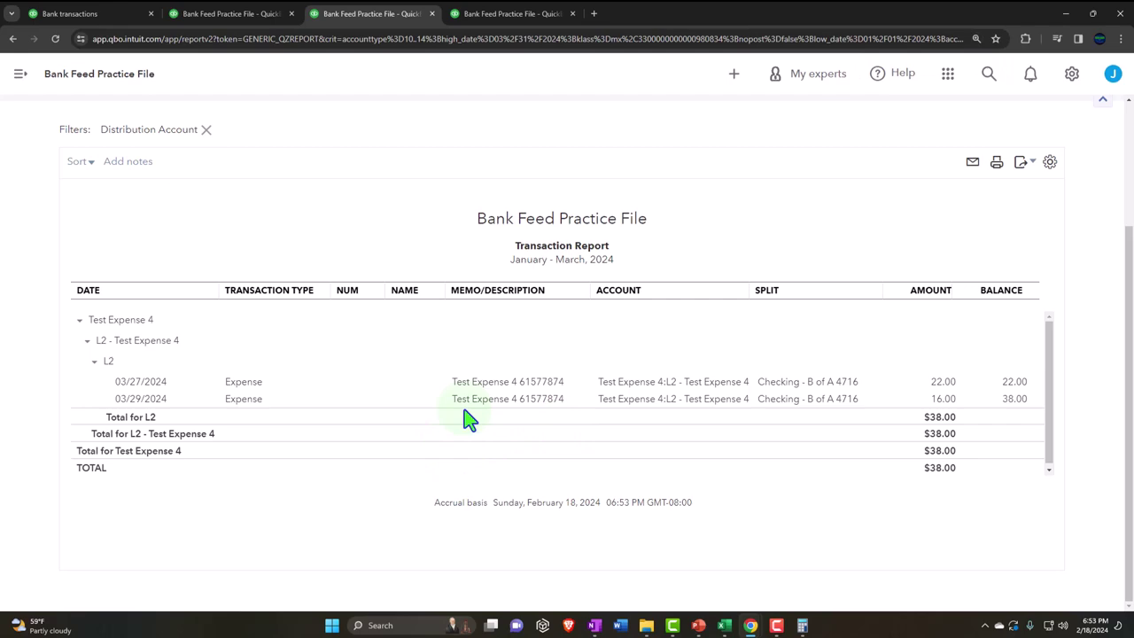
scroll(132, 359, up, 2)
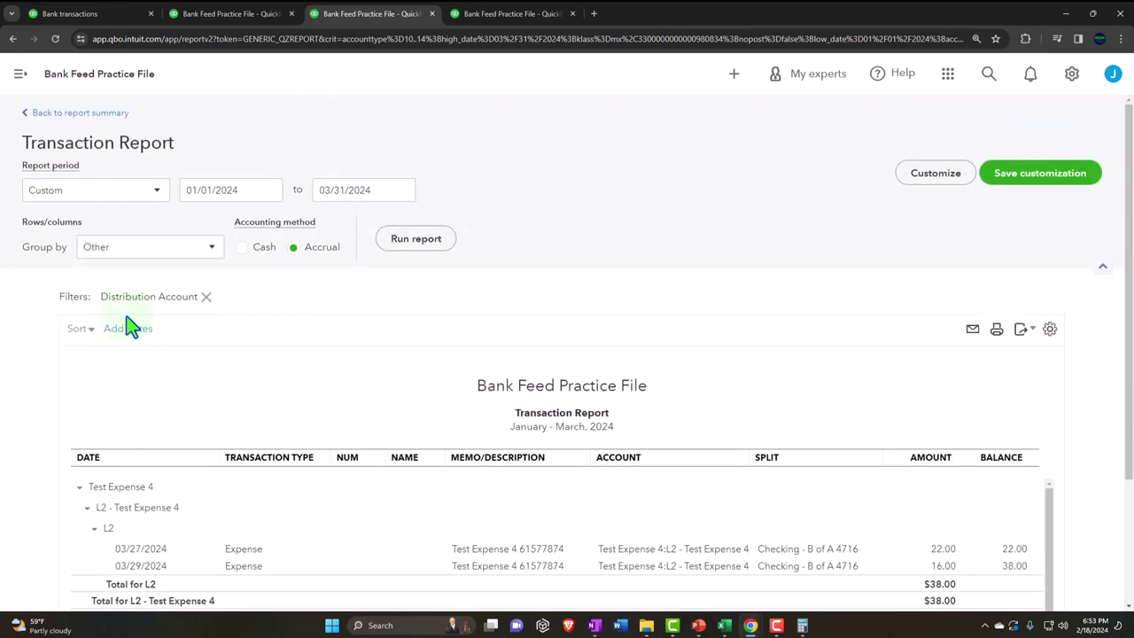
- Return to the Profit and Loss report summary and review the Test Expense amounts by class
click(73, 113)
scroll(289, 213, down, 10)
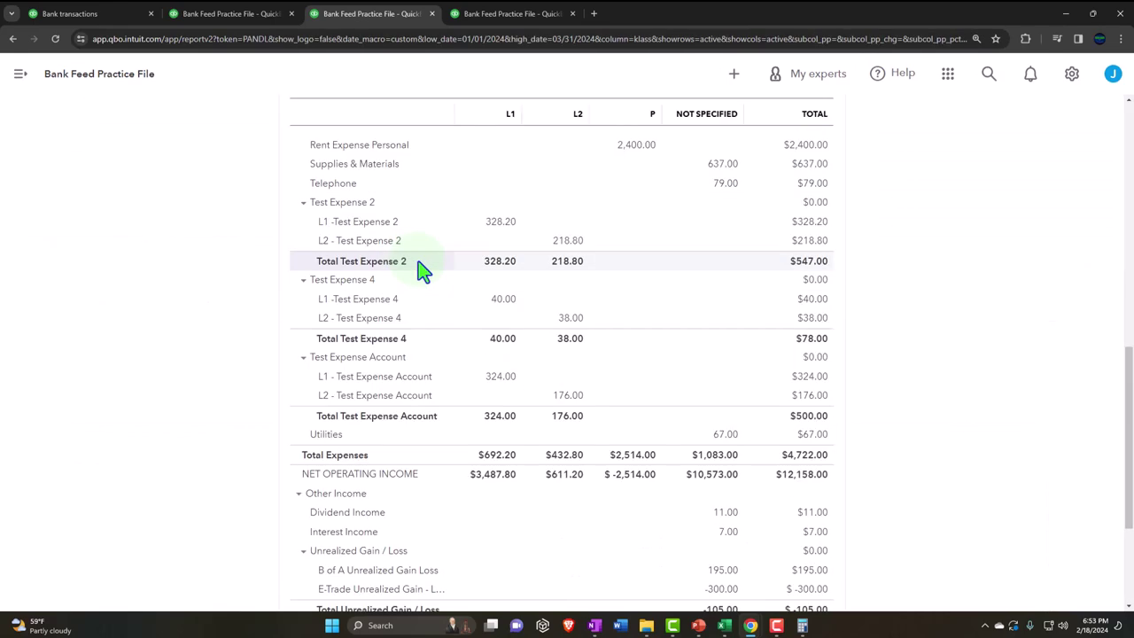
key(ctrl+plus)
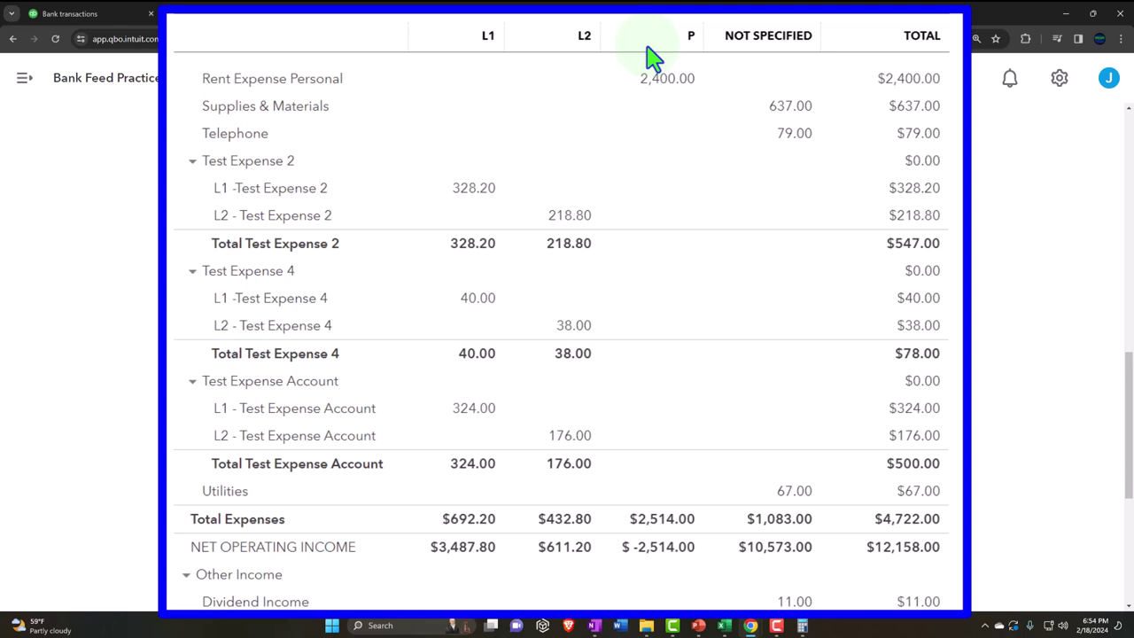
- Switch to the Balance Sheet report and review its monthly assets, liabilities and equity
key(ctrl+shift+Tab)
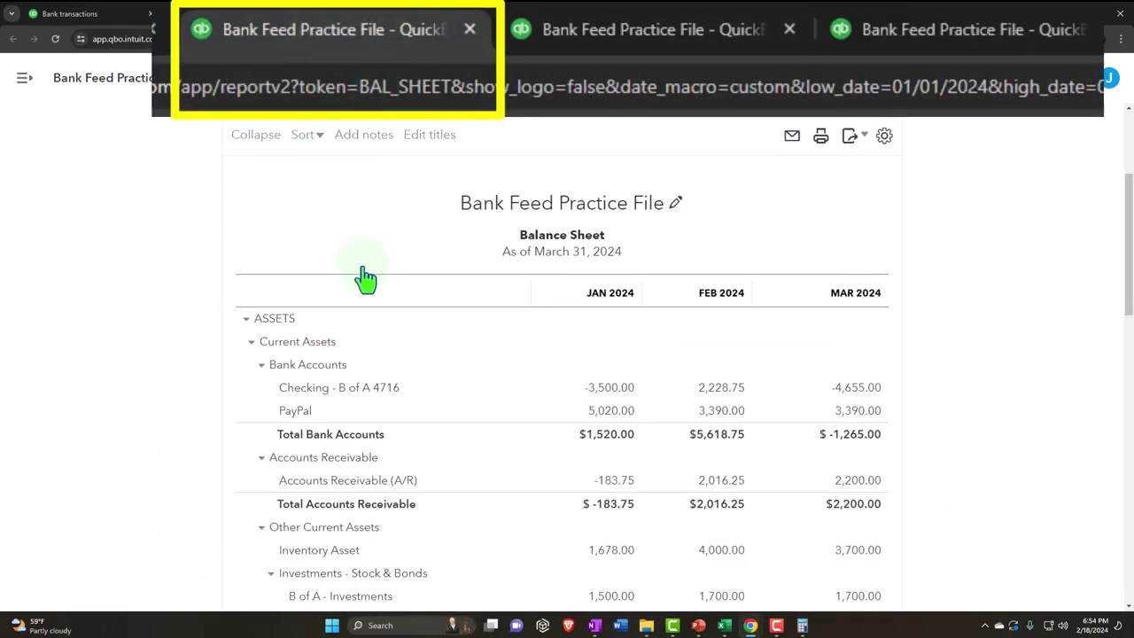
scroll(203, 357, down, 1)
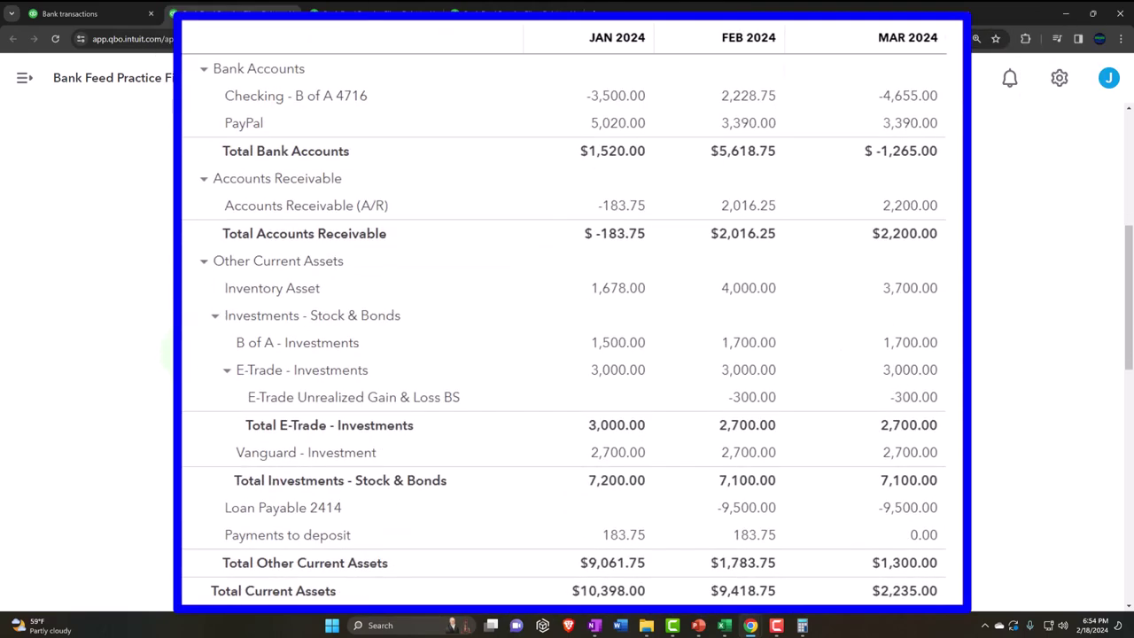
scroll(566, 333, down, 5)
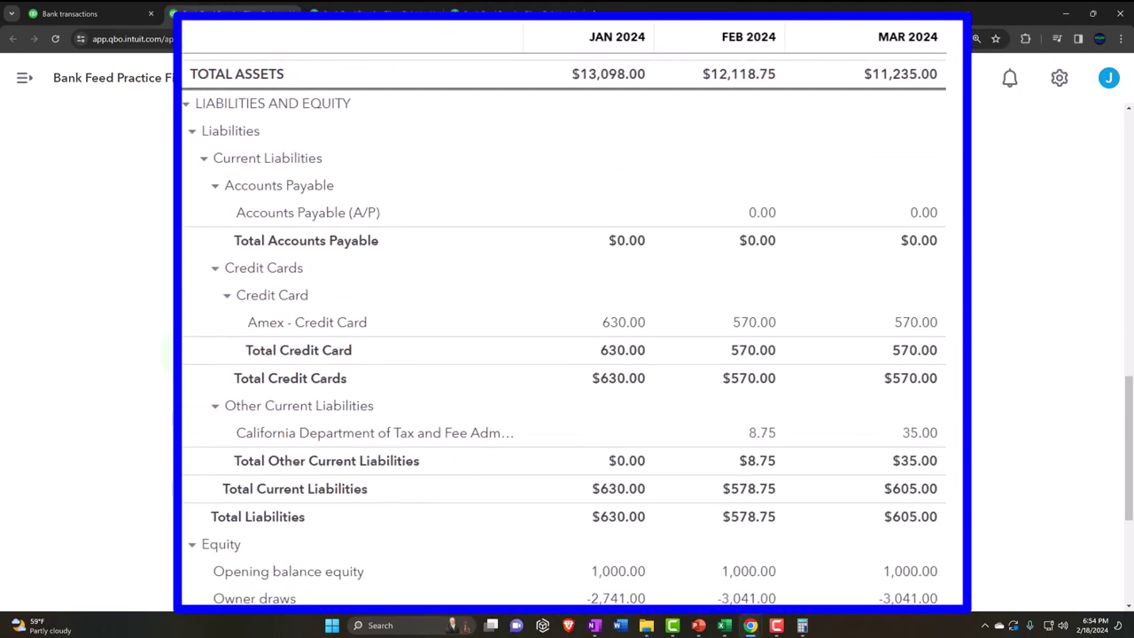
scroll(567, 333, down, 5)
- Go back to the Profit and Loss report and review it by class from Income through Net Income
key(ctrl+Tab)
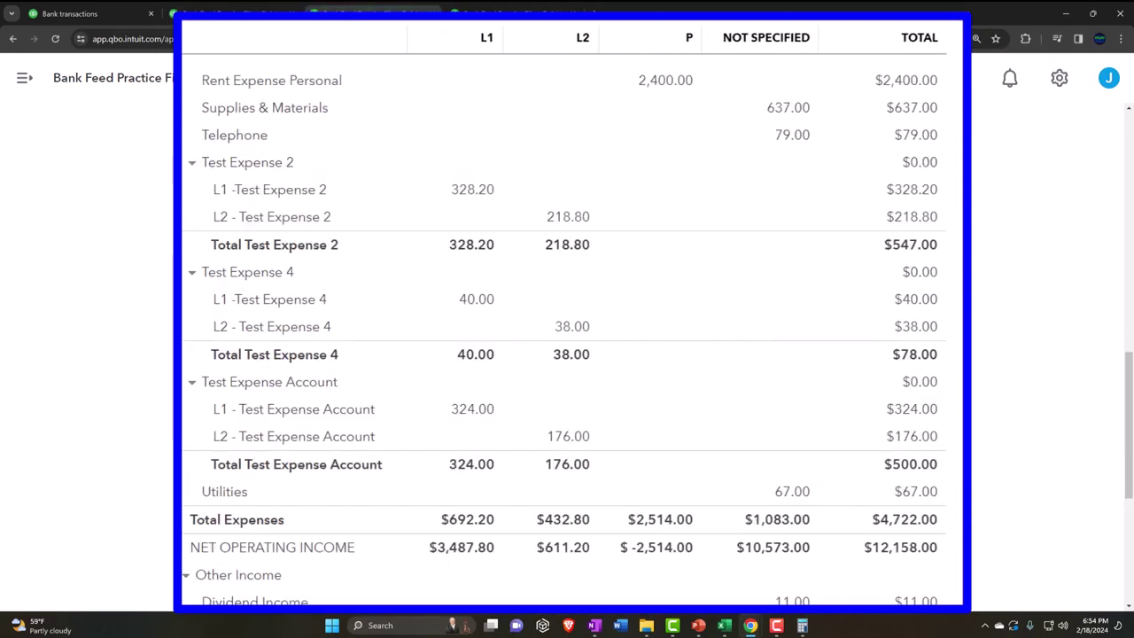
scroll(272, 190, up, 10)
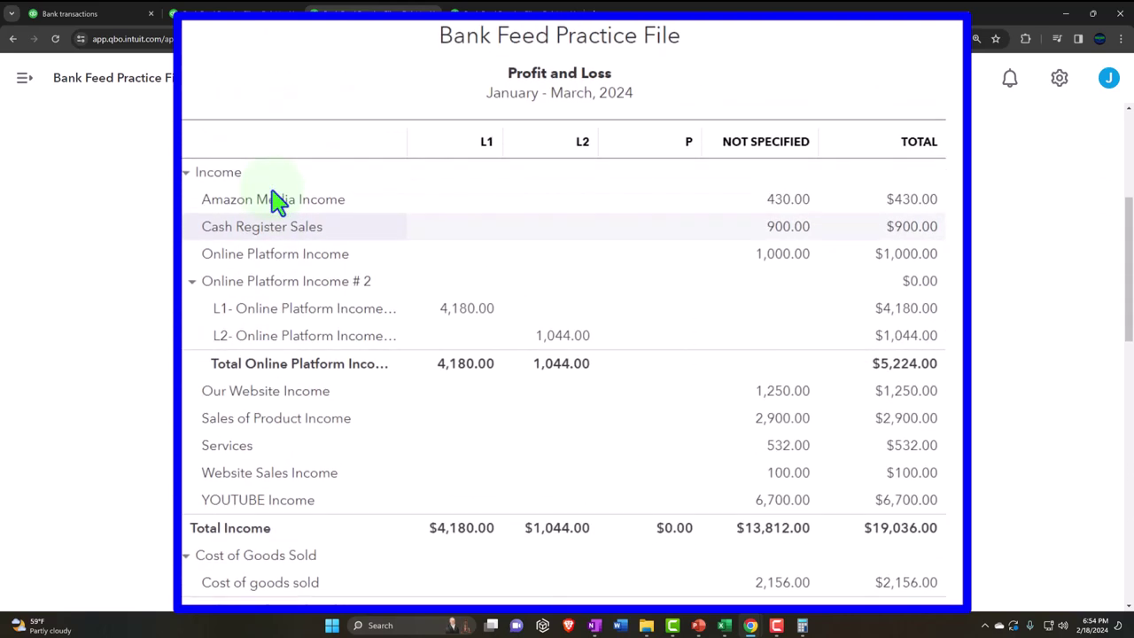
scroll(121, 352, down, 5)
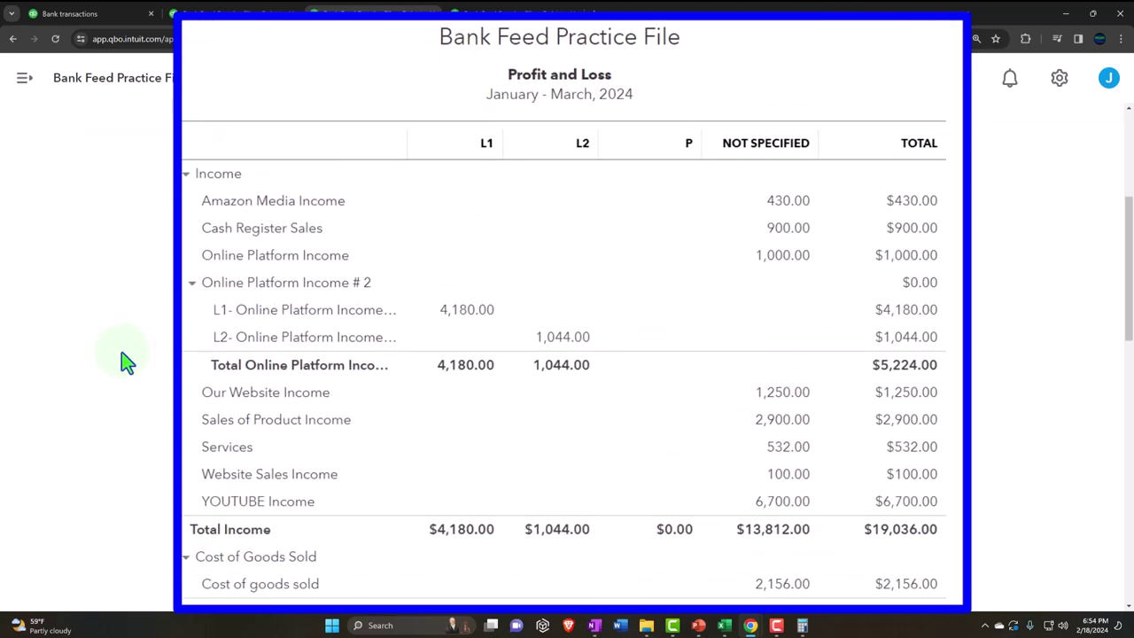
scroll(121, 359, down, 4)
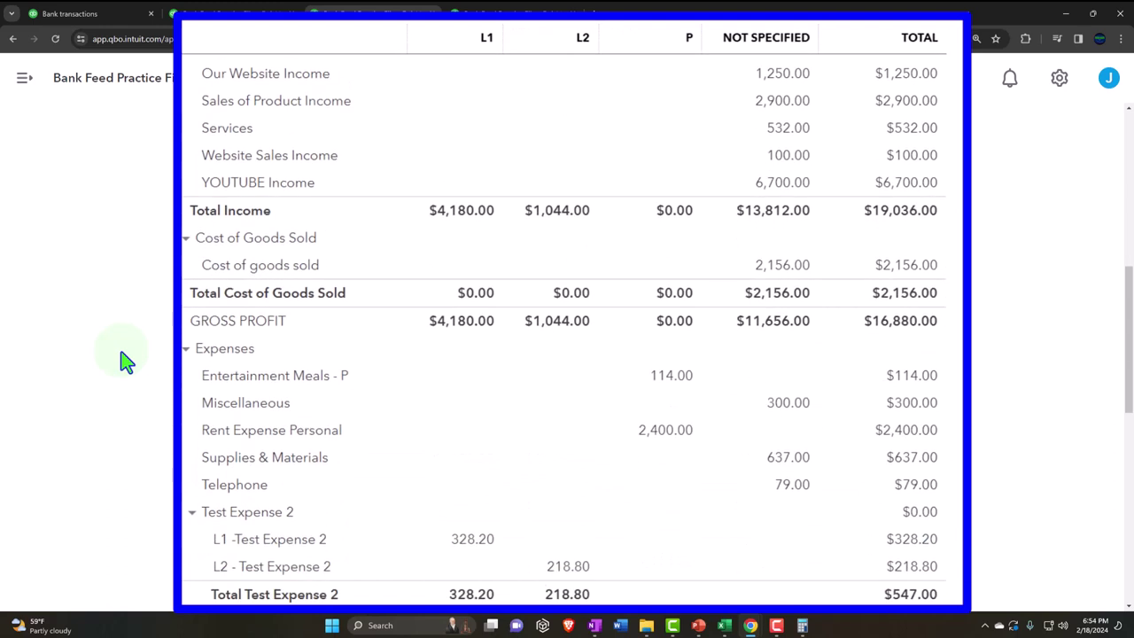
scroll(124, 359, down, 4)
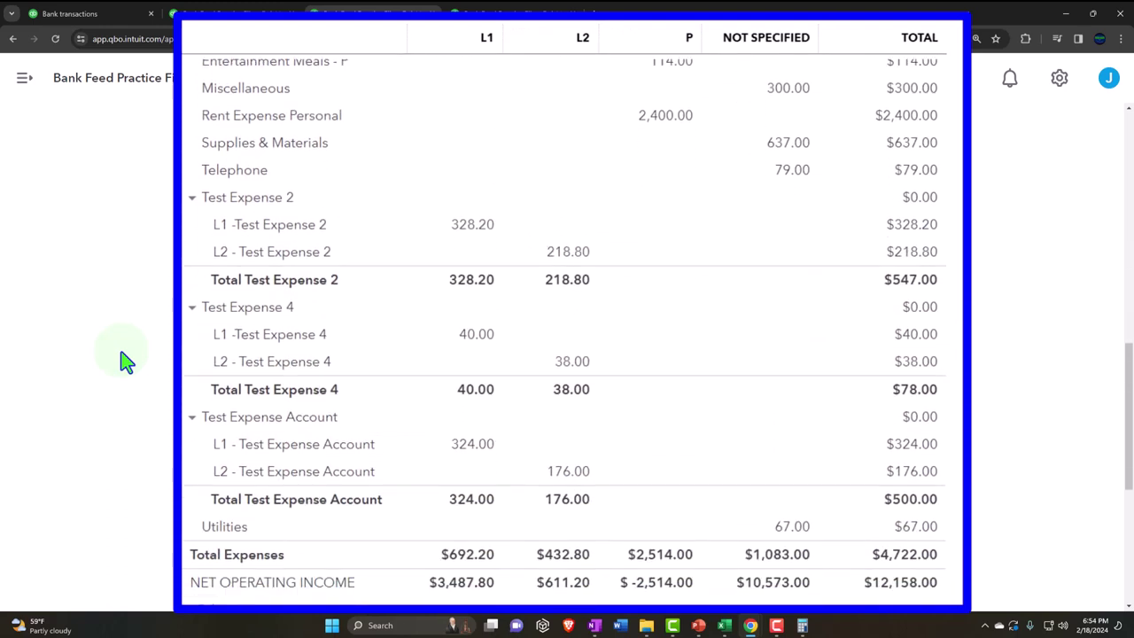
scroll(124, 359, down, 3)
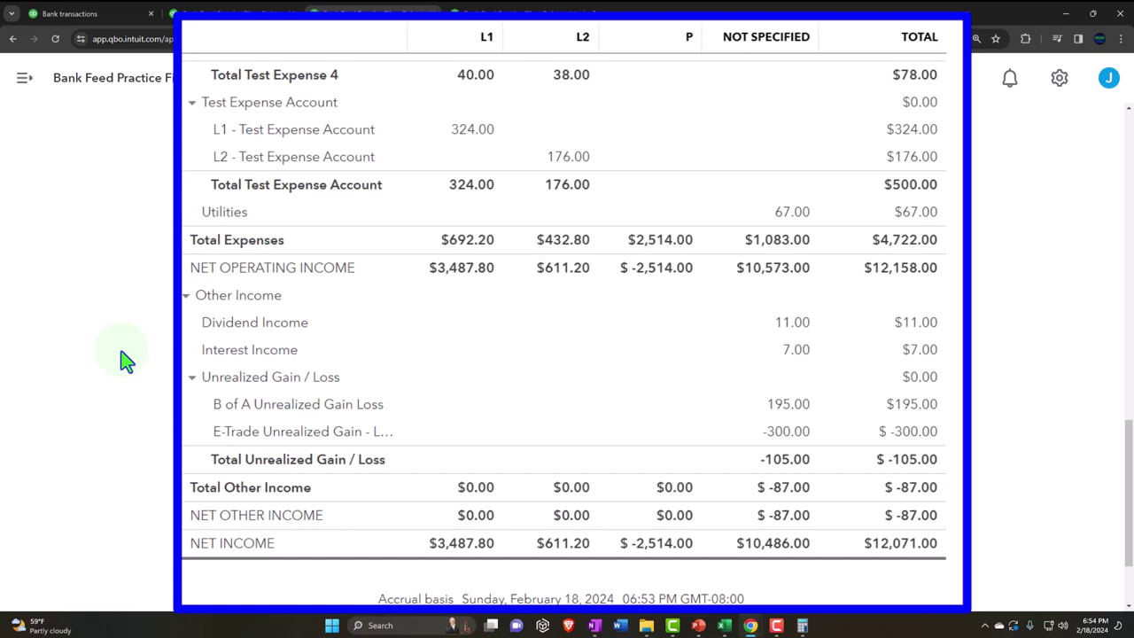
- Rerun the monthly Trial Balance report for 01/01/2024 to 03/31/2024 and review the account balances through the totals
click(496, 14)
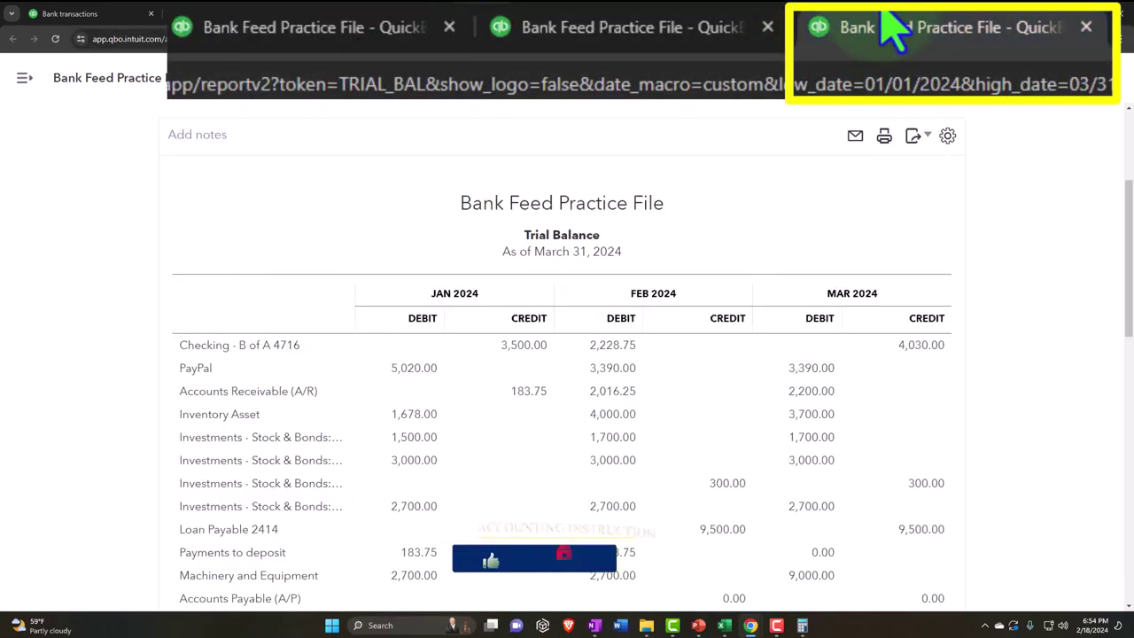
scroll(751, 278, up, 2)
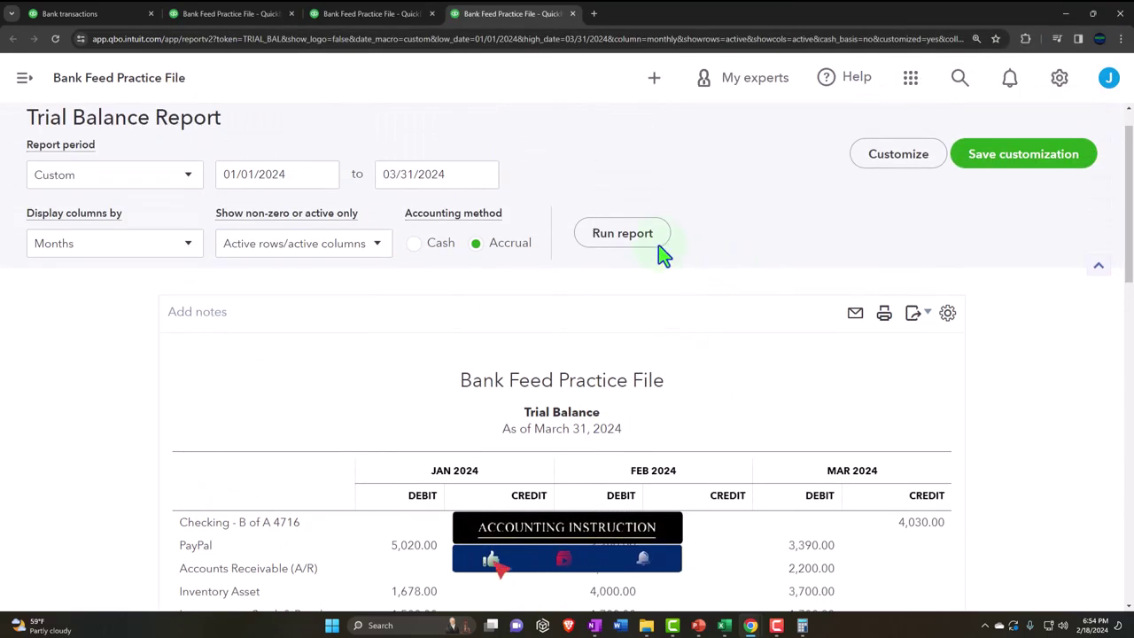
click(641, 246)
scroll(114, 368, down, 2)
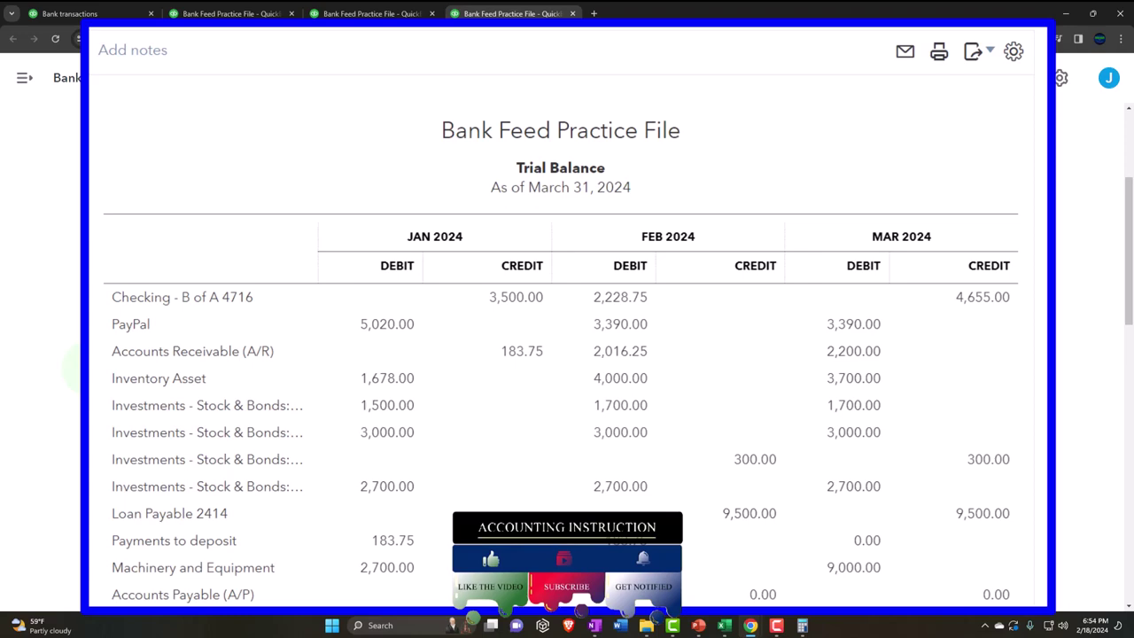
scroll(567, 355, down, 3)
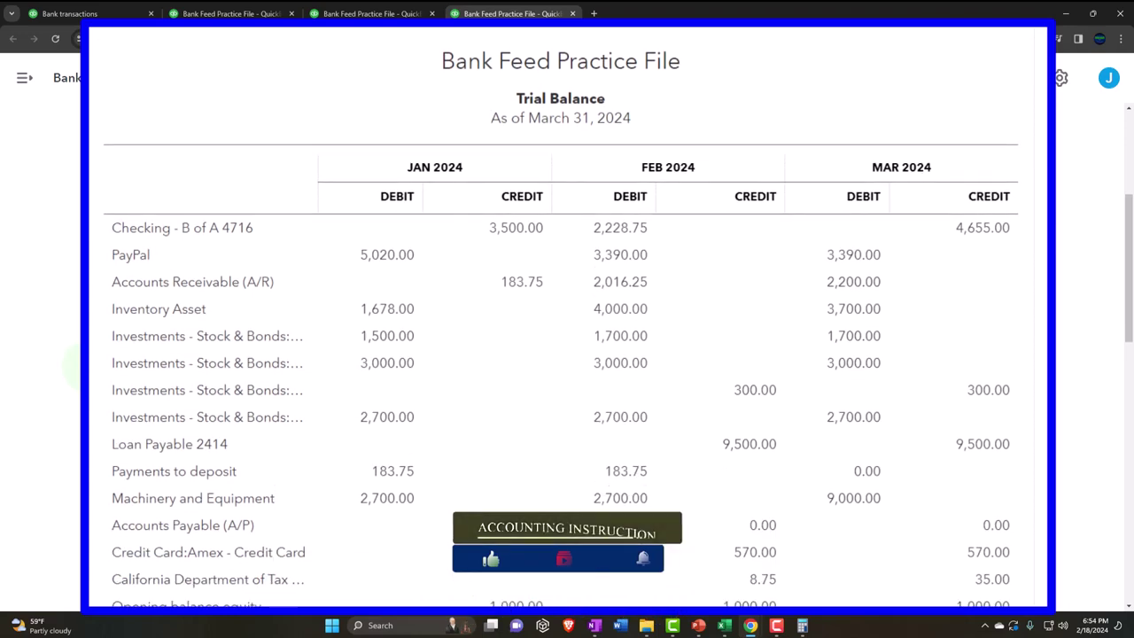
scroll(567, 355, down, 6)
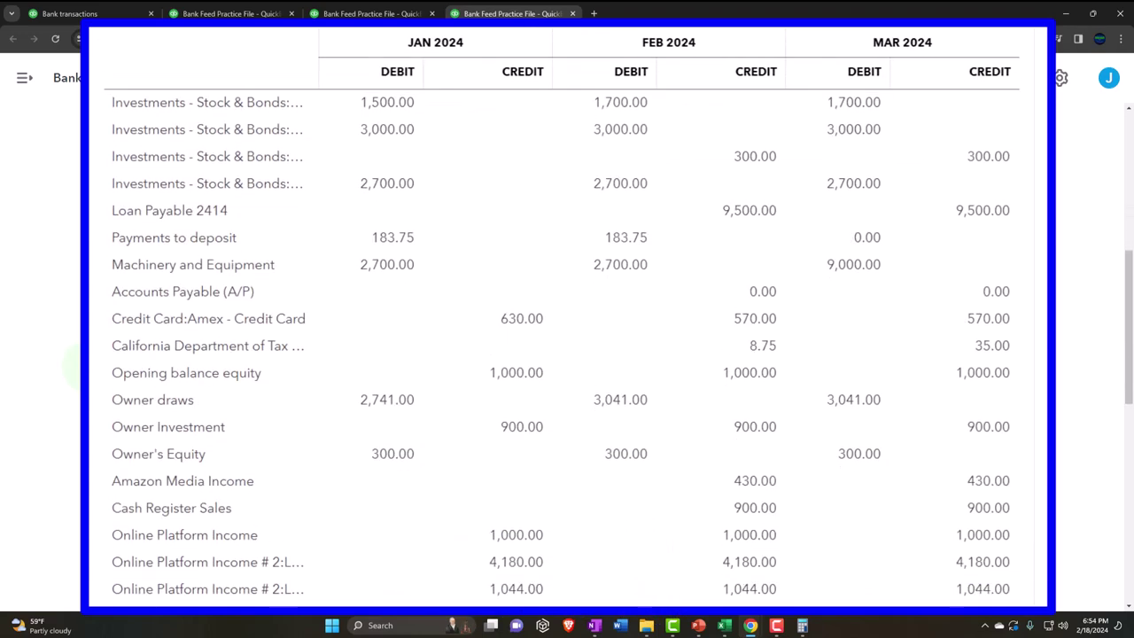
scroll(566, 354, down, 3)
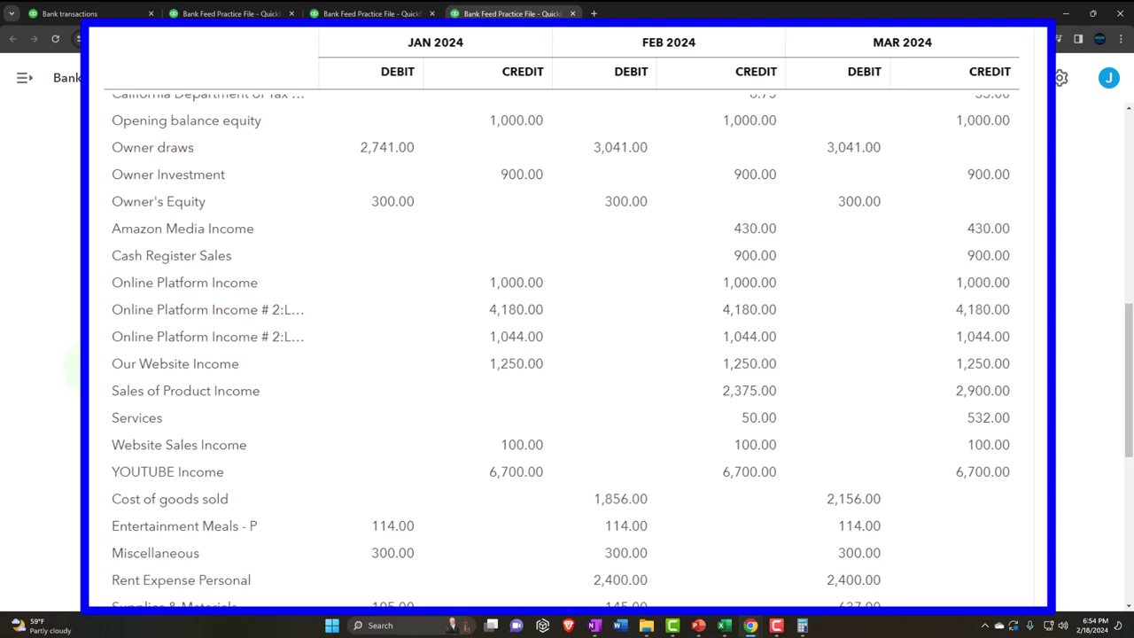
scroll(567, 354, down, 4)
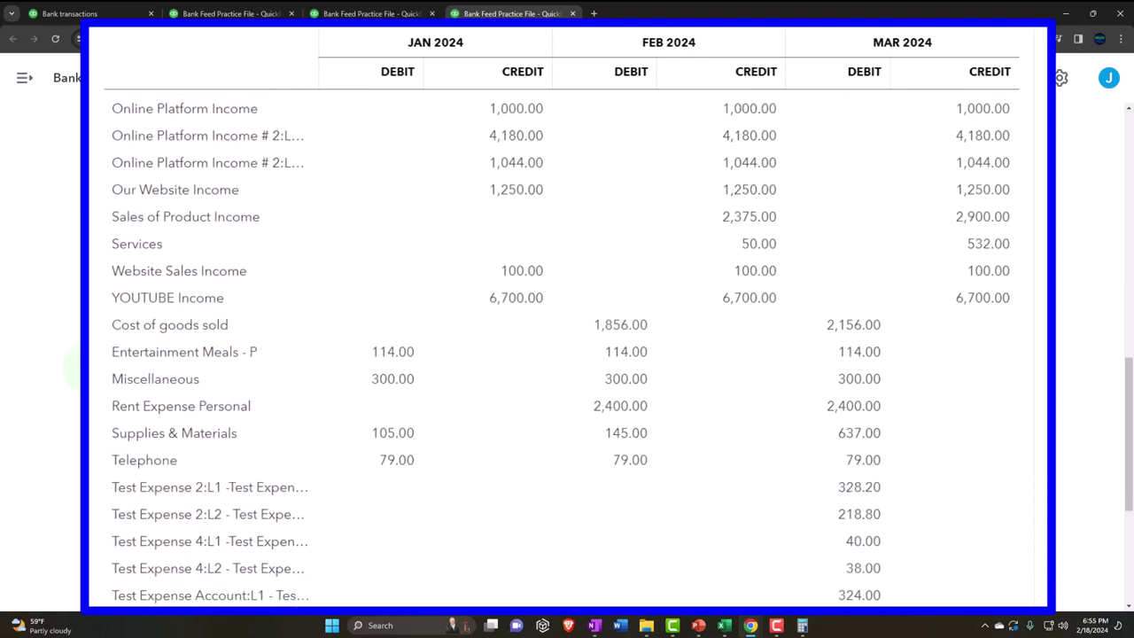
scroll(567, 354, down, 5)
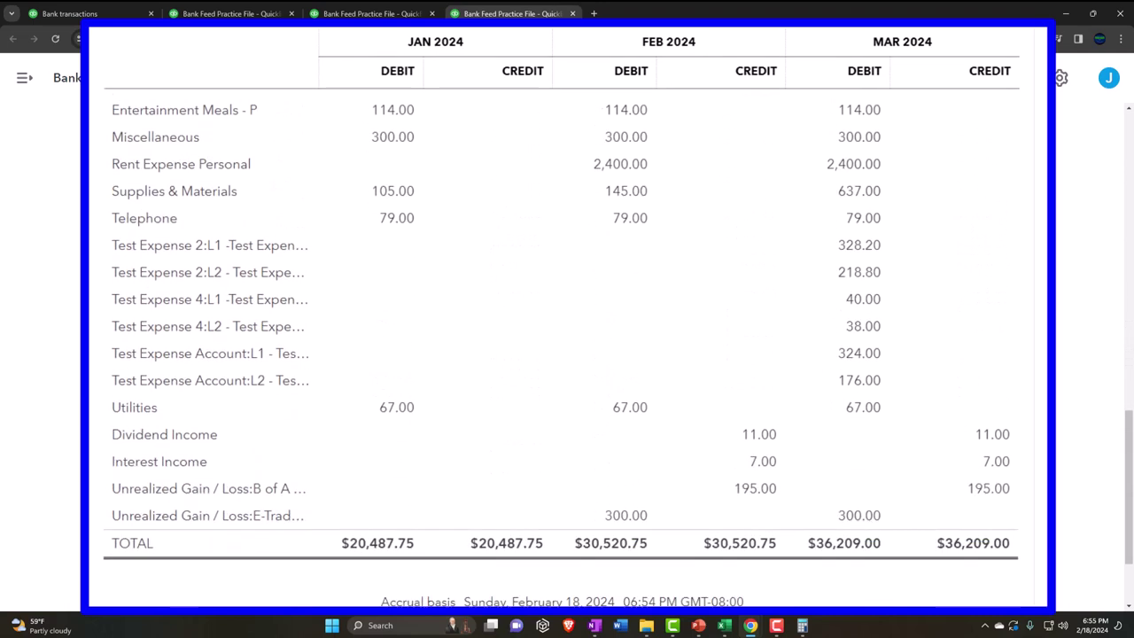